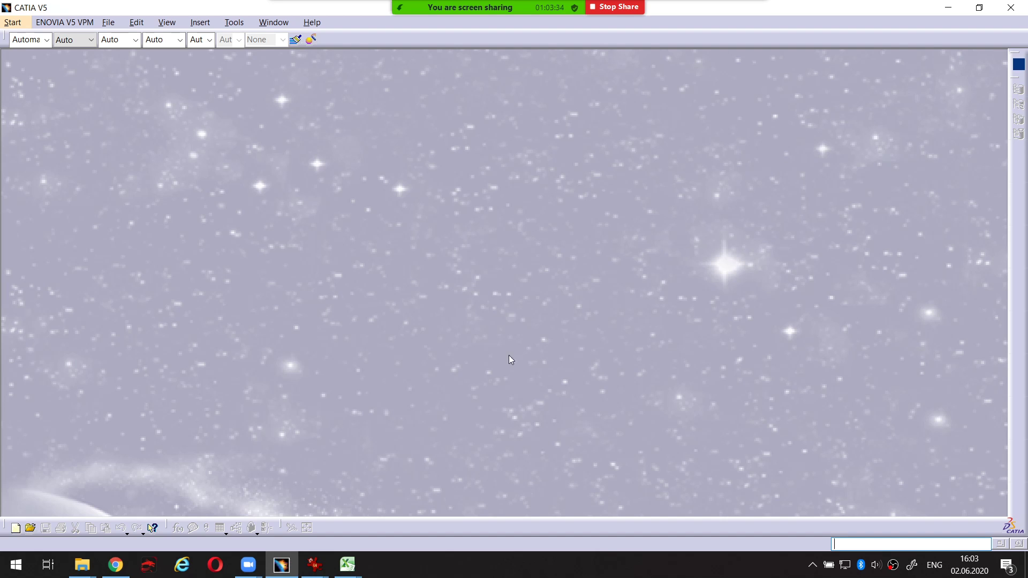
Zoom out to review the whole Untitled.png bracket drawing in IrfanView, then close it.
{"action": "mouse_move", "coordinate": [315, 564]}
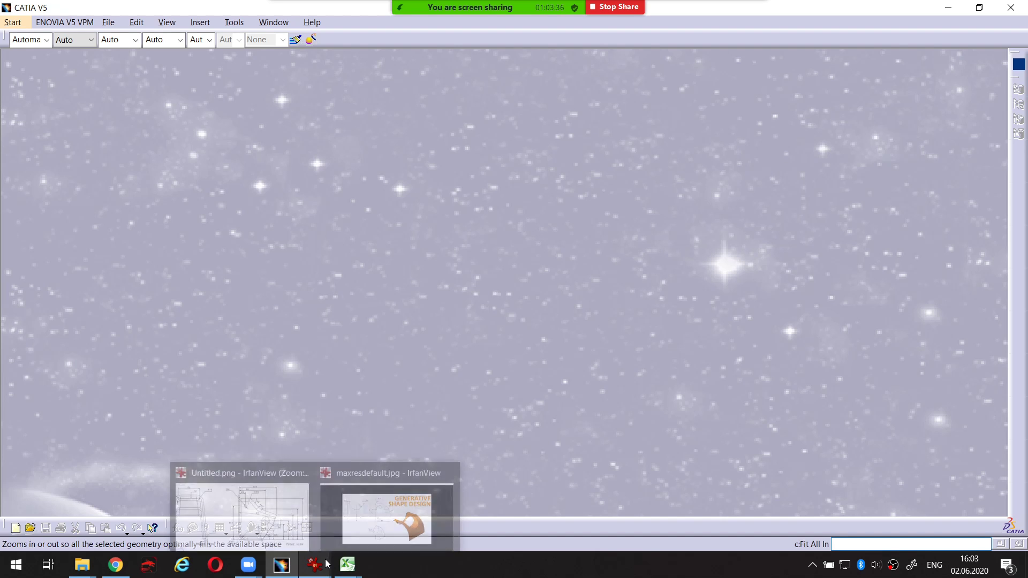
{"action": "left_click", "coordinate": [305, 479]}
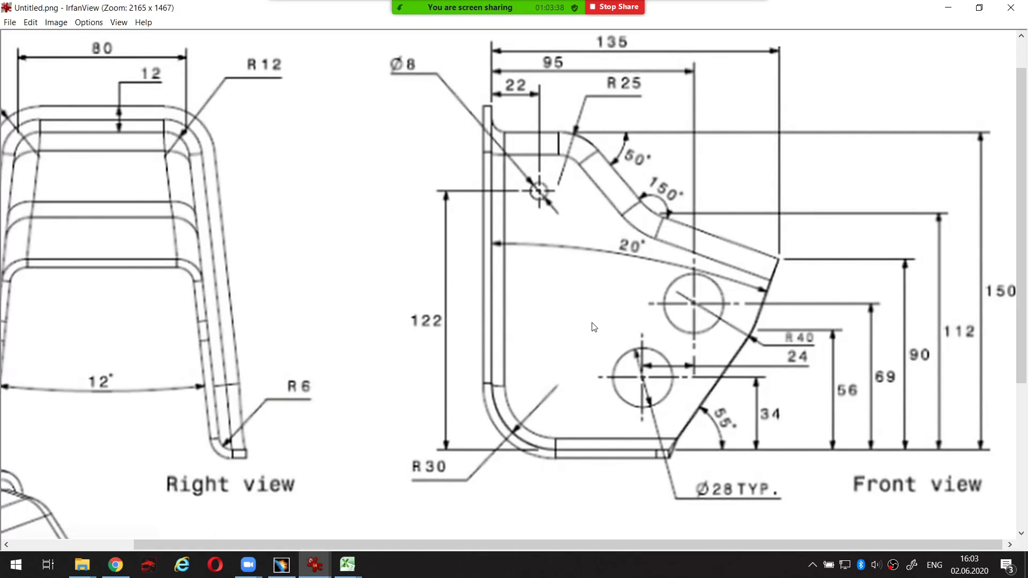
{"action": "scroll", "coordinate": [596, 321], "scroll_direction": "down", "scroll_amount": 3}
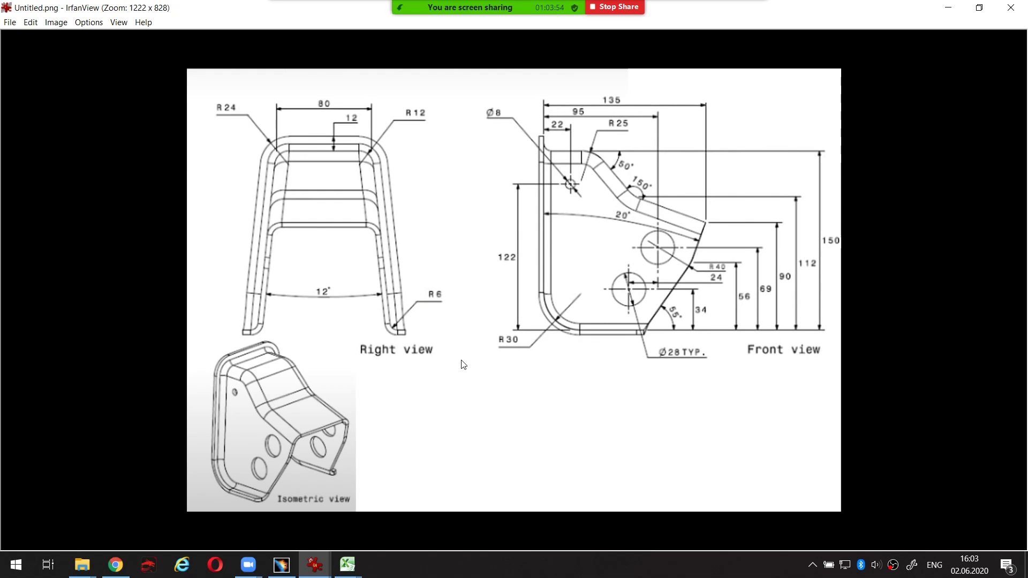
{"action": "left_click", "coordinate": [1011, 6]}
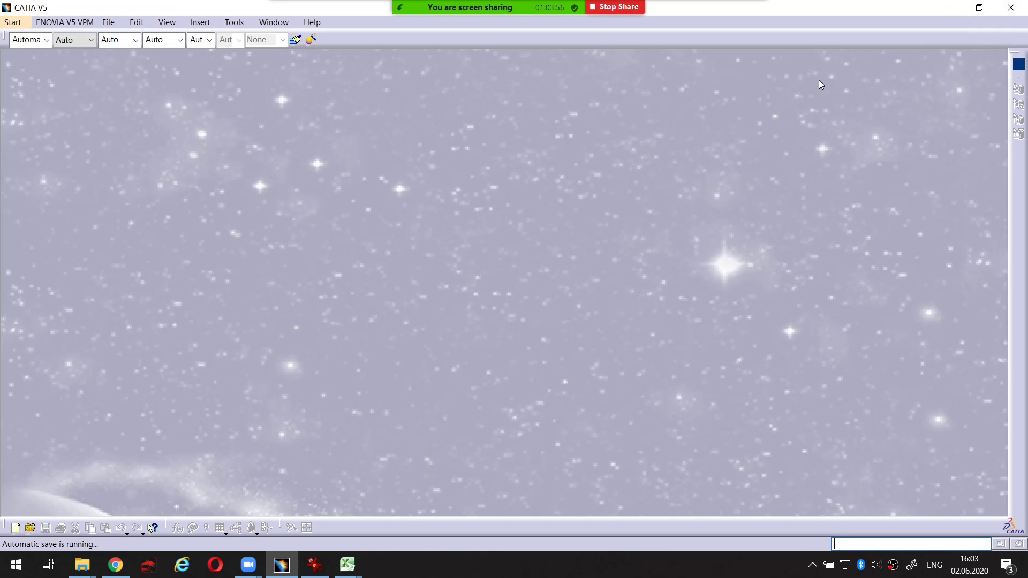
Show maxresdefault.jpg, circle its isometric sketch, 3D model, left and side views, then clear the markup.
{"action": "left_click", "coordinate": [319, 574]}
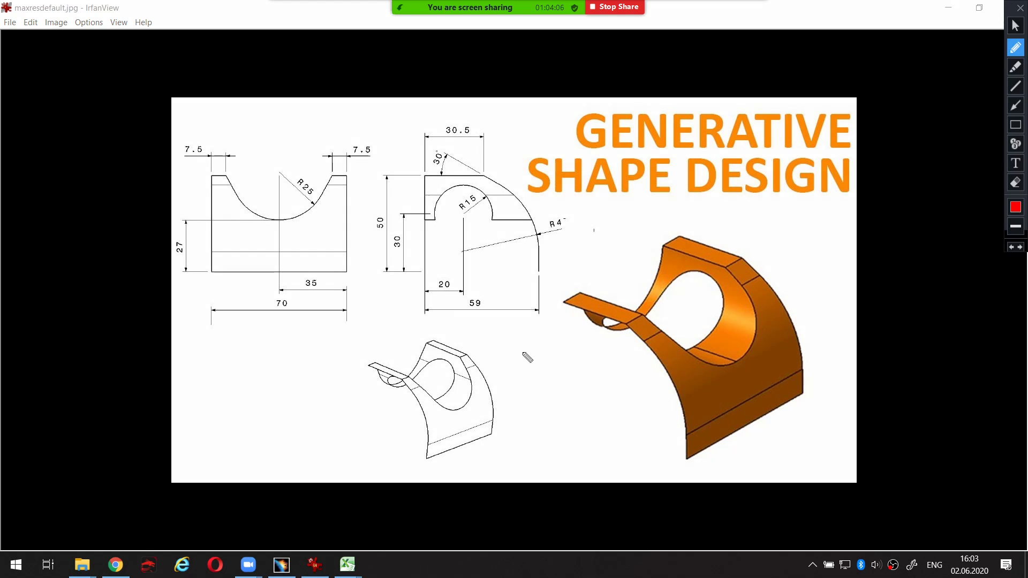
{"action": "mouse_move", "coordinate": [442, 332]}
{"action": "left_mouse_down"}
{"action": "mouse_move", "coordinate": [357, 439]}
{"action": "mouse_move", "coordinate": [498, 464]}
{"action": "mouse_move", "coordinate": [506, 338]}
{"action": "mouse_move", "coordinate": [431, 334]}
{"action": "left_mouse_up"}
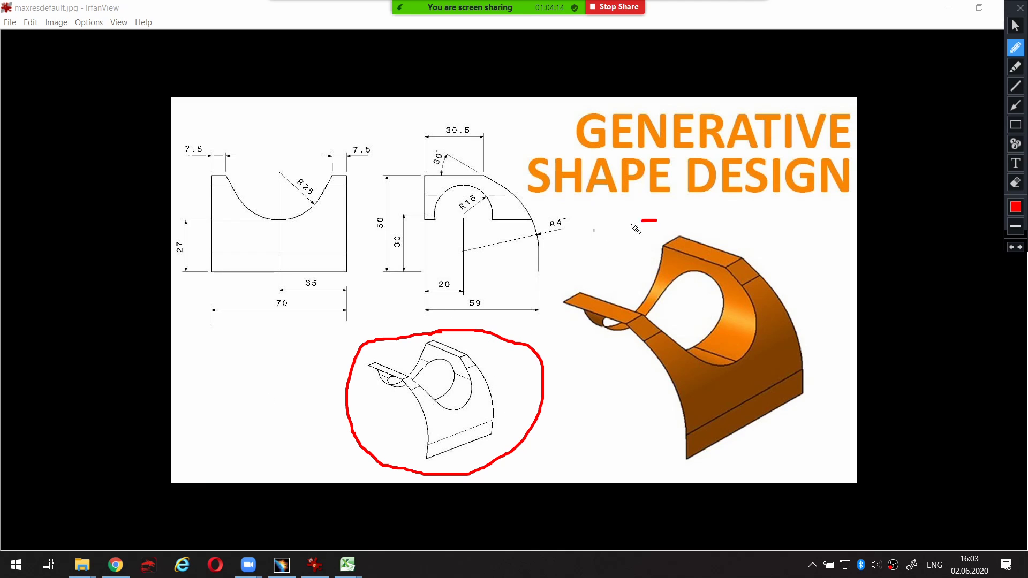
{"action": "mouse_move", "coordinate": [656, 220]}
{"action": "left_mouse_down"}
{"action": "mouse_move", "coordinate": [572, 267]}
{"action": "mouse_move", "coordinate": [554, 316]}
{"action": "mouse_move", "coordinate": [690, 471]}
{"action": "mouse_move", "coordinate": [817, 443]}
{"action": "mouse_move", "coordinate": [803, 243]}
{"action": "mouse_move", "coordinate": [676, 218]}
{"action": "mouse_move", "coordinate": [658, 225]}
{"action": "left_mouse_up"}
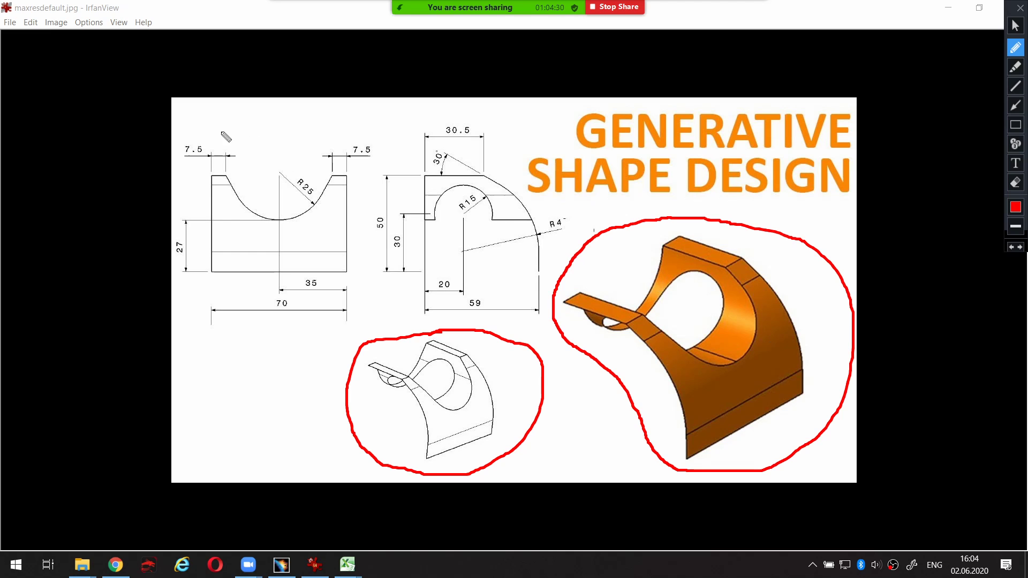
{"action": "mouse_move", "coordinate": [220, 130]}
{"action": "left_mouse_down"}
{"action": "mouse_move", "coordinate": [178, 248]}
{"action": "mouse_move", "coordinate": [350, 329]}
{"action": "mouse_move", "coordinate": [377, 124]}
{"action": "mouse_move", "coordinate": [229, 132]}
{"action": "left_mouse_up"}
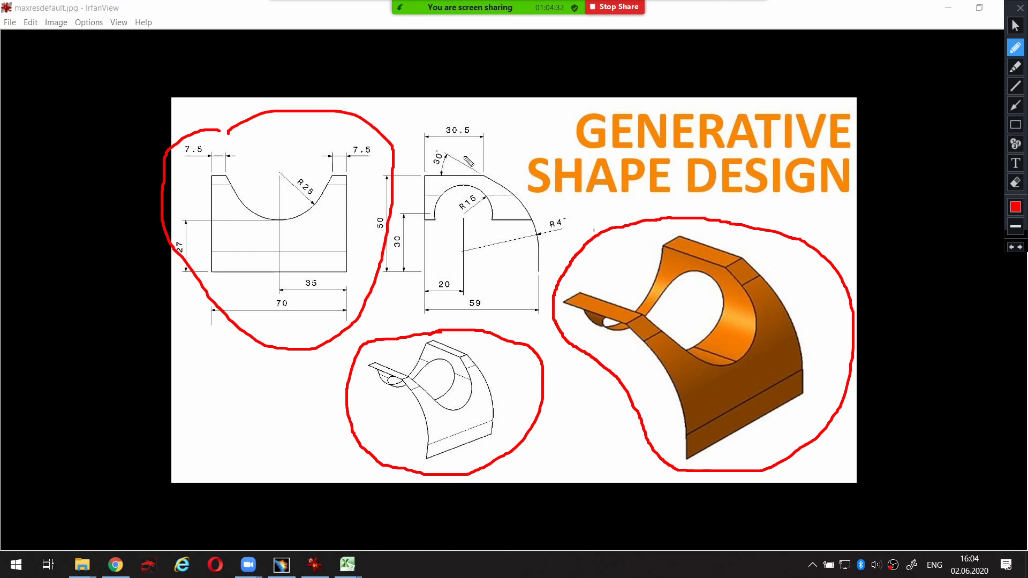
{"action": "mouse_move", "coordinate": [469, 116]}
{"action": "left_mouse_down"}
{"action": "mouse_move", "coordinate": [413, 122]}
{"action": "mouse_move", "coordinate": [541, 321]}
{"action": "mouse_move", "coordinate": [482, 117]}
{"action": "left_mouse_up"}
{"action": "key", "text": "Escape"}
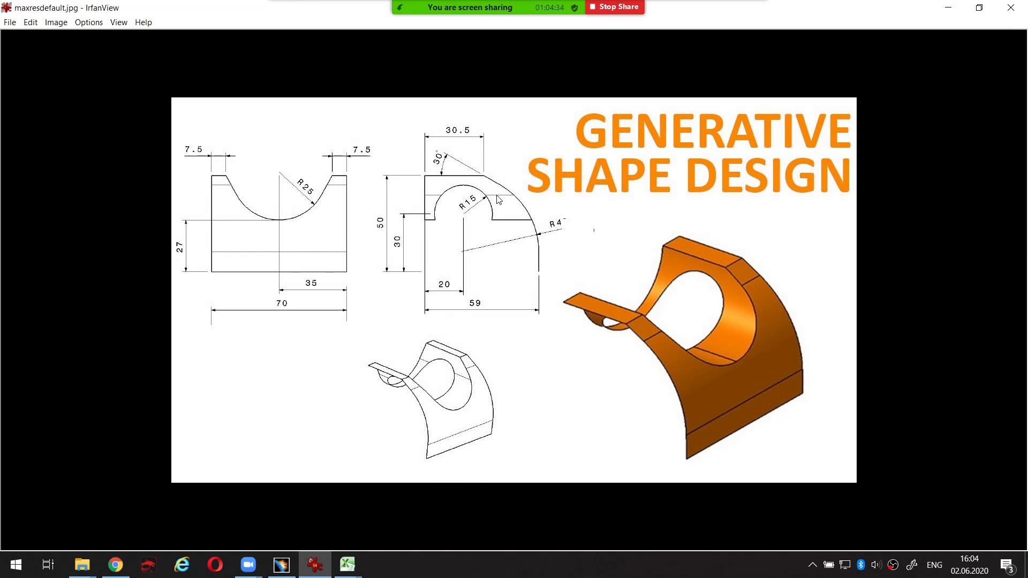
Create Part1 in Generative Shape Design with a geometrical set, then return to the reference image.
{"action": "left_click", "coordinate": [281, 565]}
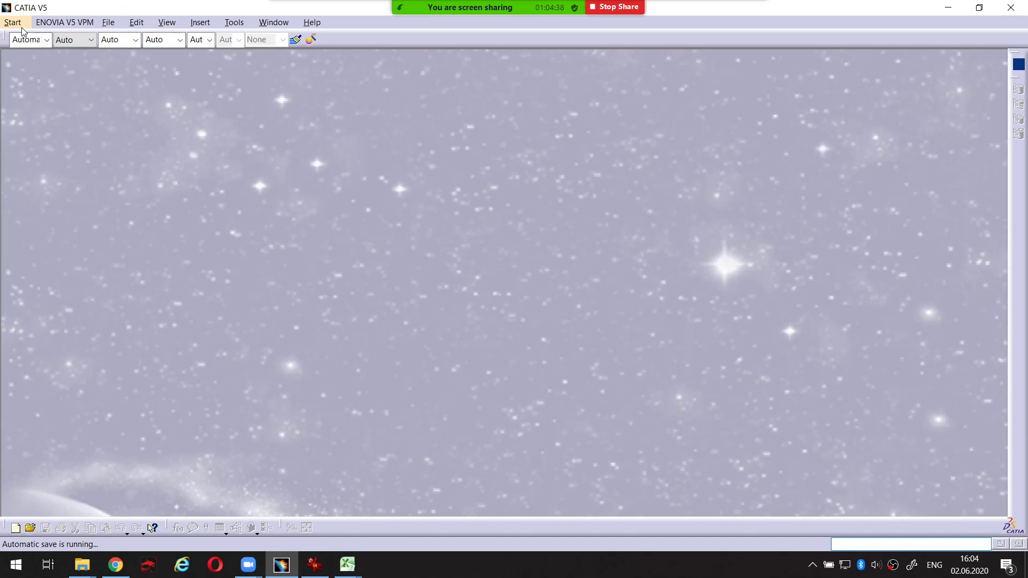
{"action": "left_click", "coordinate": [22, 27]}
{"action": "left_click", "coordinate": [37, 62]}
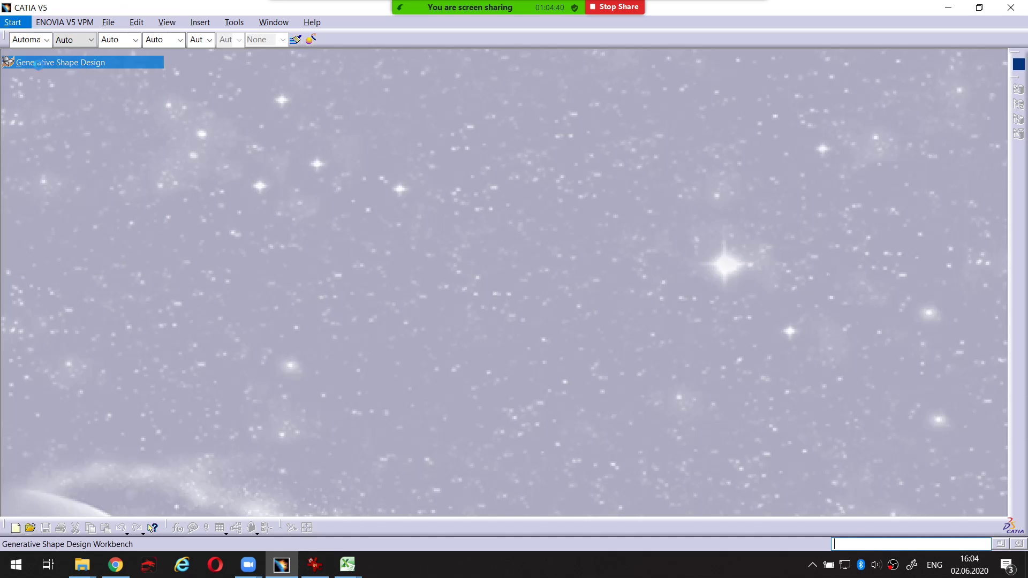
{"action": "key", "text": "ctrl+alt+d"}
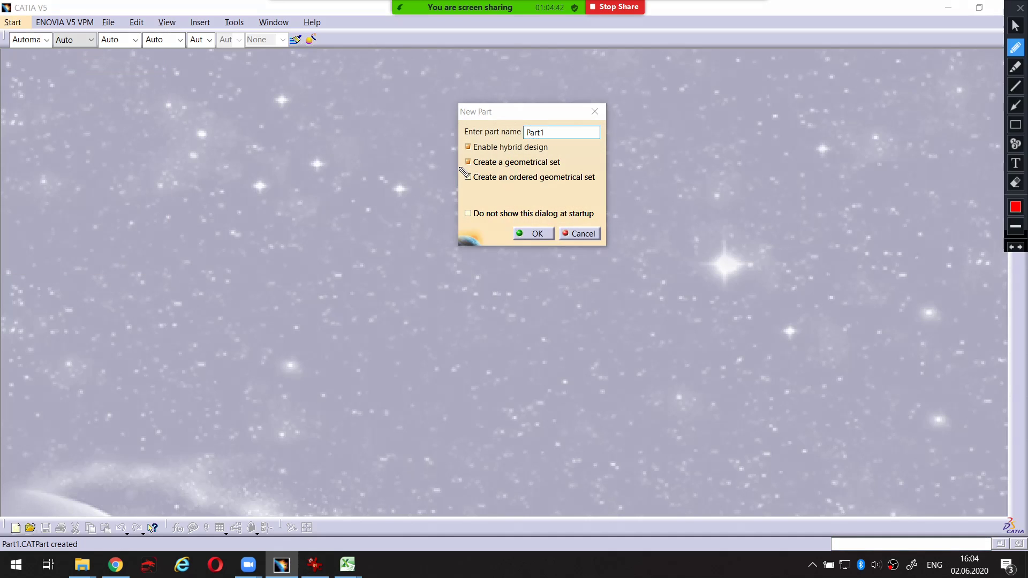
{"action": "mouse_move", "coordinate": [459, 168]}
{"action": "left_mouse_down"}
{"action": "mouse_move", "coordinate": [575, 168]}
{"action": "mouse_move", "coordinate": [551, 154]}
{"action": "mouse_move", "coordinate": [456, 163]}
{"action": "left_mouse_up"}
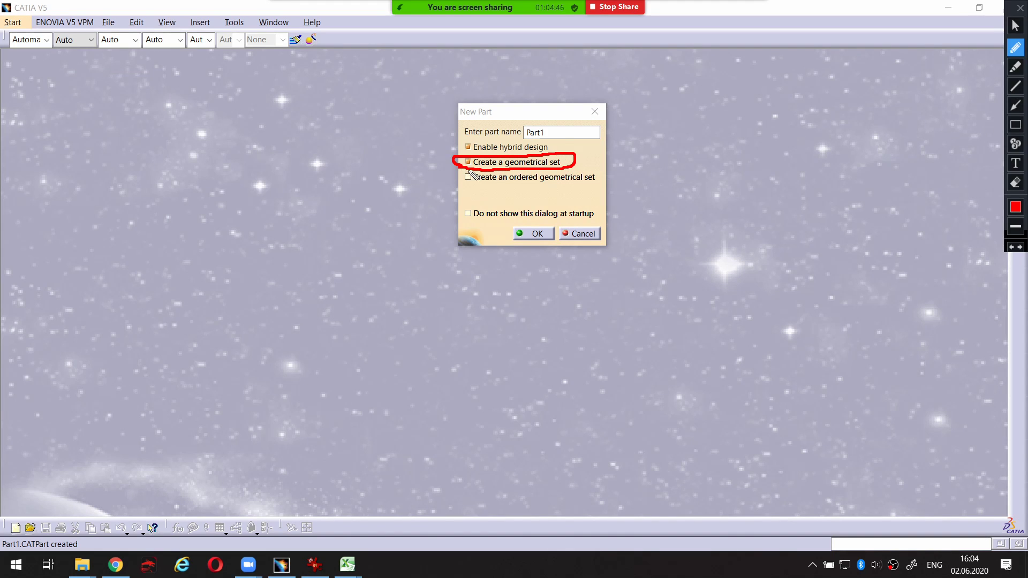
{"action": "left_click", "coordinate": [537, 234]}
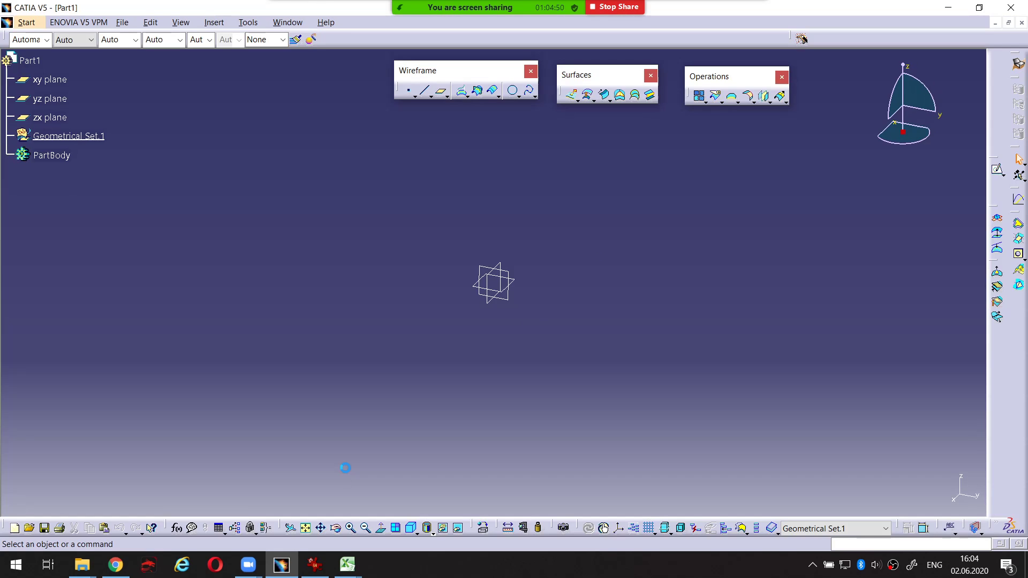
{"action": "left_click", "coordinate": [315, 564]}
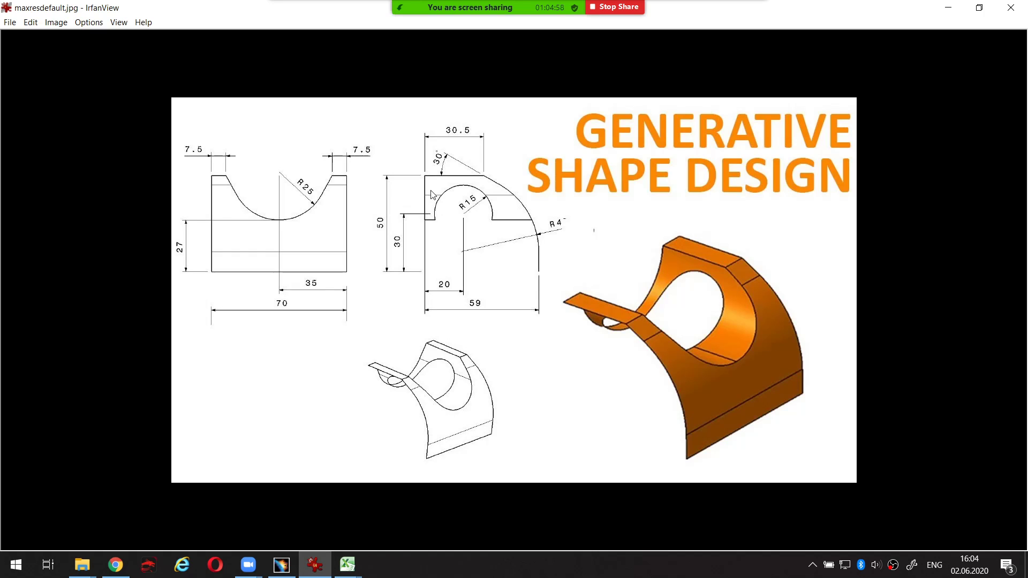
Trace the side view's left and top edges on the reference image, then clear the markup.
{"action": "key", "text": "ctrl+alt+d"}
{"action": "mouse_move", "coordinate": [424, 176]}
{"action": "left_mouse_down"}
{"action": "mouse_move", "coordinate": [427, 211]}
{"action": "mouse_move", "coordinate": [449, 182]}
{"action": "mouse_move", "coordinate": [490, 176]}
{"action": "mouse_move", "coordinate": [519, 198]}
{"action": "mouse_move", "coordinate": [539, 264]}
{"action": "left_mouse_up"}
{"action": "key", "text": "ctrl+alt+a"}
{"action": "key", "text": "ctrl+alt+a"}
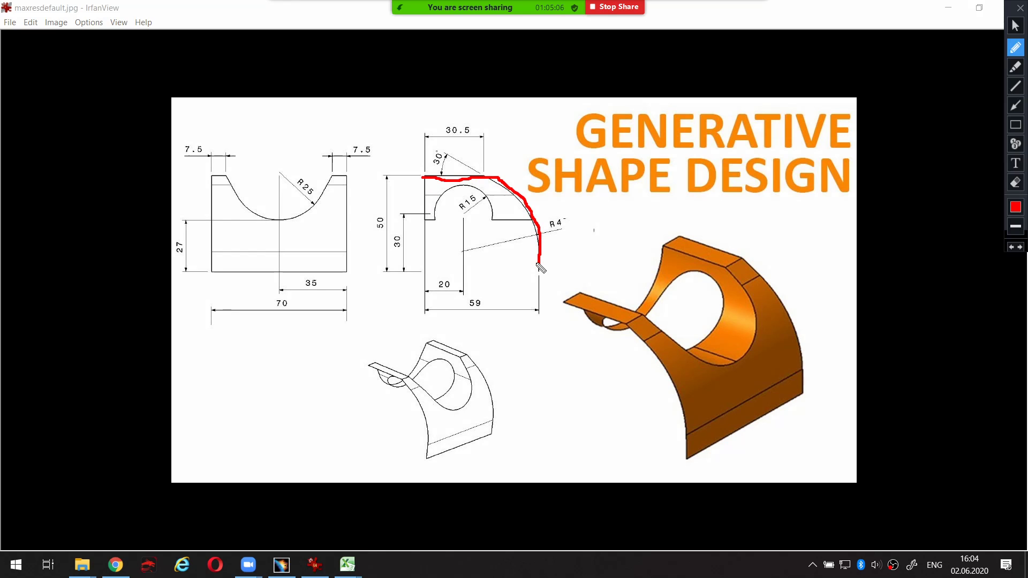
{"action": "key", "text": "Escape"}
Create a new sketch on the yz plane, checking the reference image along the way.
{"action": "left_click", "coordinate": [281, 565]}
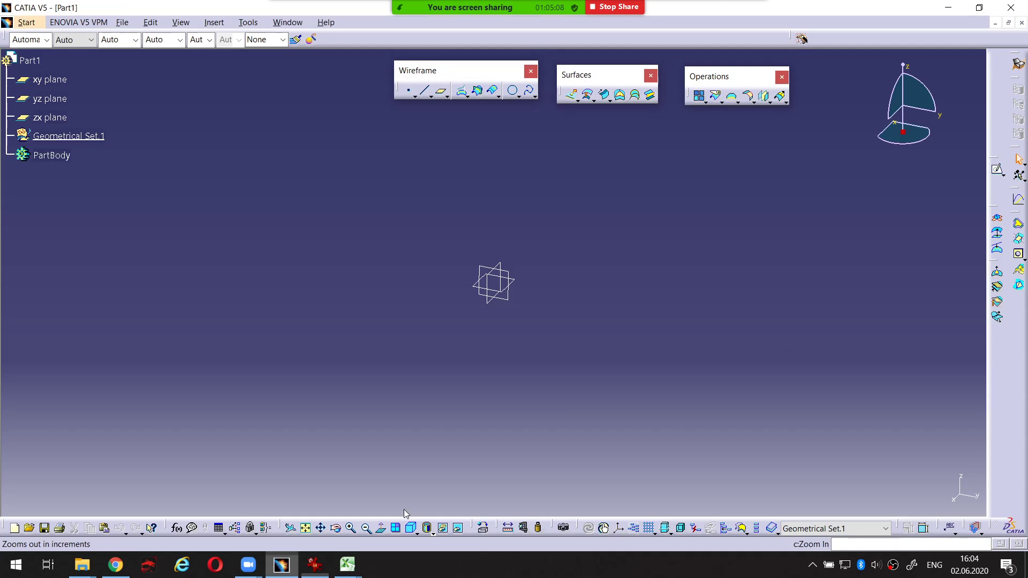
{"action": "left_click", "coordinate": [997, 170]}
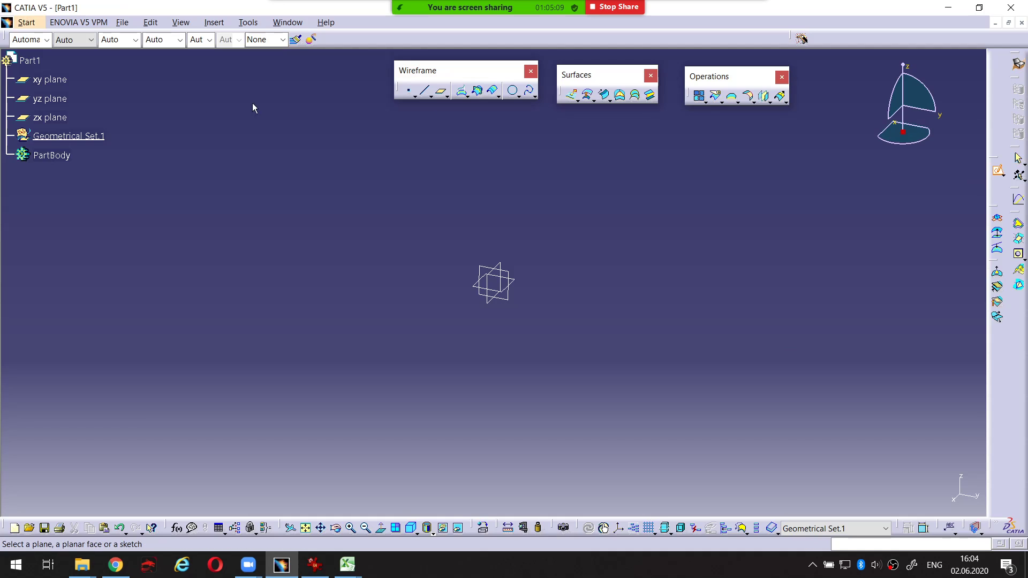
{"action": "left_click", "coordinate": [57, 100]}
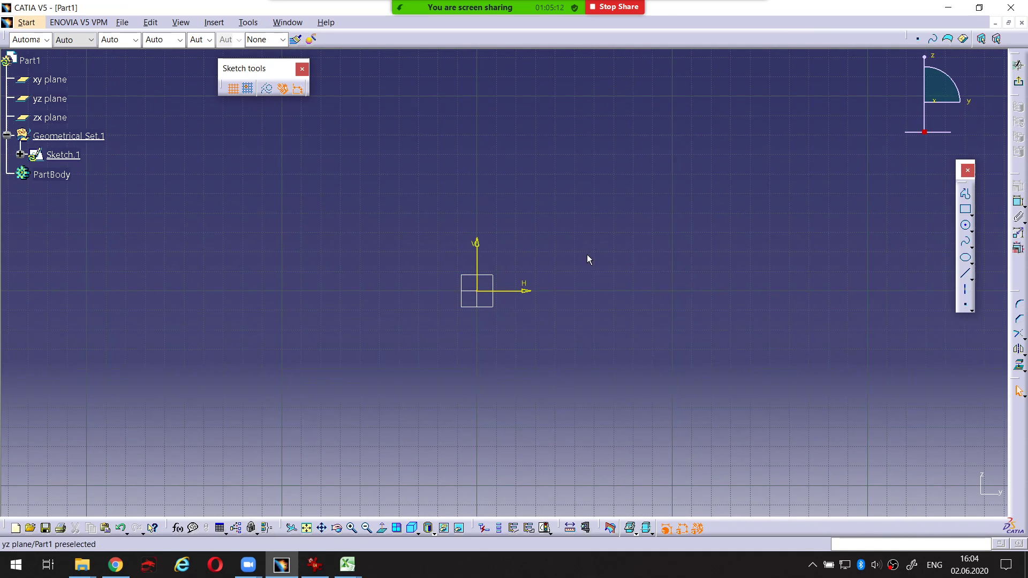
{"action": "left_click", "coordinate": [314, 570]}
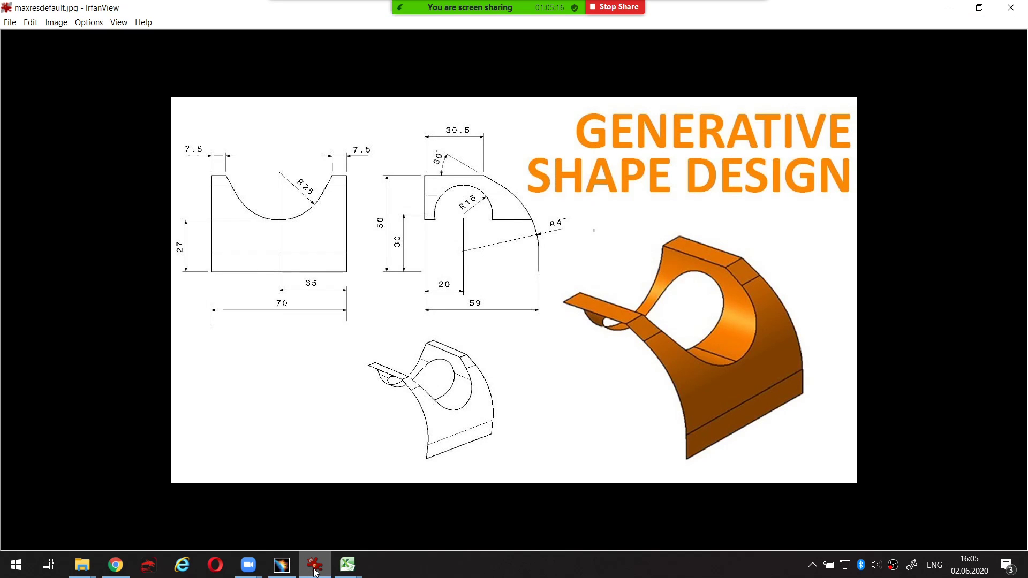
{"action": "left_click", "coordinate": [314, 570]}
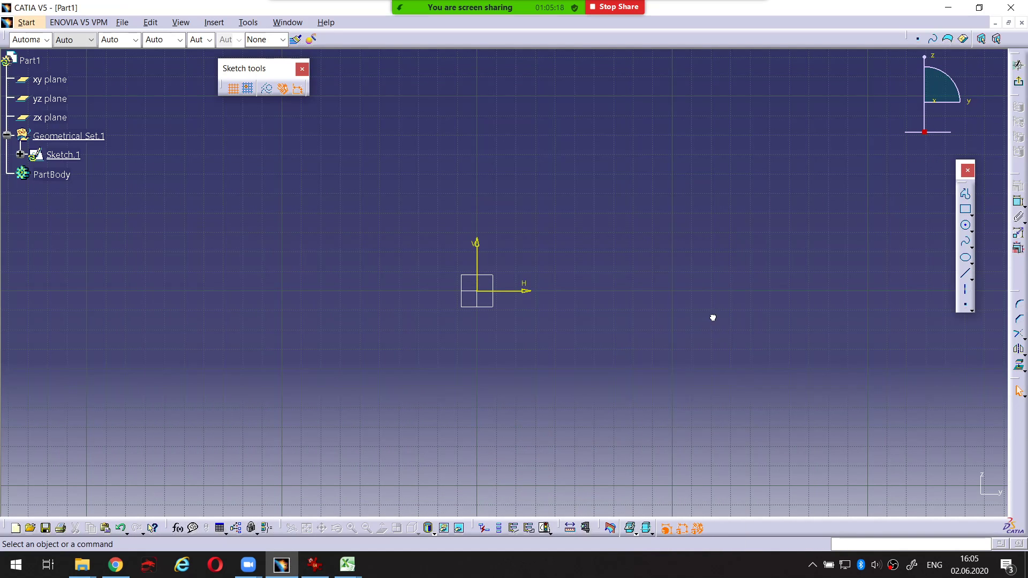
Draw the first horizontal profile line above the origin, then mark the side view's top edge on the reference.
{"action": "left_click", "coordinate": [966, 194]}
{"action": "middle_click_drag", "start_coordinate": [477, 65], "coordinate": [455, 213]}
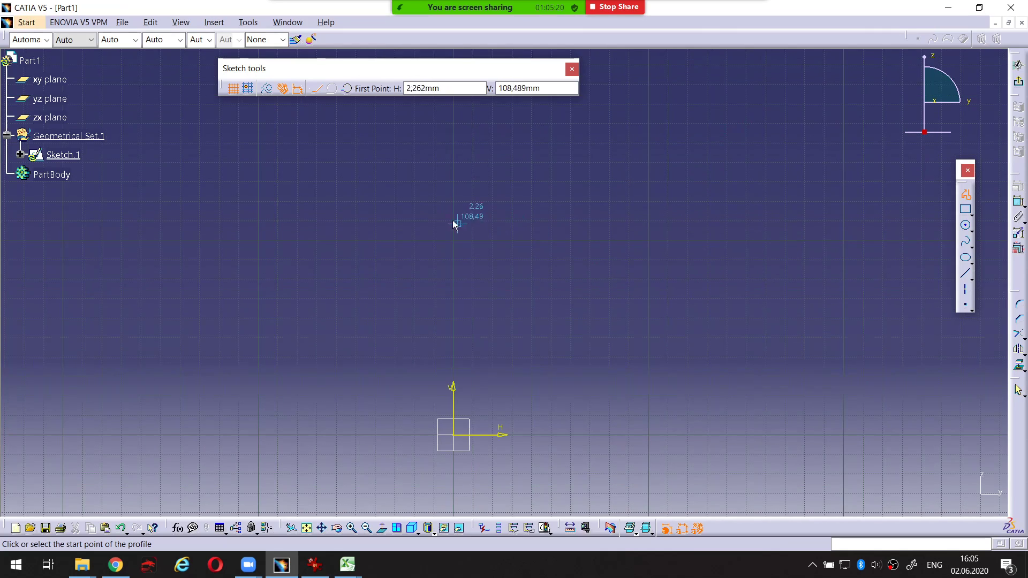
{"action": "left_click", "coordinate": [453, 218]}
{"action": "left_click", "coordinate": [585, 218]}
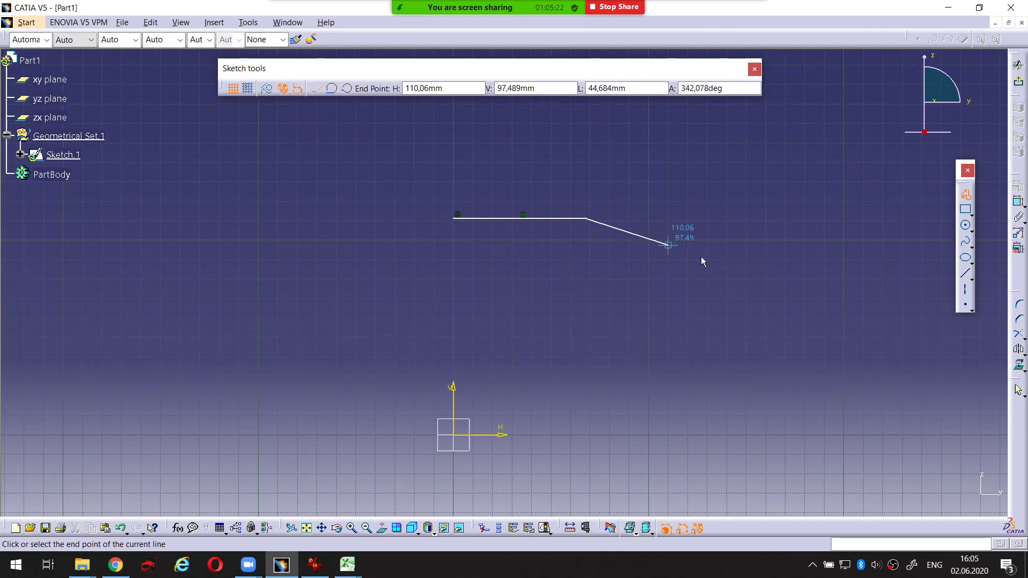
{"action": "key", "text": "Escape"}
{"action": "key", "text": "alt+Tab"}
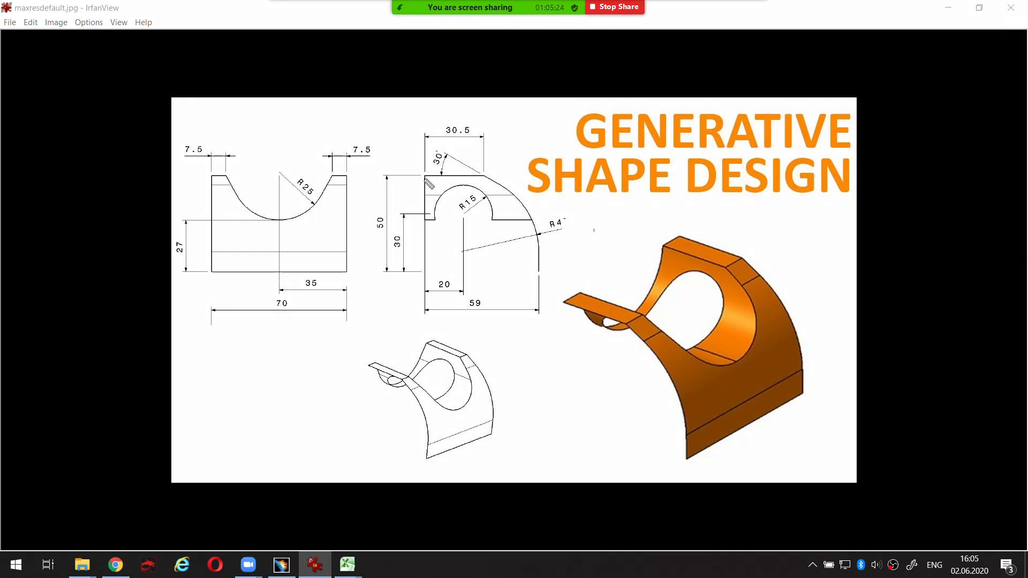
{"action": "key", "text": "ctrl+alt+d"}
{"action": "left_click_drag", "start_coordinate": [424, 175], "coordinate": [481, 176]}
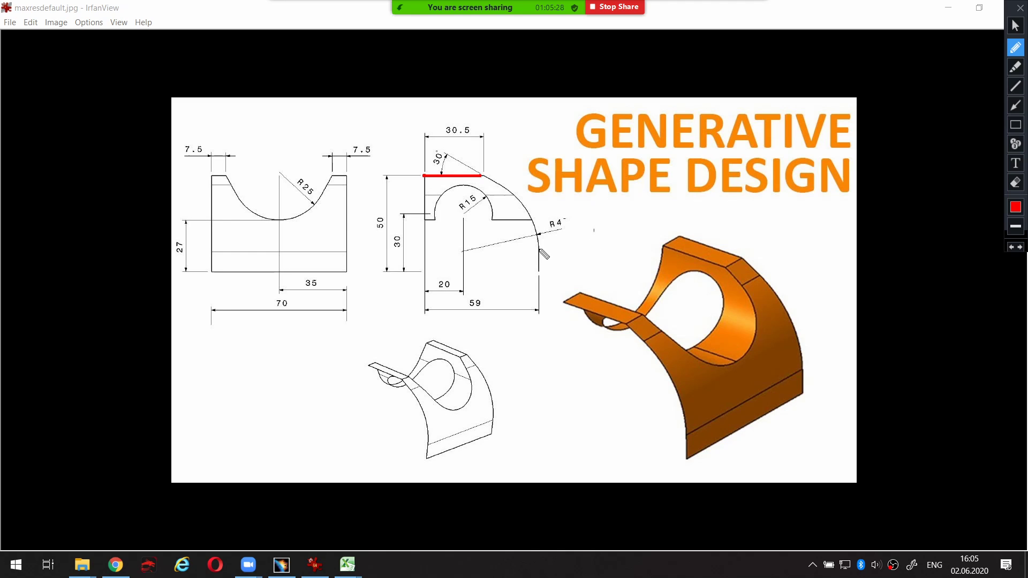
Mark the lower right edge on the reference, then draw a matching vertical line in the sketch.
{"action": "left_click_drag", "start_coordinate": [539, 247], "coordinate": [542, 268]}
{"action": "key", "text": "Escape"}
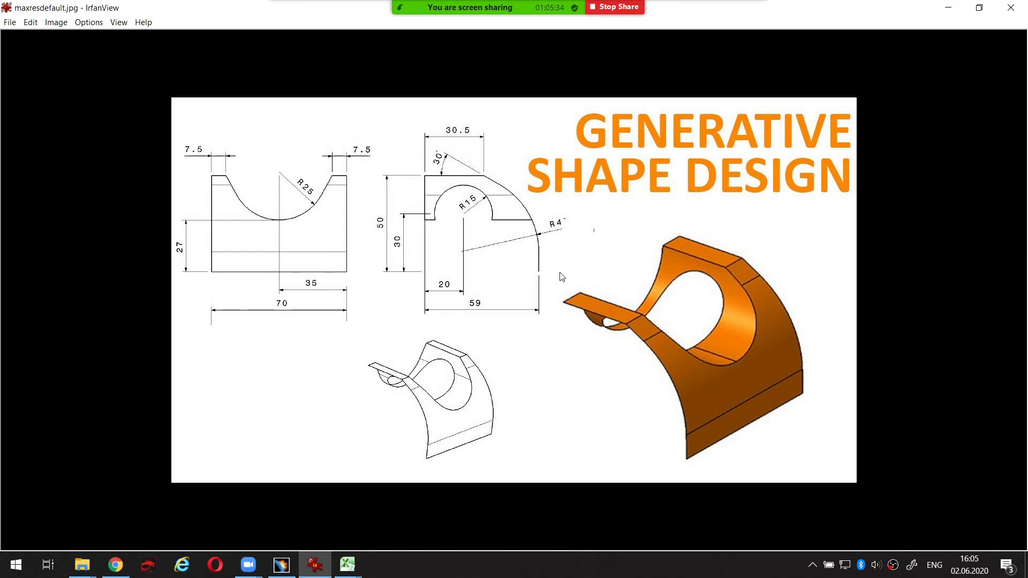
{"action": "key", "text": "alt+Tab"}
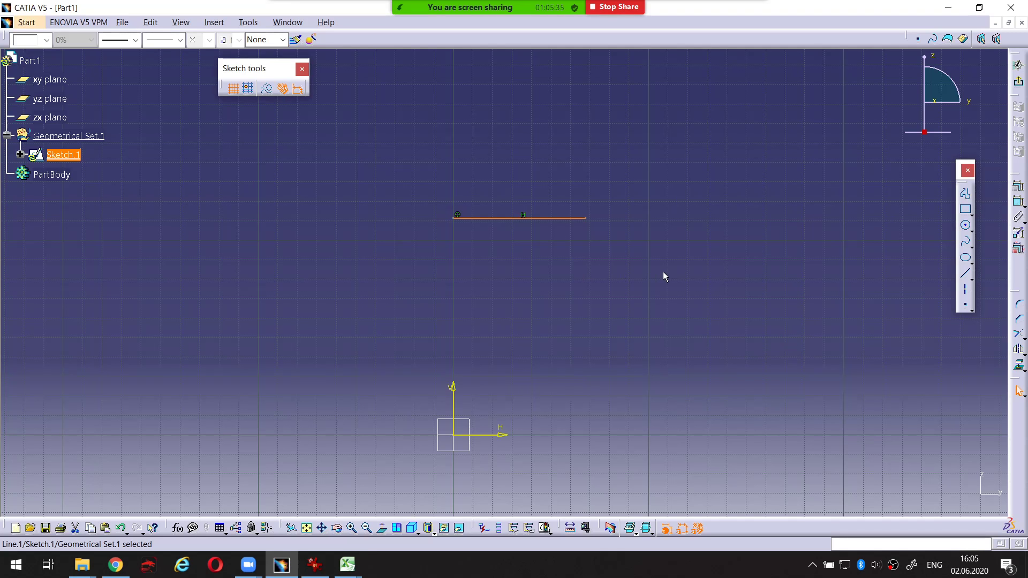
{"action": "left_click", "coordinate": [965, 195]}
{"action": "left_click", "coordinate": [770, 339]}
{"action": "left_click", "coordinate": [770, 397]}
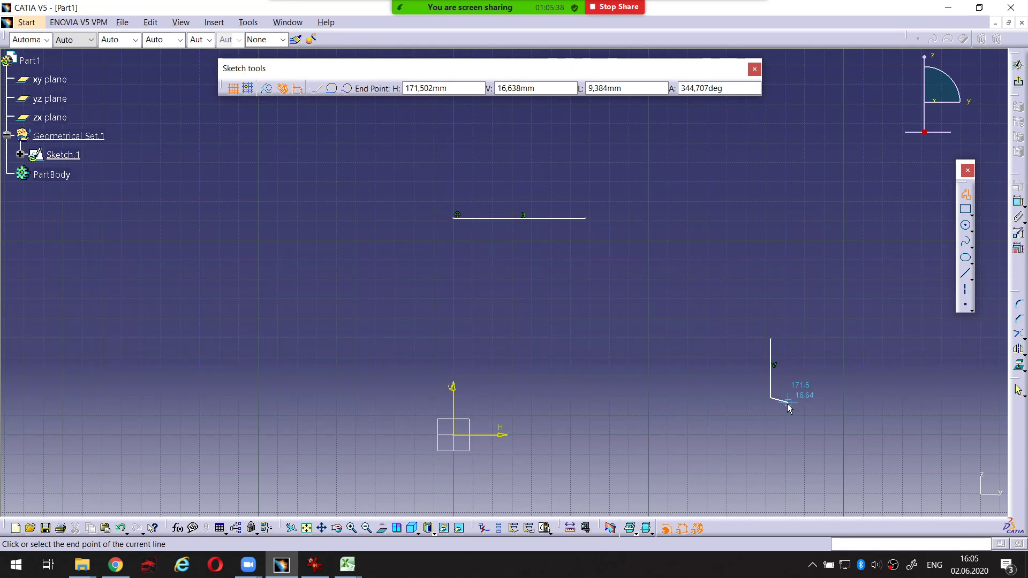
{"action": "key", "text": "Escape"}
{"action": "left_click", "coordinate": [776, 398]}
Trace the R4 arc and the top of the large arc on the reference drawing.
{"action": "key", "text": "alt+Tab"}
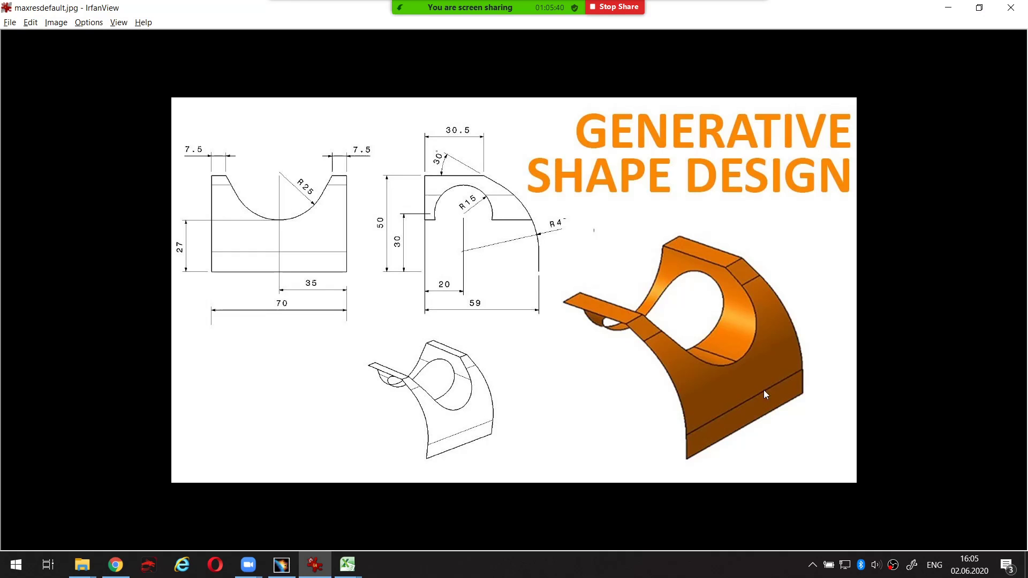
{"action": "key", "text": "ctrl+alt+d"}
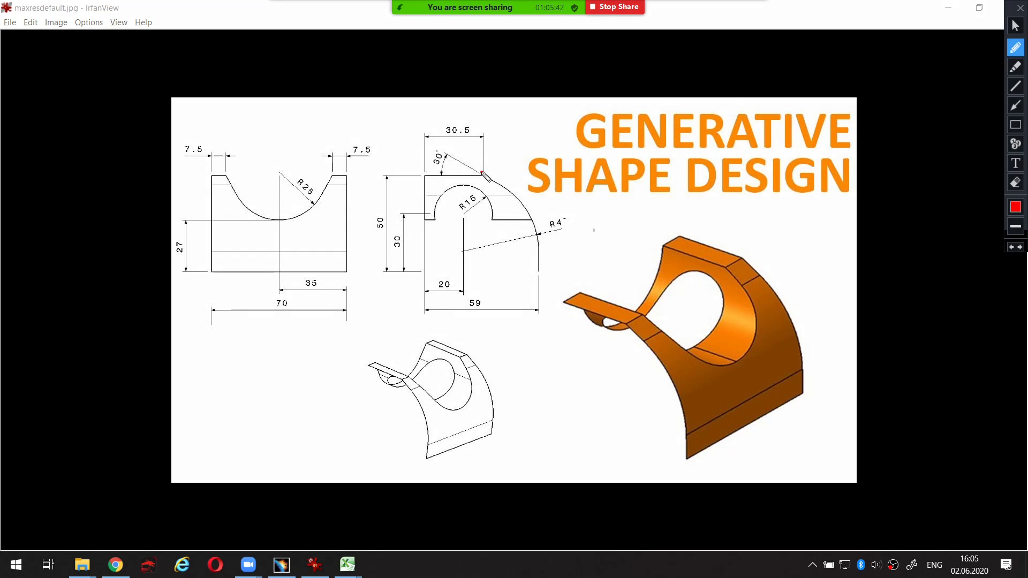
{"action": "mouse_move", "coordinate": [482, 175]}
{"action": "left_mouse_down"}
{"action": "mouse_move", "coordinate": [537, 226]}
{"action": "mouse_move", "coordinate": [538, 247]}
{"action": "left_mouse_up"}
{"action": "key", "text": "ctrl+alt+d"}
{"action": "key", "text": "ctrl+alt+d"}
{"action": "left_click_drag", "start_coordinate": [536, 229], "coordinate": [539, 268]}
{"action": "left_click_drag", "start_coordinate": [488, 179], "coordinate": [501, 184]}
{"action": "key", "text": "Escape"}
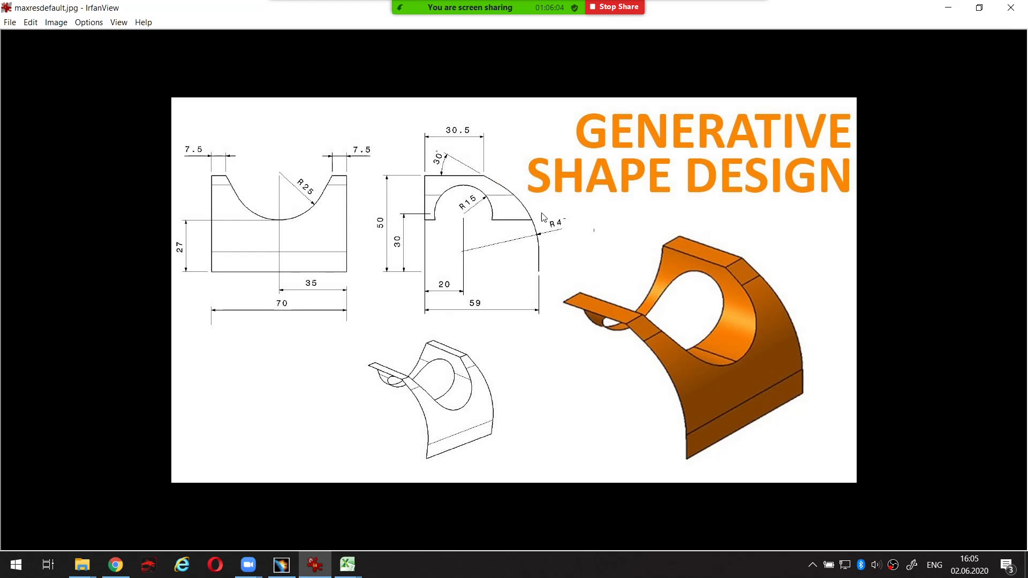
Mark the top corner where the large arc begins, then return to the CATIA sketch.
{"action": "key", "text": "ctrl+alt+d"}
{"action": "left_click", "coordinate": [485, 177]}
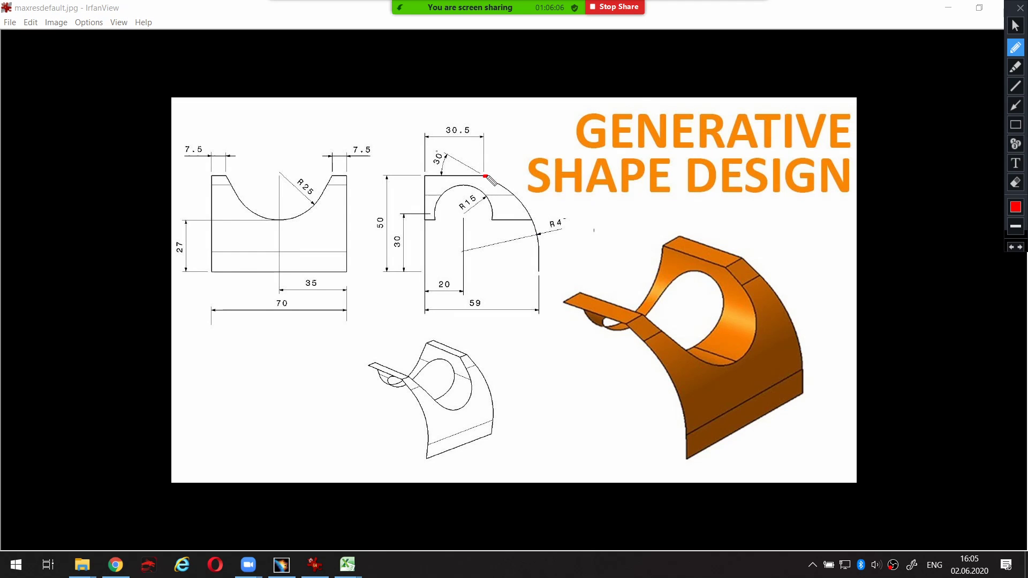
{"action": "left_click_drag", "start_coordinate": [491, 177], "coordinate": [497, 182]}
{"action": "key", "text": "alt+Tab"}
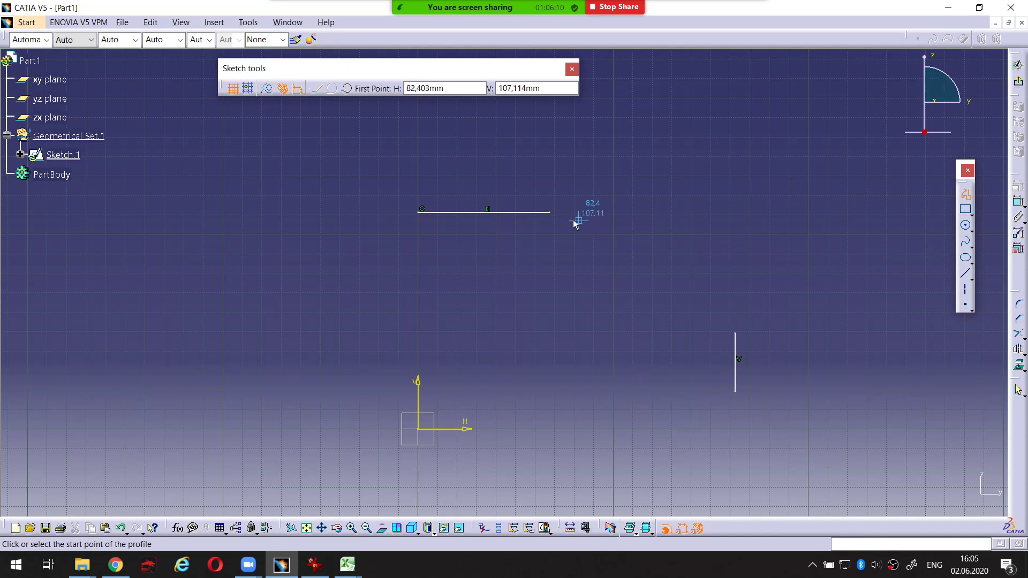
Add a short sloping line off the top line and a centre-point arc rising from the vertical line's top.
{"action": "left_click", "coordinate": [550, 213]}
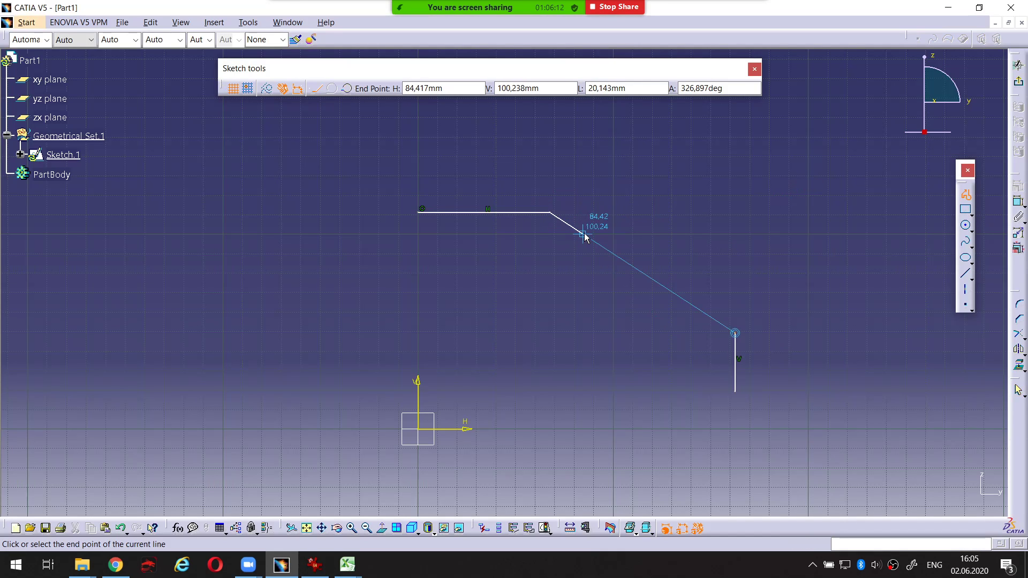
{"action": "double_click", "coordinate": [589, 230]}
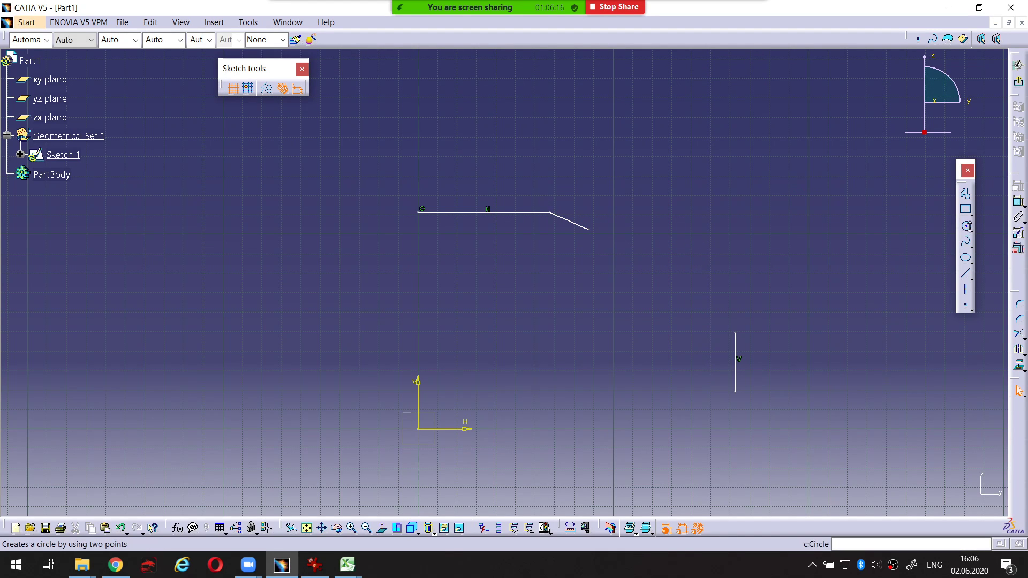
{"action": "left_click", "coordinate": [968, 228]}
{"action": "left_click", "coordinate": [969, 236]}
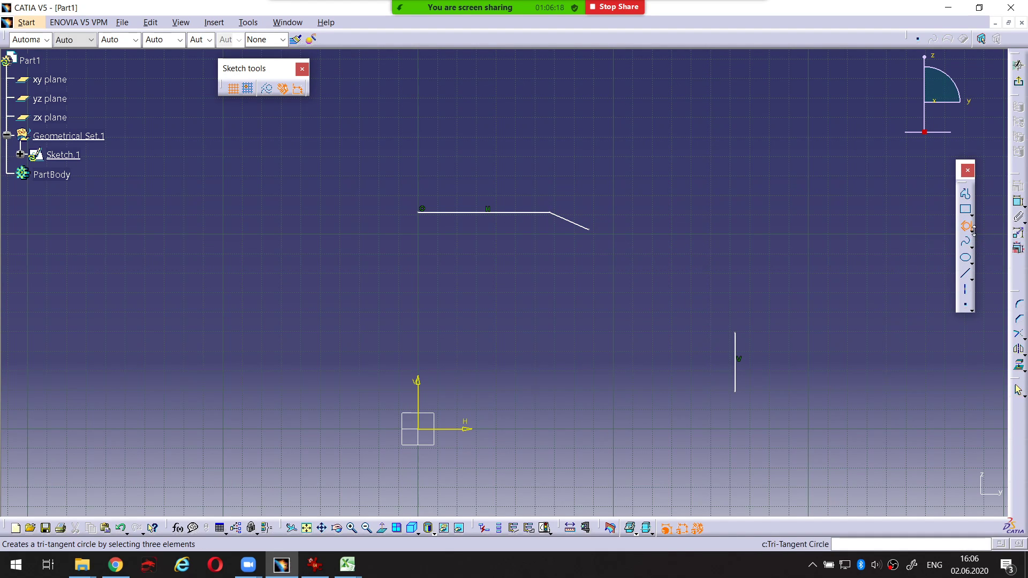
{"action": "left_click", "coordinate": [973, 232]}
{"action": "left_click", "coordinate": [1016, 240]}
{"action": "left_click", "coordinate": [599, 381]}
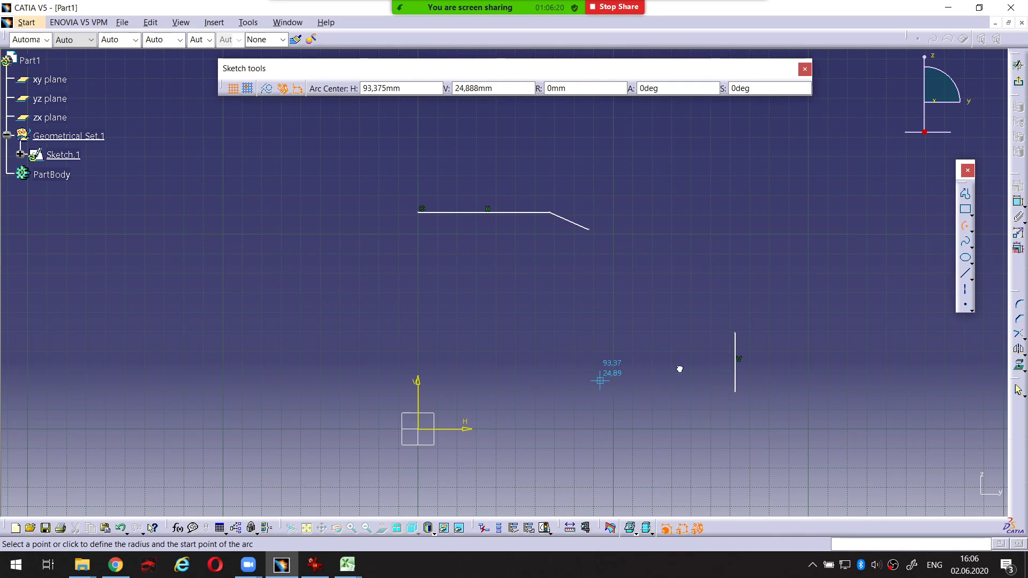
{"action": "left_click", "coordinate": [734, 333]}
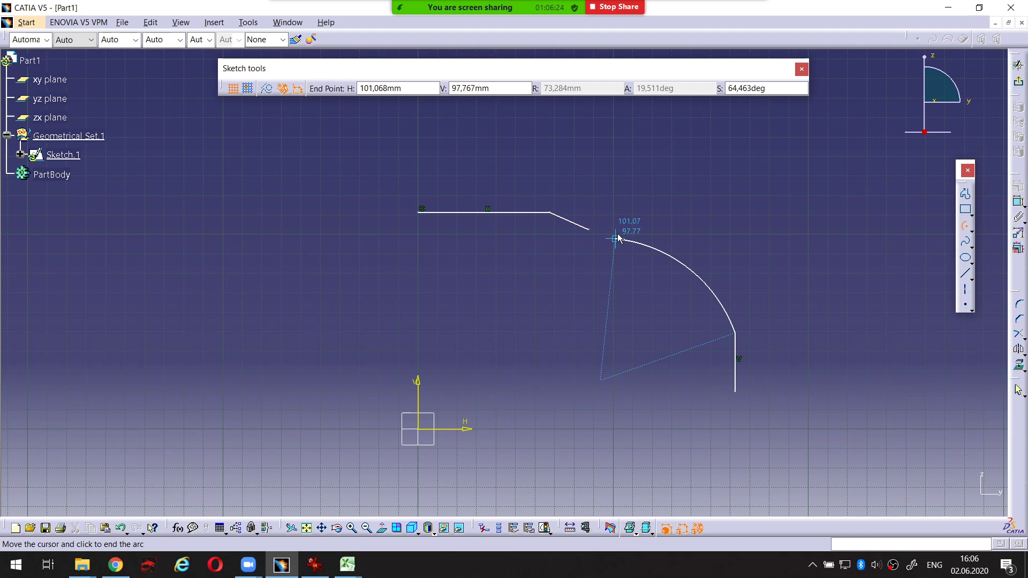
{"action": "left_click", "coordinate": [615, 238]}
{"action": "mouse_move", "coordinate": [788, 278]}
{"action": "middle_mouse_down"}
{"action": "mouse_move", "coordinate": [780, 264]}
{"action": "mouse_move", "coordinate": [674, 222]}
{"action": "middle_mouse_up"}
{"action": "left_click", "coordinate": [700, 292]}
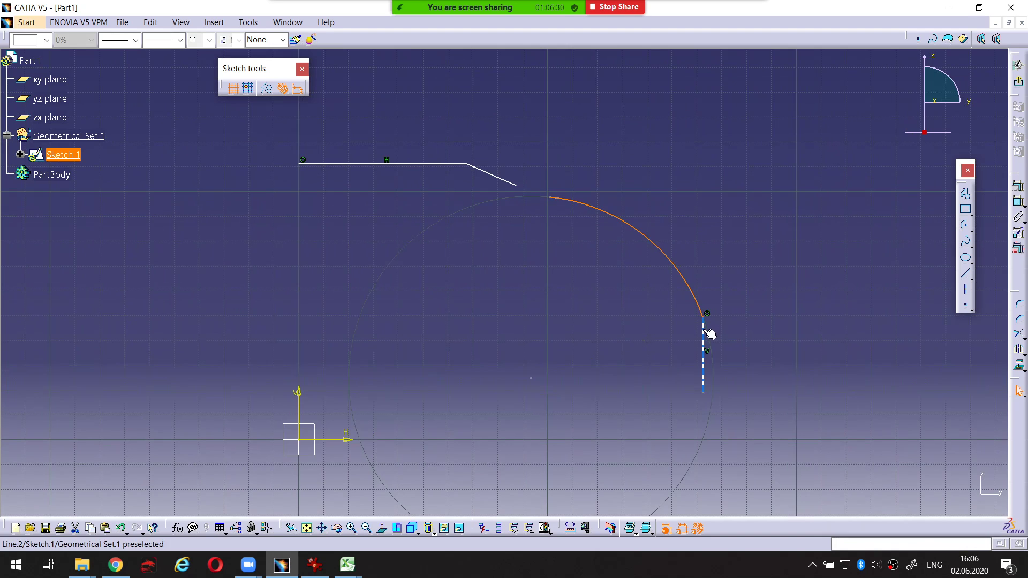
Constrain the arc tangent to the vertical right-edge line.
{"action": "left_click", "coordinate": [704, 330], "text": "ctrl"}
{"action": "left_click", "coordinate": [729, 242]}
{"action": "left_click", "coordinate": [557, 200]}
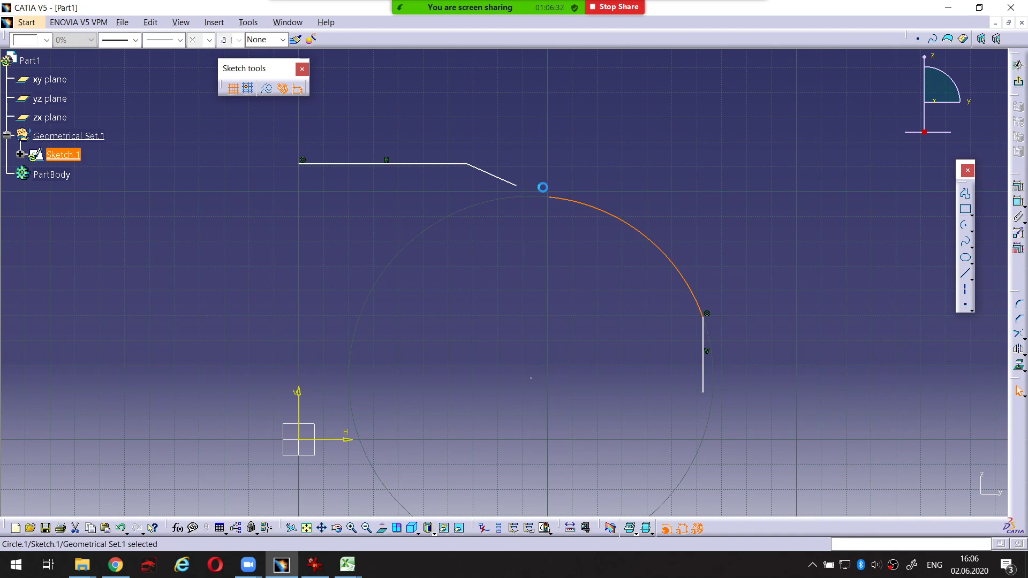
{"action": "left_click", "coordinate": [573, 182]}
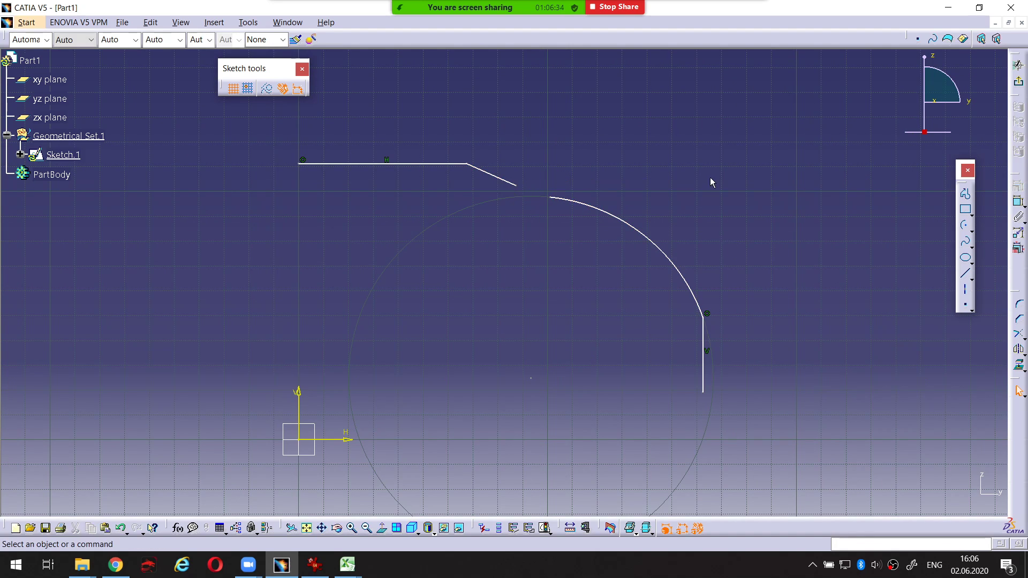
{"action": "left_click", "coordinate": [1019, 202]}
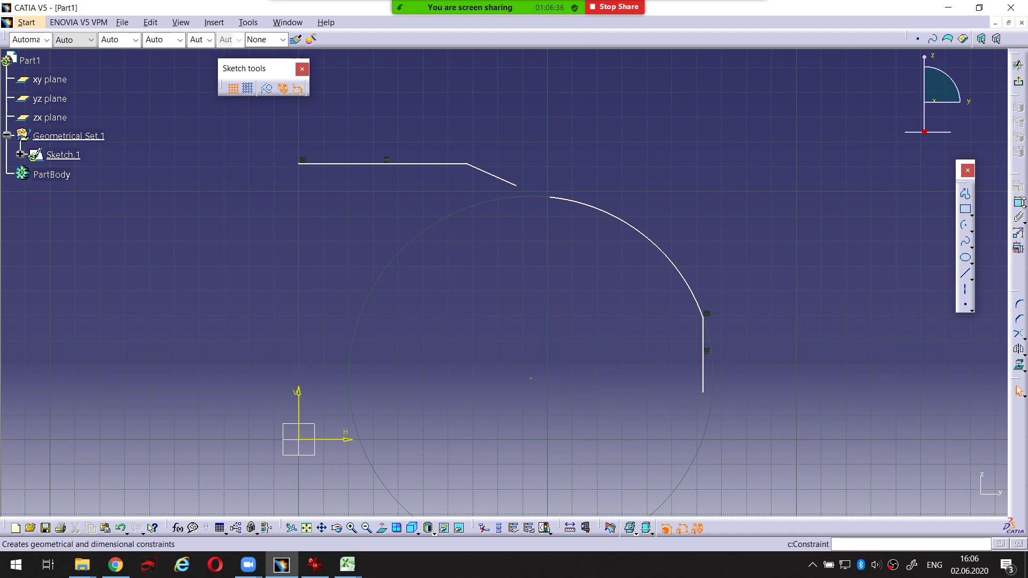
{"action": "left_click", "coordinate": [1019, 203]}
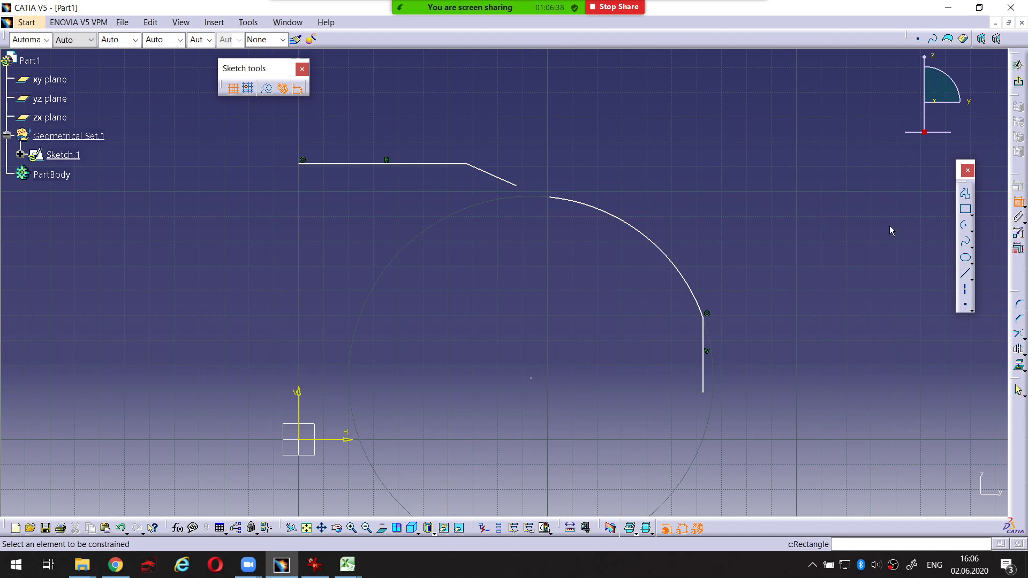
{"action": "left_click", "coordinate": [703, 333]}
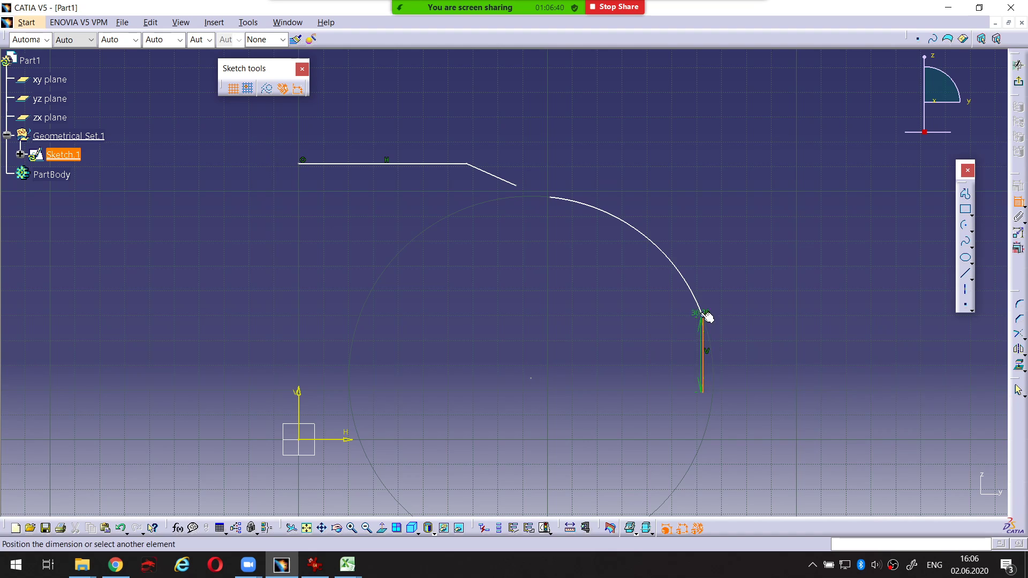
{"action": "left_click", "coordinate": [702, 306]}
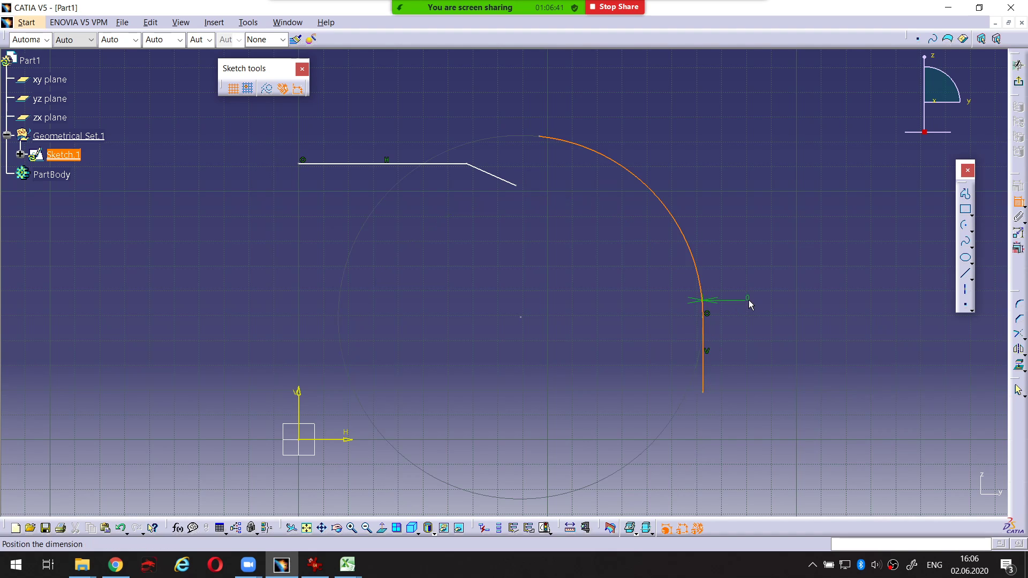
{"action": "right_click", "coordinate": [782, 293]}
{"action": "left_click", "coordinate": [810, 347]}
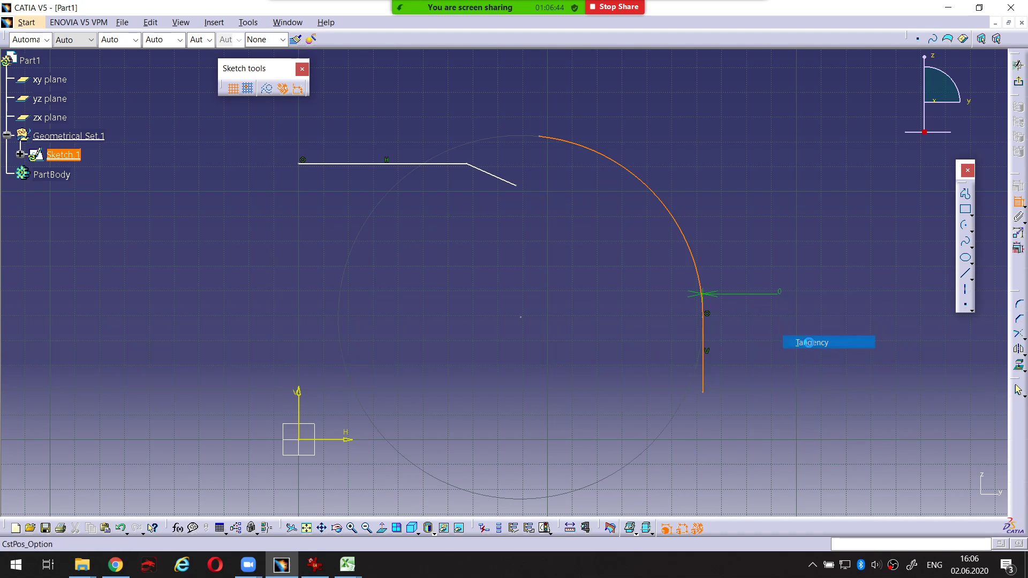
Constrain the arc tangent to the short sloping line.
{"action": "left_click", "coordinate": [570, 144]}
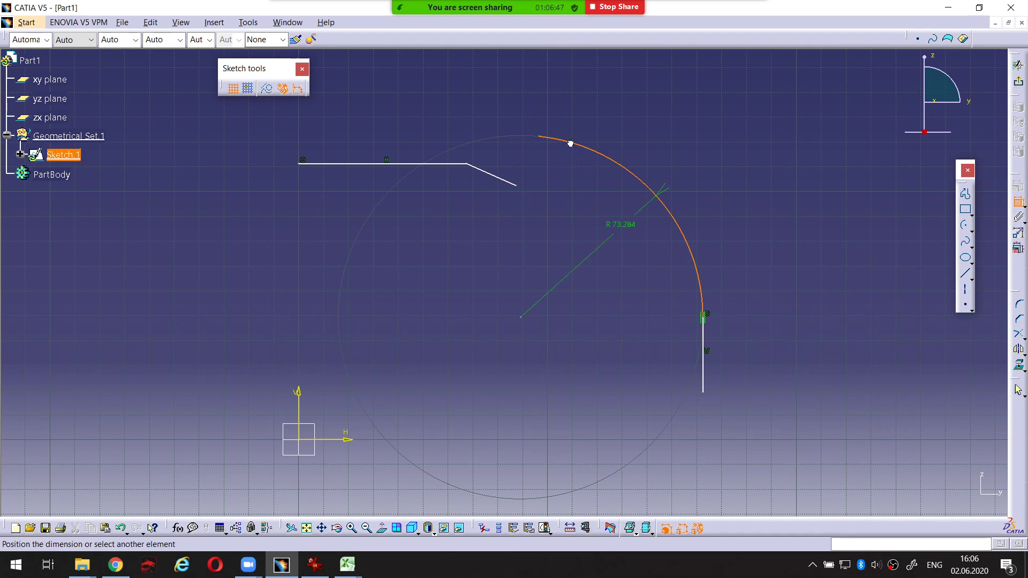
{"action": "left_click", "coordinate": [508, 182]}
{"action": "right_click", "coordinate": [556, 230]}
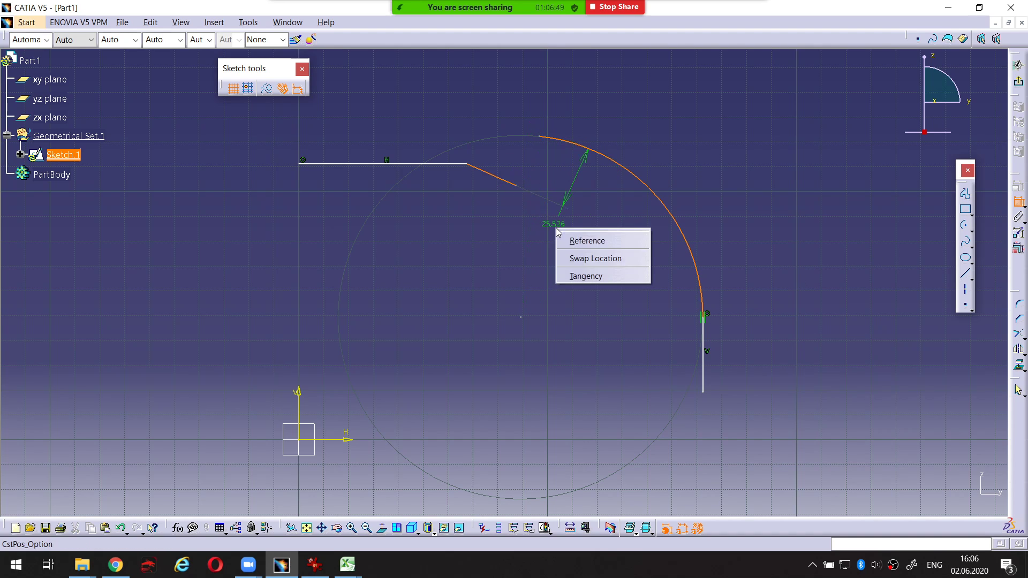
{"action": "left_click", "coordinate": [578, 276]}
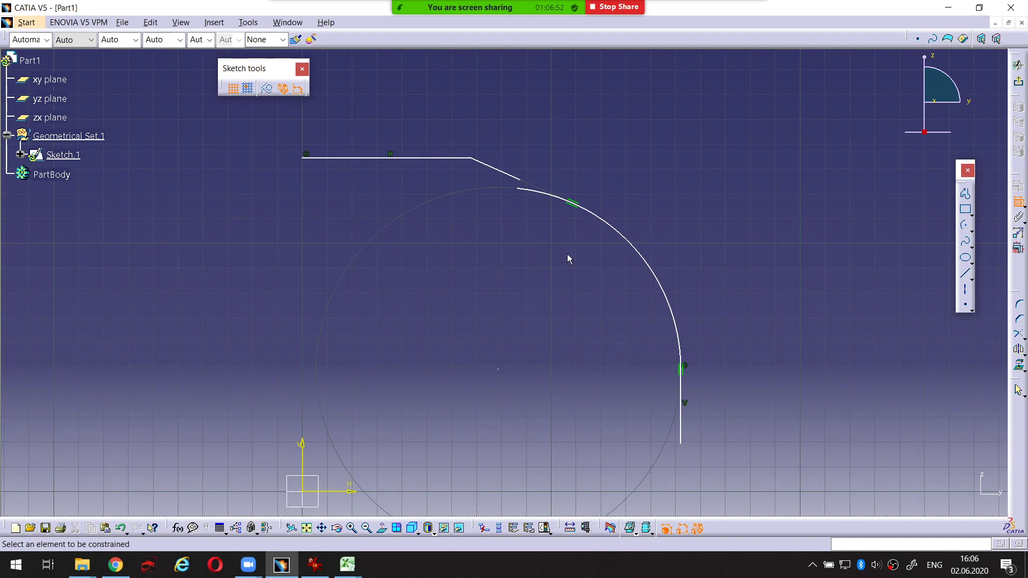
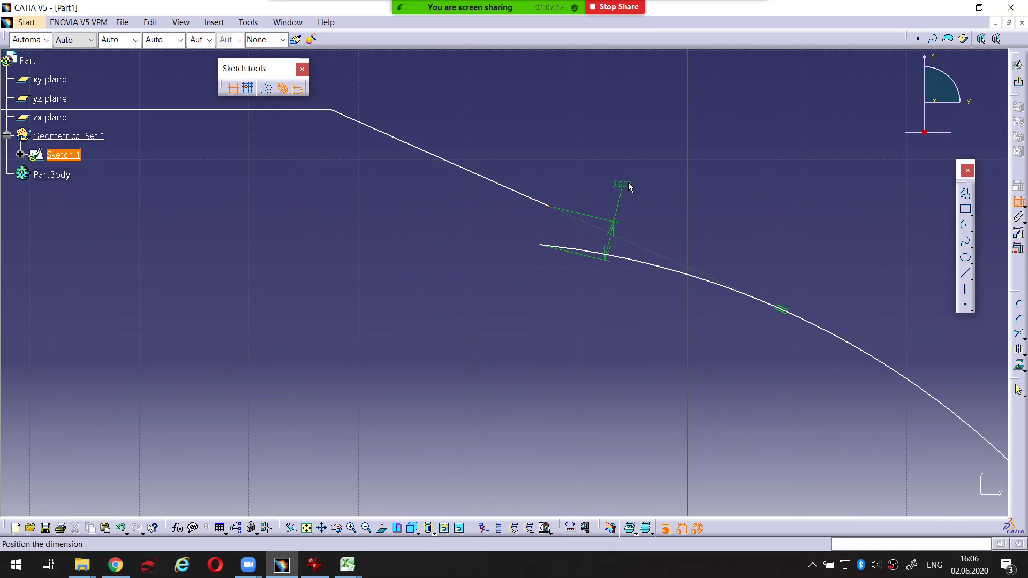
Make the line end coincident with the arc, fit the profile in view, then show the drawing.
{"action": "right_click", "coordinate": [645, 168]}
{"action": "left_click", "coordinate": [691, 248]}
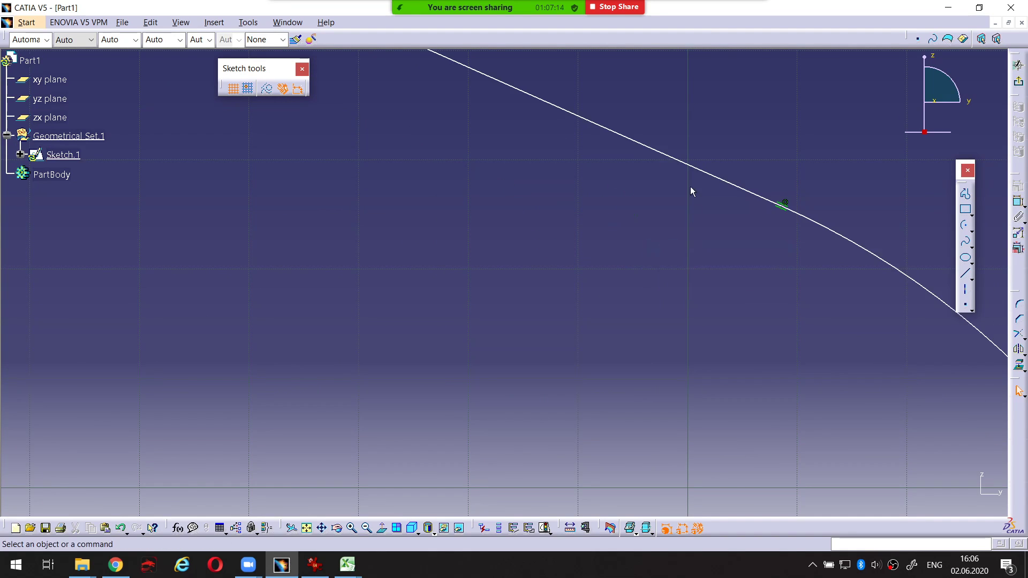
{"action": "middle_click_drag", "start_coordinate": [689, 186], "coordinate": [682, 314], "text": "ctrl"}
{"action": "mouse_move", "coordinate": [628, 359]}
{"action": "middle_mouse_down"}
{"action": "mouse_move", "coordinate": [663, 261]}
{"action": "mouse_move", "coordinate": [711, 300]}
{"action": "middle_mouse_up"}
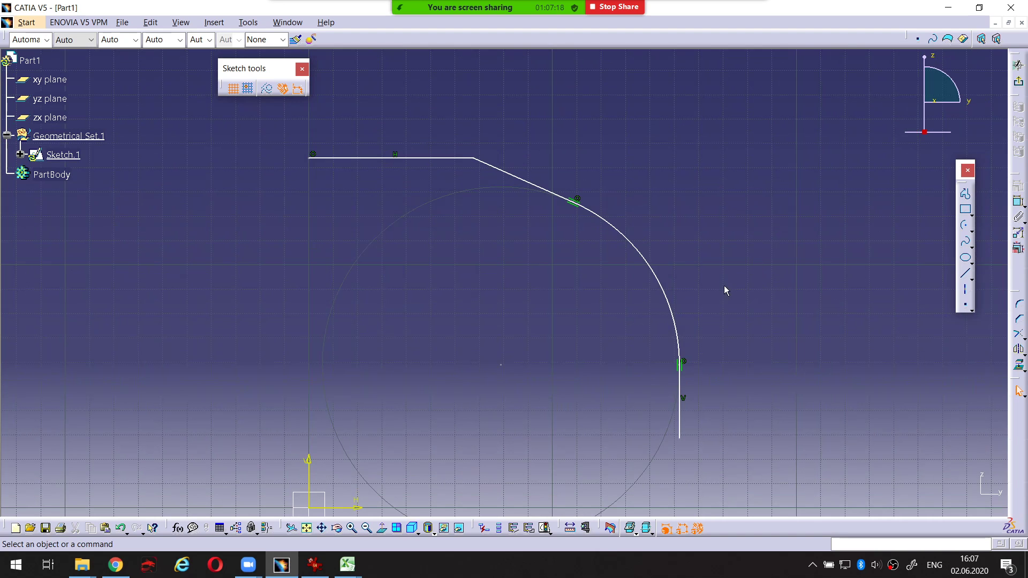
{"action": "middle_click_drag", "start_coordinate": [724, 326], "coordinate": [761, 320]}
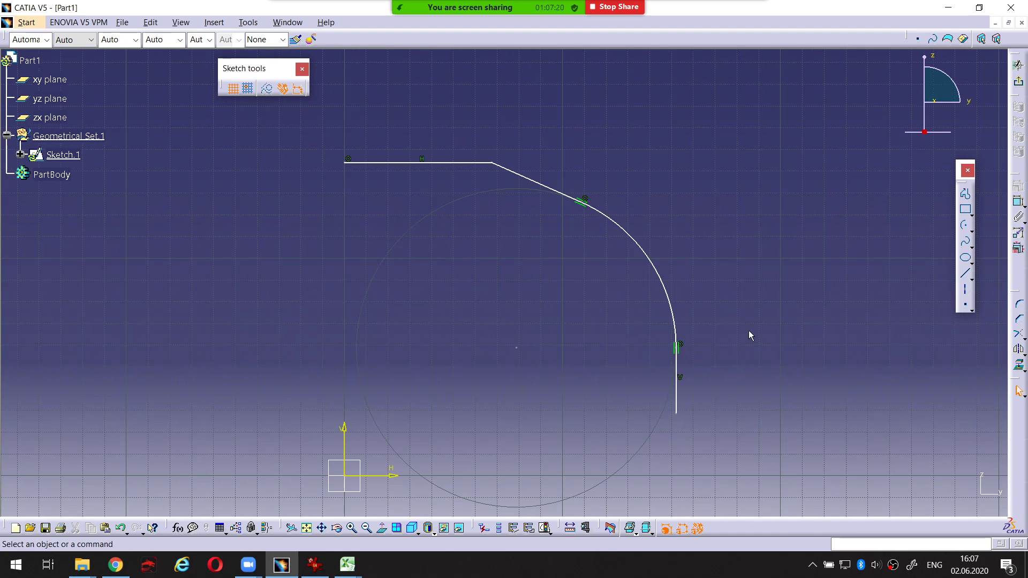
{"action": "left_click", "coordinate": [314, 564]}
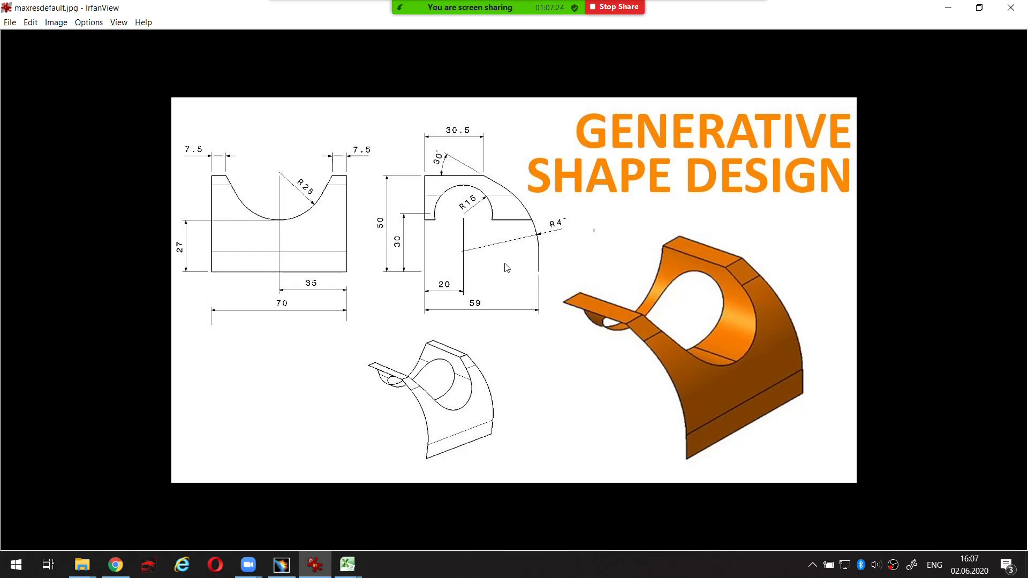
Mark the 30.5 top dimension on the reference drawing, then hide the viewer.
{"action": "key", "text": "ctrl+alt+d"}
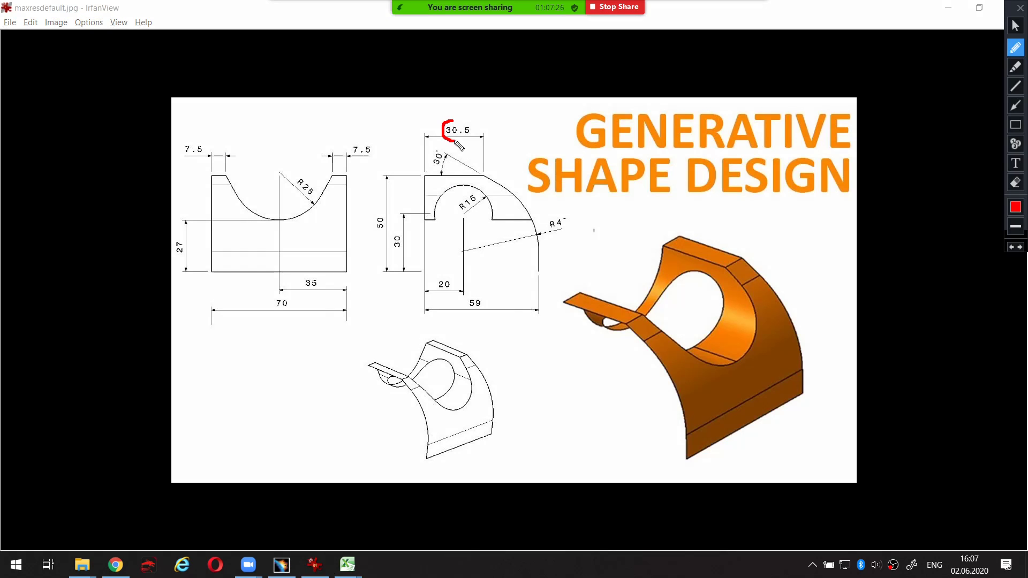
{"action": "left_click_drag", "start_coordinate": [426, 175], "coordinate": [466, 171]}
{"action": "left_click", "coordinate": [315, 564]}
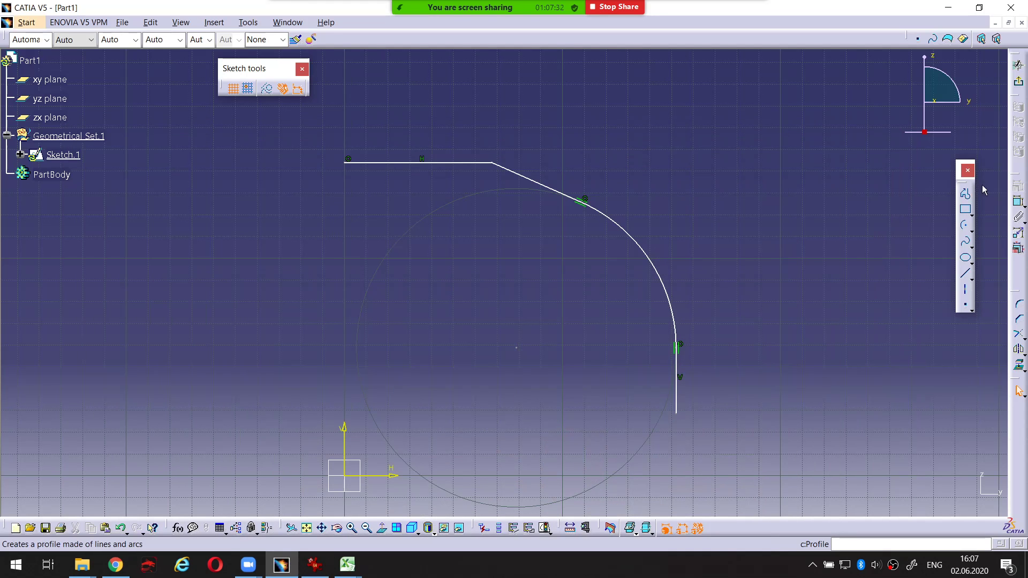
Dimension the top horizontal line and change its length from 67,544 to 30,5.
{"action": "left_click", "coordinate": [1017, 202]}
{"action": "left_click", "coordinate": [456, 164]}
{"action": "key", "text": "Escape"}
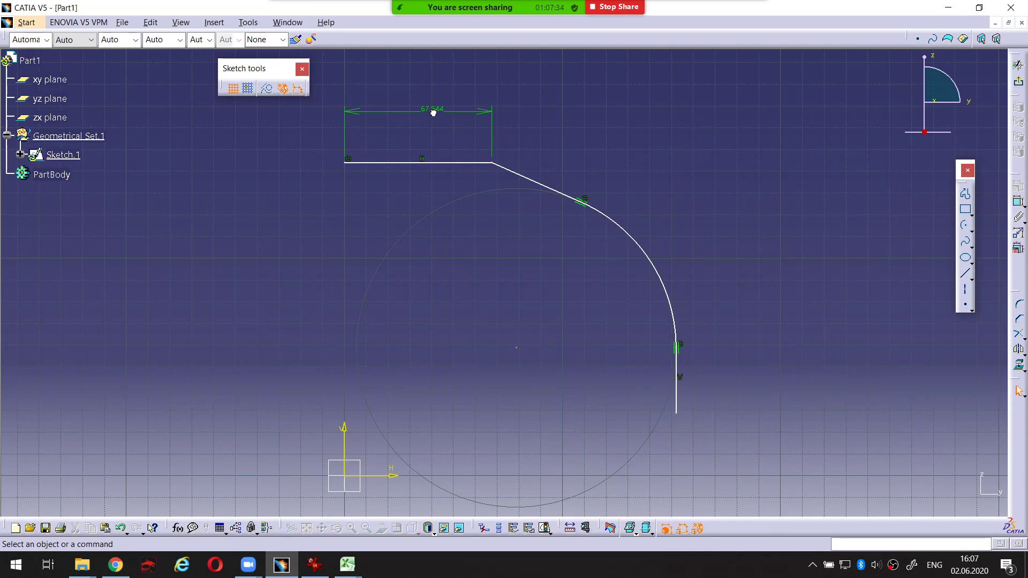
{"action": "double_click", "coordinate": [474, 111]}
{"action": "type", "text": "30,5"}
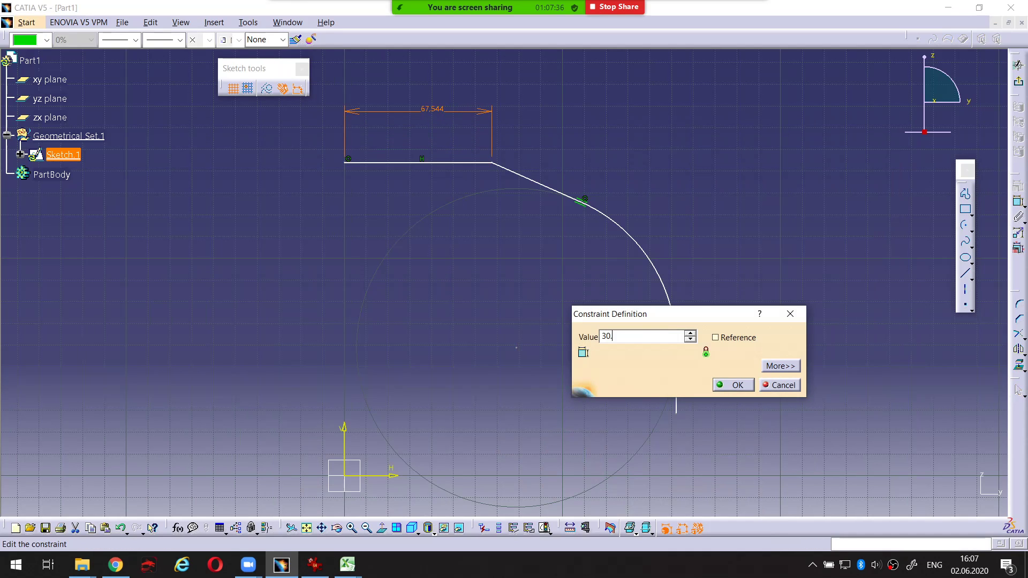
{"action": "key", "text": "Return"}
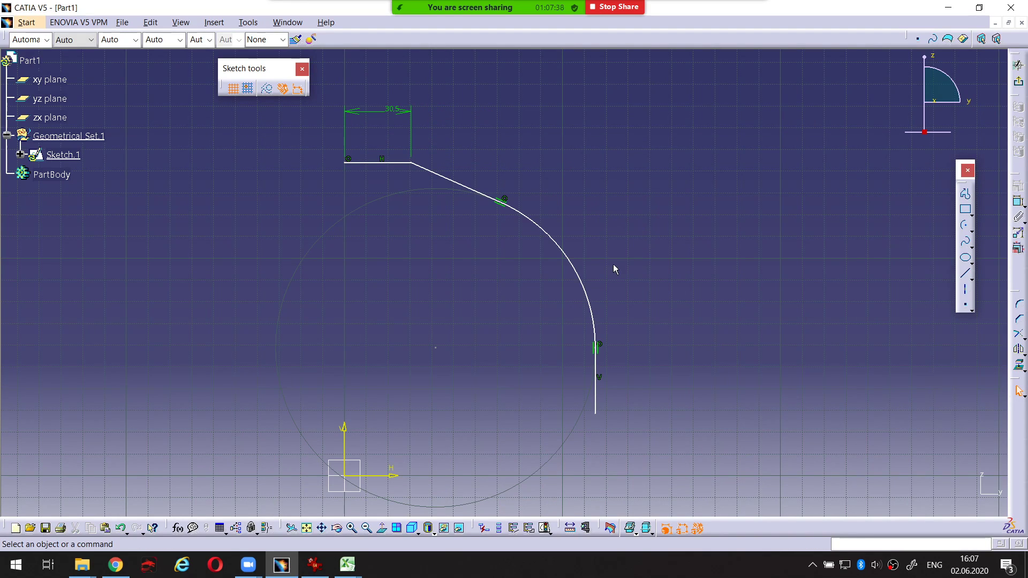
{"action": "left_click", "coordinate": [314, 564]}
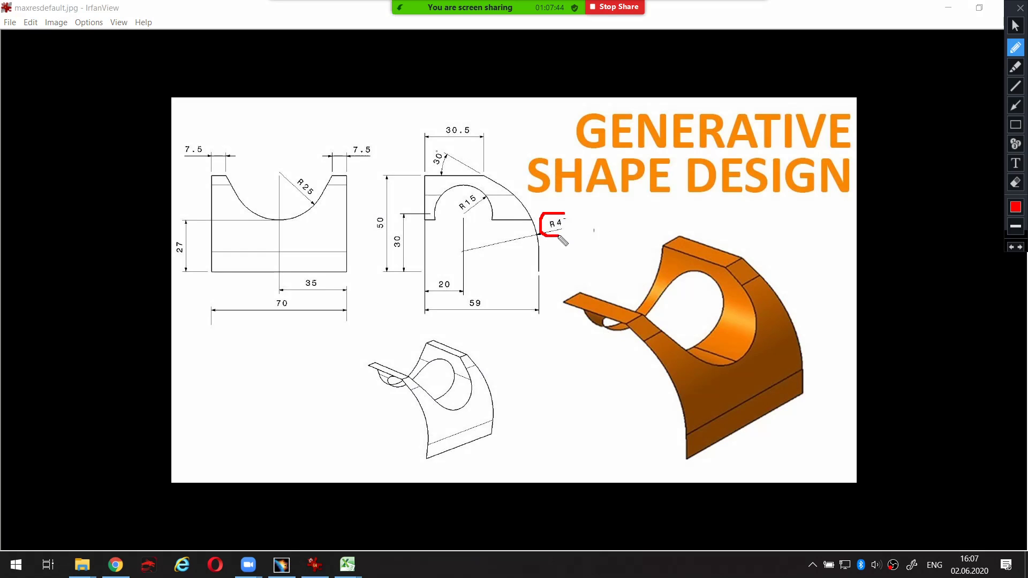
Circle the arc's radius callout on the reference drawing to check it, then return to CATIA.
{"action": "left_click_drag", "start_coordinate": [569, 217], "coordinate": [574, 220]}
{"action": "key", "text": "Escape"}
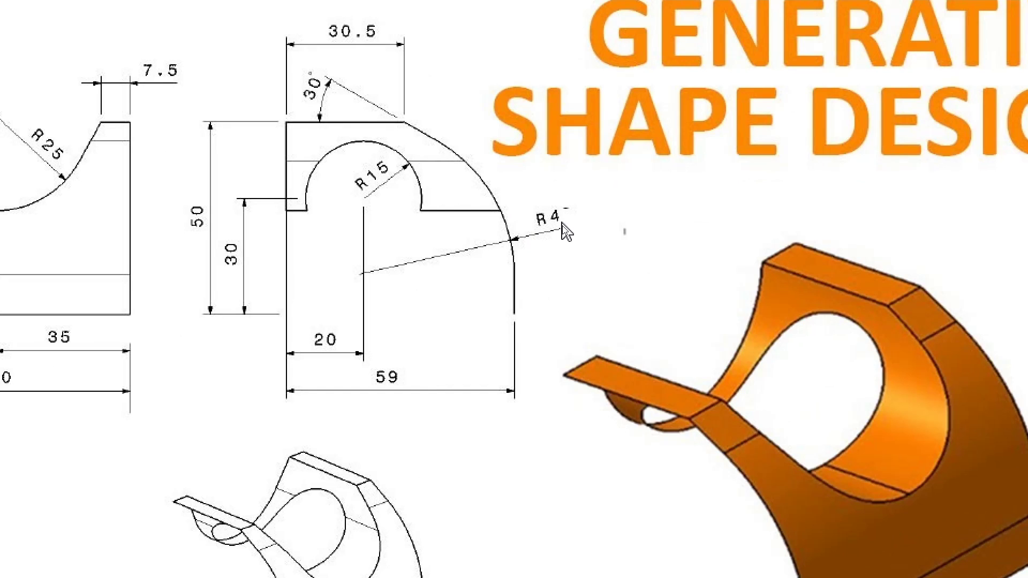
{"action": "mouse_move", "coordinate": [562, 190]}
{"action": "left_mouse_down"}
{"action": "mouse_move", "coordinate": [521, 201]}
{"action": "mouse_move", "coordinate": [610, 231]}
{"action": "mouse_move", "coordinate": [572, 196]}
{"action": "left_mouse_up"}
{"action": "key", "text": "Escape"}
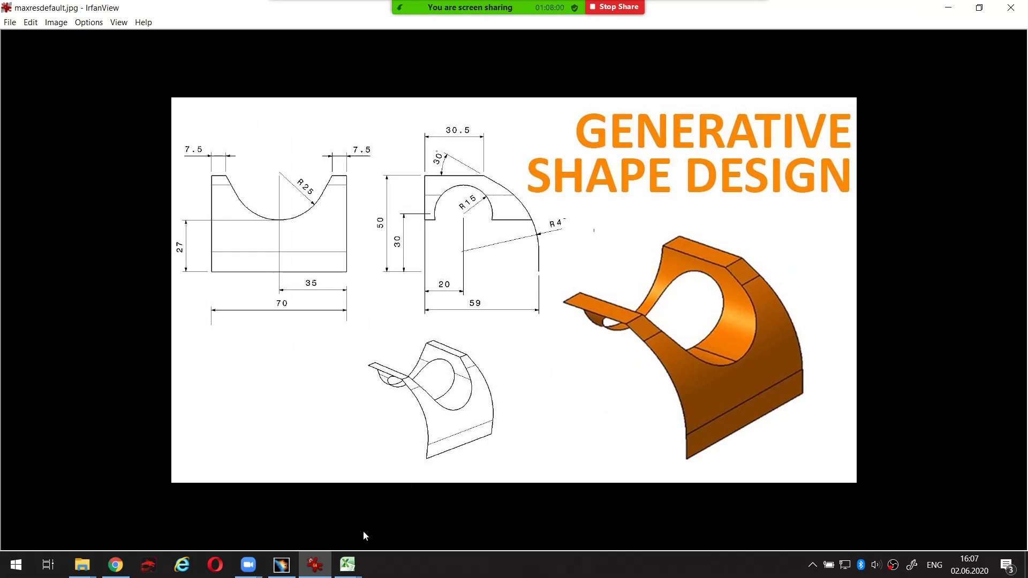
{"action": "left_click", "coordinate": [282, 565]}
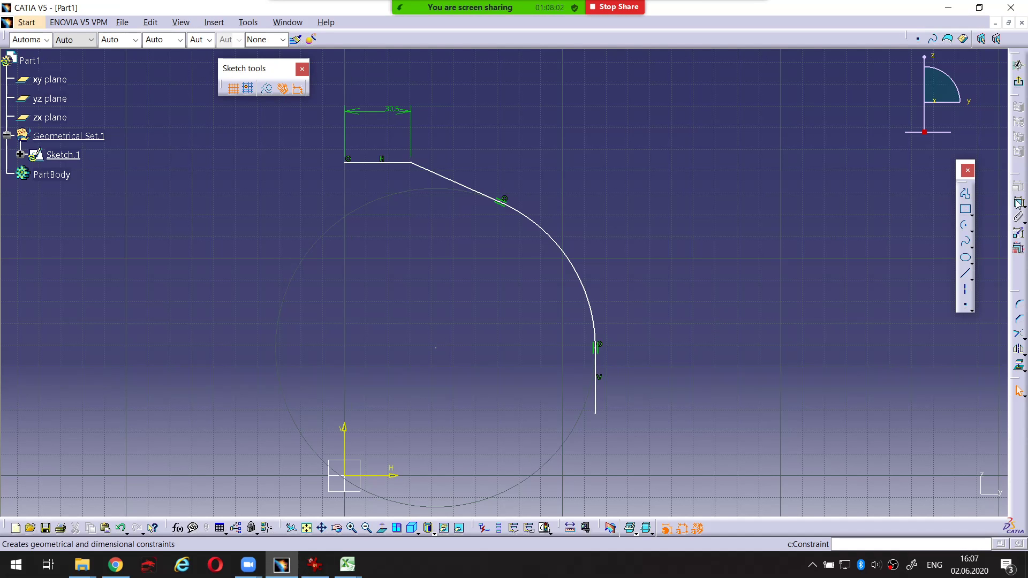
Dimension the arc's radius to 40 and recenter the profile in the view.
{"action": "left_click", "coordinate": [576, 263]}
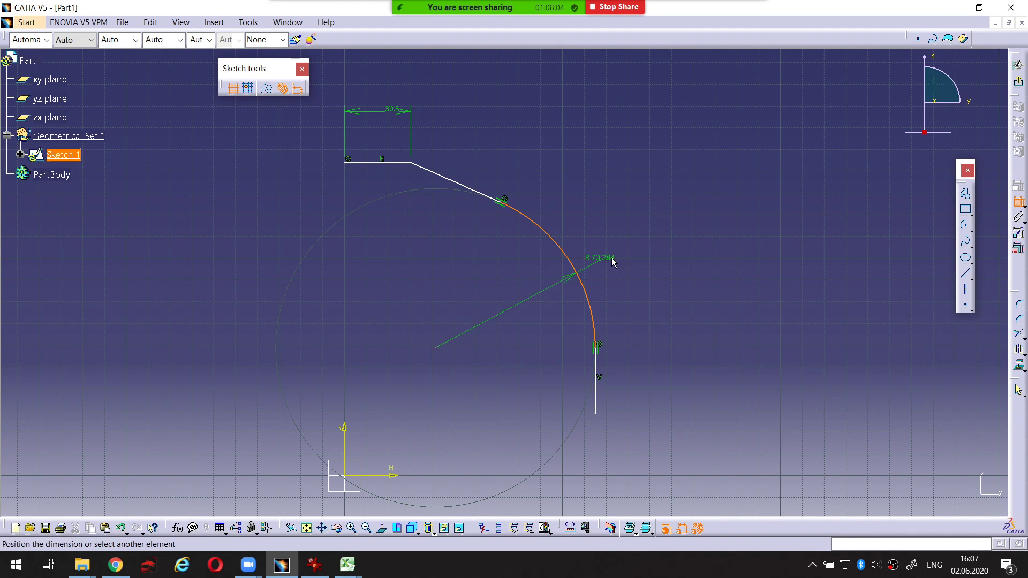
{"action": "left_click", "coordinate": [658, 250]}
{"action": "double_click", "coordinate": [659, 249]}
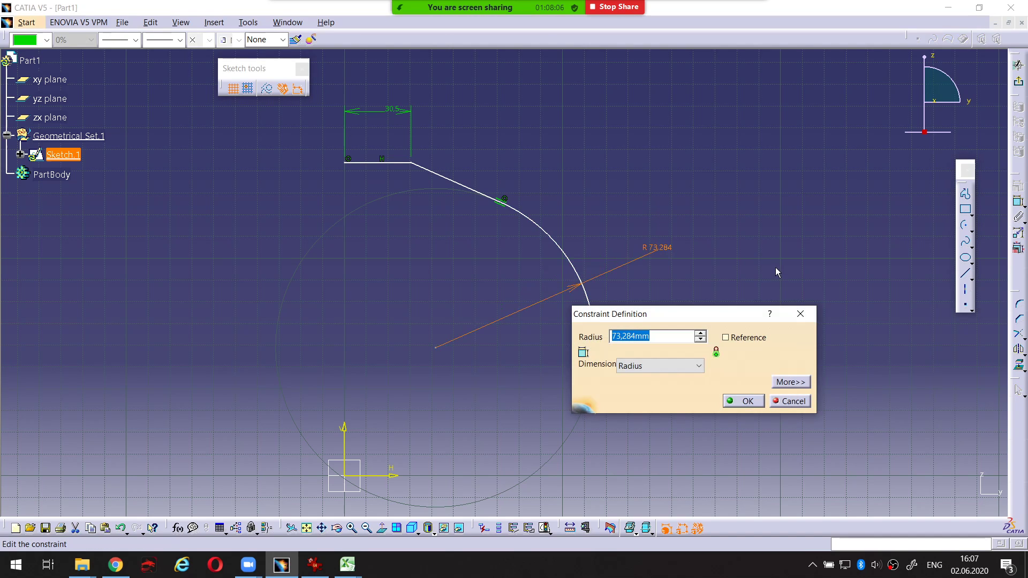
{"action": "type", "text": "40"}
{"action": "key", "text": "Return"}
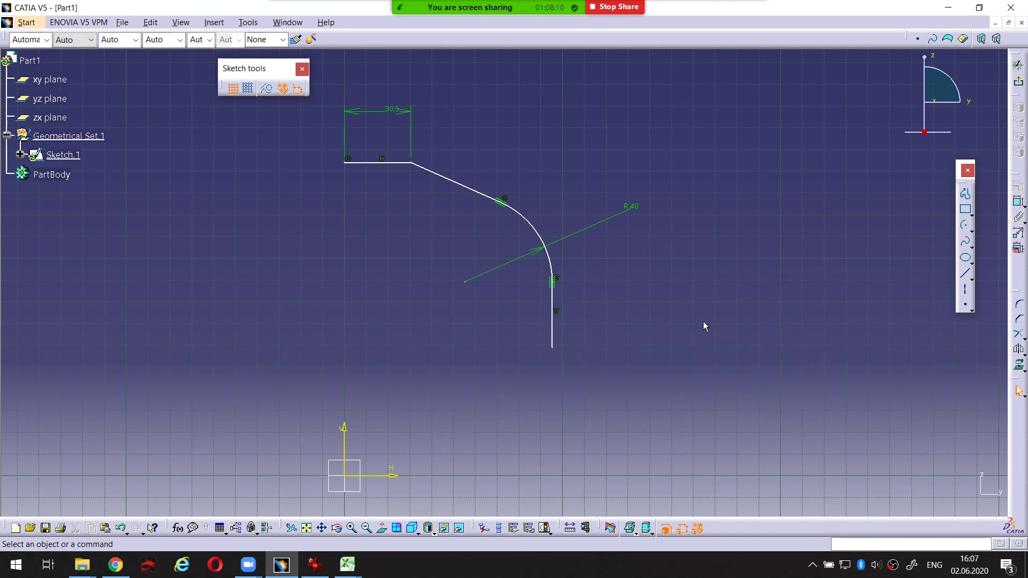
{"action": "mouse_move", "coordinate": [665, 326]}
{"action": "middle_mouse_down"}
{"action": "mouse_move", "coordinate": [681, 296]}
{"action": "mouse_move", "coordinate": [749, 285]}
{"action": "middle_mouse_up"}
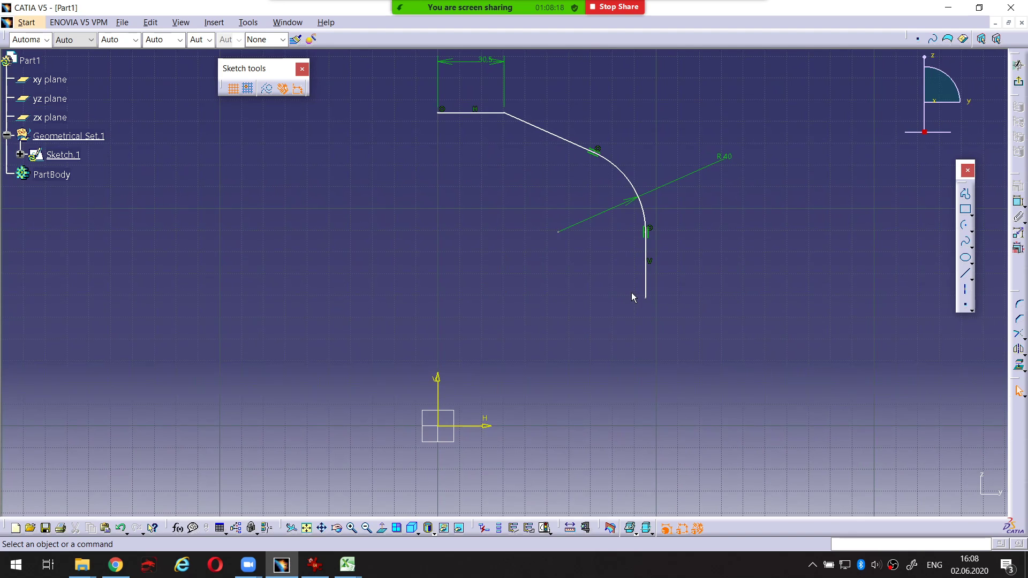
{"action": "left_click_drag", "start_coordinate": [632, 294], "coordinate": [662, 326]}
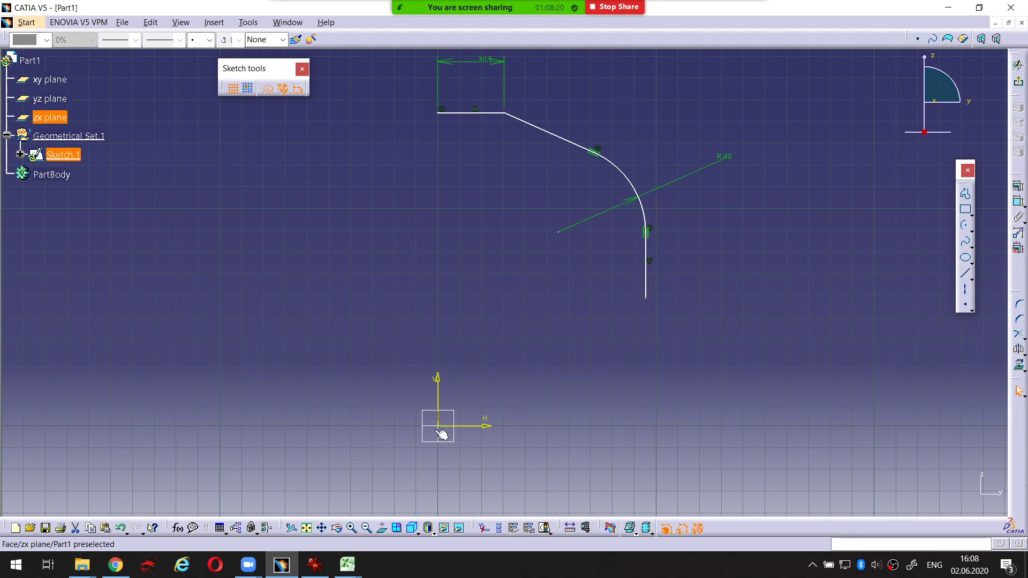
Make the vertical line's lower endpoint coincide with the sketch origin.
{"action": "left_click", "coordinate": [572, 384]}
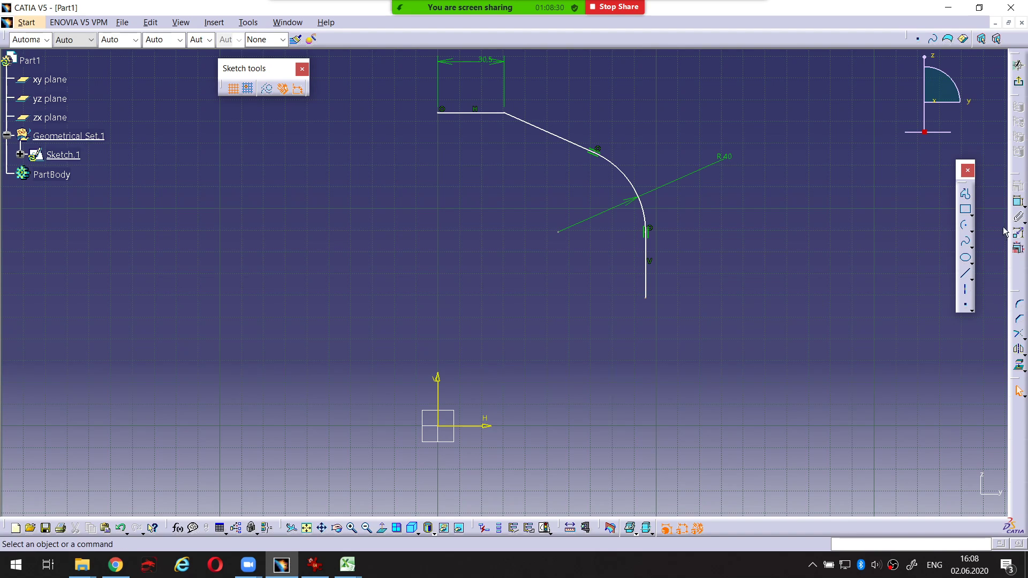
{"action": "left_click", "coordinate": [1018, 201]}
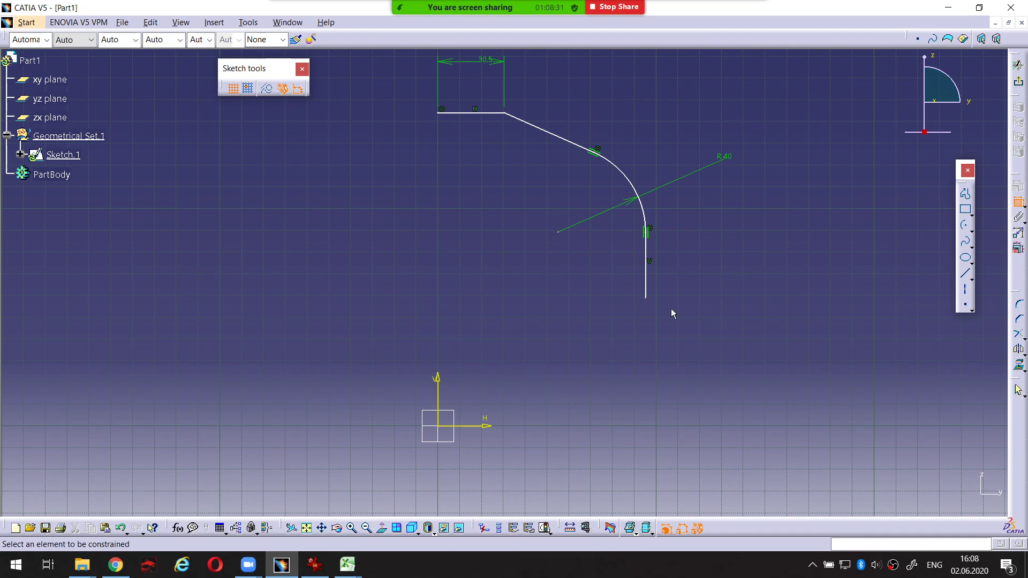
{"action": "left_click", "coordinate": [644, 300]}
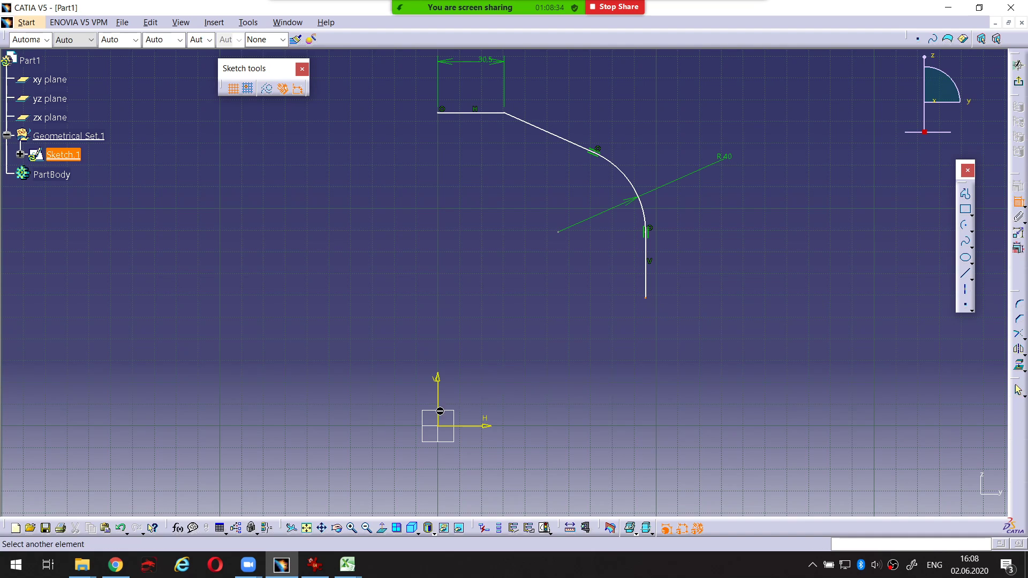
{"action": "left_click", "coordinate": [440, 426]}
{"action": "right_click", "coordinate": [592, 392]}
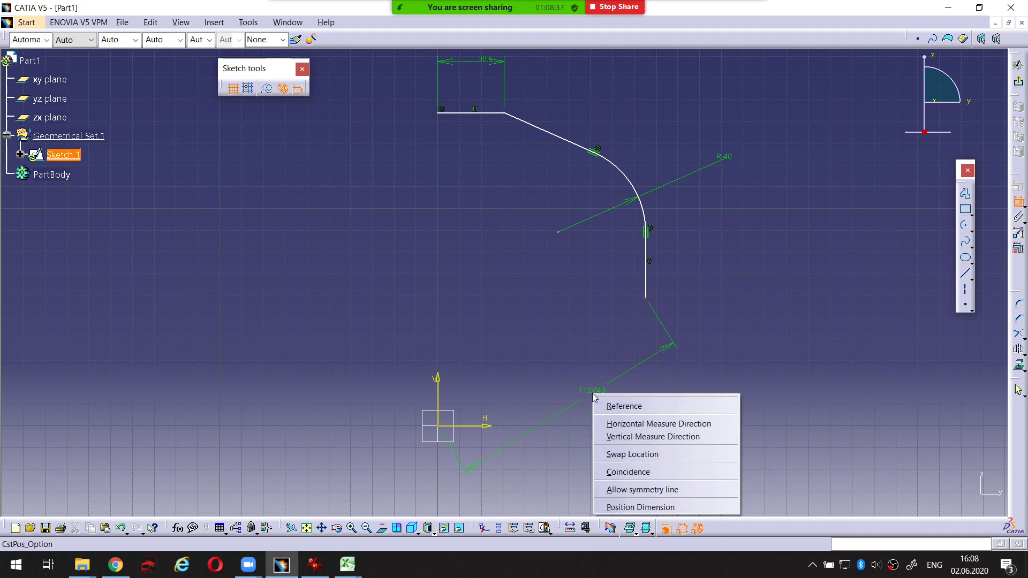
{"action": "left_click", "coordinate": [642, 473]}
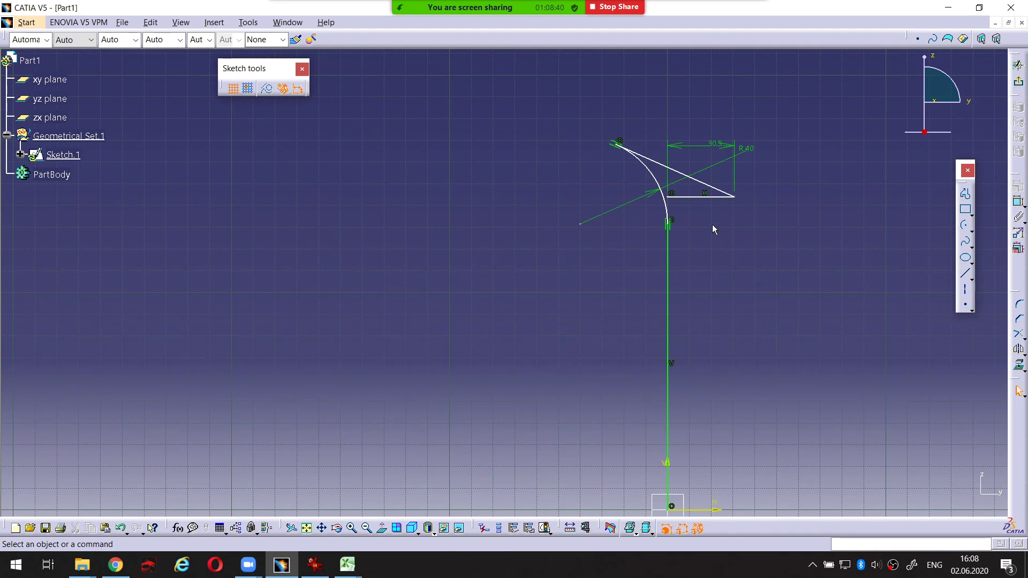
Delete the coincidence at the top line's left end and drag the line left, enlarging the arc.
{"action": "mouse_move", "coordinate": [715, 199]}
{"action": "left_mouse_down"}
{"action": "mouse_move", "coordinate": [627, 200]}
{"action": "mouse_move", "coordinate": [541, 66]}
{"action": "mouse_move", "coordinate": [741, 236]}
{"action": "mouse_move", "coordinate": [752, 369]}
{"action": "mouse_move", "coordinate": [729, 209]}
{"action": "mouse_move", "coordinate": [725, 236]}
{"action": "mouse_move", "coordinate": [729, 200]}
{"action": "mouse_move", "coordinate": [612, 74]}
{"action": "mouse_move", "coordinate": [461, 71]}
{"action": "mouse_move", "coordinate": [465, 89]}
{"action": "left_mouse_up"}
{"action": "middle_click_drag", "start_coordinate": [749, 149], "coordinate": [782, 239]}
{"action": "left_click", "coordinate": [723, 172]}
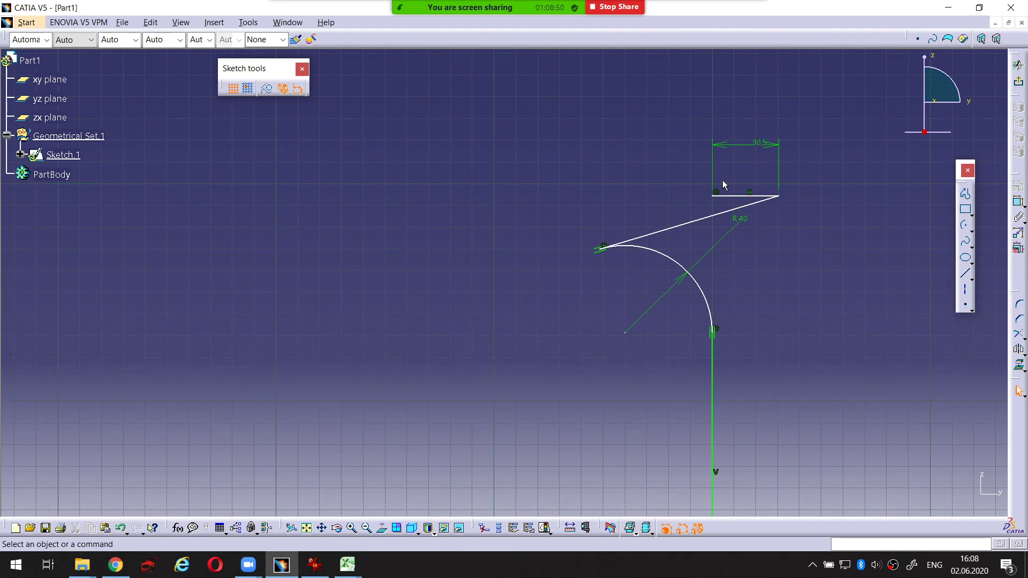
{"action": "left_click", "coordinate": [718, 193]}
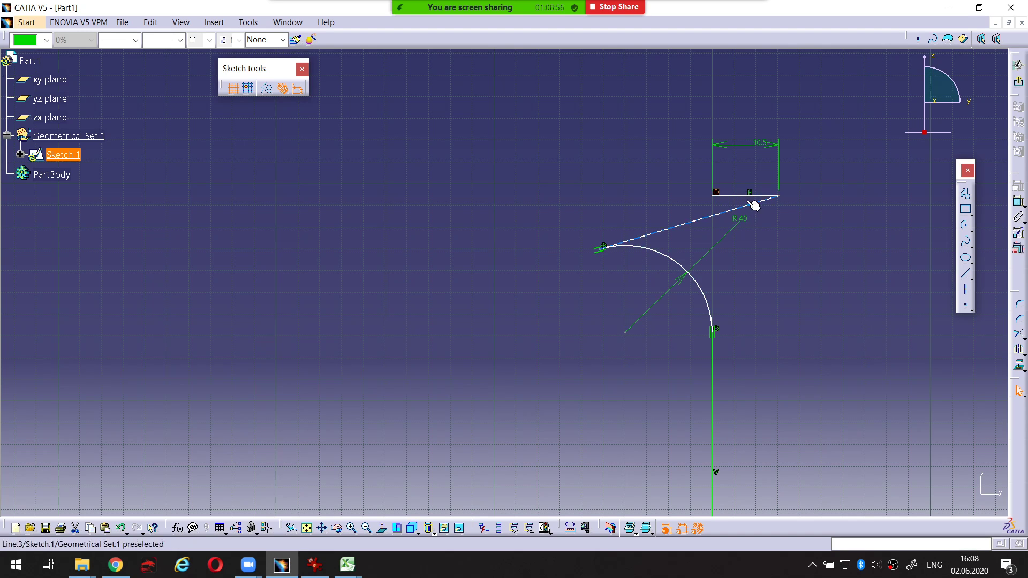
{"action": "middle_click_drag", "start_coordinate": [730, 195], "coordinate": [727, 153]}
{"action": "mouse_move", "coordinate": [803, 153]}
{"action": "middle_mouse_down"}
{"action": "mouse_move", "coordinate": [668, 142]}
{"action": "mouse_move", "coordinate": [743, 240]}
{"action": "middle_mouse_up"}
{"action": "middle_click_drag", "start_coordinate": [587, 422], "coordinate": [575, 357]}
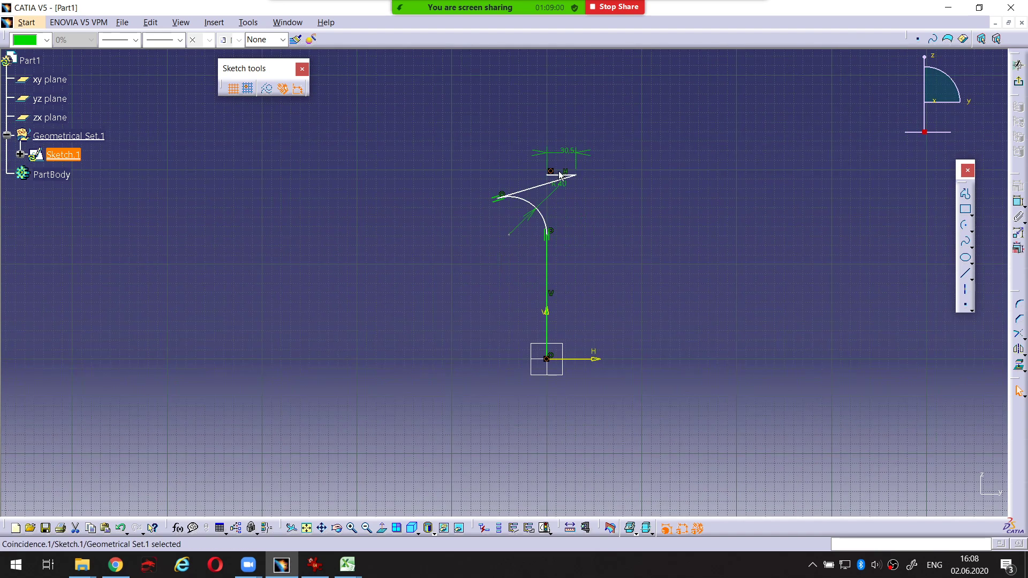
{"action": "key", "text": "Delete"}
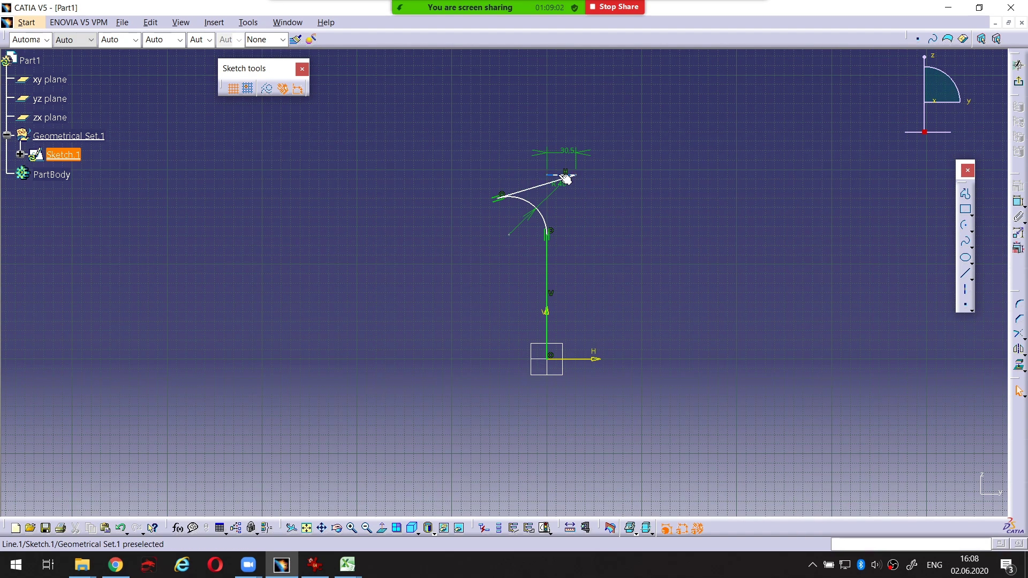
{"action": "mouse_move", "coordinate": [565, 178]}
{"action": "left_mouse_down"}
{"action": "mouse_move", "coordinate": [471, 160]}
{"action": "mouse_move", "coordinate": [371, 183]}
{"action": "mouse_move", "coordinate": [323, 177]}
{"action": "left_mouse_up"}
{"action": "mouse_move", "coordinate": [447, 304]}
{"action": "middle_mouse_down"}
{"action": "mouse_move", "coordinate": [510, 332]}
{"action": "mouse_move", "coordinate": [571, 337]}
{"action": "mouse_move", "coordinate": [669, 396]}
{"action": "middle_mouse_up"}
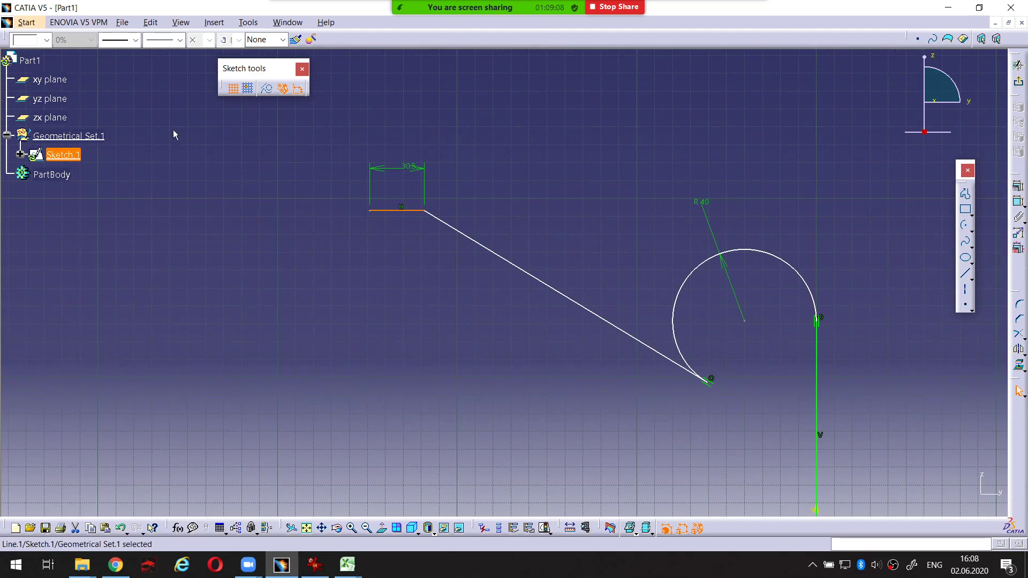
Remove the tangency between the slanted line and the arc.
{"action": "middle_click_drag", "start_coordinate": [305, 201], "coordinate": [268, 200]}
{"action": "left_click", "coordinate": [588, 234]}
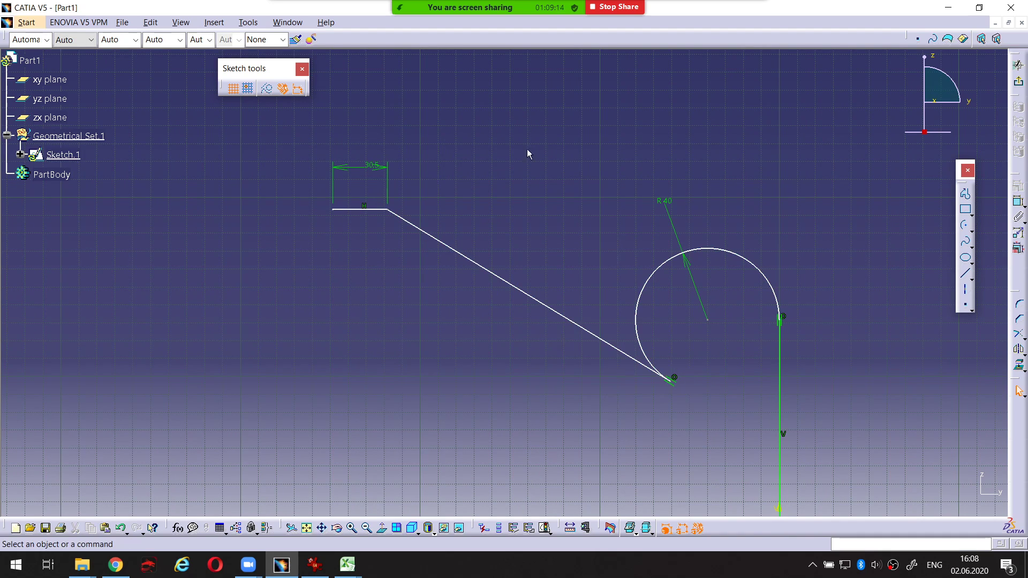
{"action": "left_click", "coordinate": [681, 384]}
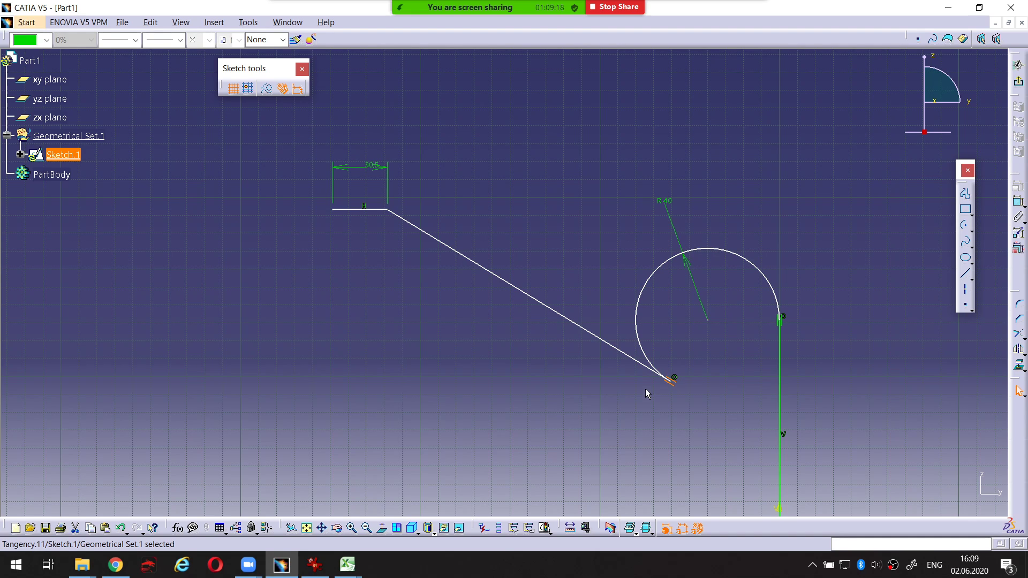
{"action": "key", "text": "Delete"}
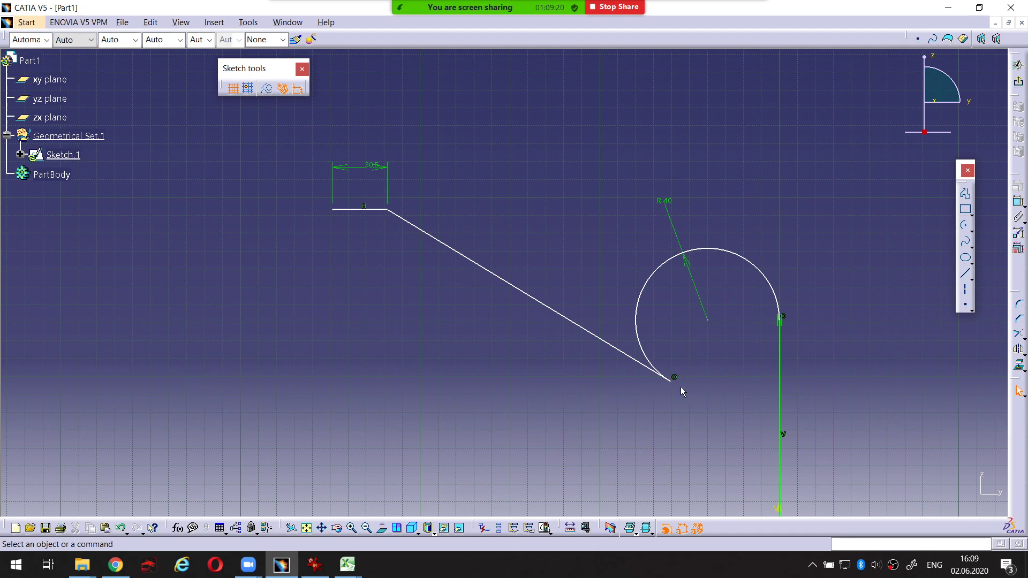
Drag the junction point, 30.5 top line, arc end and slanted line to reshape the profile.
{"action": "left_click_drag", "start_coordinate": [673, 379], "coordinate": [562, 271]}
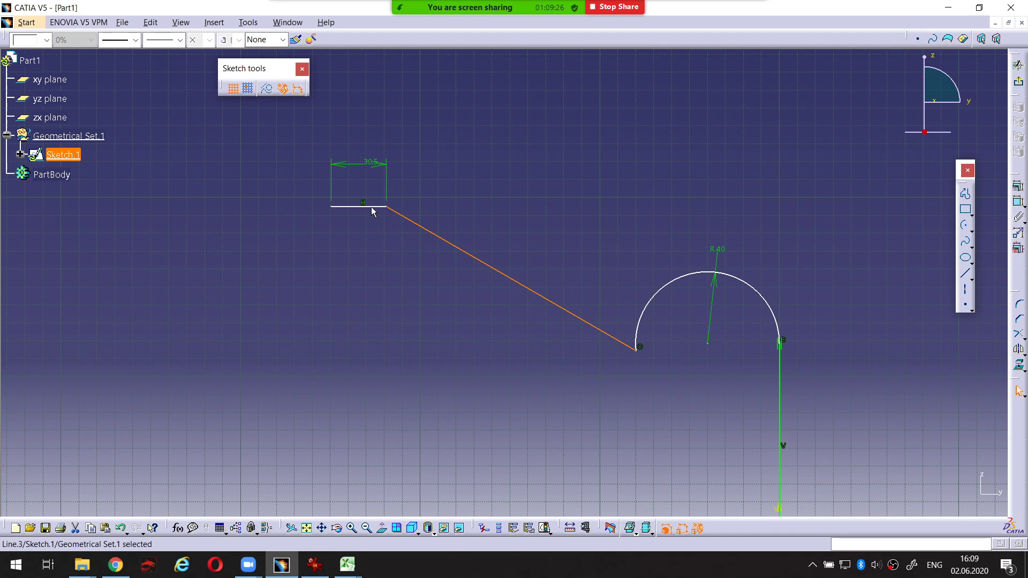
{"action": "left_click_drag", "start_coordinate": [372, 207], "coordinate": [390, 155]}
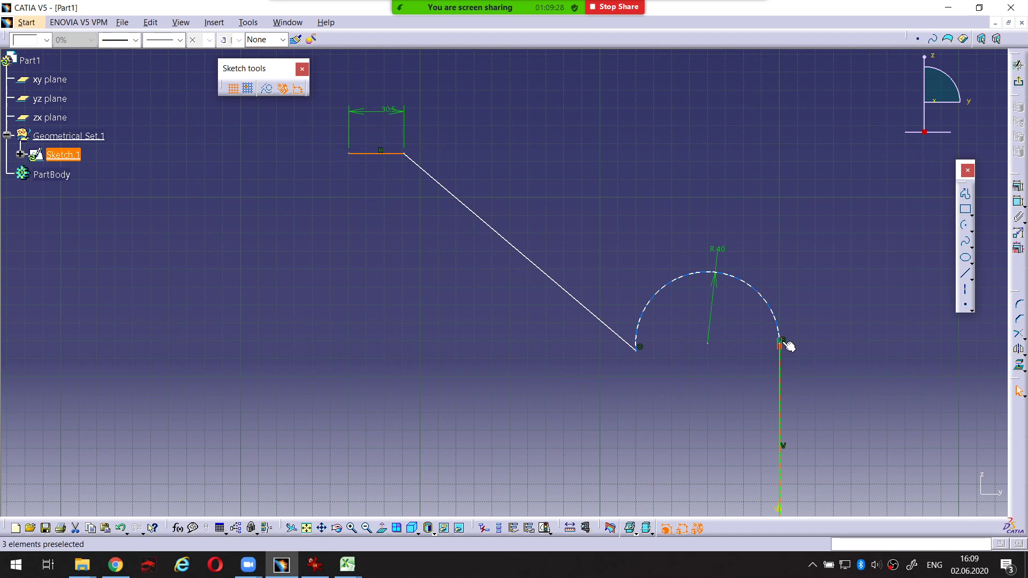
{"action": "left_click_drag", "start_coordinate": [782, 344], "coordinate": [775, 504]}
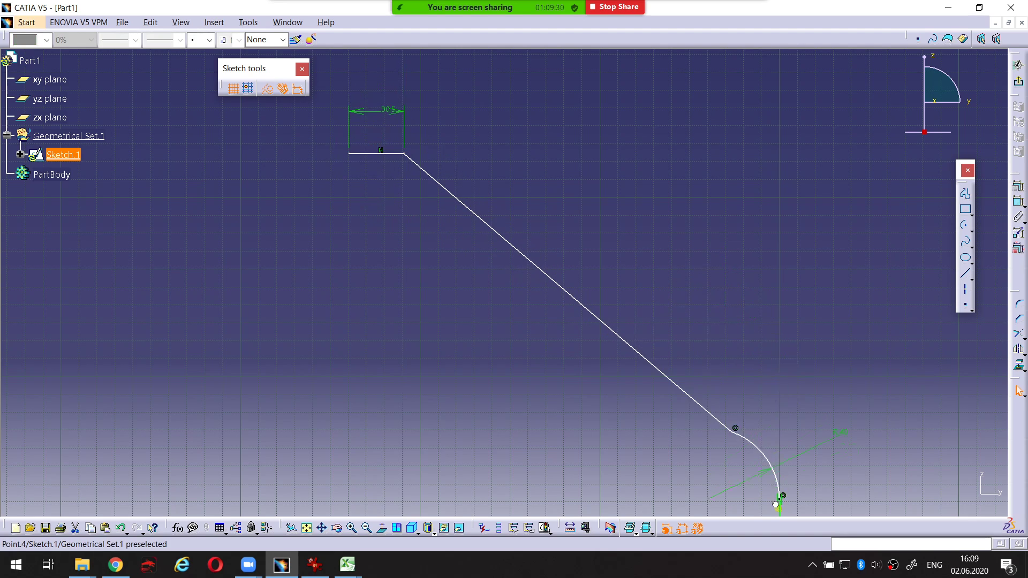
{"action": "mouse_move", "coordinate": [601, 319]}
{"action": "left_mouse_down"}
{"action": "mouse_move", "coordinate": [655, 377]}
{"action": "mouse_move", "coordinate": [592, 303]}
{"action": "left_mouse_up"}
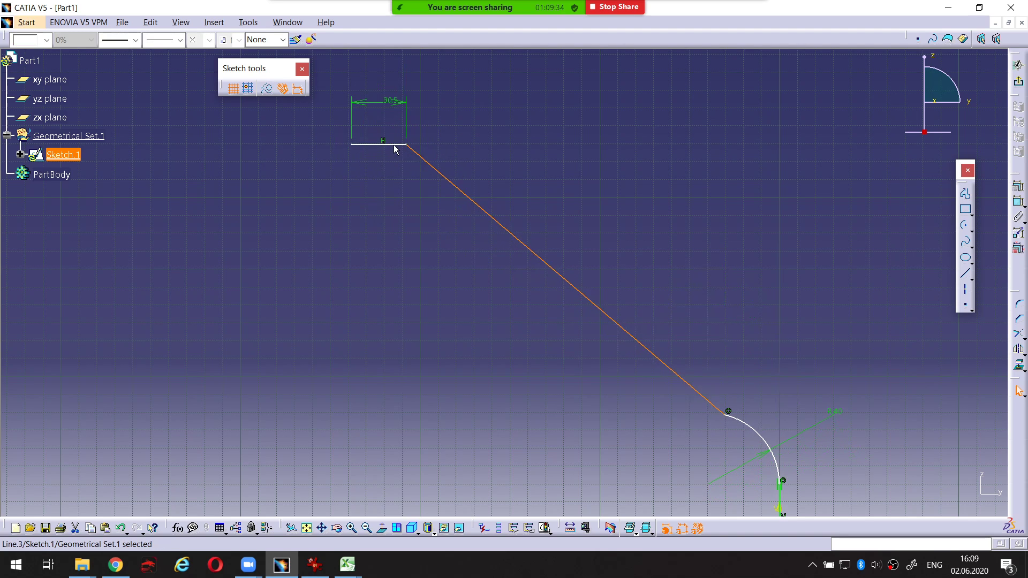
{"action": "left_click_drag", "start_coordinate": [395, 149], "coordinate": [645, 378]}
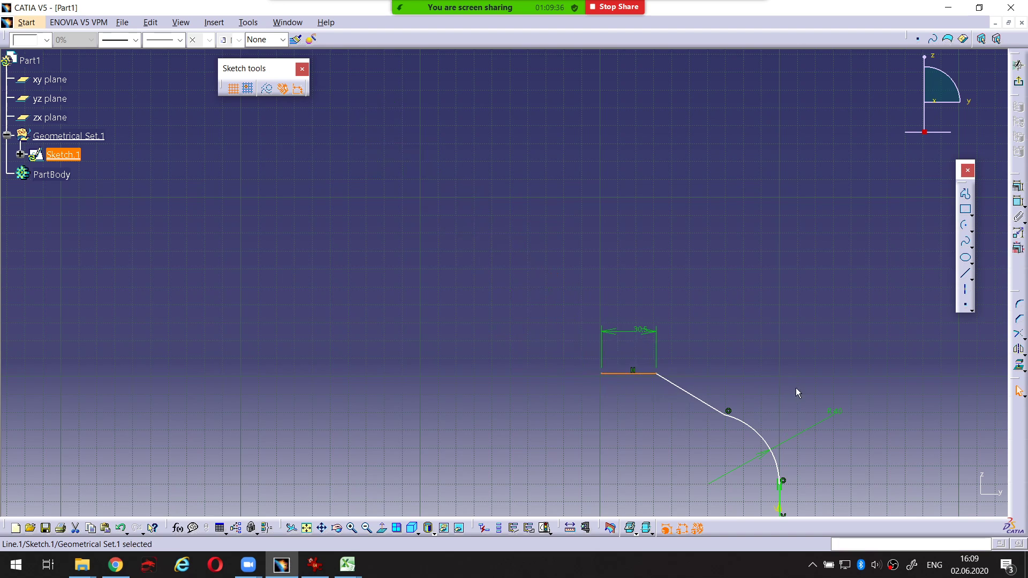
{"action": "mouse_move", "coordinate": [795, 387]}
{"action": "middle_mouse_down"}
{"action": "mouse_move", "coordinate": [687, 329]}
{"action": "mouse_move", "coordinate": [717, 336]}
{"action": "mouse_move", "coordinate": [649, 364]}
{"action": "middle_mouse_up"}
Constrain the slanted line tangent to the R40 arc, then bring up the reference drawing.
{"action": "left_click", "coordinate": [838, 225]}
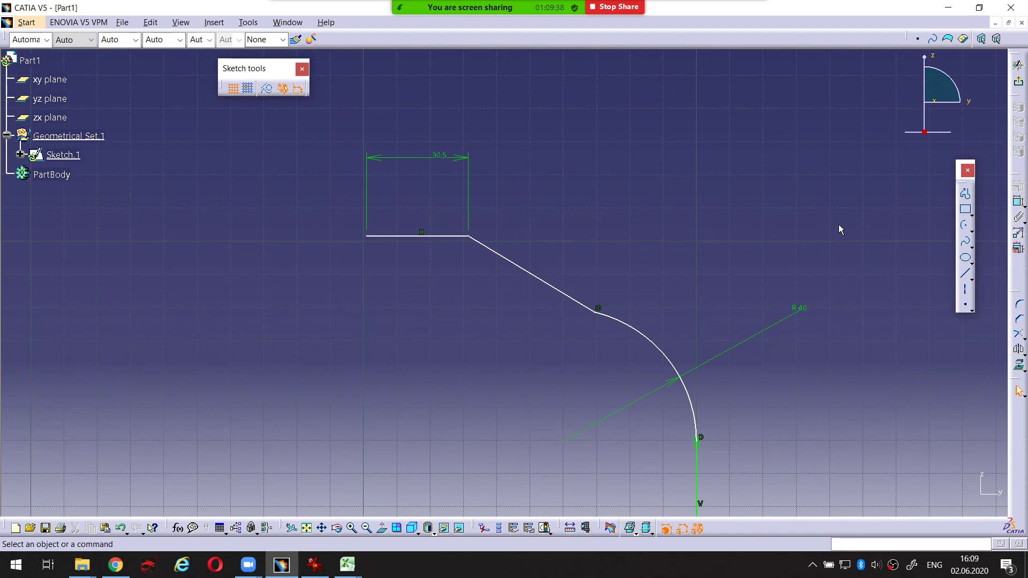
{"action": "left_click", "coordinate": [1018, 202]}
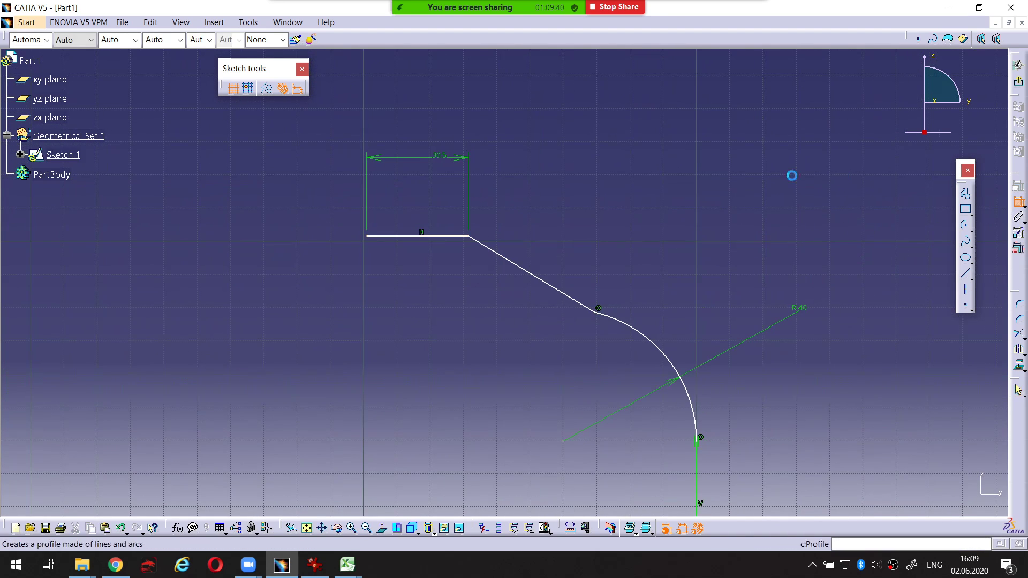
{"action": "left_click", "coordinate": [632, 326]}
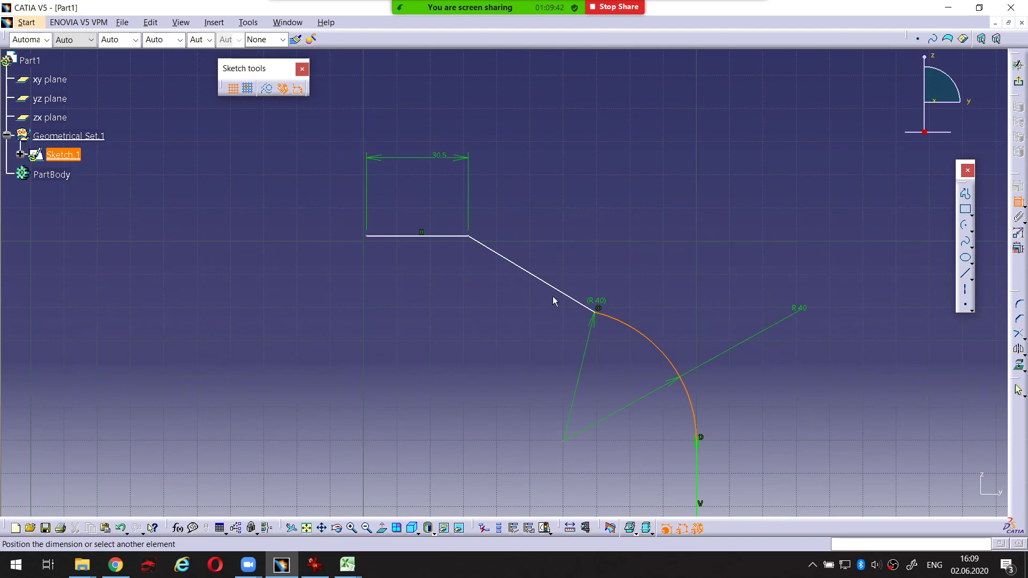
{"action": "key", "text": "Escape"}
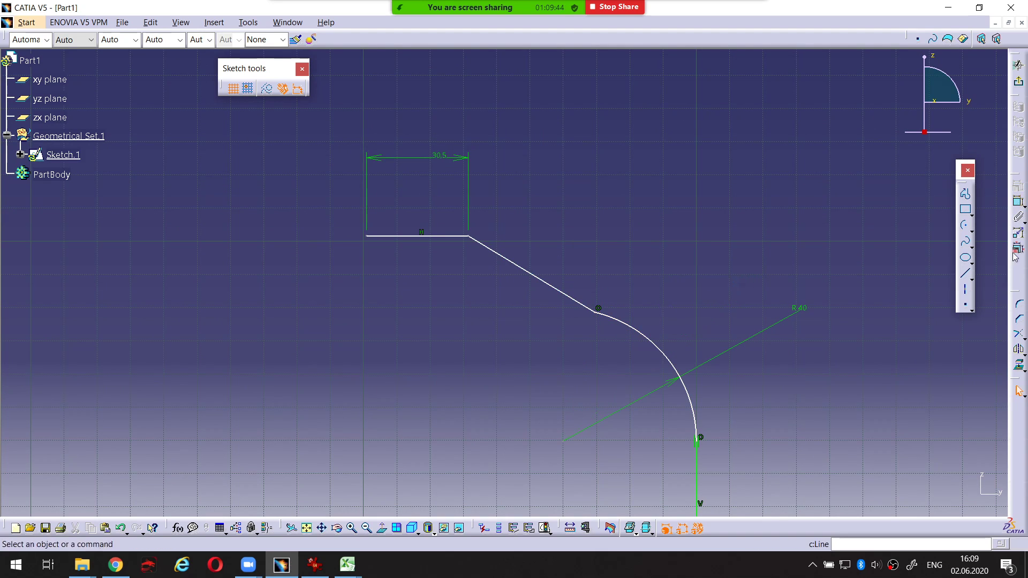
{"action": "left_click", "coordinate": [629, 320]}
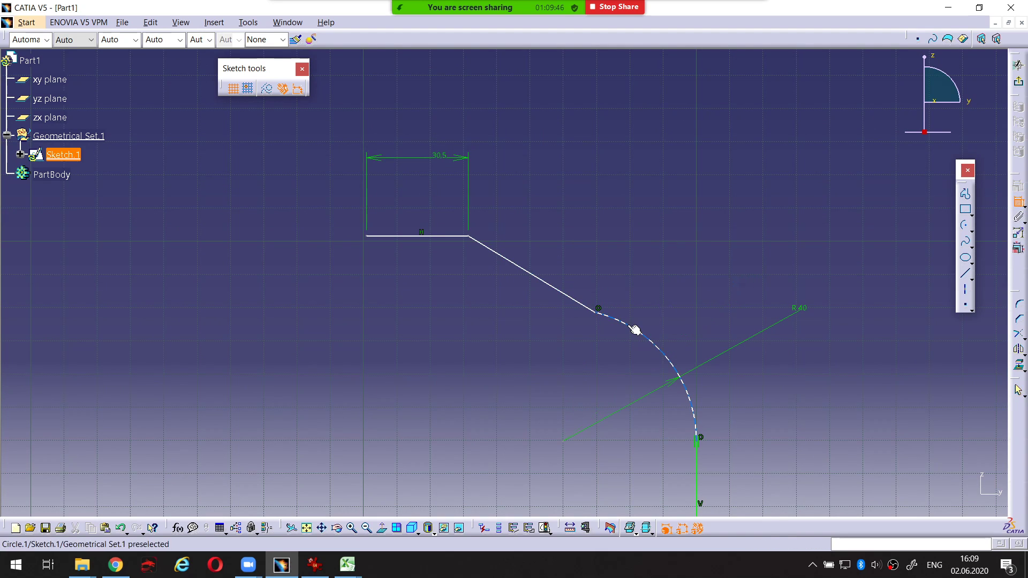
{"action": "left_click", "coordinate": [576, 300]}
{"action": "right_click", "coordinate": [654, 240]}
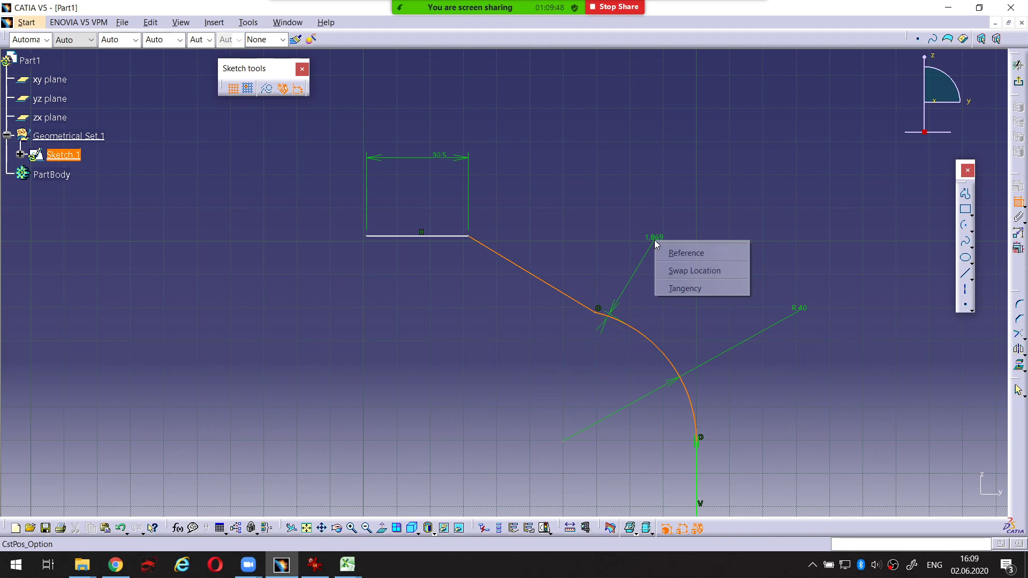
{"action": "left_click", "coordinate": [696, 290]}
{"action": "mouse_move", "coordinate": [701, 293]}
{"action": "middle_mouse_down"}
{"action": "mouse_move", "coordinate": [697, 198]}
{"action": "mouse_move", "coordinate": [500, 275]}
{"action": "mouse_move", "coordinate": [435, 414]}
{"action": "middle_mouse_up"}
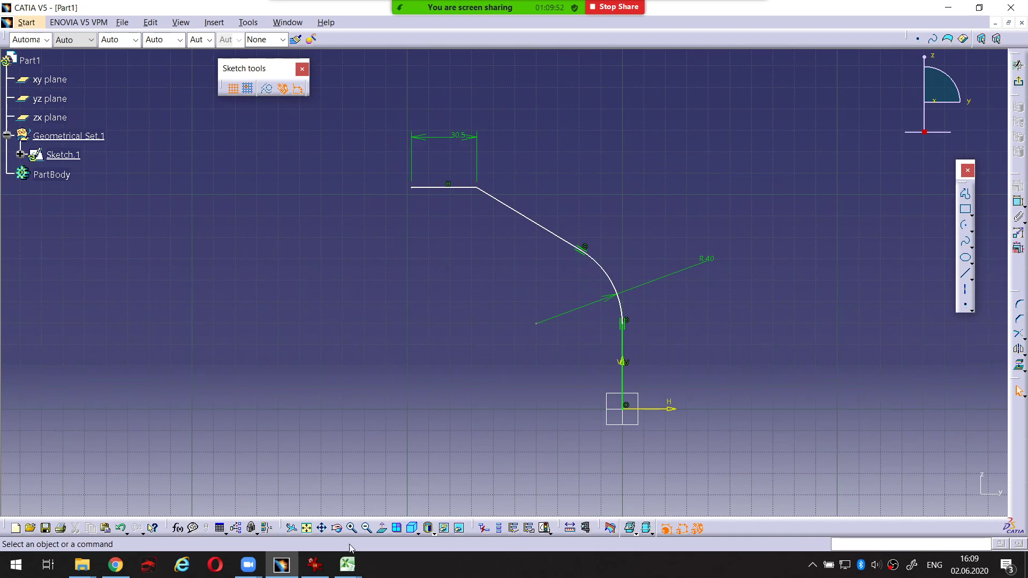
{"action": "left_click", "coordinate": [315, 565]}
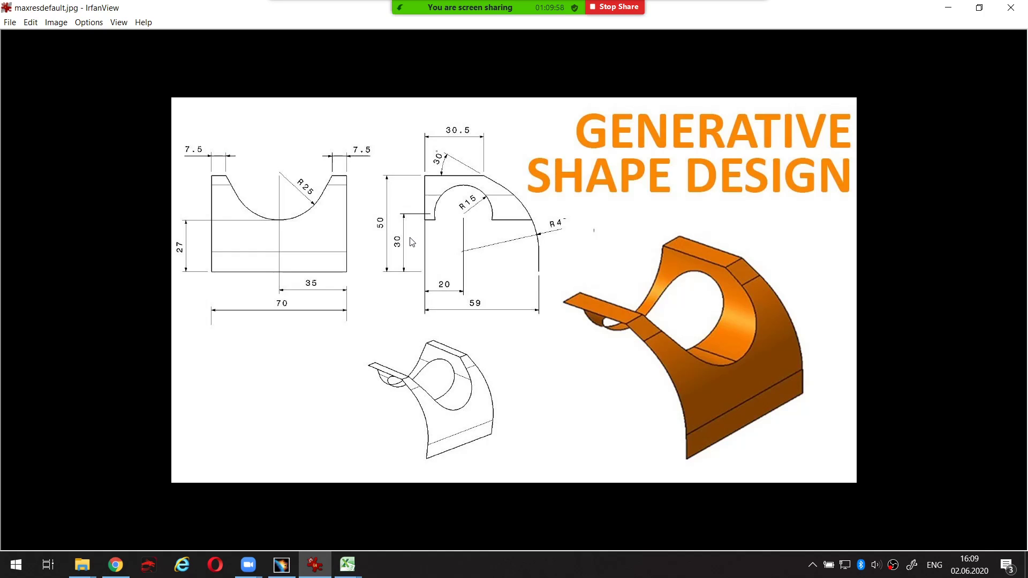
Mark the 50 height and the arc's end on the reference drawing, then return to CATIA.
{"action": "key", "text": "ctrl+alt+d"}
{"action": "mouse_move", "coordinate": [385, 210]}
{"action": "left_mouse_down"}
{"action": "mouse_move", "coordinate": [355, 242]}
{"action": "mouse_move", "coordinate": [383, 244]}
{"action": "left_mouse_up"}
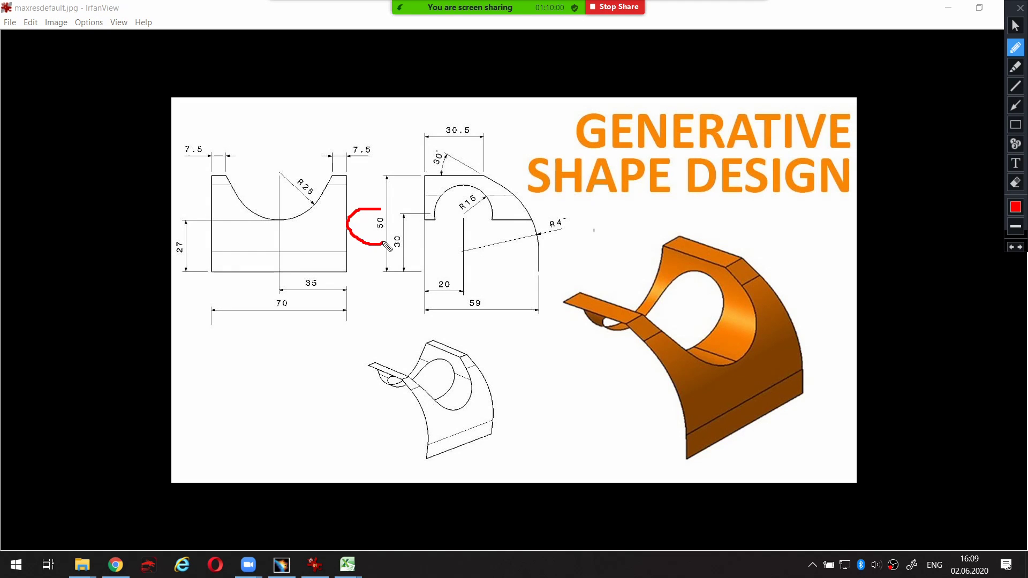
{"action": "key", "text": "ctrl+alt+d"}
{"action": "key", "text": "ctrl+alt+d"}
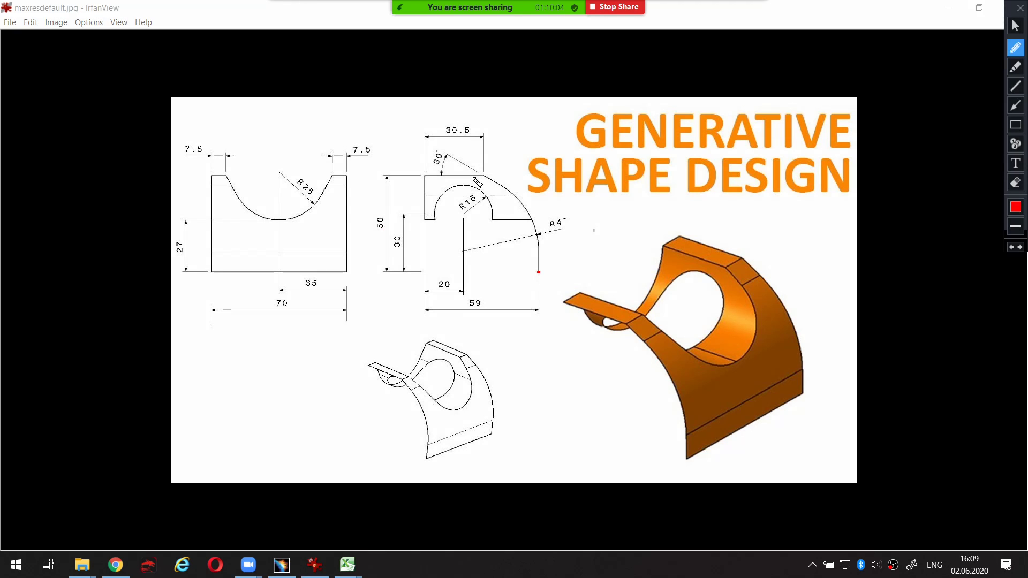
{"action": "left_click_drag", "start_coordinate": [477, 183], "coordinate": [562, 182]}
{"action": "key", "text": "ctrl+shift+d"}
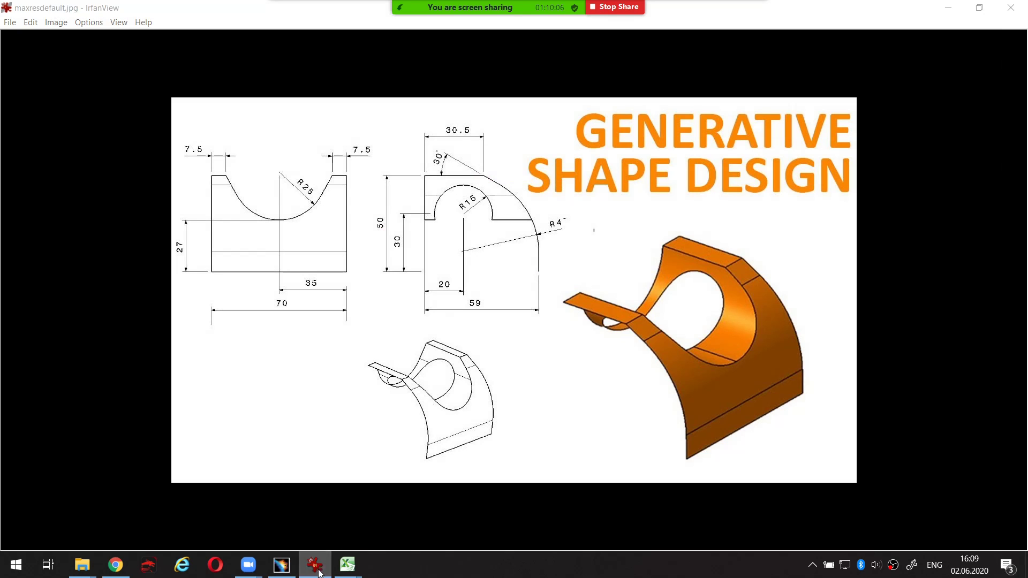
{"action": "left_click", "coordinate": [319, 571]}
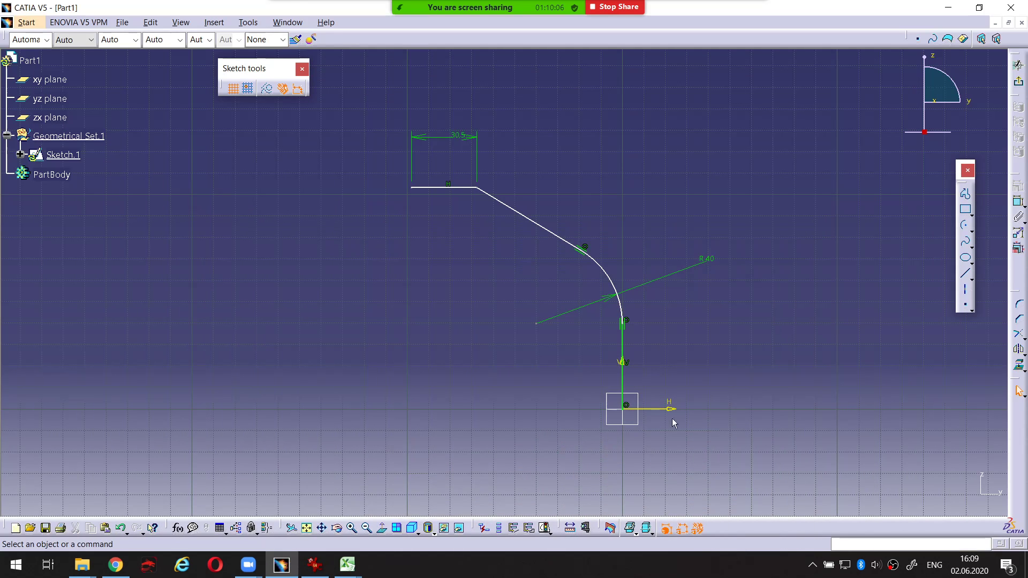
Dimension the top line 50 above the horizontal axis.
{"action": "left_click", "coordinate": [1019, 203]}
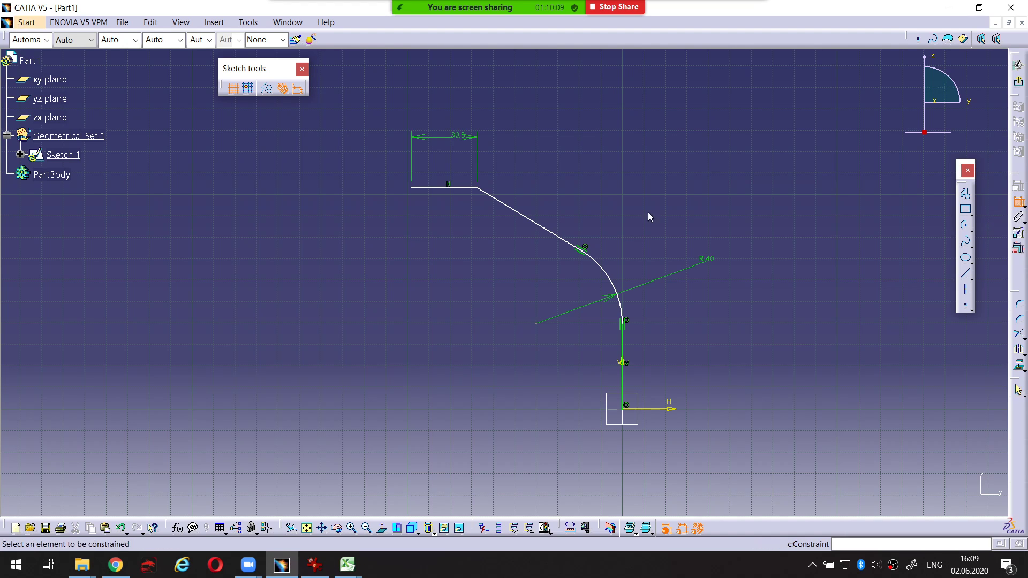
{"action": "left_click", "coordinate": [460, 188]}
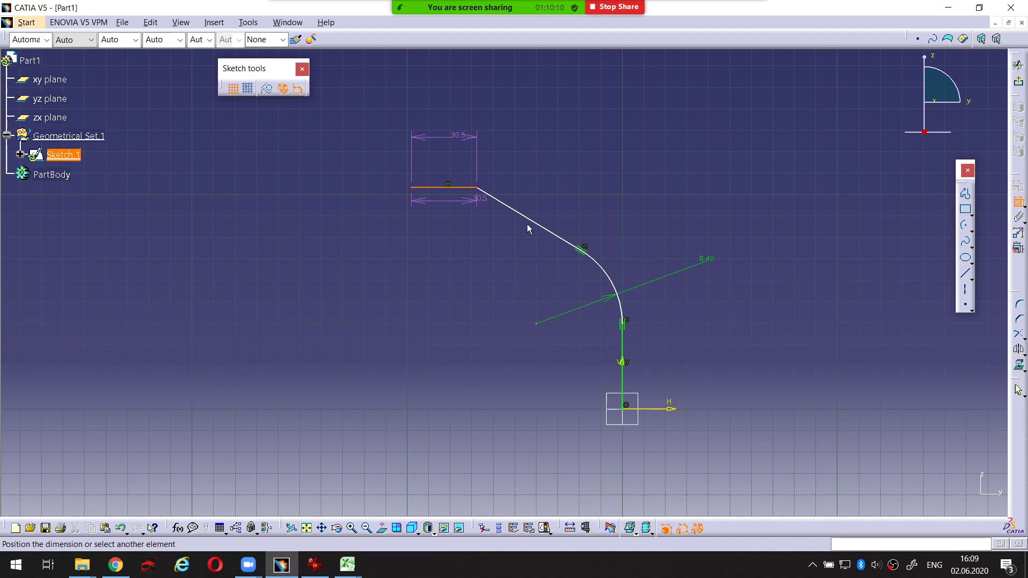
{"action": "left_click", "coordinate": [668, 410]}
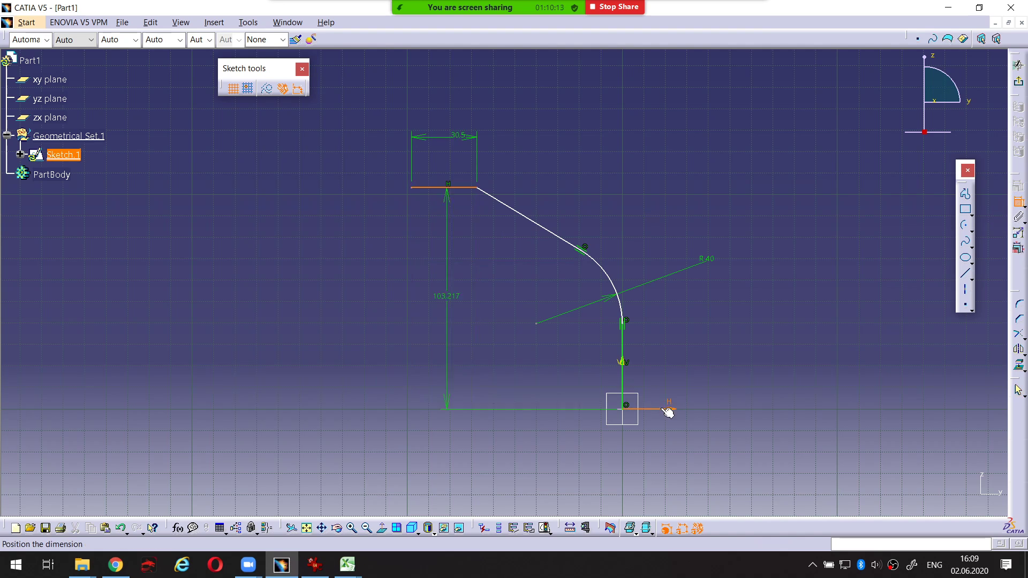
{"action": "left_click", "coordinate": [307, 294]}
{"action": "double_click", "coordinate": [305, 293]}
{"action": "type", "text": "50"}
{"action": "key", "text": "Return"}
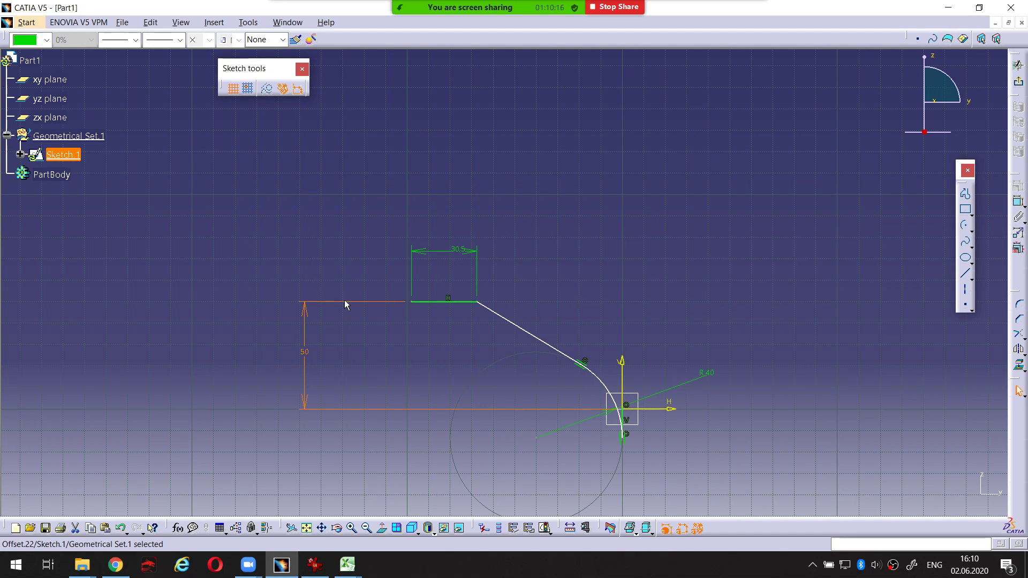
Pull the arc upward to reshape the profile and reframe the whole sketch.
{"action": "left_click", "coordinate": [520, 326]}
{"action": "mouse_move", "coordinate": [574, 330]}
{"action": "middle_mouse_down"}
{"action": "mouse_move", "coordinate": [587, 225]}
{"action": "mouse_move", "coordinate": [641, 223]}
{"action": "mouse_move", "coordinate": [525, 287]}
{"action": "middle_mouse_up"}
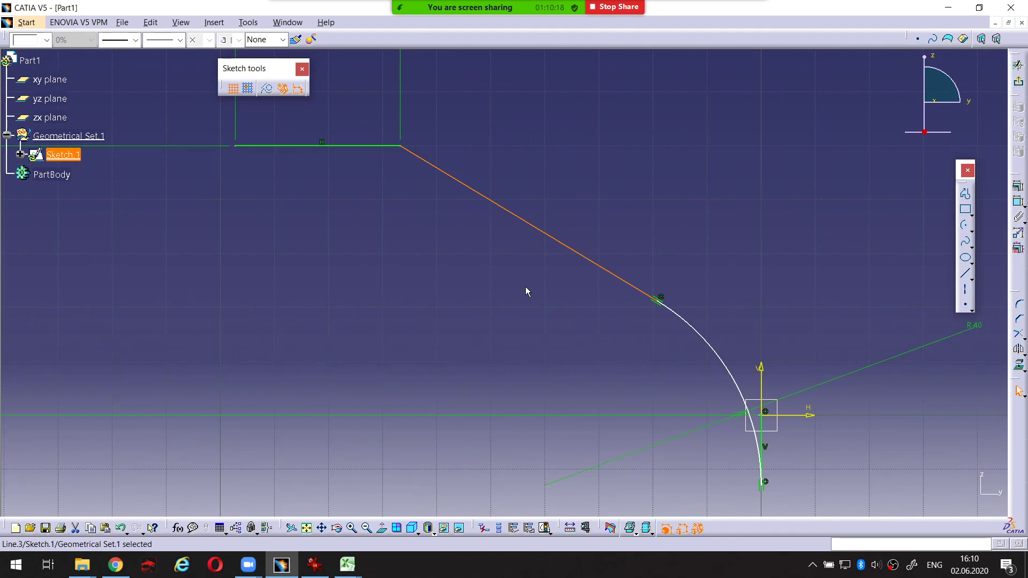
{"action": "left_click_drag", "start_coordinate": [730, 363], "coordinate": [702, 237]}
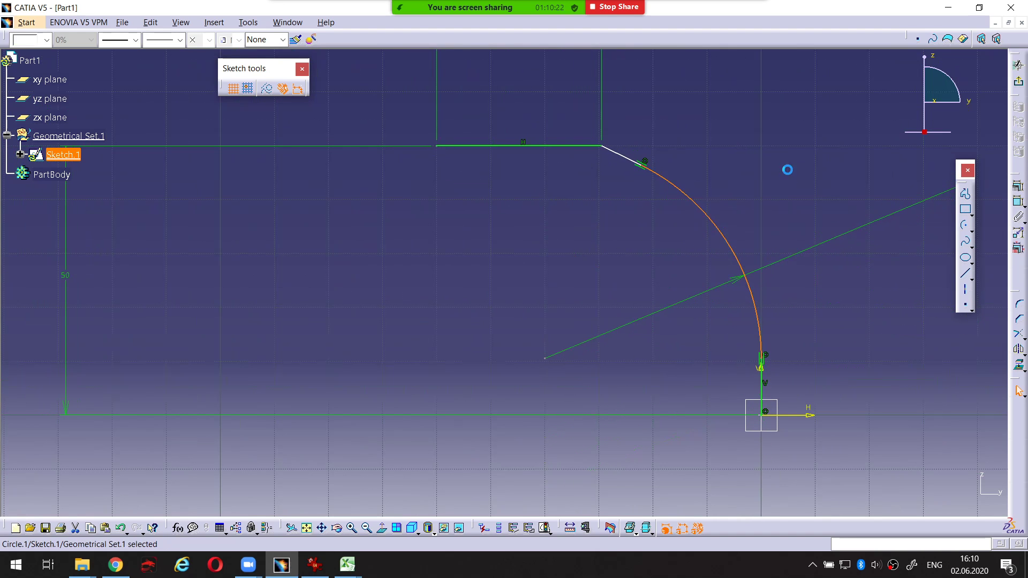
{"action": "left_click", "coordinate": [796, 164]}
{"action": "middle_click_drag", "start_coordinate": [802, 160], "coordinate": [730, 272]}
{"action": "middle_click_drag", "start_coordinate": [730, 236], "coordinate": [731, 261]}
{"action": "middle_click_drag", "start_coordinate": [730, 261], "coordinate": [751, 198]}
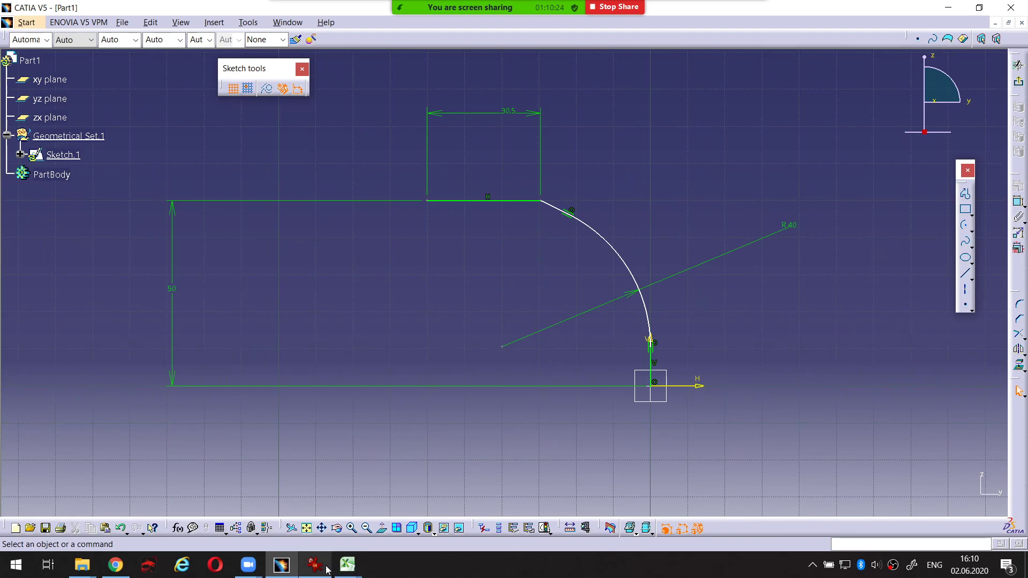
Check the 59 dimension on the reference drawing and return to the sketch.
{"action": "left_click", "coordinate": [325, 568]}
{"action": "key", "text": "ctrl+alt+d"}
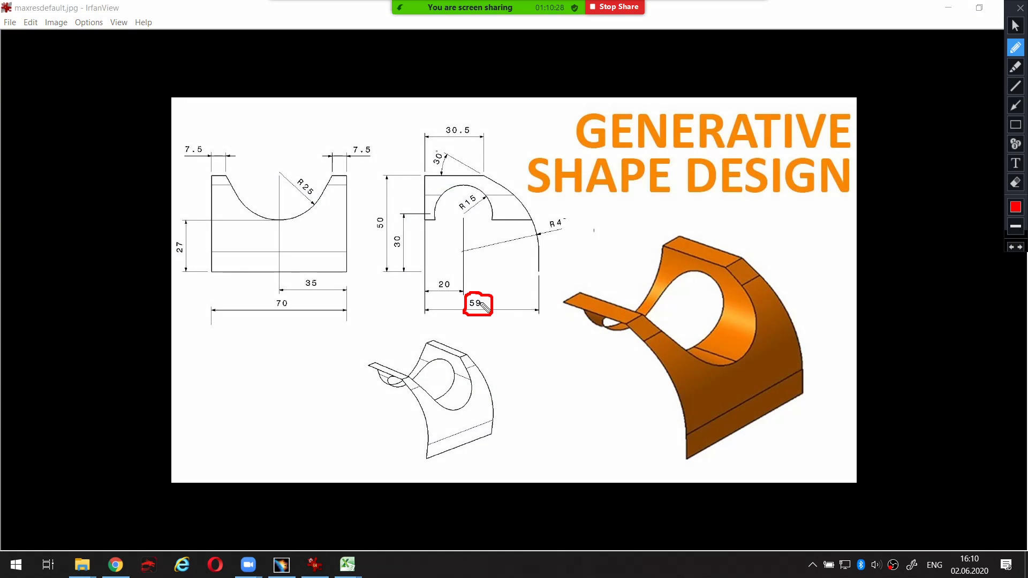
{"action": "key", "text": "Escape"}
{"action": "key", "text": "alt"}
{"action": "key", "text": "alt+Tab"}
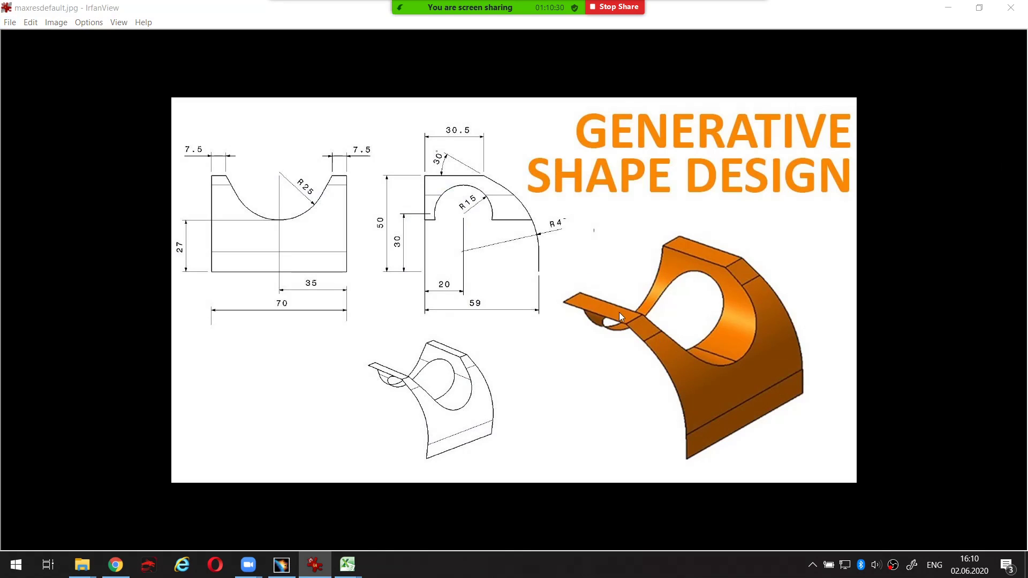
{"action": "middle_click_drag", "start_coordinate": [689, 296], "coordinate": [711, 292]}
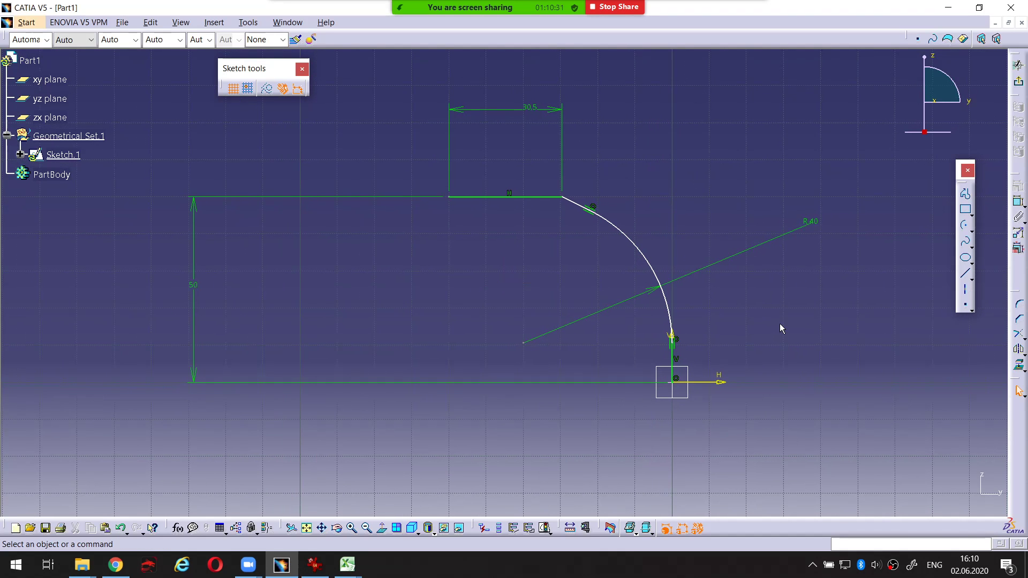
Dimension the width from the vertical reference line to the arc's lower end as 59.
{"action": "left_click", "coordinate": [1017, 201]}
{"action": "left_click", "coordinate": [674, 360]}
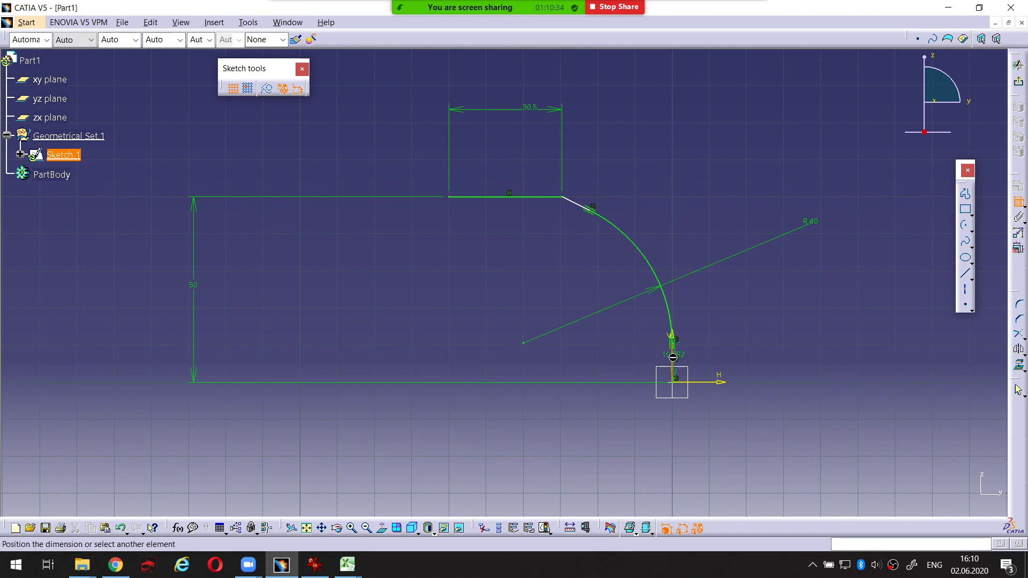
{"action": "left_click", "coordinate": [451, 197]}
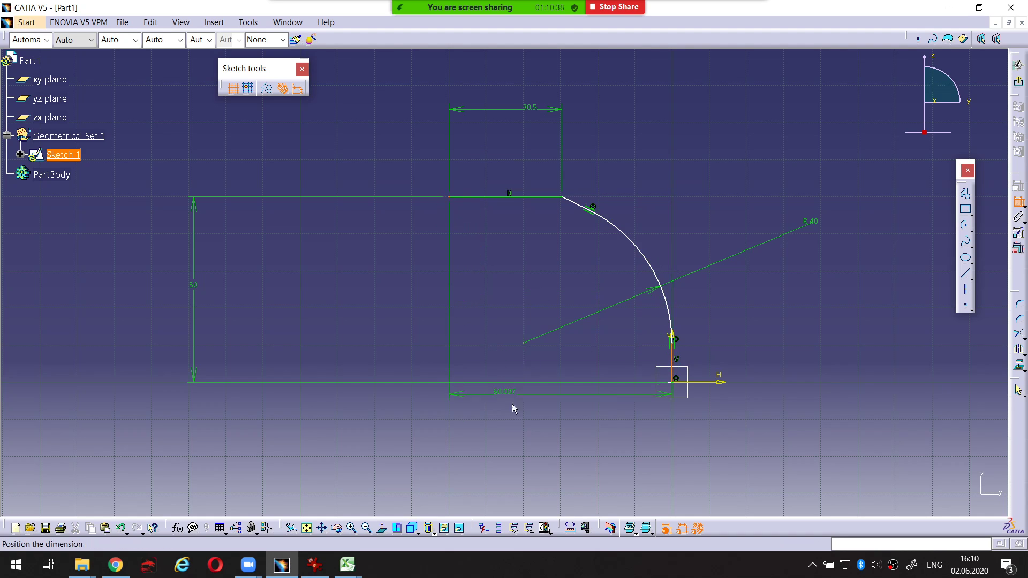
{"action": "left_click", "coordinate": [535, 436]}
{"action": "double_click", "coordinate": [534, 438]}
{"action": "type", "text": "5"}
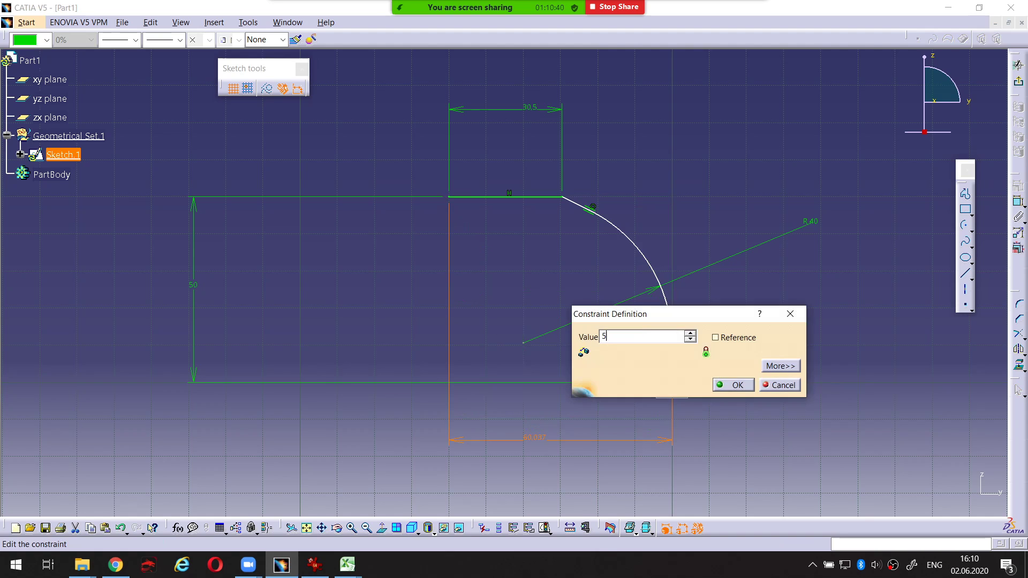
{"action": "type", "text": "0"}
{"action": "key", "text": "Return"}
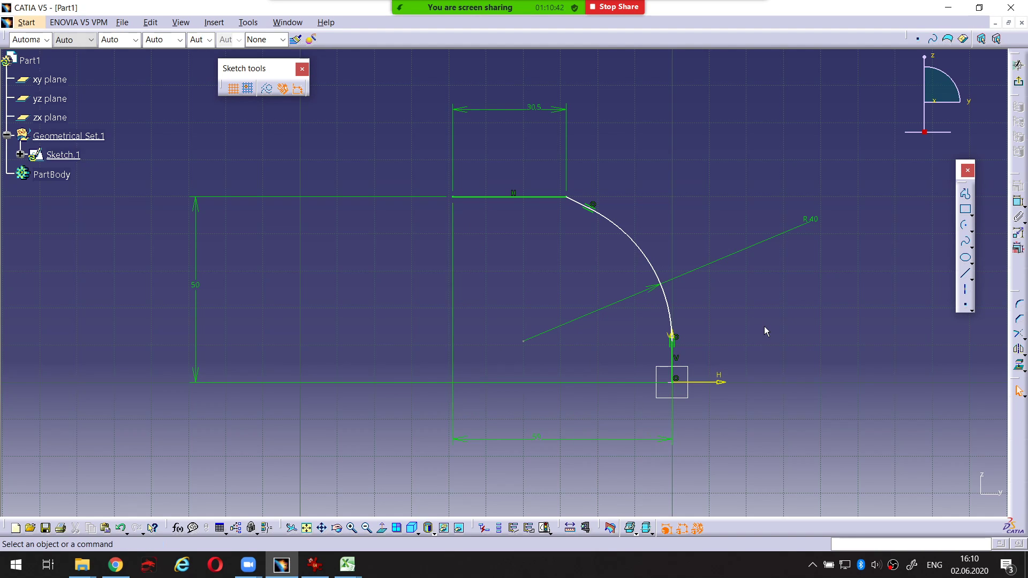
Drag the arc to check how the constrained sketch responds.
{"action": "middle_click_drag", "start_coordinate": [764, 327], "coordinate": [757, 374]}
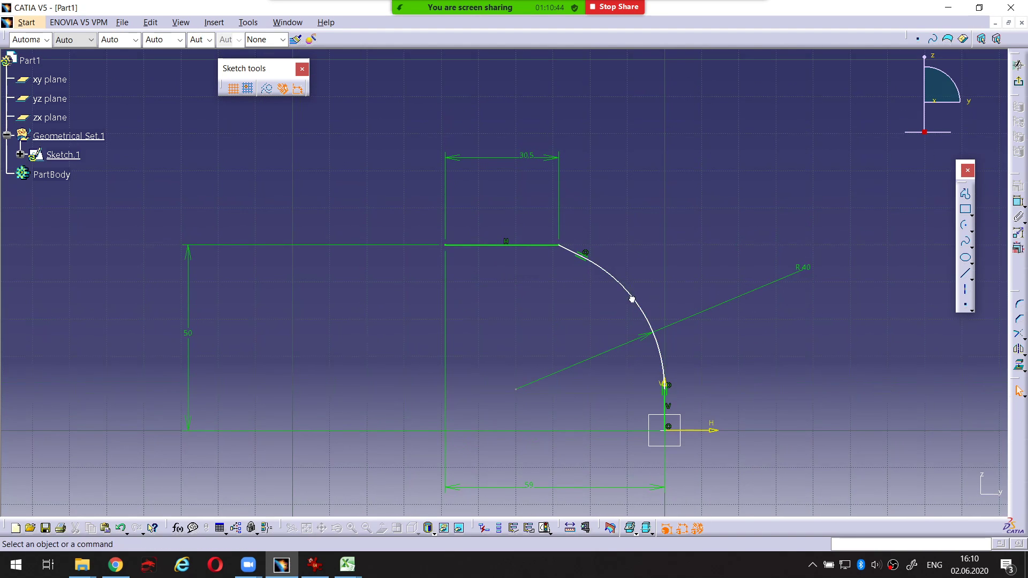
{"action": "left_click", "coordinate": [621, 284]}
{"action": "mouse_move", "coordinate": [621, 284]}
{"action": "left_mouse_down"}
{"action": "mouse_move", "coordinate": [601, 274]}
{"action": "mouse_move", "coordinate": [633, 284]}
{"action": "mouse_move", "coordinate": [676, 264]}
{"action": "left_mouse_up"}
Check the arc's top edge on the reference drawing, then test the arc's movement in CATIA.
{"action": "key", "text": "alt+Tab"}
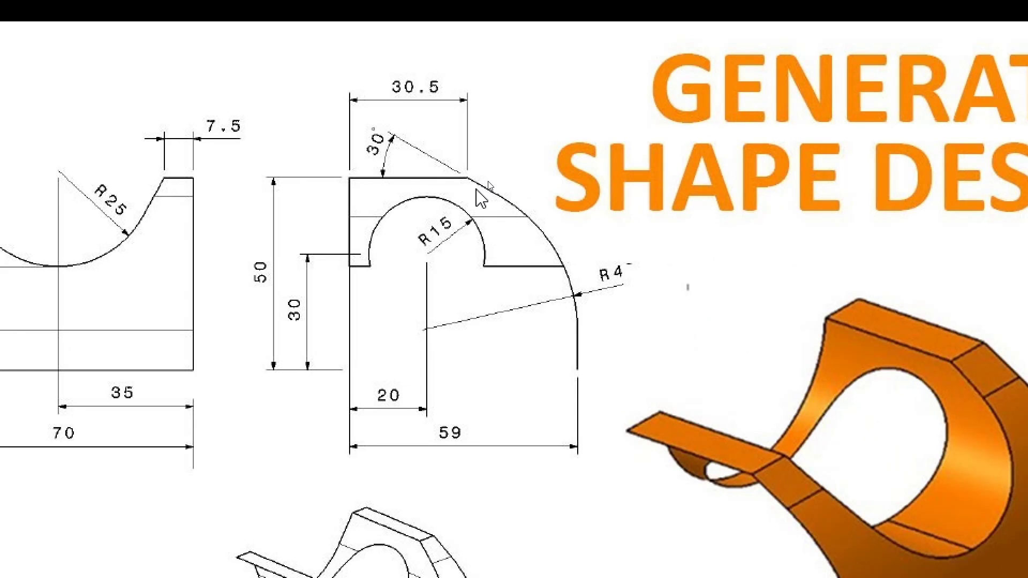
{"action": "left_click_drag", "start_coordinate": [458, 173], "coordinate": [508, 187]}
{"action": "key", "text": "Escape"}
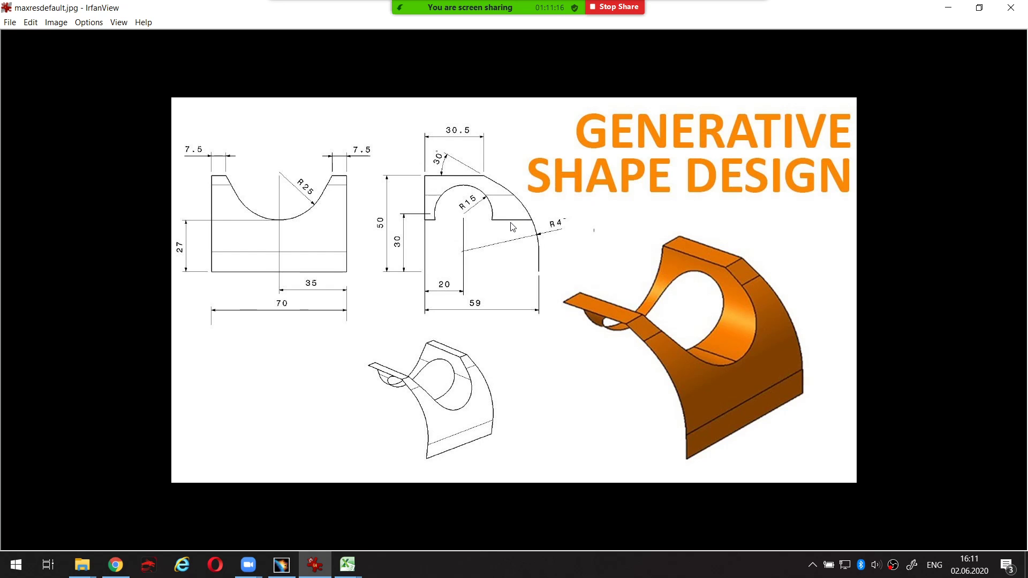
{"action": "key", "text": "alt+Tab"}
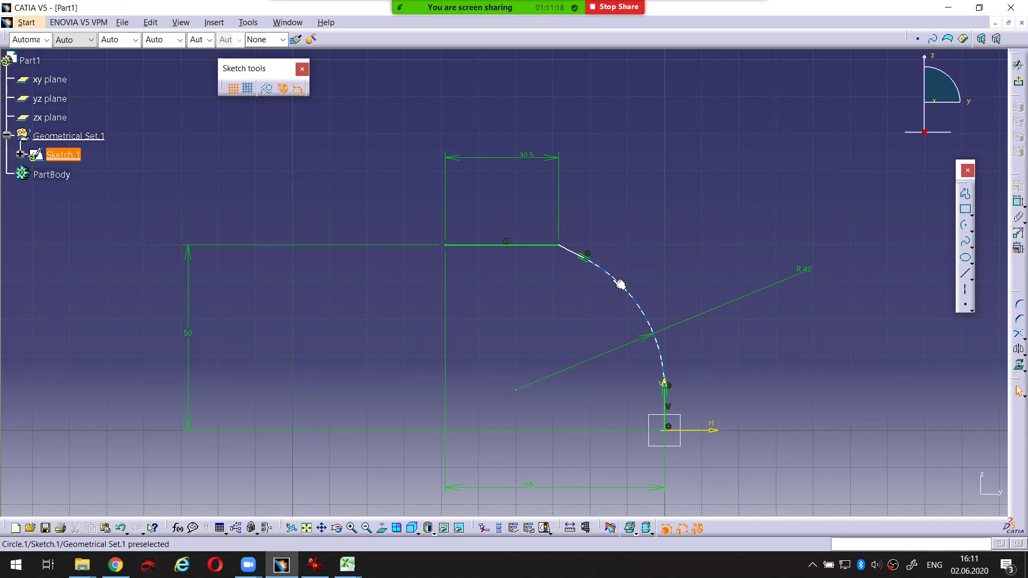
{"action": "mouse_move", "coordinate": [619, 284]}
{"action": "left_mouse_down"}
{"action": "mouse_move", "coordinate": [607, 270]}
{"action": "mouse_move", "coordinate": [616, 281]}
{"action": "left_mouse_up"}
Zoom into the reference drawing to read the 30° angle and chamfer start, then return to CATIA.
{"action": "key", "text": "alt+Tab"}
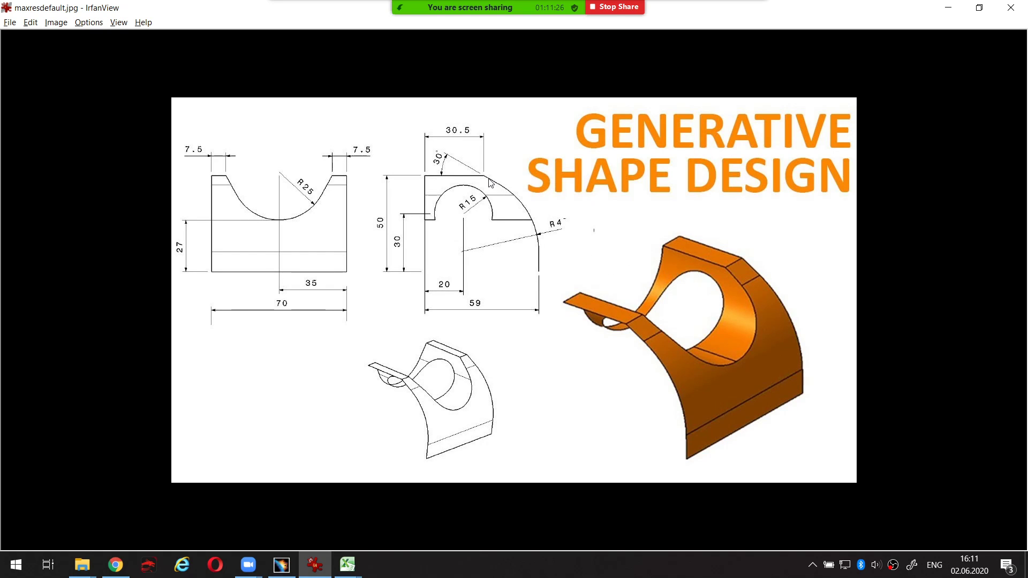
{"action": "key", "text": "ctrl+alt+d"}
{"action": "mouse_move", "coordinate": [438, 144]}
{"action": "left_mouse_down"}
{"action": "mouse_move", "coordinate": [430, 170]}
{"action": "mouse_move", "coordinate": [452, 169]}
{"action": "mouse_move", "coordinate": [437, 148]}
{"action": "left_mouse_up"}
{"action": "key", "text": "ctrl+shift+p"}
{"action": "scroll", "coordinate": [443, 148], "scroll_direction": "up", "scroll_amount": 4, "text": "ctrl"}
{"action": "key", "text": "ctrl+alt+d"}
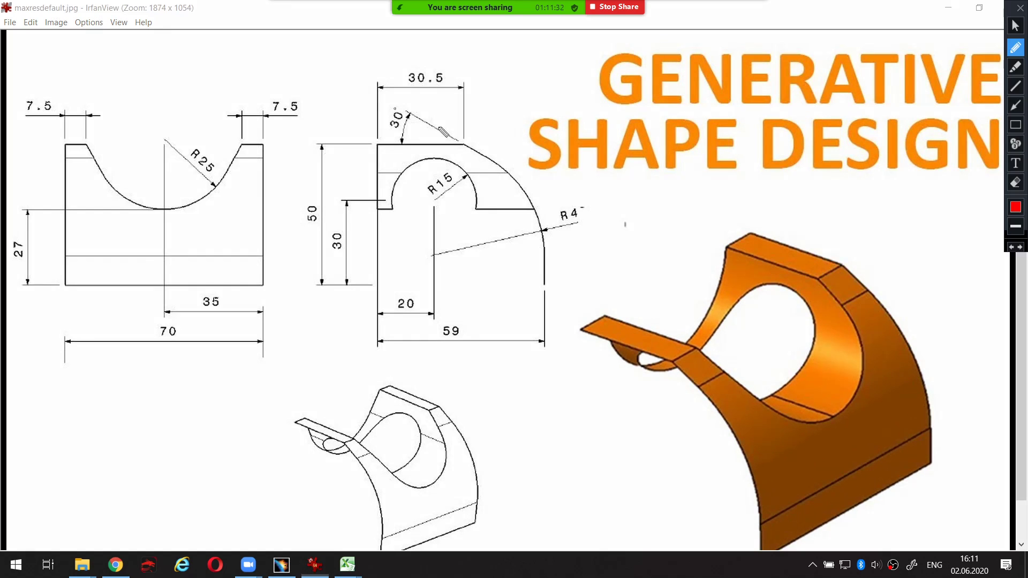
{"action": "left_click_drag", "start_coordinate": [419, 144], "coordinate": [477, 152]}
{"action": "key", "text": "ctrl+shift+p"}
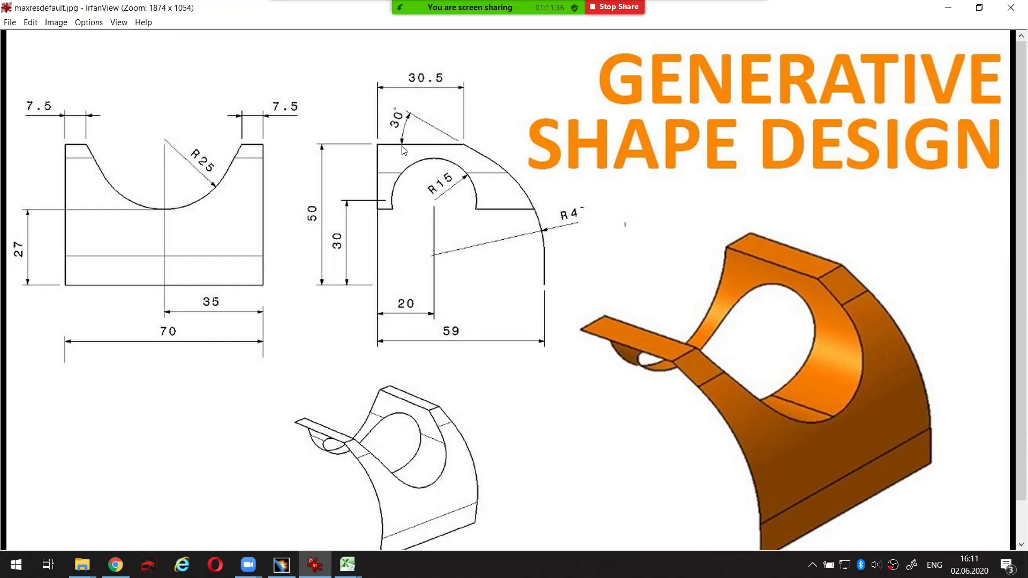
{"action": "key", "text": "alt+Tab"}
{"action": "middle_click_drag", "start_coordinate": [557, 191], "coordinate": [578, 192]}
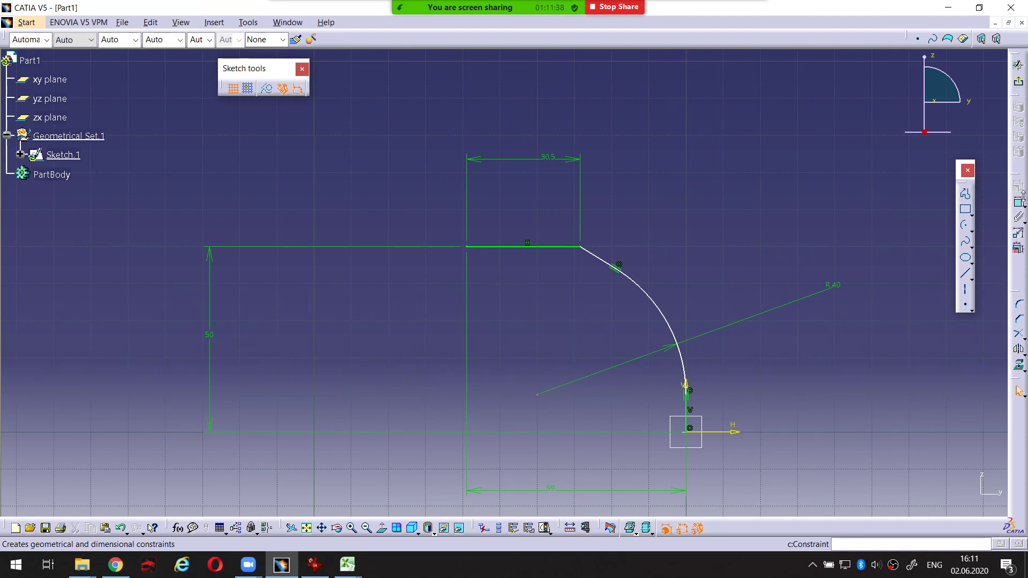
Constrain the short angled line to 30° from the top horizontal edge.
{"action": "left_click", "coordinate": [1018, 201]}
{"action": "left_click", "coordinate": [1019, 202]}
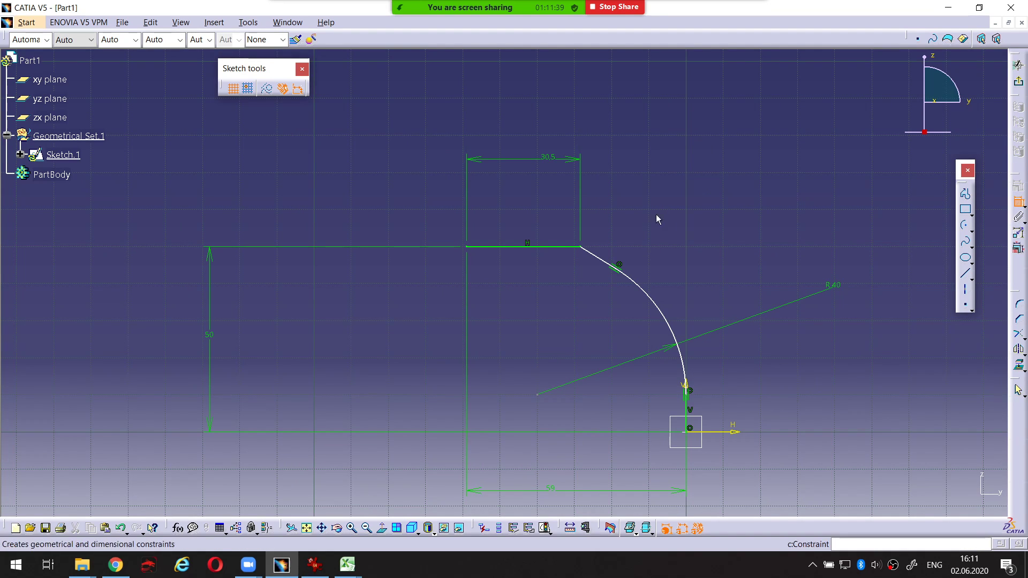
{"action": "left_click", "coordinate": [592, 255]}
{"action": "left_click", "coordinate": [571, 247]}
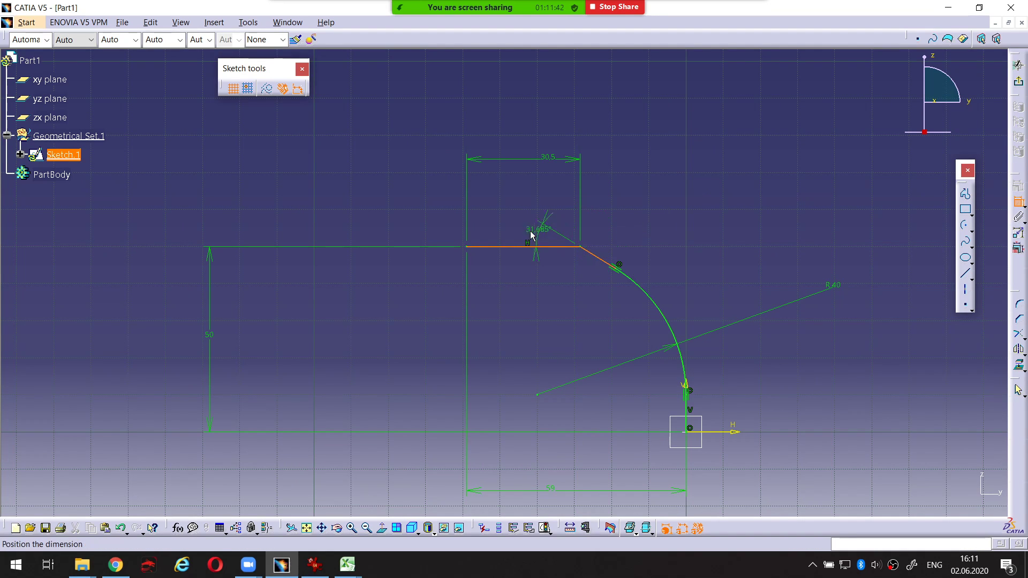
{"action": "left_click", "coordinate": [493, 214]}
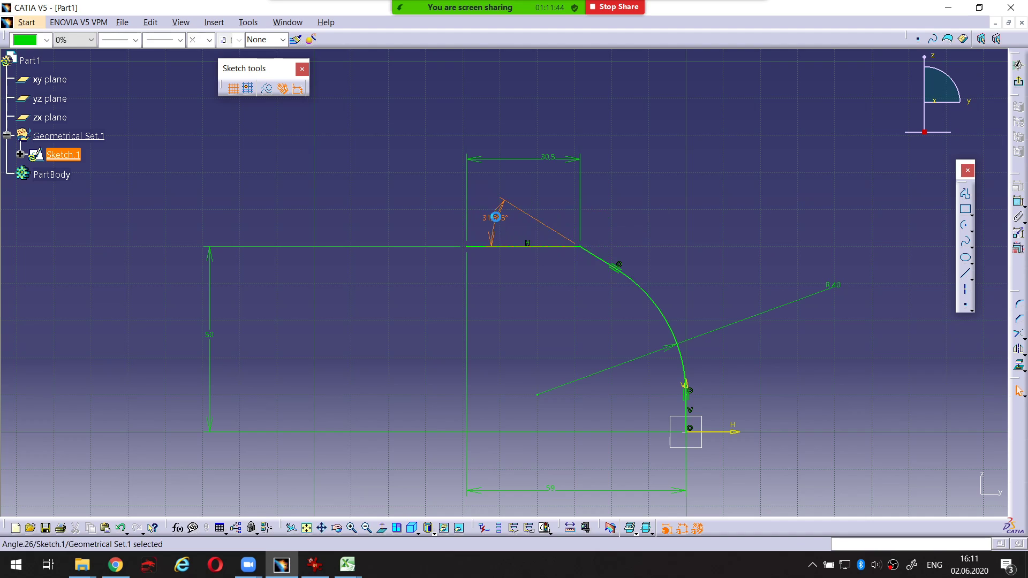
{"action": "double_click", "coordinate": [500, 212]}
{"action": "type", "text": "30"}
{"action": "key", "text": "Return"}
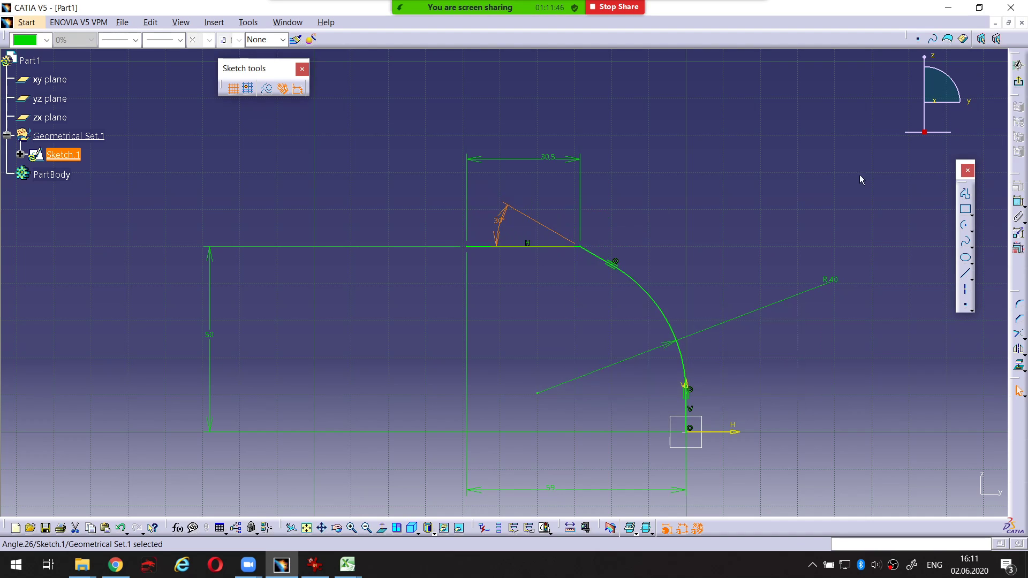
Move the 50 height dimension closer, exit the sketcher, and bring up the reference drawing.
{"action": "left_click", "coordinate": [827, 185]}
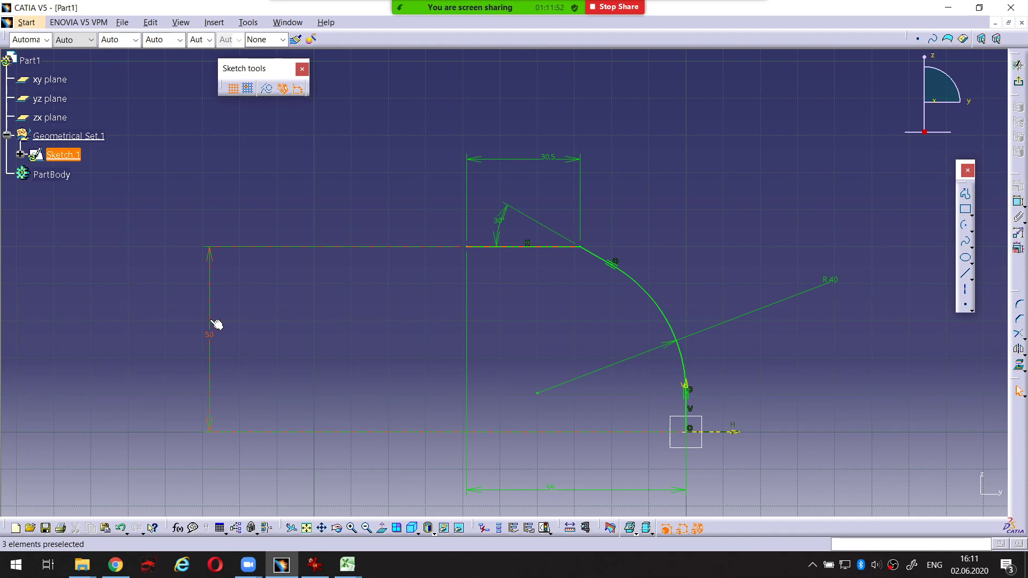
{"action": "left_click_drag", "start_coordinate": [216, 323], "coordinate": [412, 321]}
{"action": "left_click", "coordinate": [988, 142]}
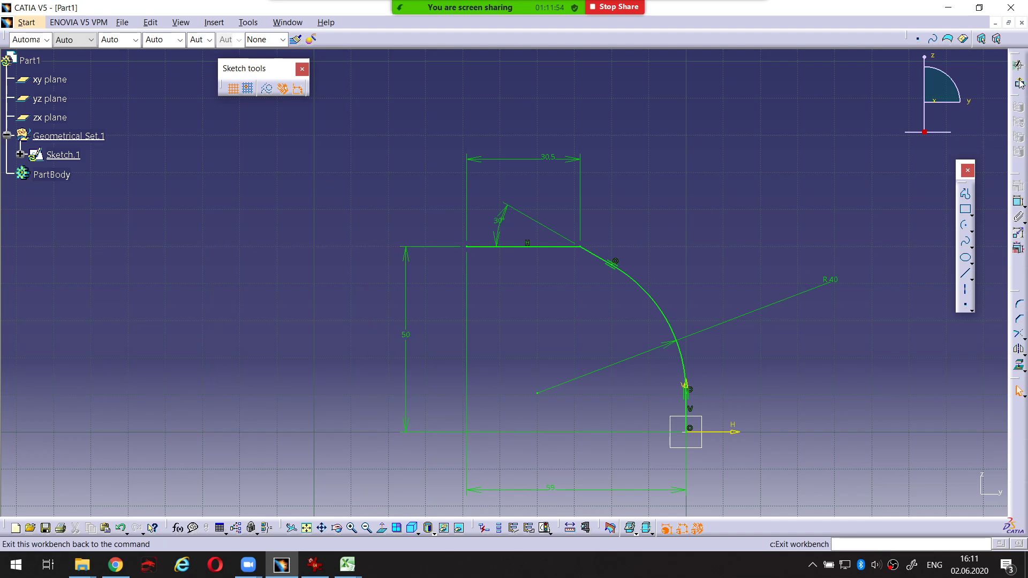
{"action": "left_click", "coordinate": [1018, 64]}
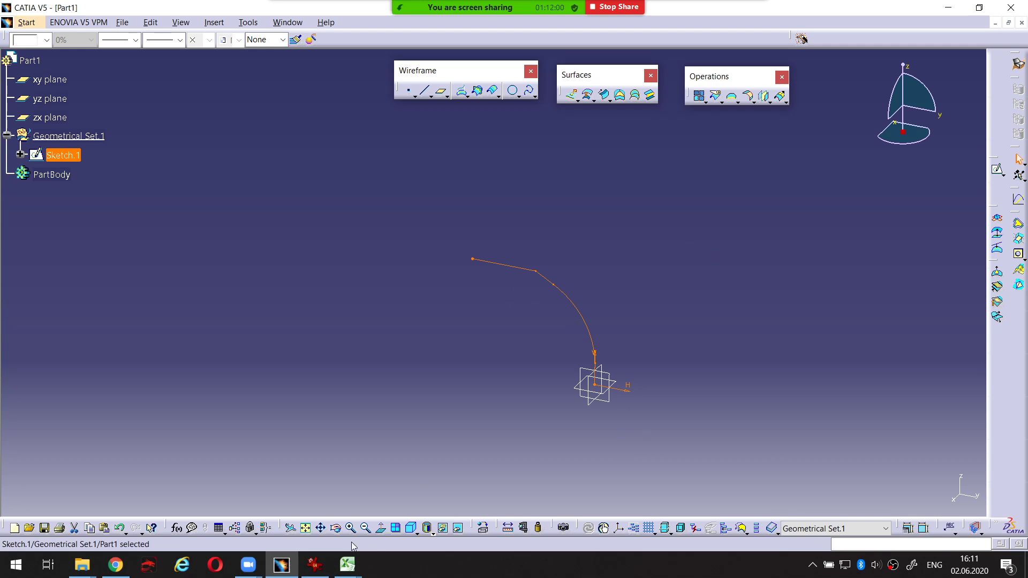
{"action": "left_click", "coordinate": [314, 564]}
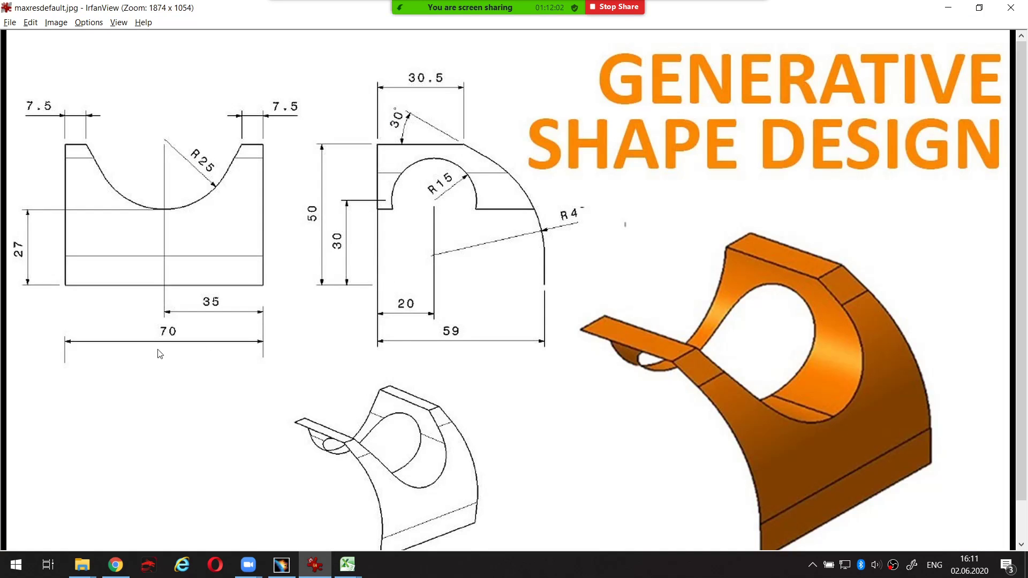
Mark the 70 overall width on the reference drawing, then return to CATIA.
{"action": "key", "text": "ctrl+alt+d"}
{"action": "mouse_move", "coordinate": [184, 324]}
{"action": "left_mouse_down"}
{"action": "mouse_move", "coordinate": [134, 334]}
{"action": "mouse_move", "coordinate": [139, 360]}
{"action": "mouse_move", "coordinate": [199, 355]}
{"action": "mouse_move", "coordinate": [190, 328]}
{"action": "mouse_move", "coordinate": [135, 318]}
{"action": "mouse_move", "coordinate": [162, 314]}
{"action": "left_mouse_up"}
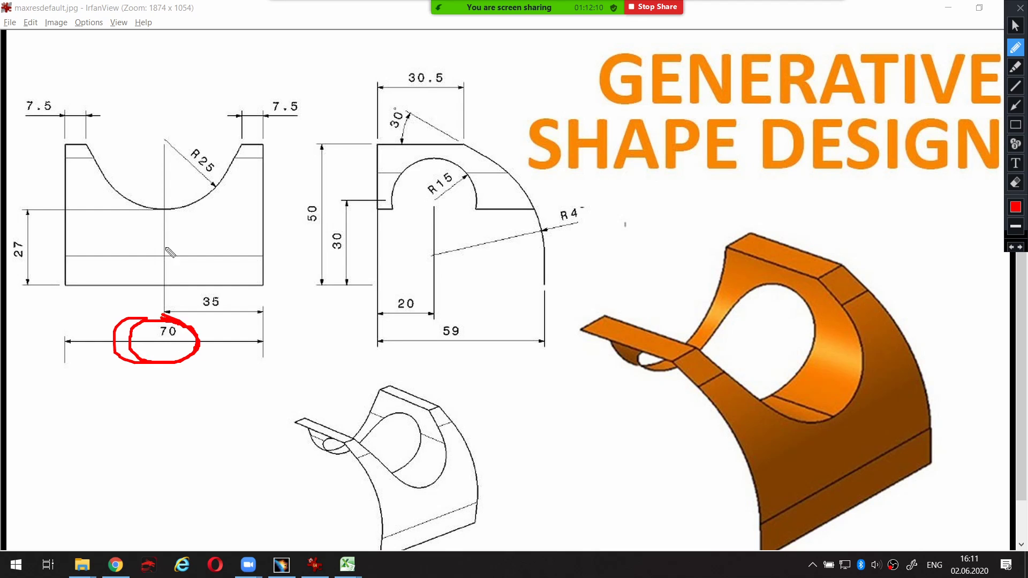
{"action": "key", "text": "Escape"}
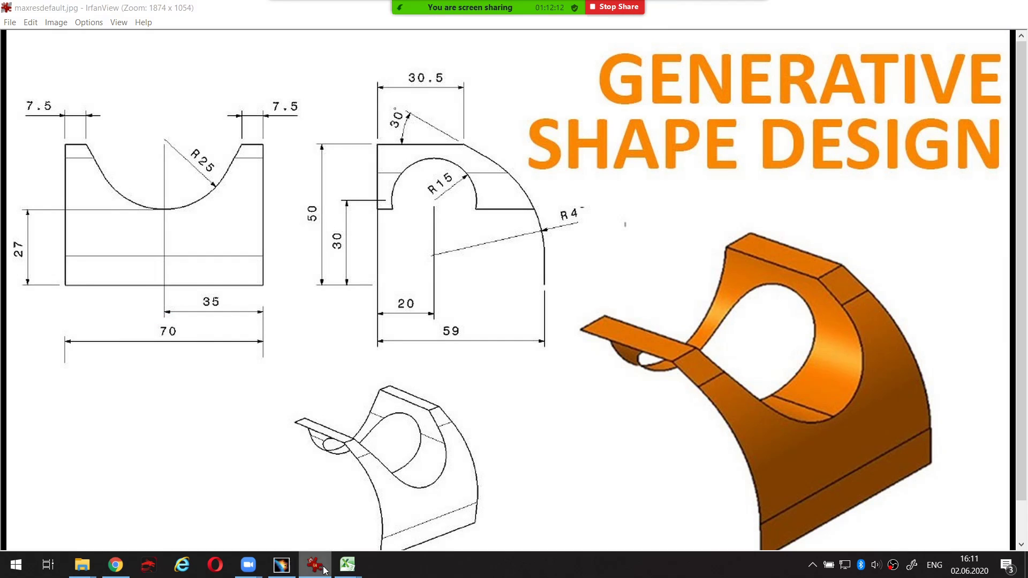
{"action": "left_click", "coordinate": [314, 565]}
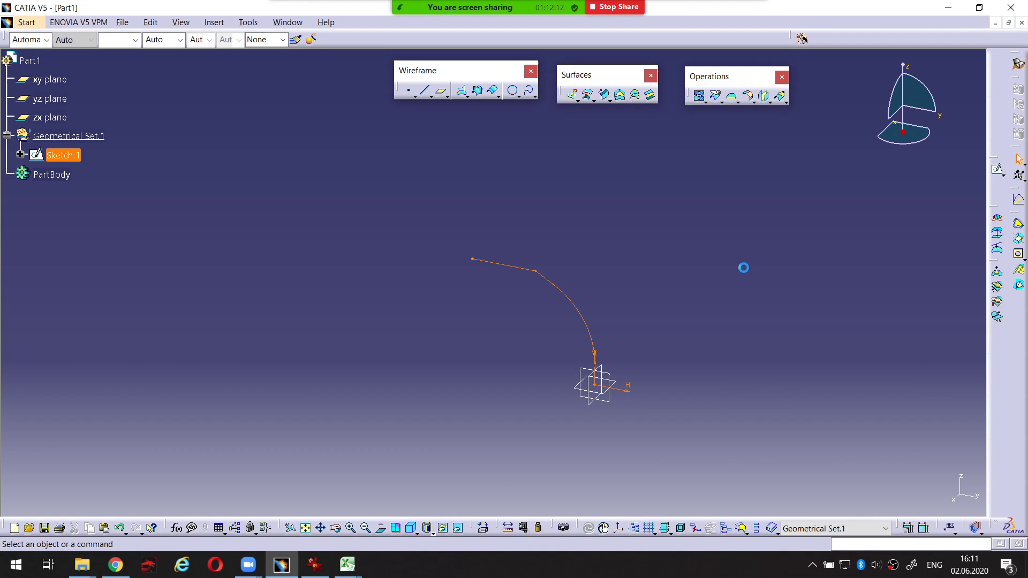
Start an extruded surface with the sketch curve as its profile.
{"action": "left_click", "coordinate": [572, 95]}
{"action": "left_click", "coordinate": [515, 269]}
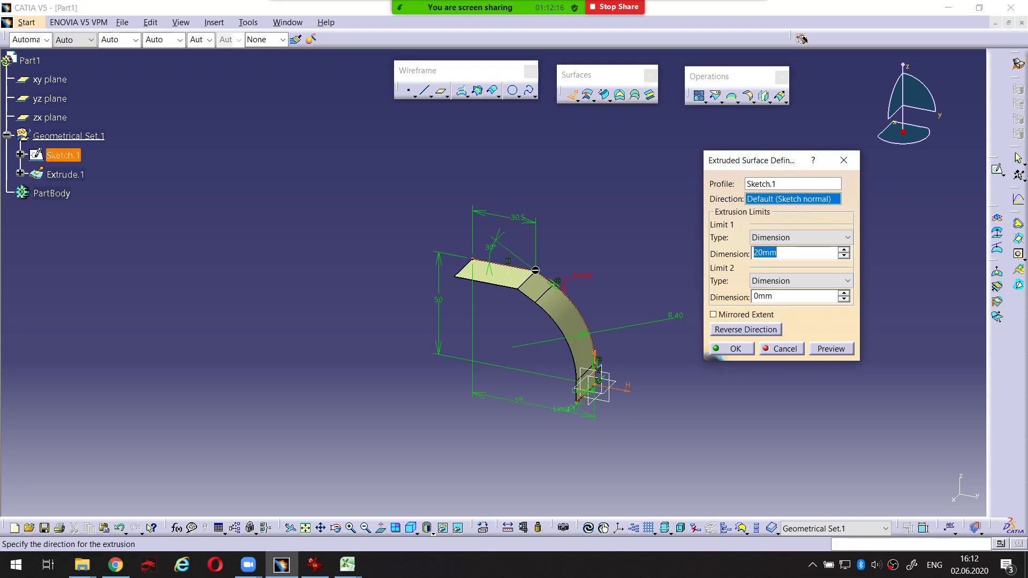
{"action": "key", "text": "ctrl+alt+d"}
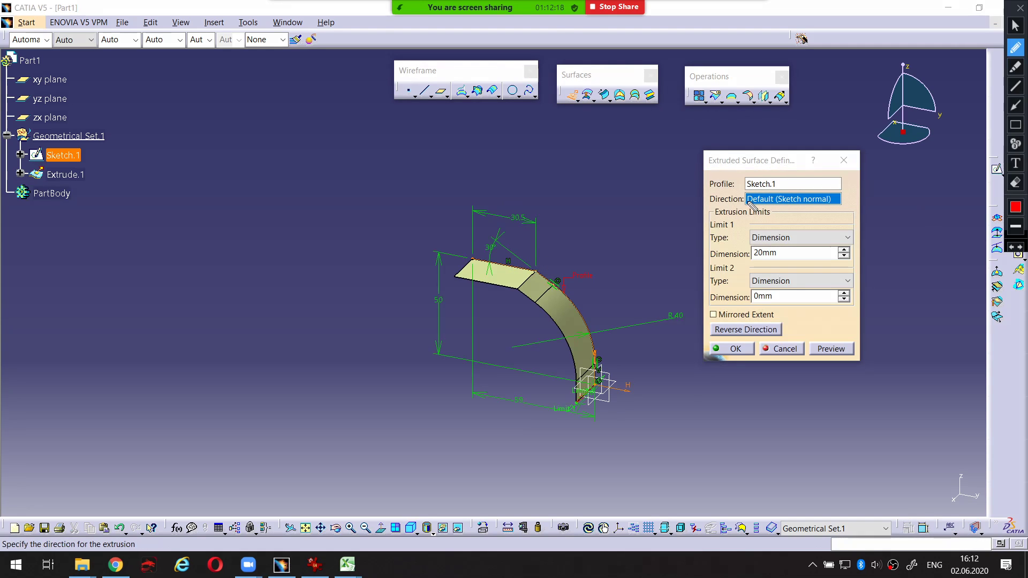
{"action": "left_click_drag", "start_coordinate": [747, 208], "coordinate": [844, 202]}
{"action": "left_click_drag", "start_coordinate": [900, 110], "coordinate": [890, 122]}
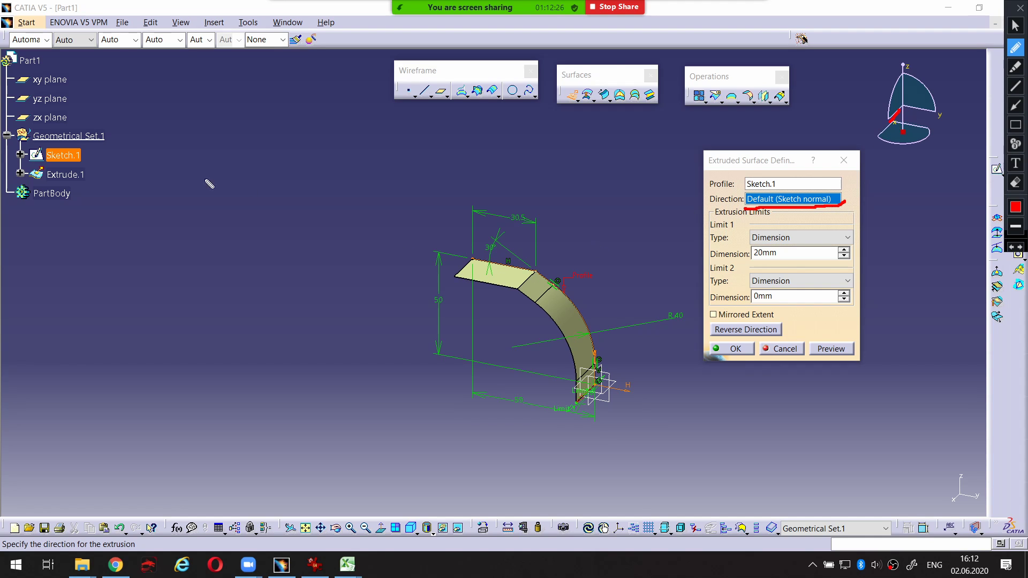
{"action": "key", "text": "Escape"}
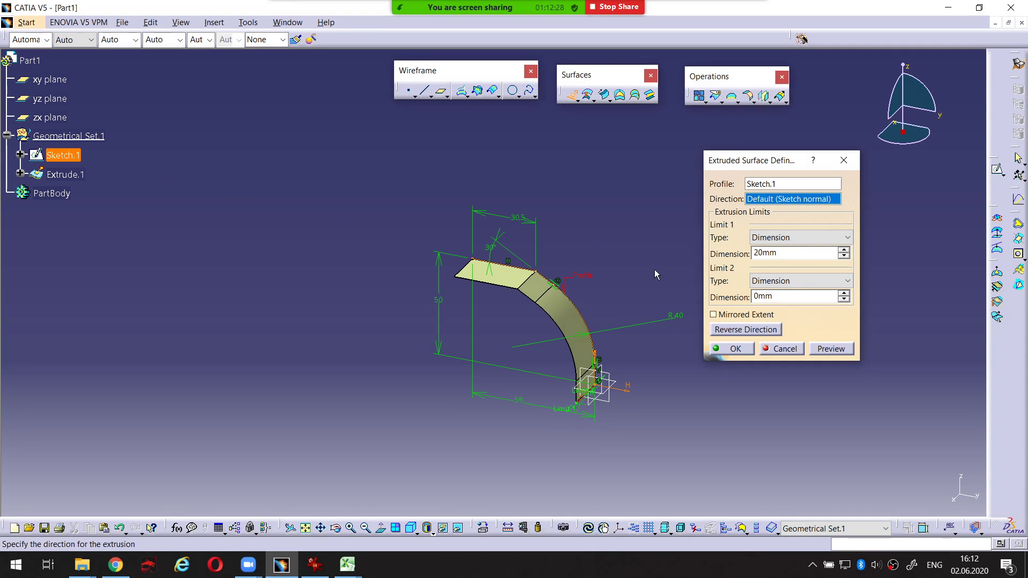
Set the extrusion's first limit to 35 mm with Mirrored Extent.
{"action": "left_click", "coordinate": [794, 252]}
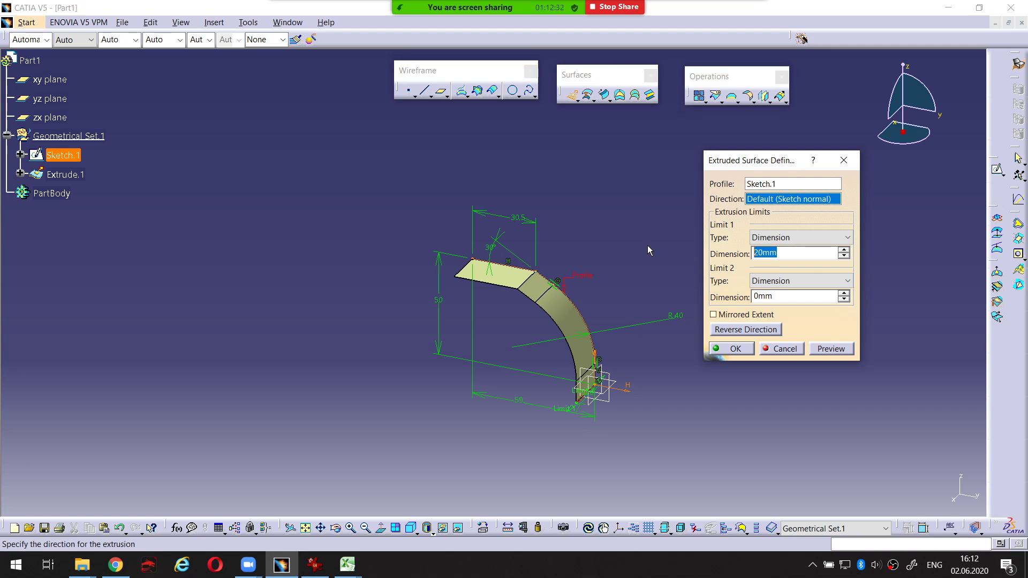
{"action": "type", "text": "35"}
{"action": "left_click", "coordinate": [713, 315]}
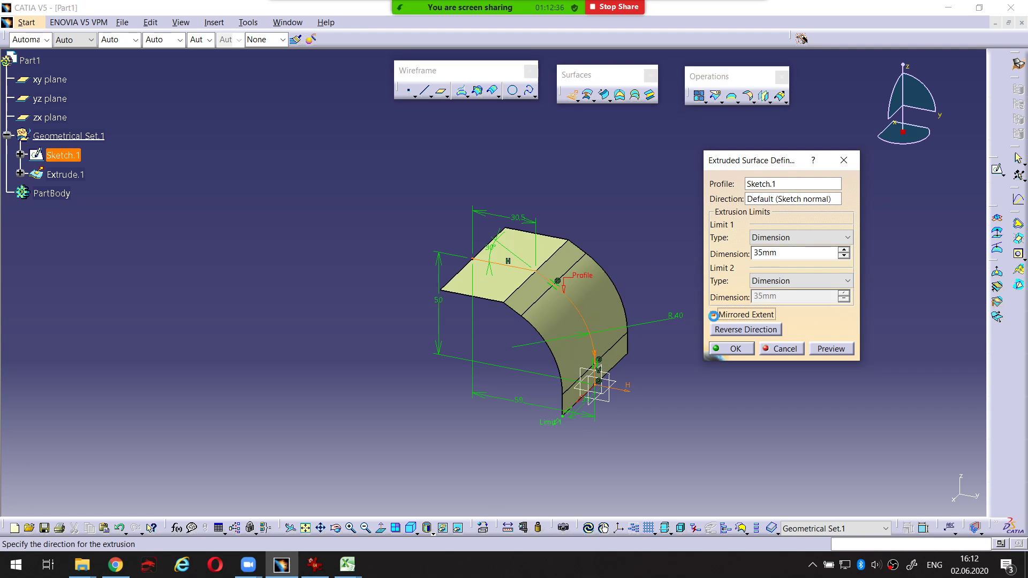
{"action": "middle_click_drag", "start_coordinate": [661, 307], "coordinate": [562, 350]}
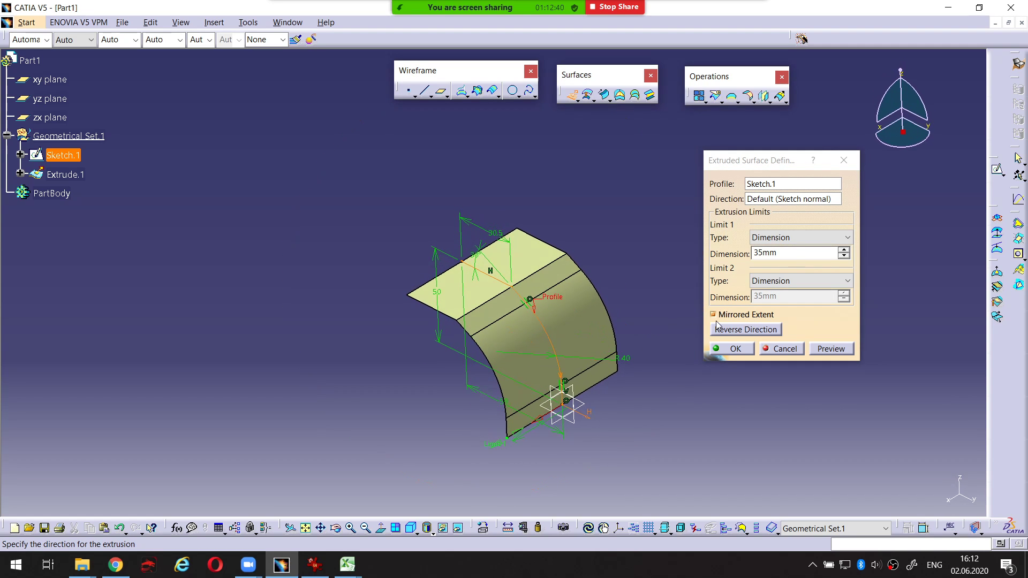
Verify the 70 overall width on the drawing and confirm the extrusion as Extrude.1.
{"action": "key", "text": "ctrl+alt+d"}
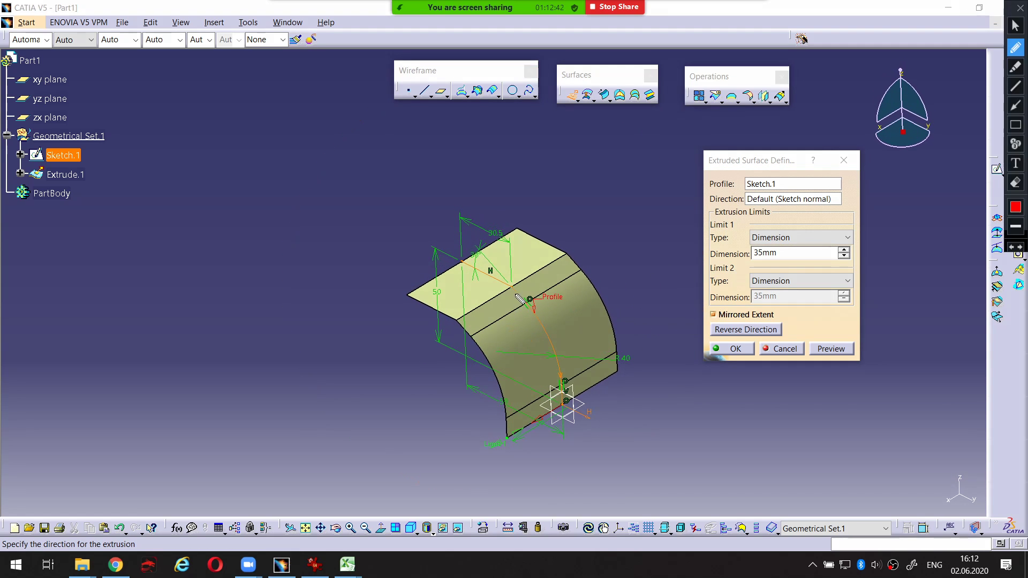
{"action": "left_click_drag", "start_coordinate": [461, 262], "coordinate": [399, 294]}
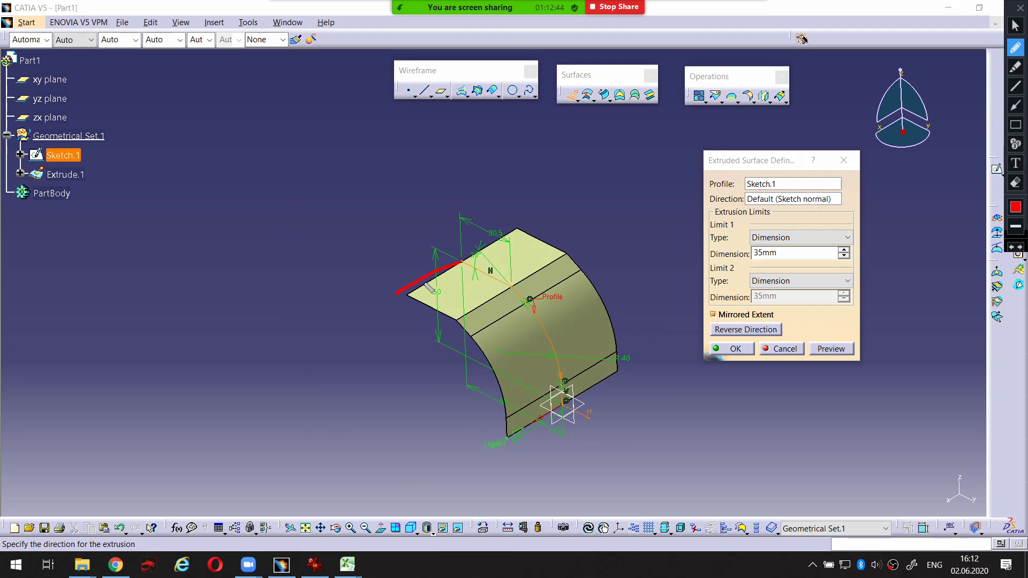
{"action": "left_click_drag", "start_coordinate": [475, 256], "coordinate": [528, 223]}
{"action": "left_click", "coordinate": [315, 564]}
{"action": "mouse_move", "coordinate": [193, 325]}
{"action": "left_mouse_down"}
{"action": "mouse_move", "coordinate": [143, 357]}
{"action": "mouse_move", "coordinate": [199, 335]}
{"action": "mouse_move", "coordinate": [170, 328]}
{"action": "left_mouse_up"}
{"action": "key", "text": "Escape"}
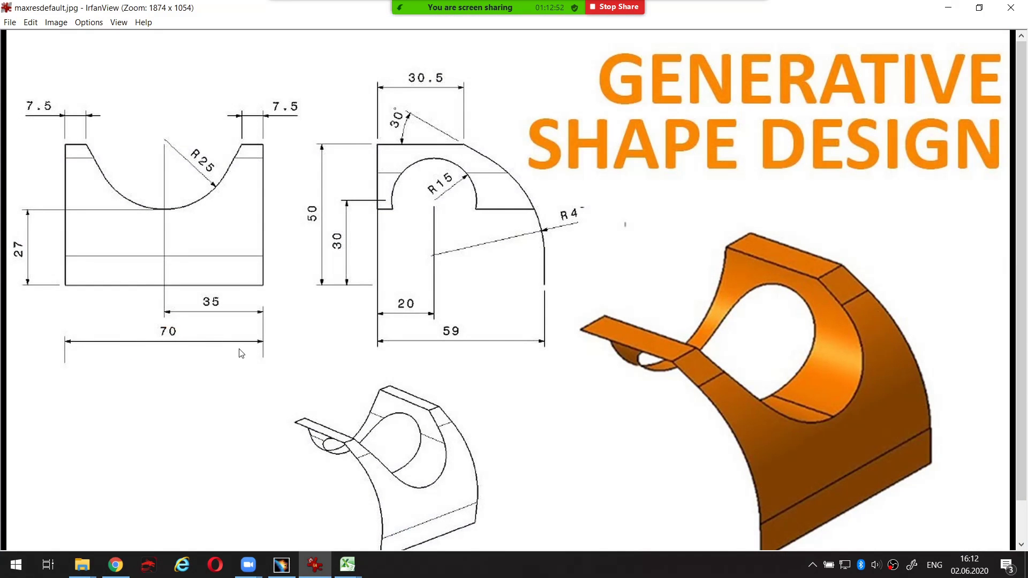
{"action": "left_click", "coordinate": [315, 564]}
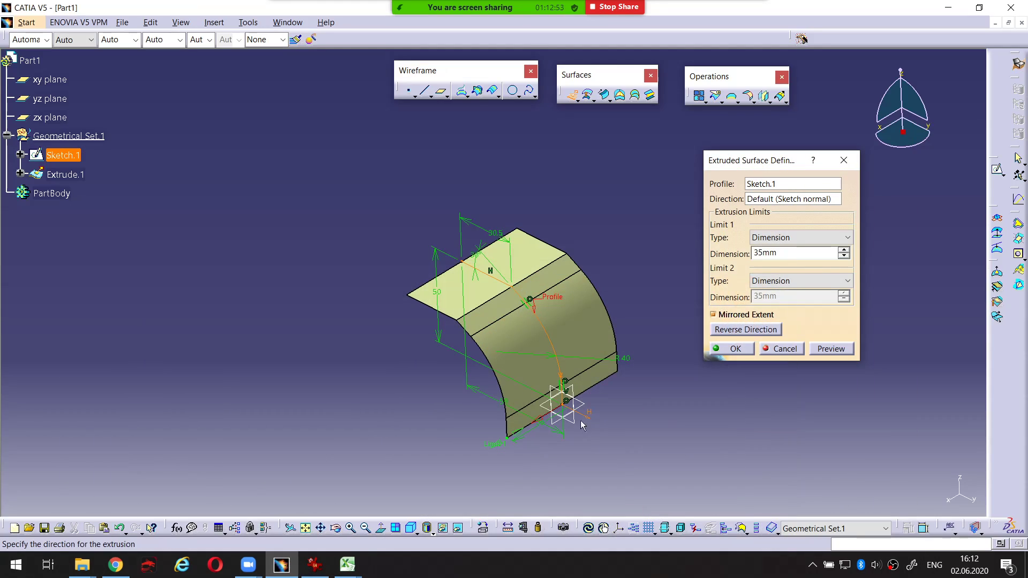
{"action": "left_click", "coordinate": [728, 348]}
{"action": "middle_click_drag", "start_coordinate": [618, 324], "coordinate": [379, 364]}
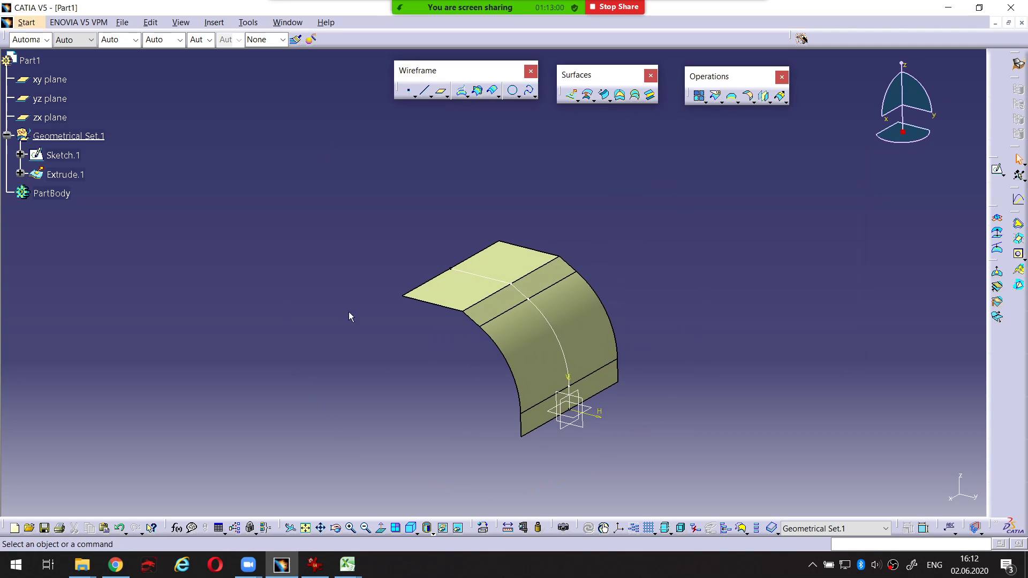
{"action": "left_click", "coordinate": [62, 155]}
{"action": "right_click", "coordinate": [65, 154]}
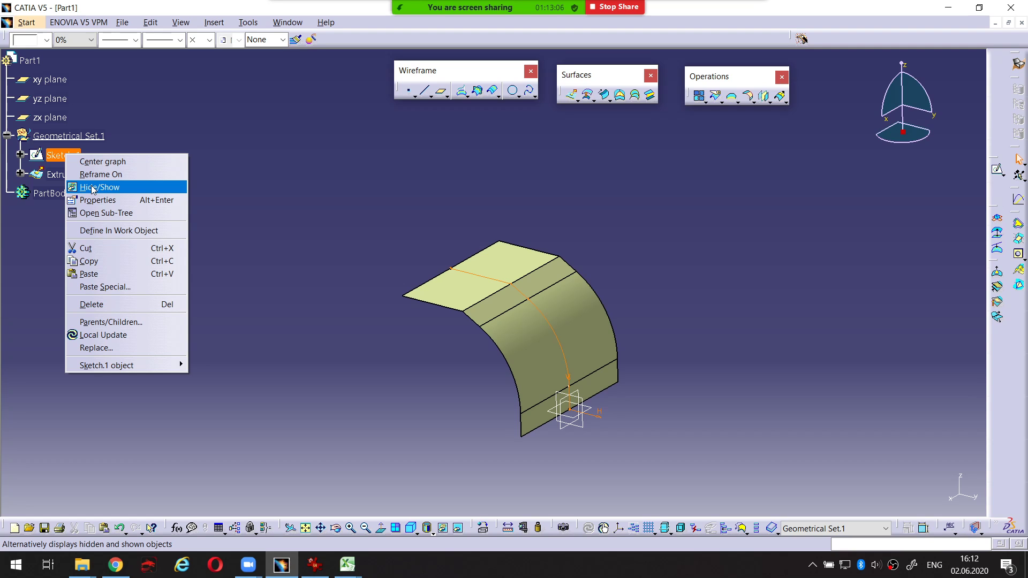
{"action": "left_click", "coordinate": [246, 196]}
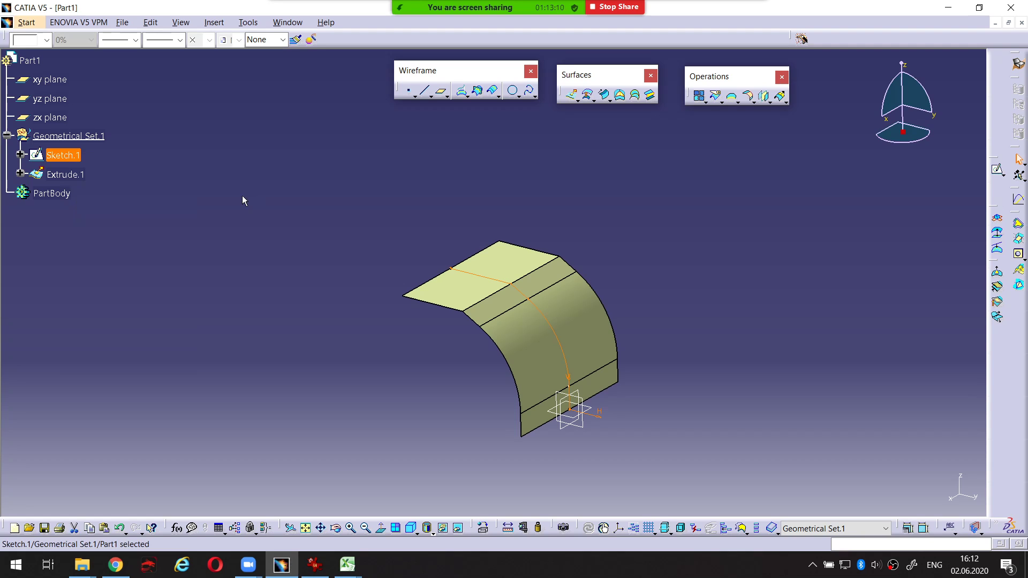
{"action": "left_click", "coordinate": [366, 190]}
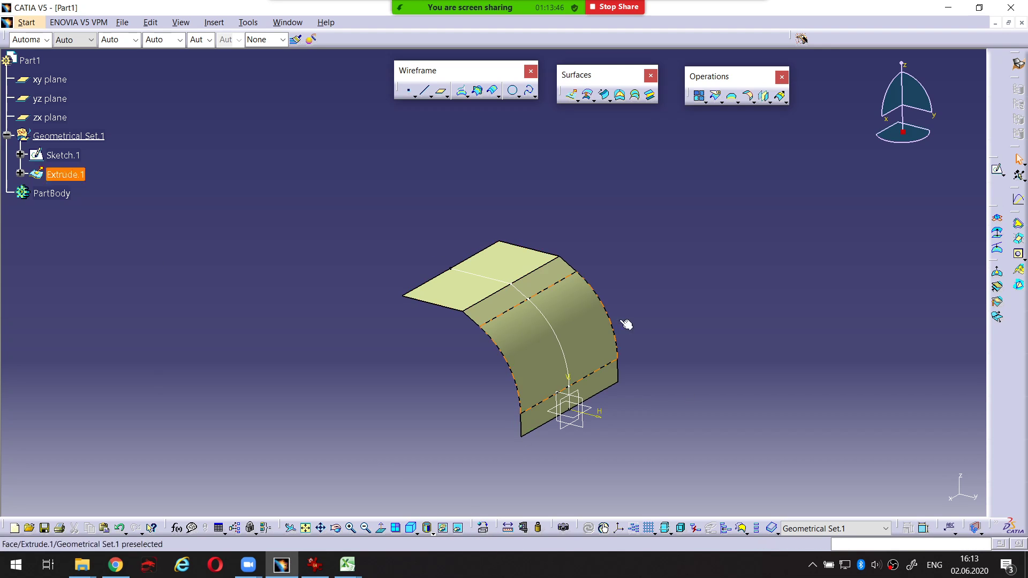
{"action": "middle_click_drag", "start_coordinate": [624, 323], "coordinate": [598, 283]}
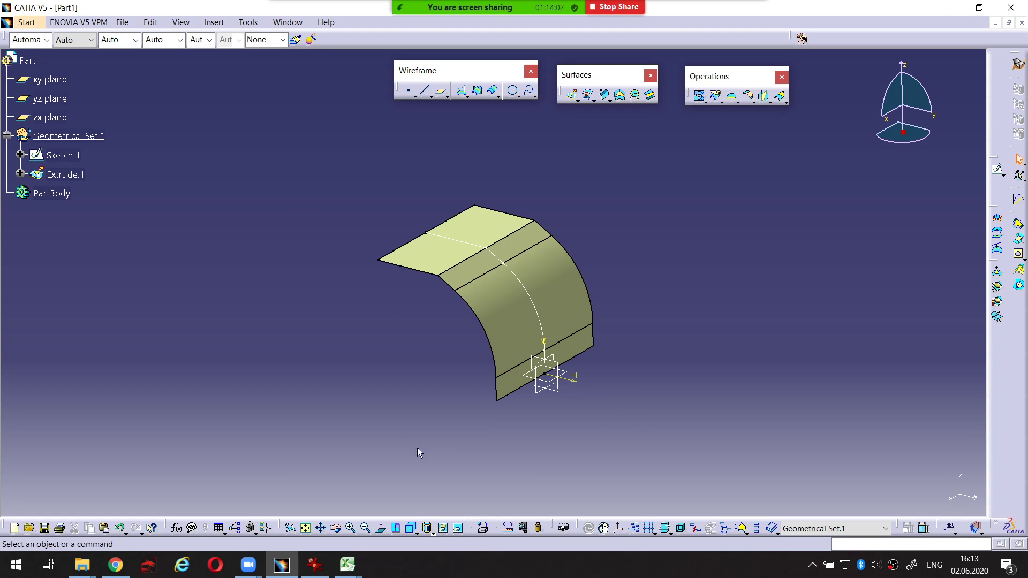
{"action": "key", "text": "ctrl+alt+d"}
{"action": "mouse_move", "coordinate": [456, 518]}
{"action": "left_mouse_down"}
{"action": "mouse_move", "coordinate": [431, 529]}
{"action": "mouse_move", "coordinate": [449, 538]}
{"action": "mouse_move", "coordinate": [454, 522]}
{"action": "left_mouse_up"}
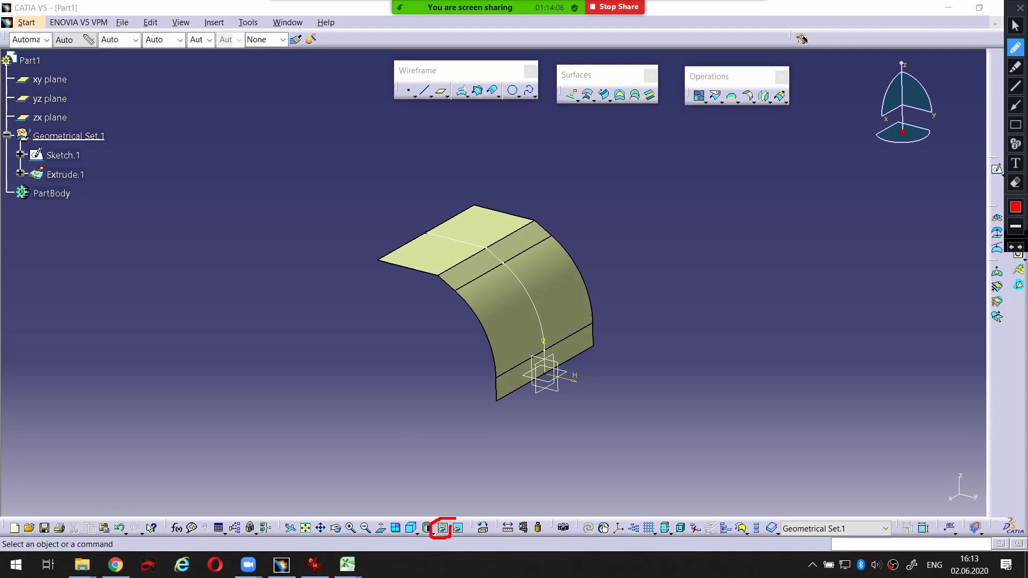
{"action": "left_click_drag", "start_coordinate": [83, 34], "coordinate": [214, 39]}
{"action": "key", "text": "ctrl+shift+p"}
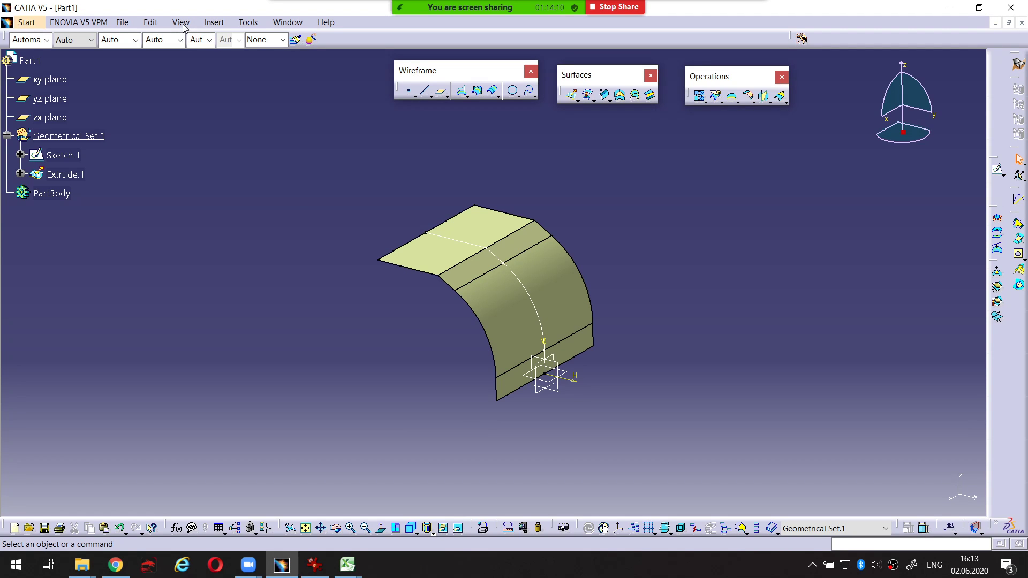
{"action": "left_click", "coordinate": [181, 23]}
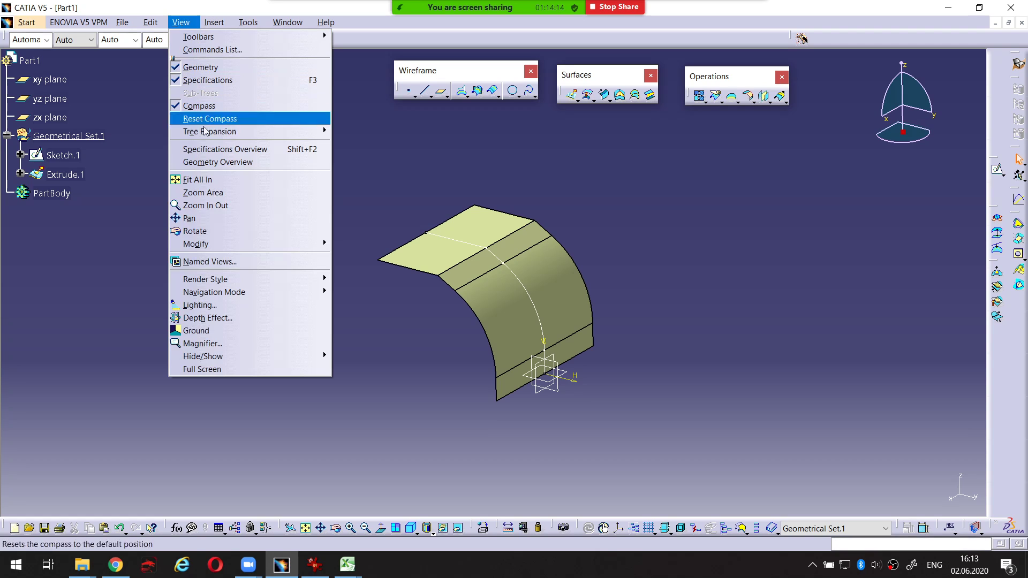
{"action": "mouse_move", "coordinate": [250, 363]}
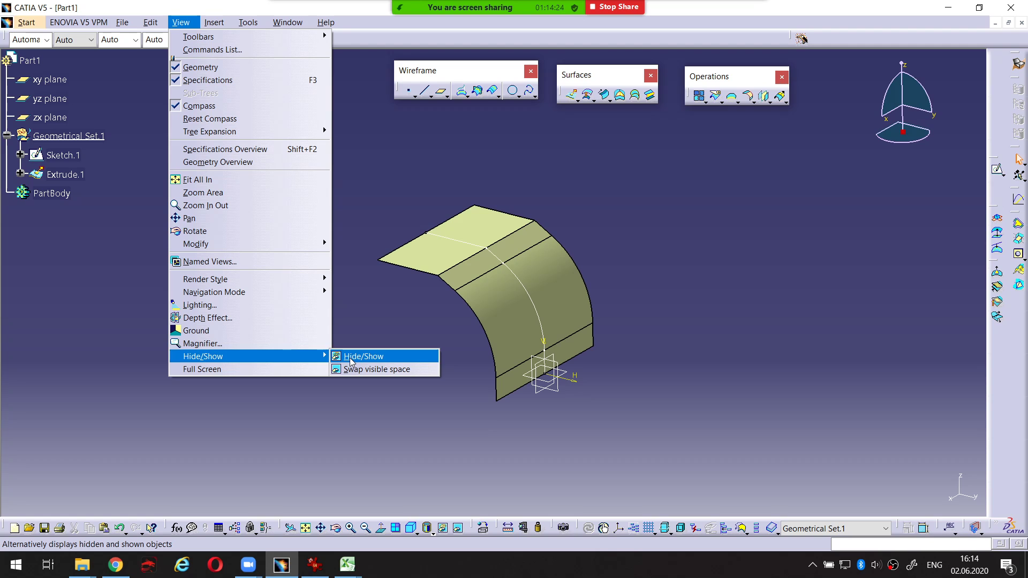
{"action": "left_click", "coordinate": [644, 427]}
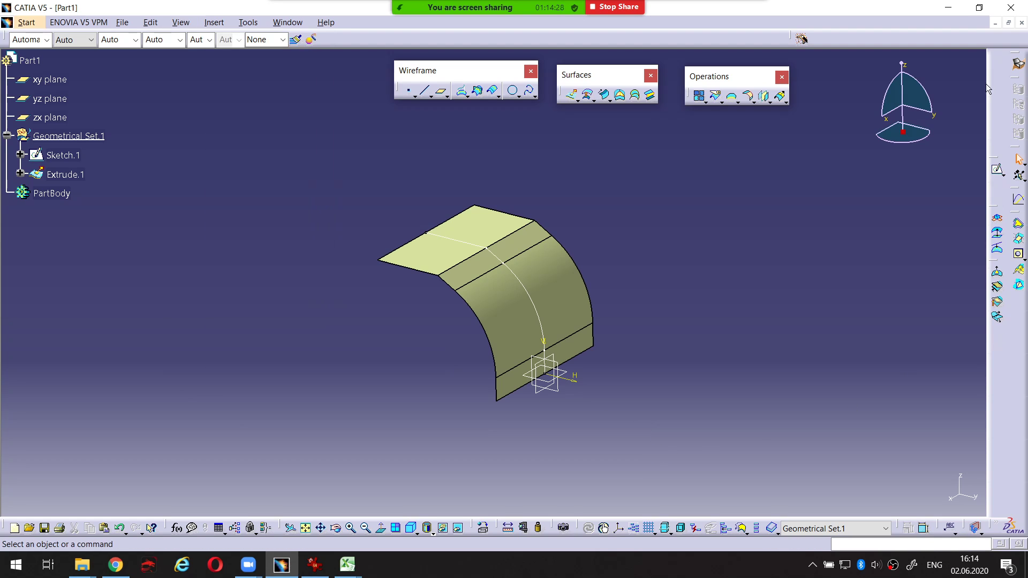
Open the Customize dialog from the toolbar context menu and go to its Commands page.
{"action": "right_click", "coordinate": [1001, 432]}
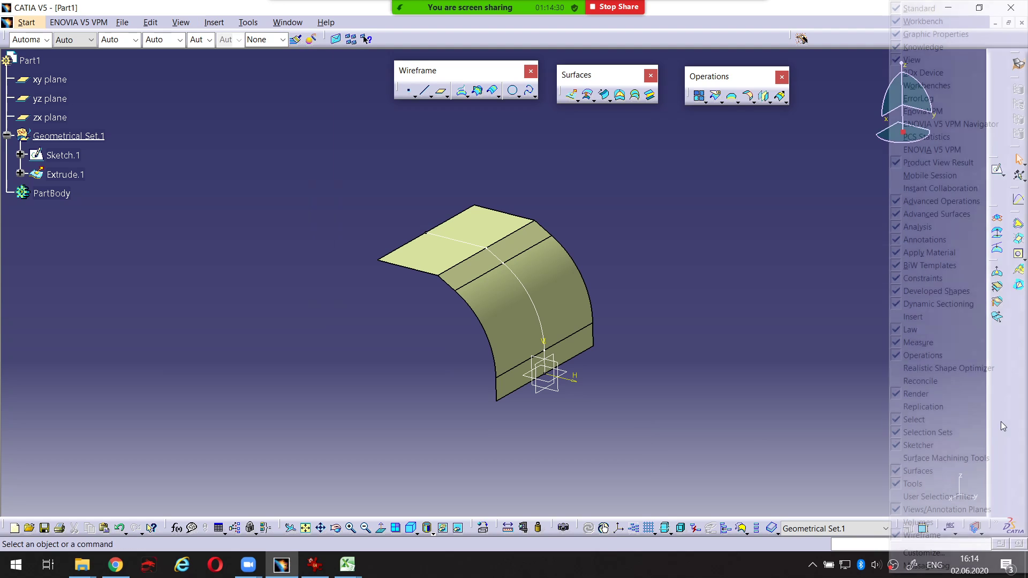
{"action": "left_click", "coordinate": [925, 552]}
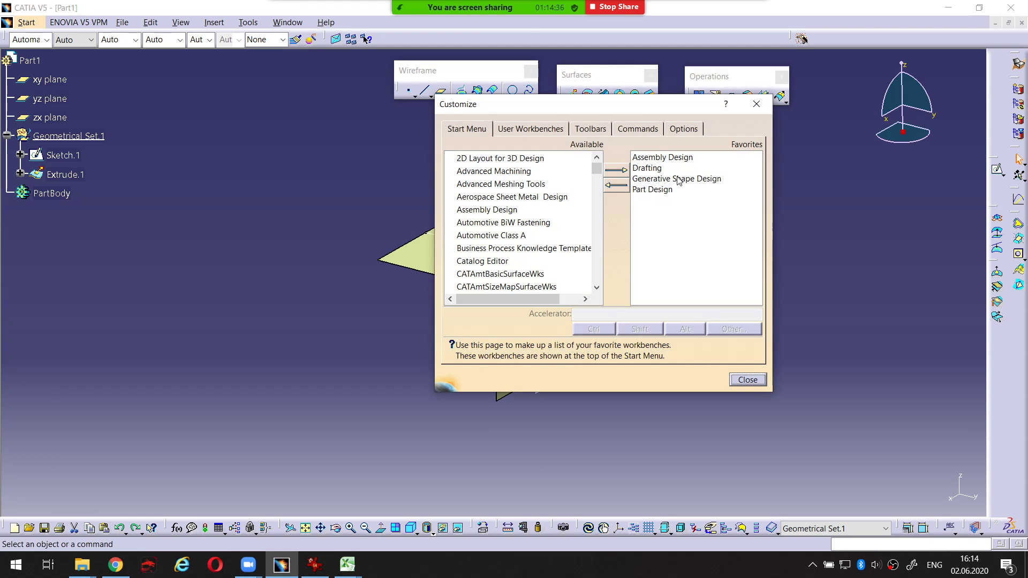
{"action": "left_click_drag", "start_coordinate": [648, 112], "coordinate": [550, 136]}
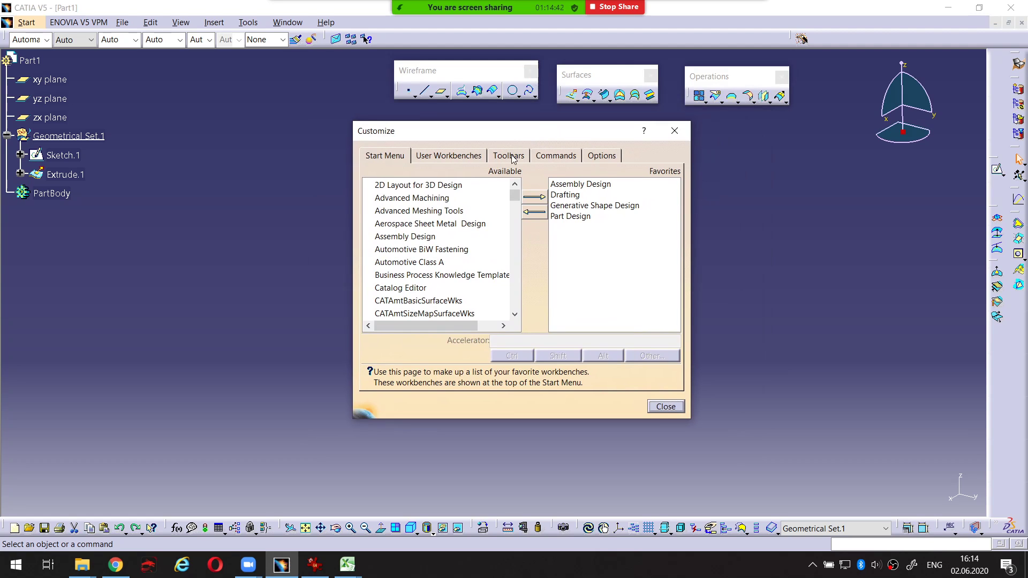
{"action": "left_click", "coordinate": [511, 155]}
{"action": "left_click", "coordinate": [546, 159]}
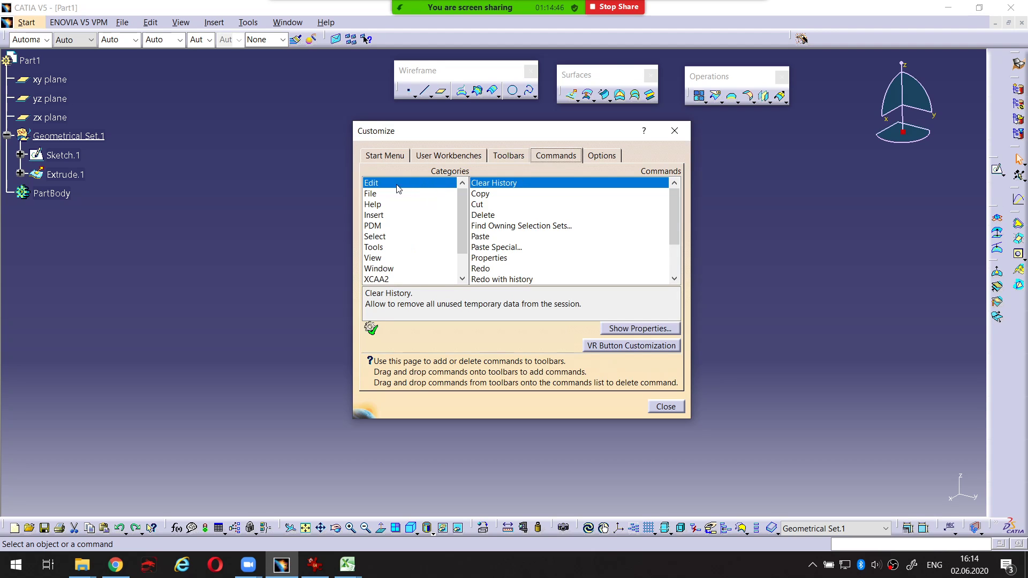
{"action": "mouse_move", "coordinate": [373, 176]}
{"action": "left_mouse_down"}
{"action": "mouse_move", "coordinate": [355, 288]}
{"action": "mouse_move", "coordinate": [431, 295]}
{"action": "mouse_move", "coordinate": [458, 265]}
{"action": "mouse_move", "coordinate": [451, 188]}
{"action": "left_mouse_up"}
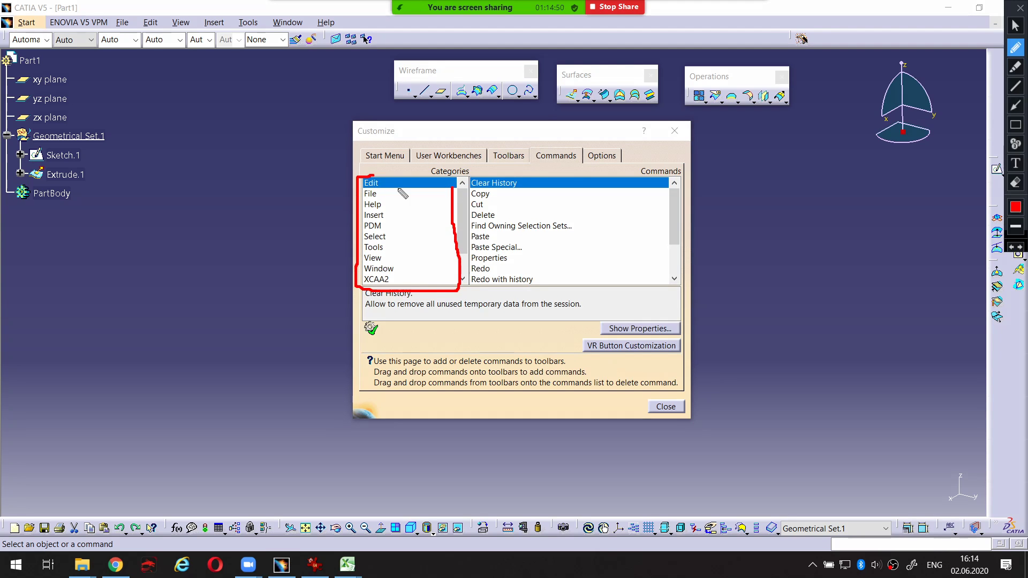
{"action": "key", "text": "Escape"}
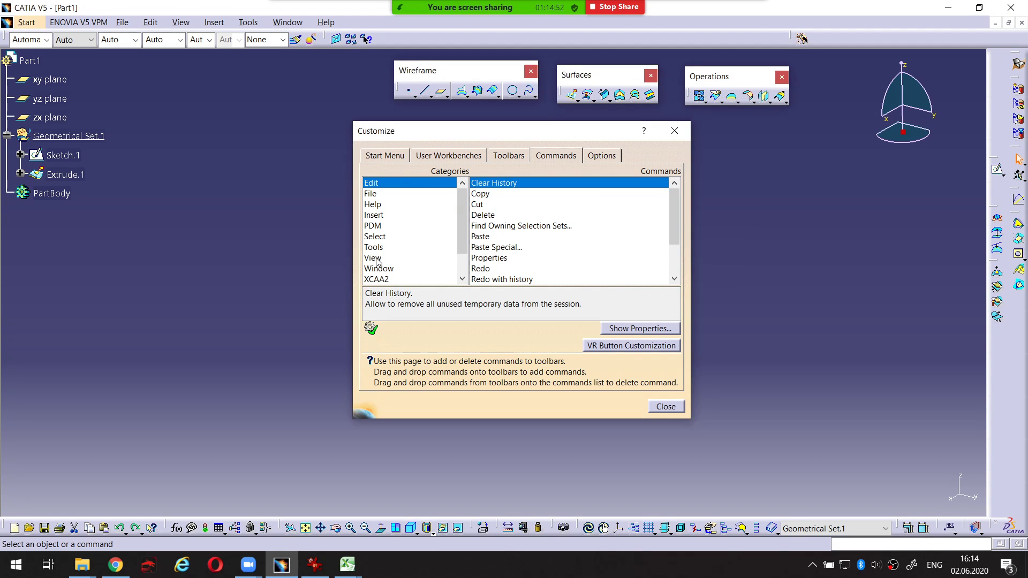
Select Hide/Show in the View category and open its VR Button Customization.
{"action": "left_click", "coordinate": [374, 257]}
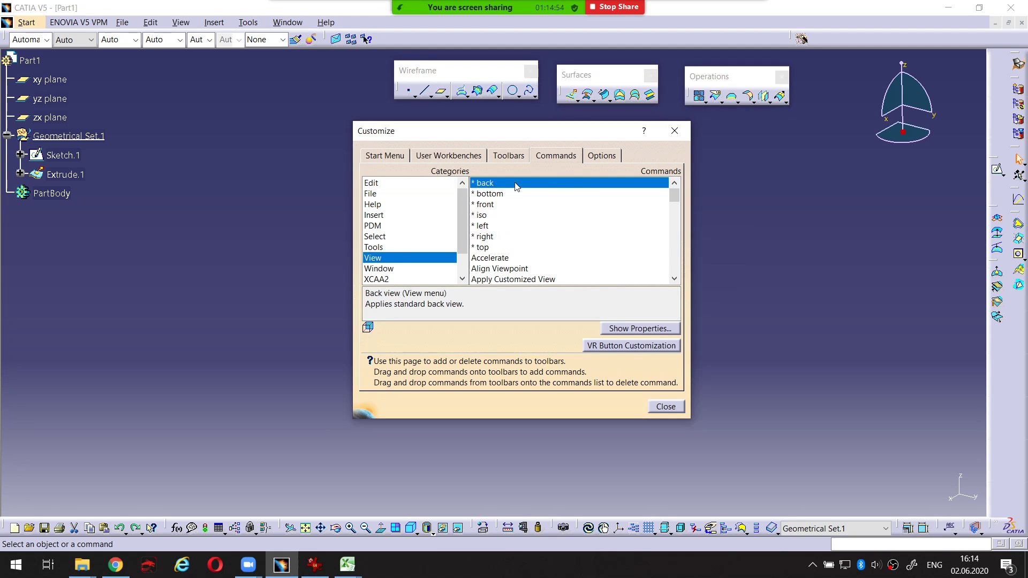
{"action": "mouse_move", "coordinate": [486, 175]}
{"action": "left_mouse_down"}
{"action": "mouse_move", "coordinate": [469, 182]}
{"action": "mouse_move", "coordinate": [485, 288]}
{"action": "mouse_move", "coordinate": [677, 293]}
{"action": "mouse_move", "coordinate": [687, 198]}
{"action": "mouse_move", "coordinate": [499, 171]}
{"action": "left_mouse_up"}
{"action": "key", "text": "Escape"}
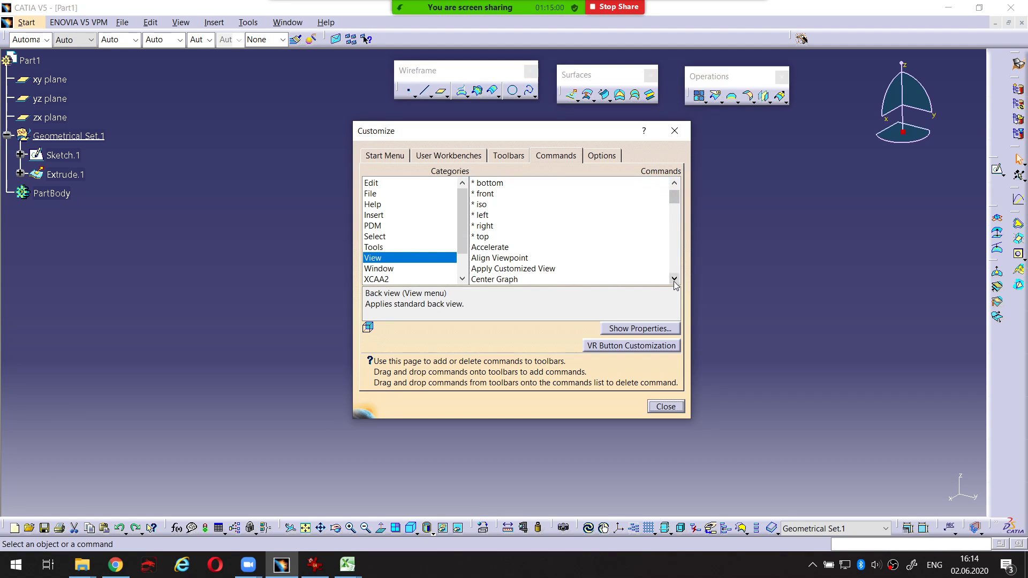
{"action": "left_click", "coordinate": [674, 278]}
{"action": "left_click_drag", "start_coordinate": [675, 281], "coordinate": [671, 277]}
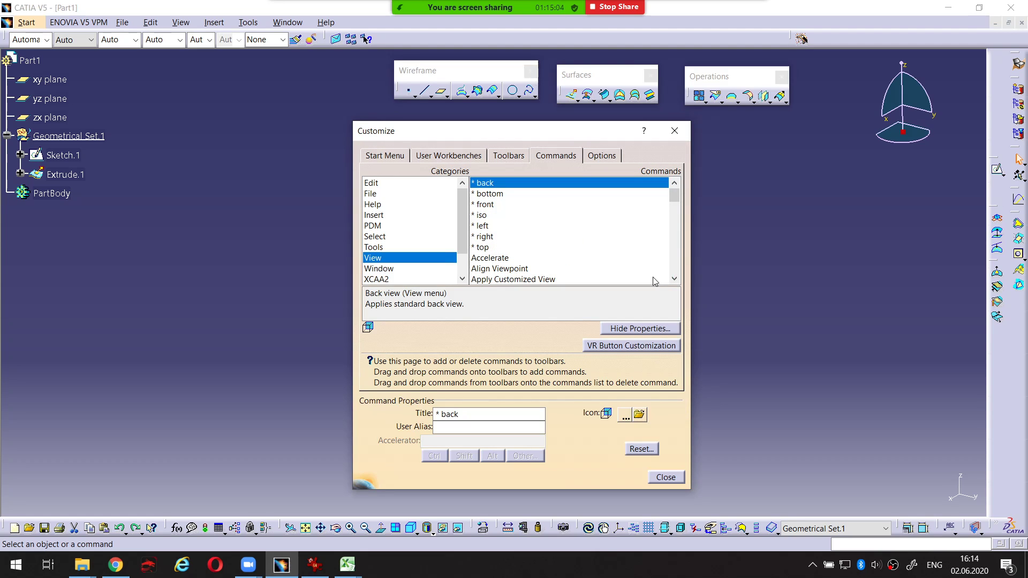
{"action": "left_click_drag", "start_coordinate": [674, 200], "coordinate": [674, 223]}
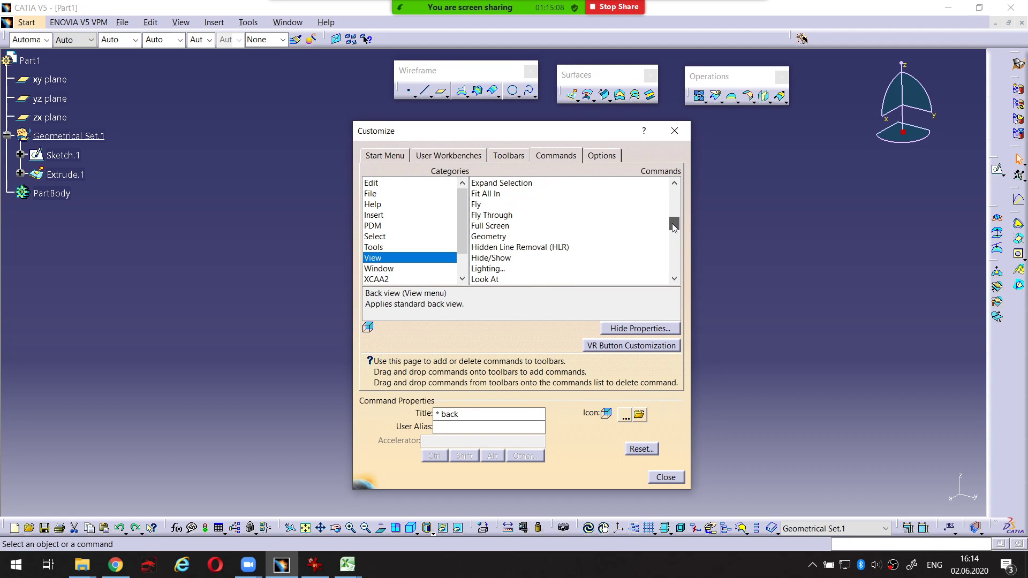
{"action": "left_click", "coordinate": [520, 258]}
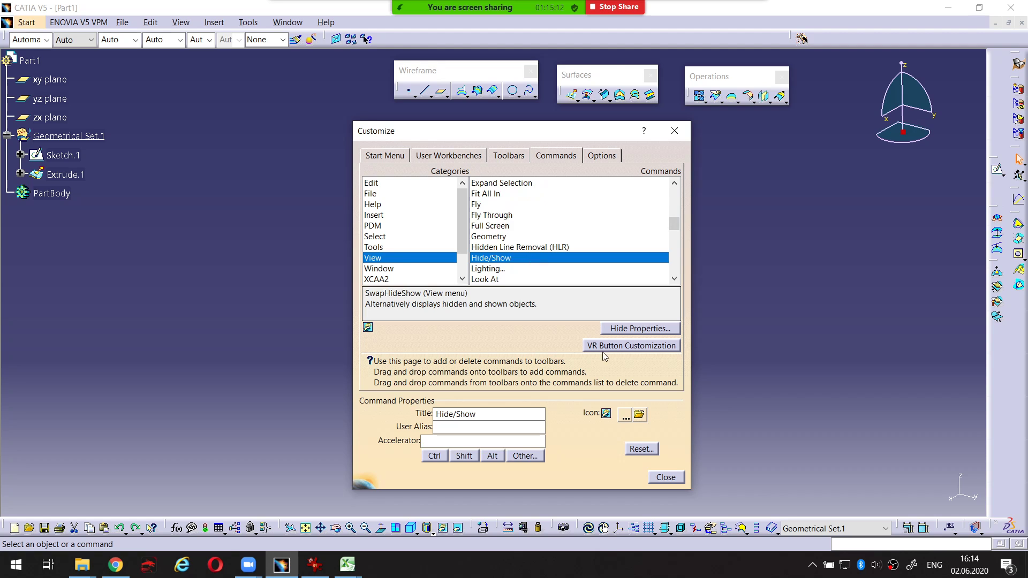
{"action": "left_click", "coordinate": [631, 346]}
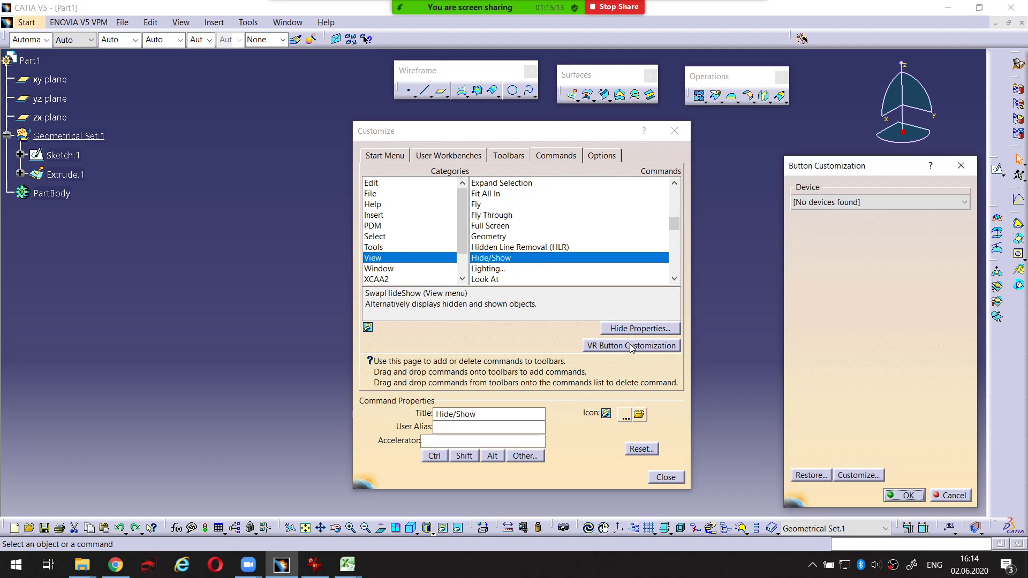
Close Button Customization and bring back the Hide/Show command's properties.
{"action": "left_click", "coordinate": [950, 495]}
{"action": "left_click", "coordinate": [640, 328]}
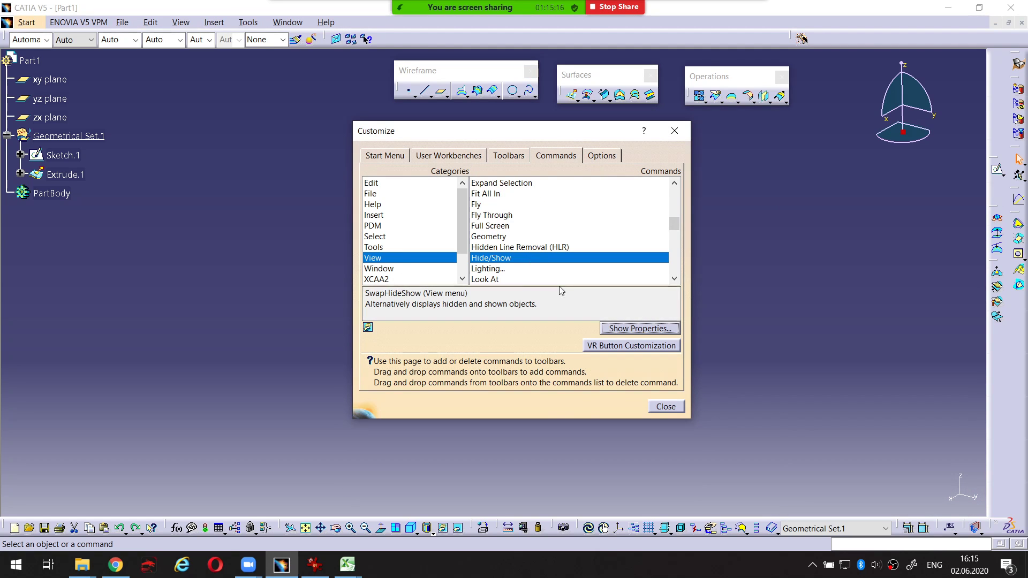
{"action": "key", "text": "ctrl+2"}
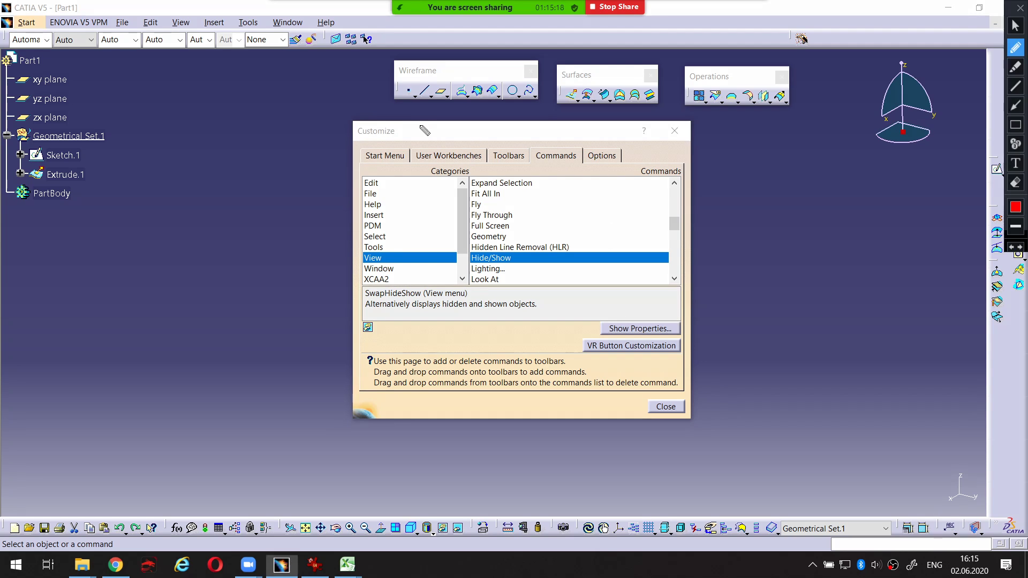
{"action": "mouse_move", "coordinate": [411, 123]}
{"action": "left_mouse_down"}
{"action": "mouse_move", "coordinate": [352, 272]}
{"action": "mouse_move", "coordinate": [652, 431]}
{"action": "mouse_move", "coordinate": [686, 404]}
{"action": "left_mouse_up"}
{"action": "key", "text": "Escape"}
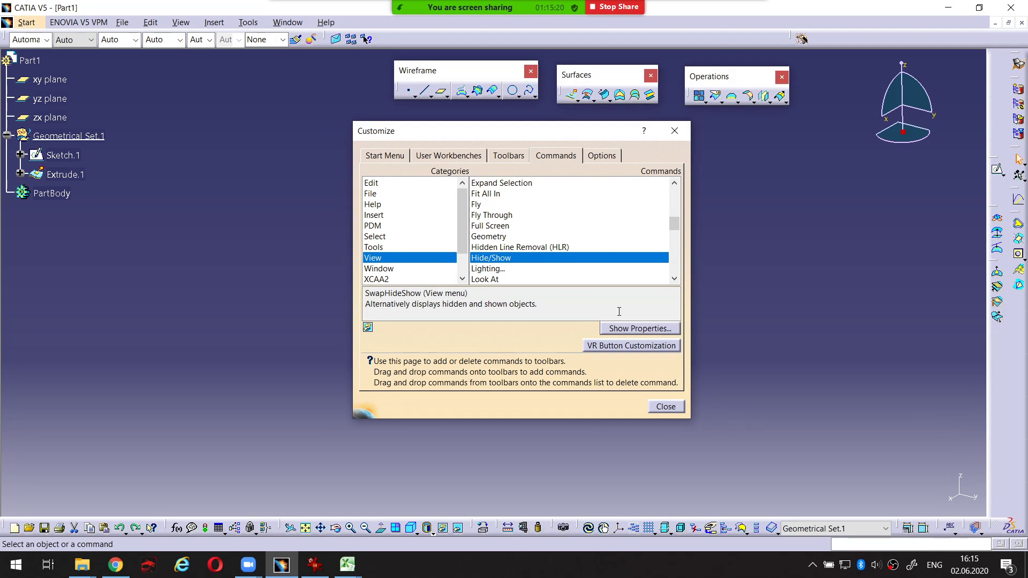
{"action": "left_click", "coordinate": [494, 259]}
{"action": "left_click", "coordinate": [647, 329]}
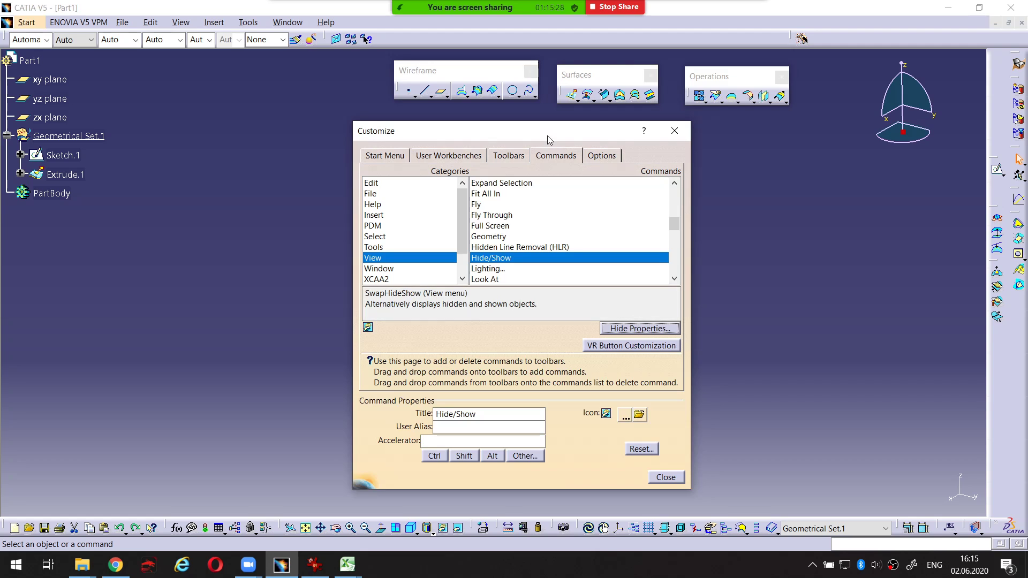
{"action": "left_click_drag", "start_coordinate": [548, 137], "coordinate": [560, 137]}
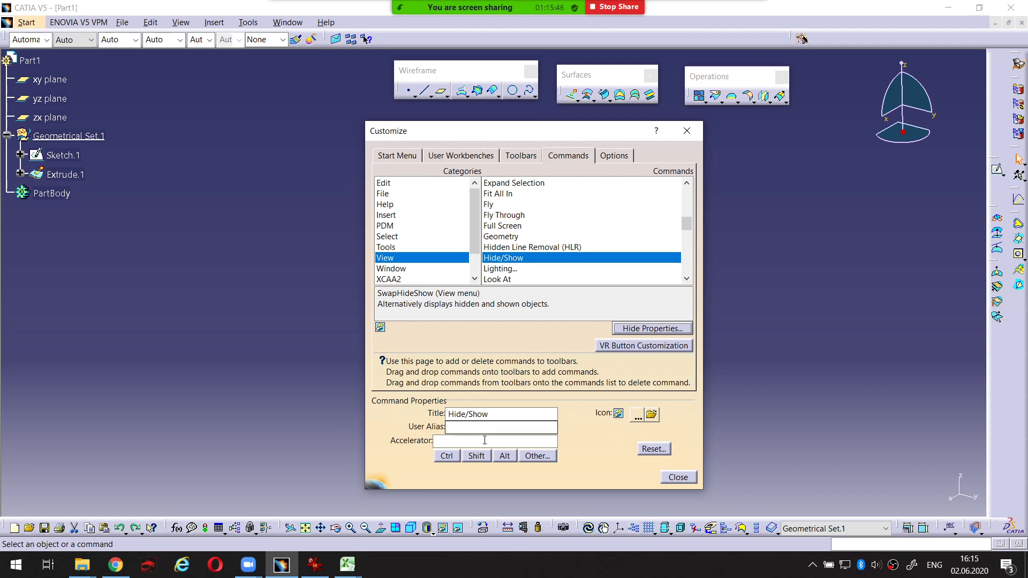
Assign Ctrl+H as the accelerator for Hide/Show.
{"action": "left_click", "coordinate": [446, 455]}
{"action": "left_click", "coordinate": [474, 440]}
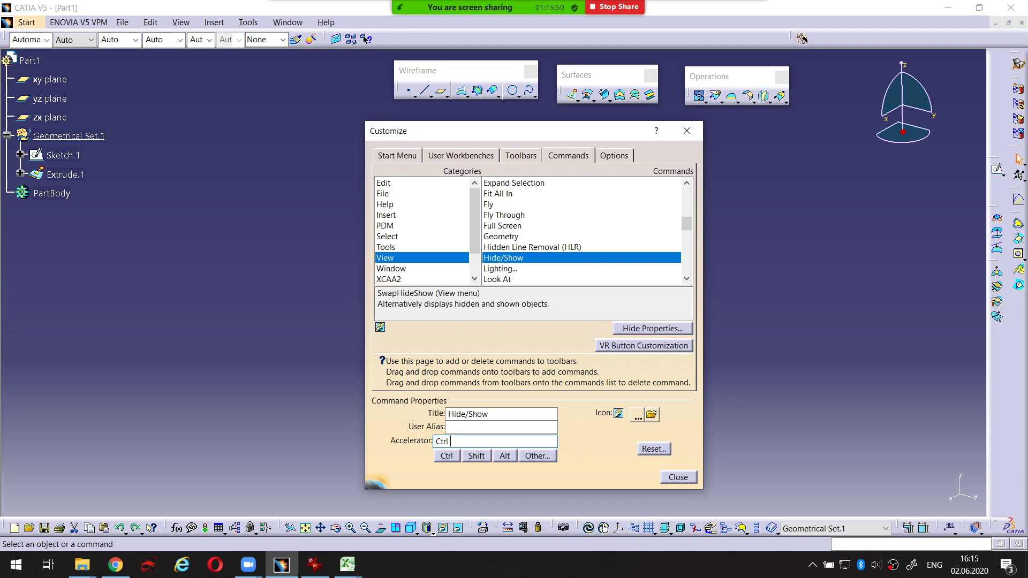
{"action": "type", "text": "+ h"}
{"action": "left_click", "coordinate": [485, 428]}
Close Customize and hide Sketch.1 with Hide/Show, leaving only Extrude.1 visible.
{"action": "left_click", "coordinate": [675, 477]}
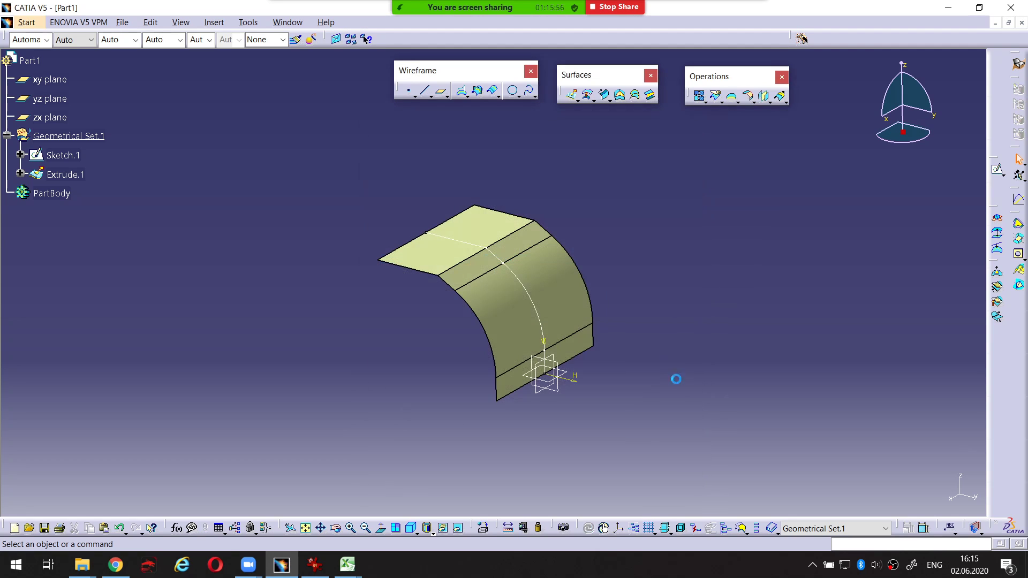
{"action": "middle_click_drag", "start_coordinate": [652, 320], "coordinate": [666, 323]}
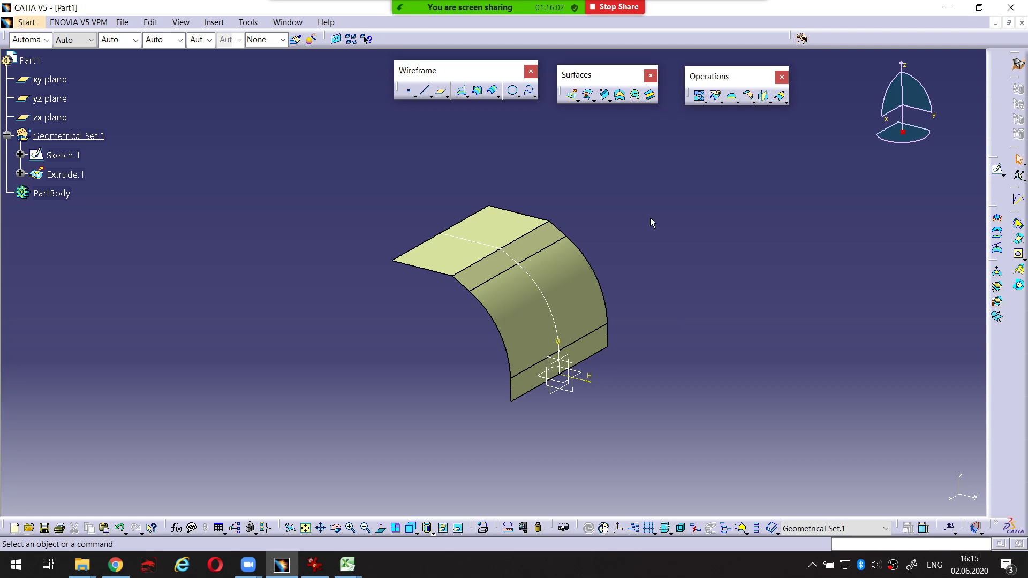
{"action": "key", "text": "ctrl+h"}
{"action": "key", "text": "Escape"}
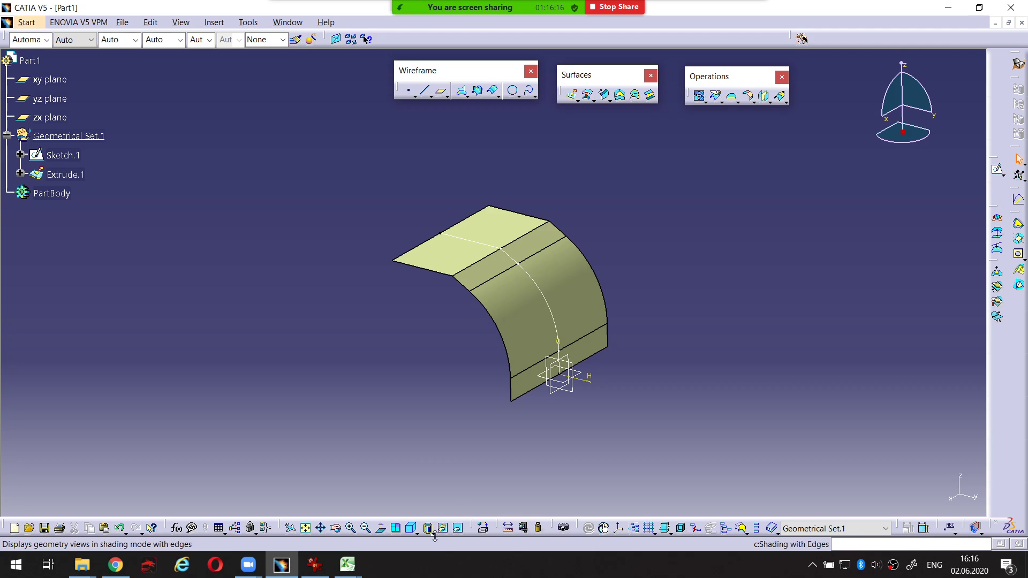
{"action": "left_click", "coordinate": [441, 528]}
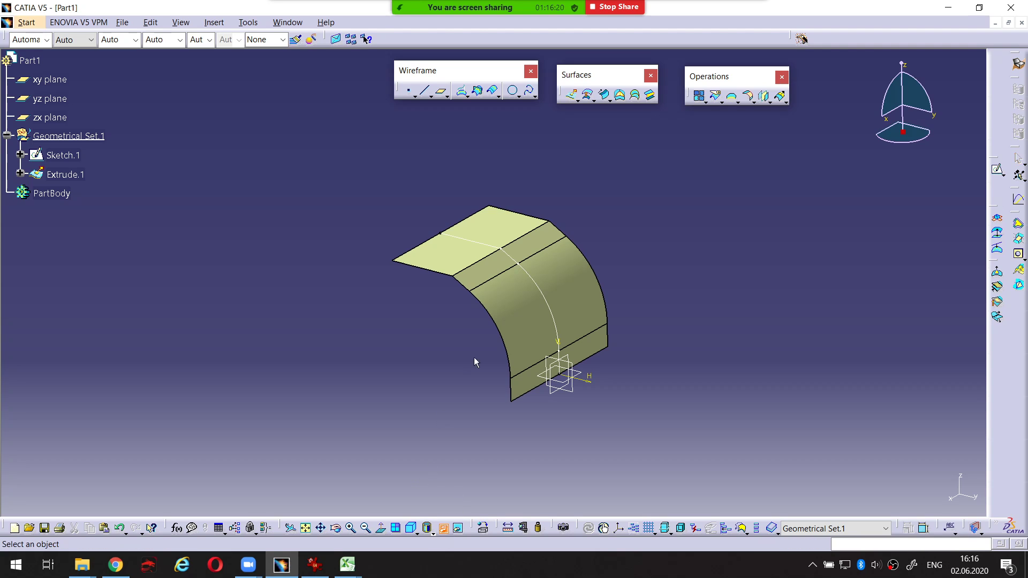
{"action": "left_click", "coordinate": [61, 155]}
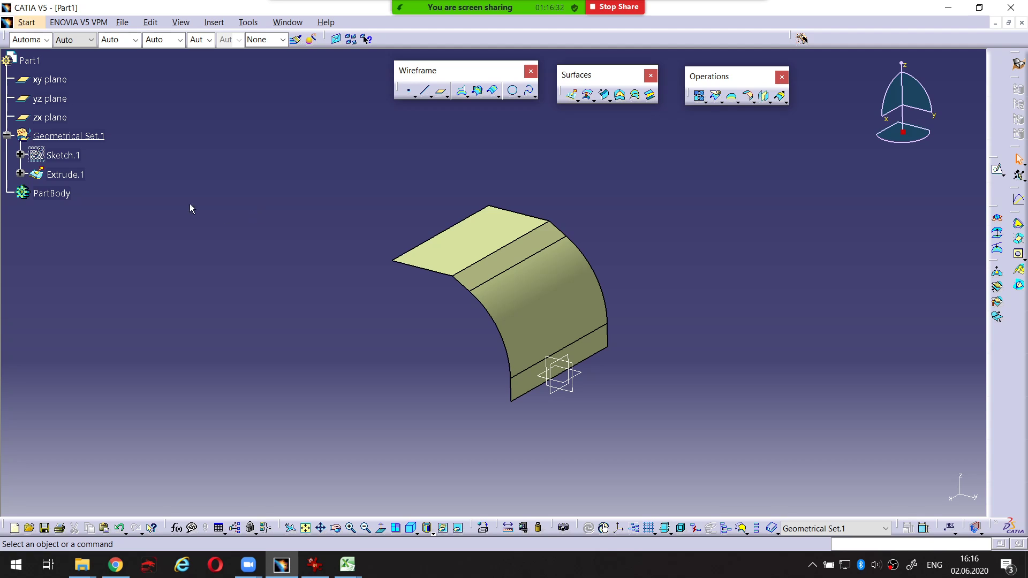
{"action": "left_click", "coordinate": [74, 157]}
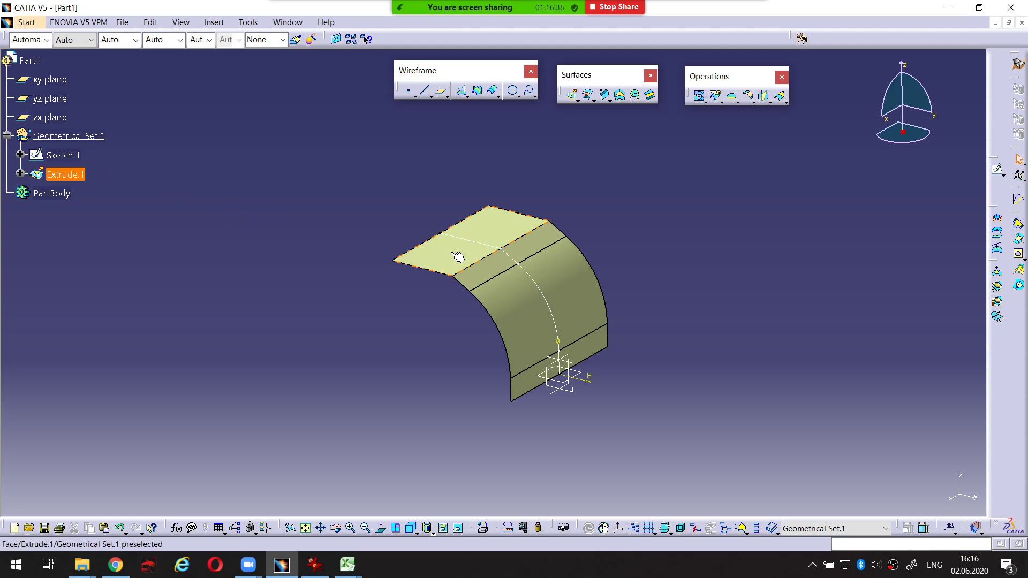
{"action": "left_click", "coordinate": [442, 528]}
{"action": "left_click", "coordinate": [61, 156]}
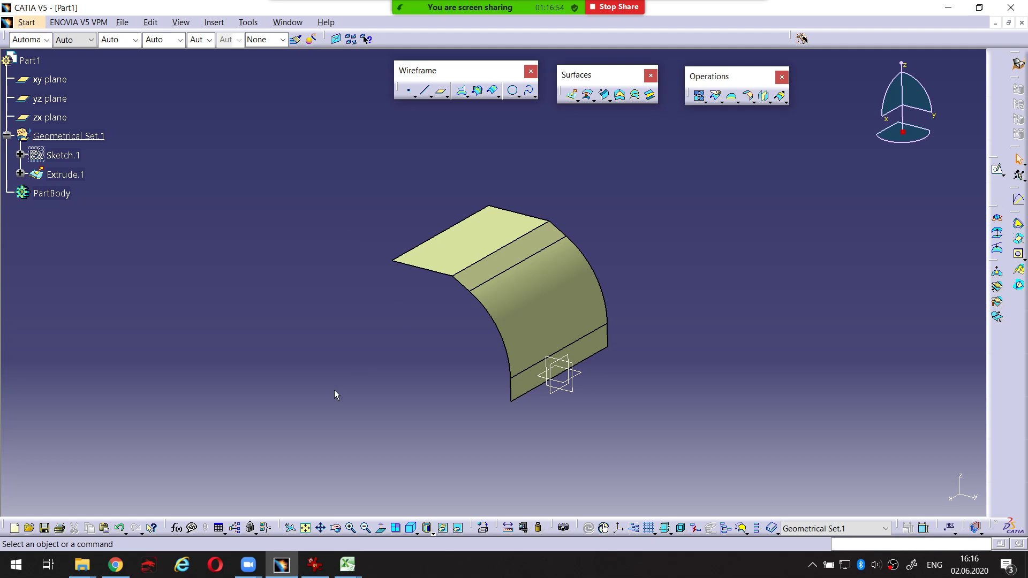
Bring up the reference drawing and circle the R25 cutout and its label.
{"action": "left_click", "coordinate": [322, 568]}
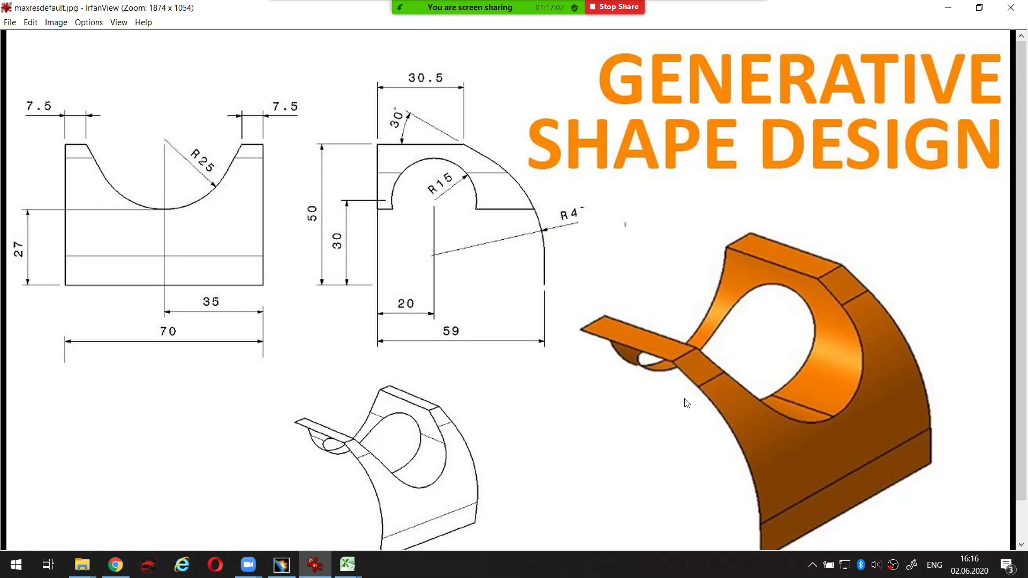
{"action": "key", "text": "ctrl+alt+d"}
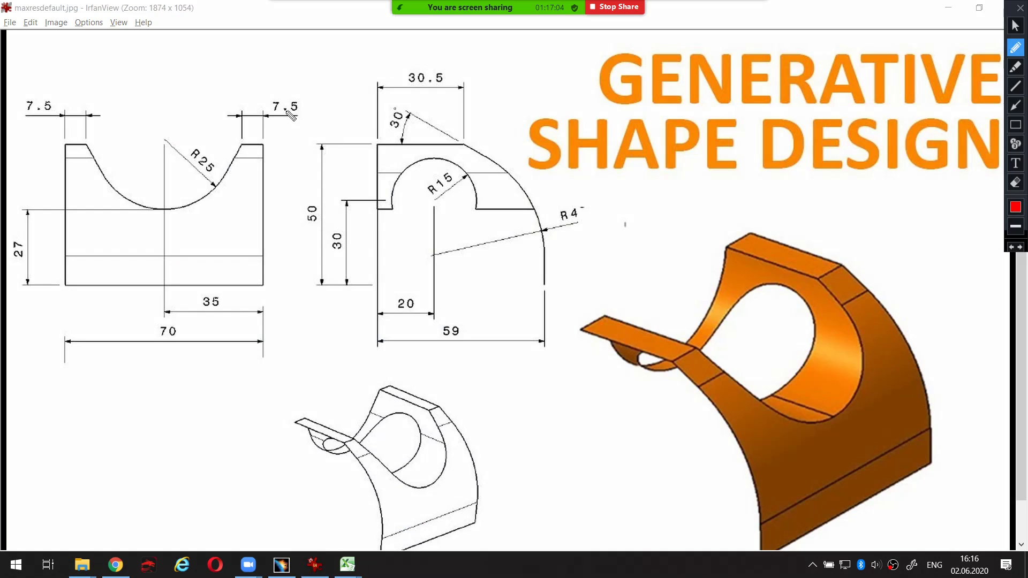
{"action": "mouse_move", "coordinate": [137, 79]}
{"action": "left_mouse_down"}
{"action": "mouse_move", "coordinate": [115, 89]}
{"action": "mouse_move", "coordinate": [98, 138]}
{"action": "mouse_move", "coordinate": [120, 186]}
{"action": "mouse_move", "coordinate": [203, 210]}
{"action": "mouse_move", "coordinate": [241, 120]}
{"action": "mouse_move", "coordinate": [145, 67]}
{"action": "mouse_move", "coordinate": [108, 186]}
{"action": "left_mouse_up"}
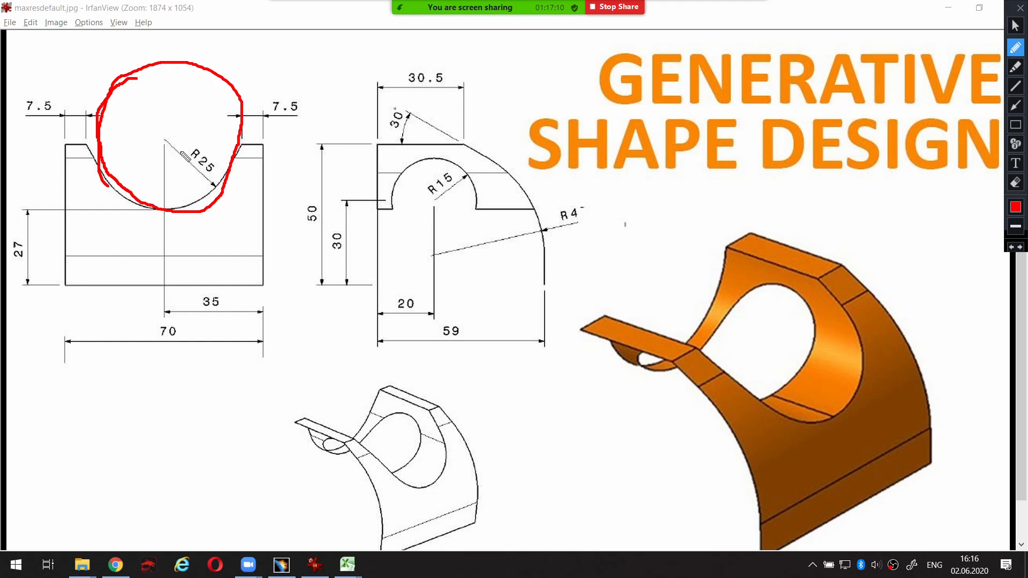
{"action": "mouse_move", "coordinate": [131, 75]}
{"action": "left_mouse_down"}
{"action": "mouse_move", "coordinate": [94, 115]}
{"action": "mouse_move", "coordinate": [121, 192]}
{"action": "mouse_move", "coordinate": [224, 206]}
{"action": "mouse_move", "coordinate": [230, 82]}
{"action": "mouse_move", "coordinate": [184, 58]}
{"action": "left_mouse_up"}
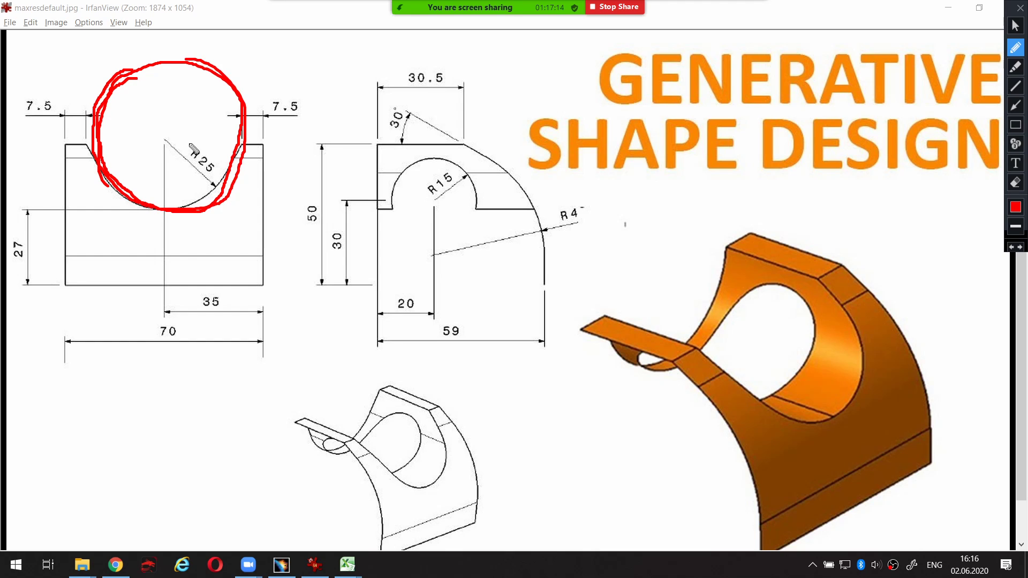
{"action": "mouse_move", "coordinate": [210, 152]}
{"action": "left_mouse_down"}
{"action": "mouse_move", "coordinate": [191, 145]}
{"action": "mouse_move", "coordinate": [229, 180]}
{"action": "mouse_move", "coordinate": [195, 147]}
{"action": "left_mouse_up"}
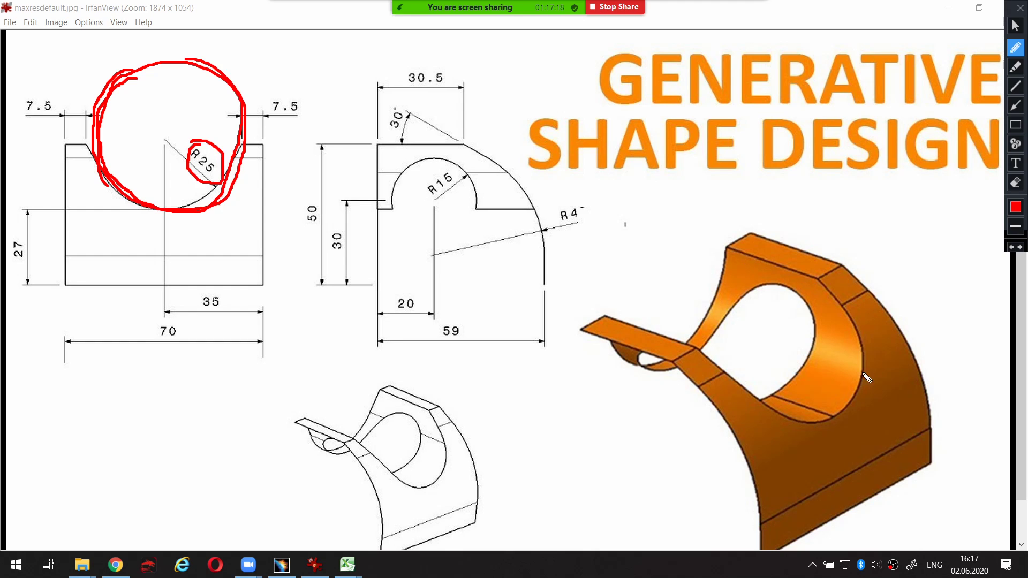
{"action": "key", "text": "Escape"}
{"action": "left_click", "coordinate": [605, 208]}
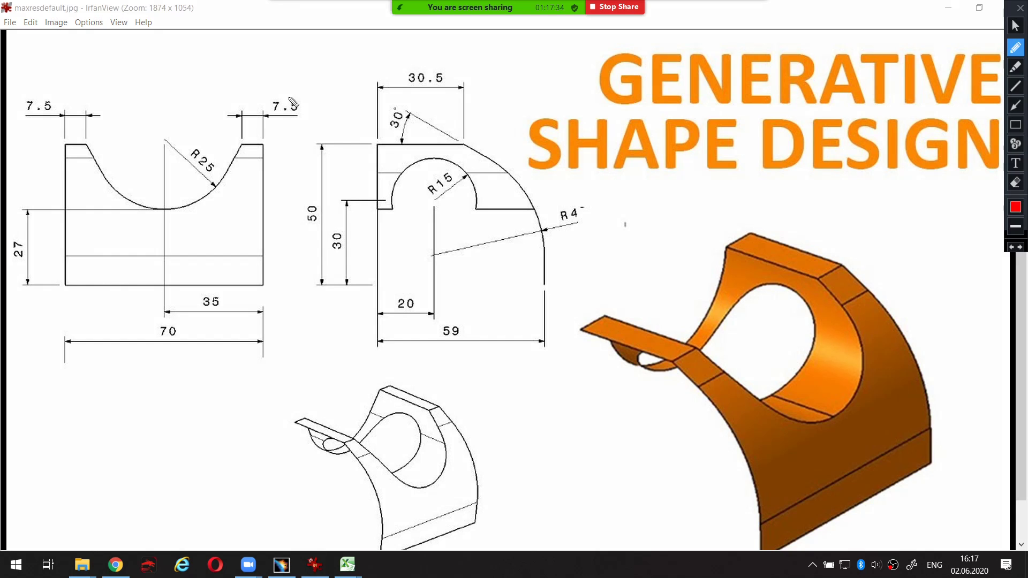
{"action": "mouse_move", "coordinate": [284, 91]}
{"action": "left_mouse_down"}
{"action": "mouse_move", "coordinate": [274, 91]}
{"action": "mouse_move", "coordinate": [266, 122]}
{"action": "mouse_move", "coordinate": [297, 126]}
{"action": "mouse_move", "coordinate": [265, 80]}
{"action": "left_mouse_up"}
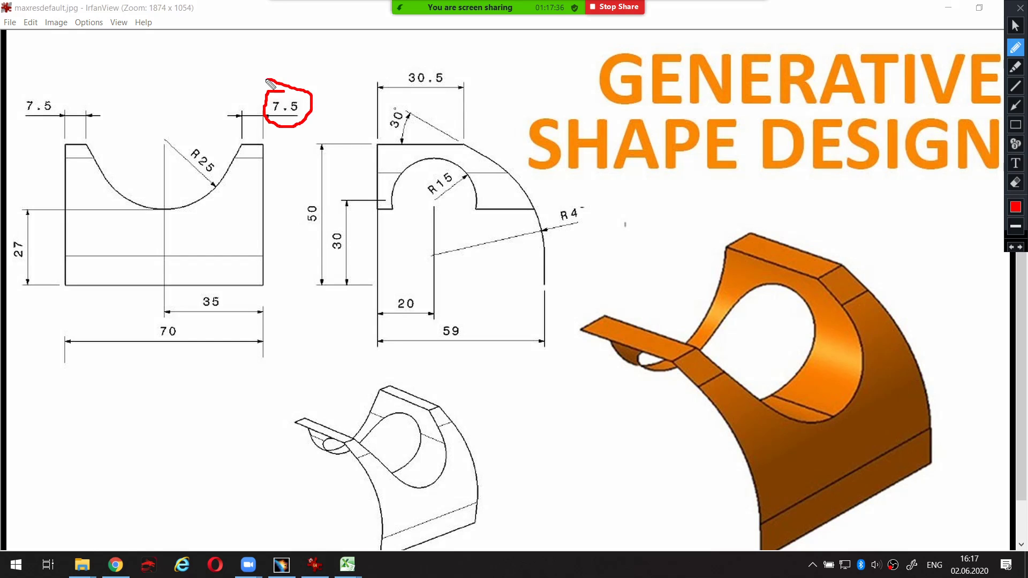
{"action": "mouse_move", "coordinate": [52, 94]}
{"action": "left_mouse_down"}
{"action": "mouse_move", "coordinate": [4, 121]}
{"action": "mouse_move", "coordinate": [60, 115]}
{"action": "left_mouse_up"}
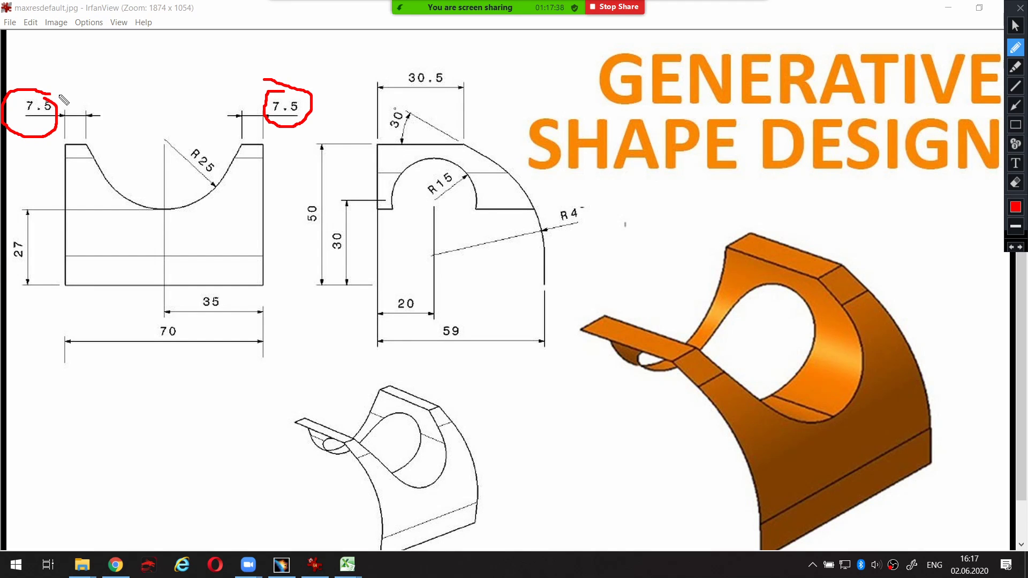
{"action": "mouse_move", "coordinate": [72, 76]}
{"action": "left_mouse_down"}
{"action": "mouse_move", "coordinate": [134, 58]}
{"action": "mouse_move", "coordinate": [234, 64]}
{"action": "mouse_move", "coordinate": [252, 76]}
{"action": "mouse_move", "coordinate": [62, 86]}
{"action": "mouse_move", "coordinate": [94, 87]}
{"action": "left_mouse_up"}
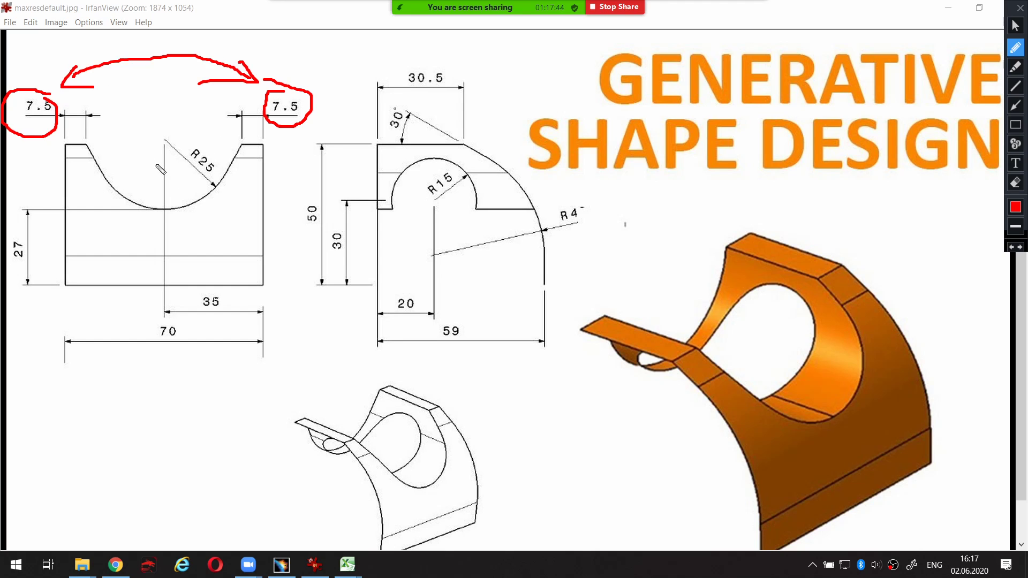
{"action": "mouse_move", "coordinate": [101, 145]}
{"action": "left_mouse_down"}
{"action": "mouse_move", "coordinate": [210, 145]}
{"action": "mouse_move", "coordinate": [148, 134]}
{"action": "mouse_move", "coordinate": [166, 122]}
{"action": "mouse_move", "coordinate": [195, 140]}
{"action": "mouse_move", "coordinate": [230, 141]}
{"action": "mouse_move", "coordinate": [213, 136]}
{"action": "left_mouse_up"}
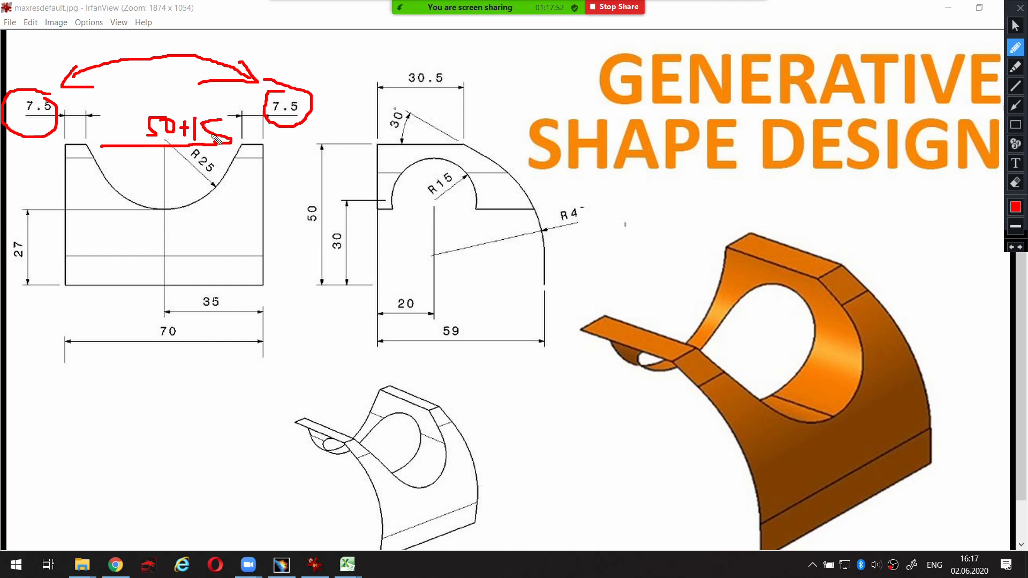
{"action": "mouse_move", "coordinate": [169, 177]}
{"action": "left_mouse_down"}
{"action": "mouse_move", "coordinate": [177, 192]}
{"action": "mouse_move", "coordinate": [189, 175]}
{"action": "left_mouse_up"}
{"action": "mouse_move", "coordinate": [175, 320]}
{"action": "left_mouse_down"}
{"action": "mouse_move", "coordinate": [161, 321]}
{"action": "mouse_move", "coordinate": [143, 359]}
{"action": "mouse_move", "coordinate": [196, 343]}
{"action": "mouse_move", "coordinate": [173, 325]}
{"action": "left_mouse_up"}
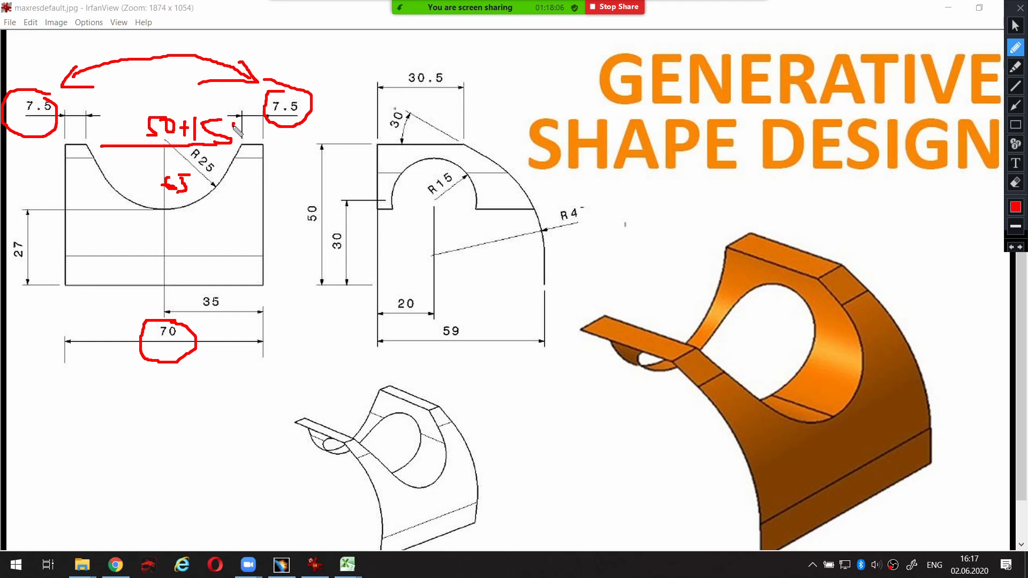
{"action": "mouse_move", "coordinate": [234, 126]}
{"action": "left_mouse_down"}
{"action": "mouse_move", "coordinate": [232, 164]}
{"action": "mouse_move", "coordinate": [242, 137]}
{"action": "mouse_move", "coordinate": [241, 154]}
{"action": "left_mouse_up"}
{"action": "left_click_drag", "start_coordinate": [96, 119], "coordinate": [94, 167]}
{"action": "left_click_drag", "start_coordinate": [87, 131], "coordinate": [86, 152]}
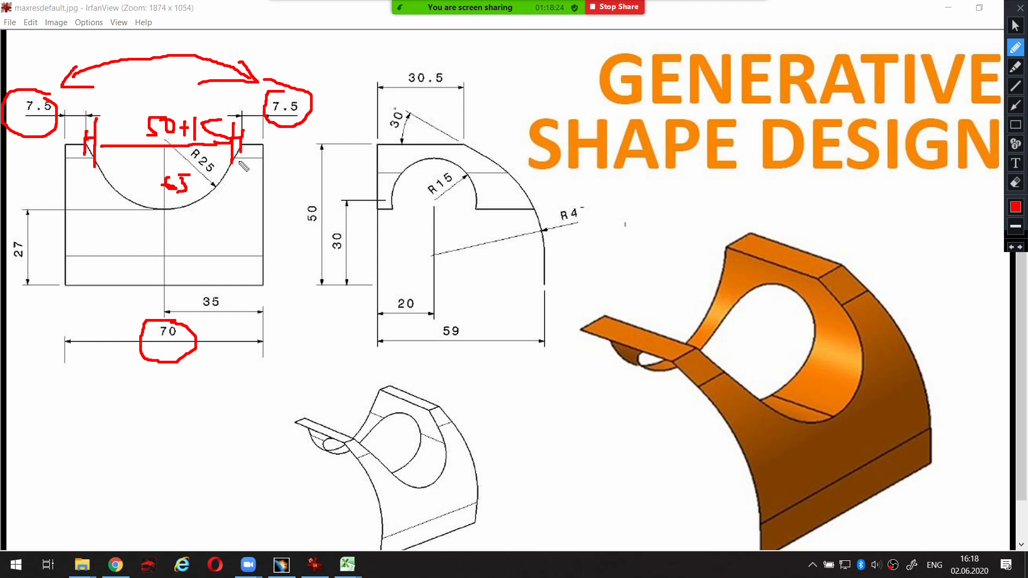
{"action": "key", "text": "Escape"}
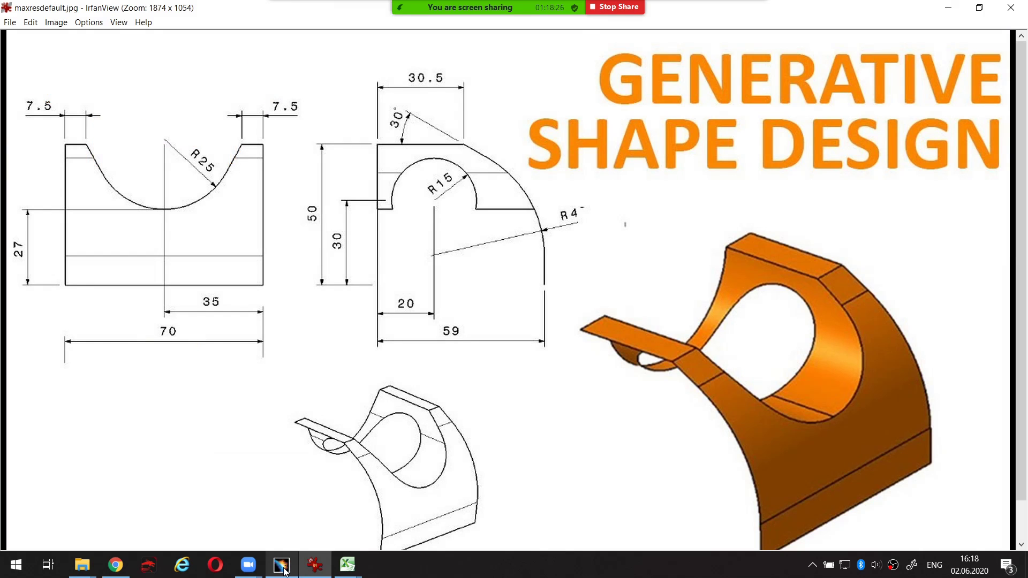
Return to the CATIA part and launch the Sketch tool for a zx-plane sketch.
{"action": "mouse_move", "coordinate": [284, 571]}
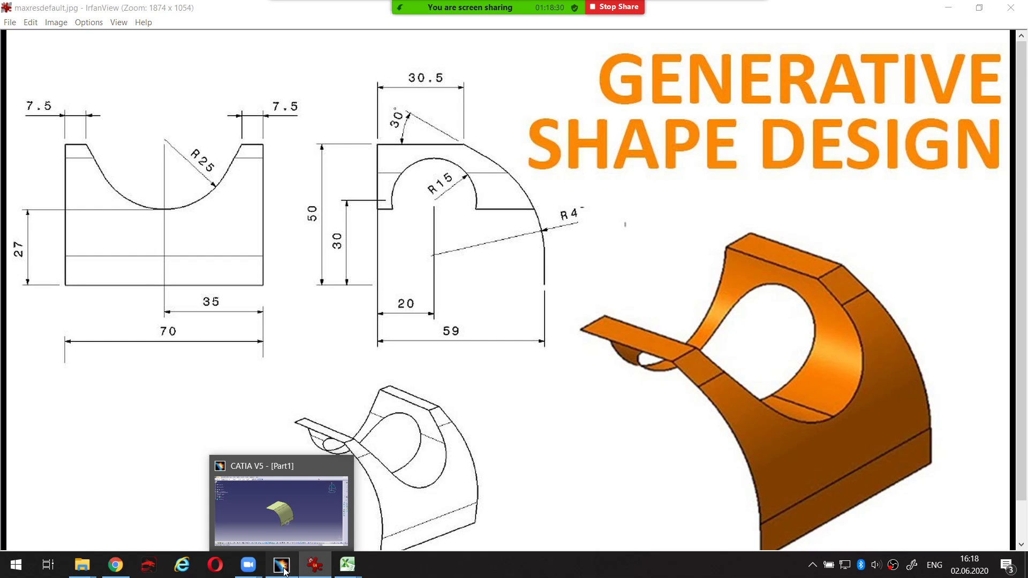
{"action": "left_click", "coordinate": [284, 570]}
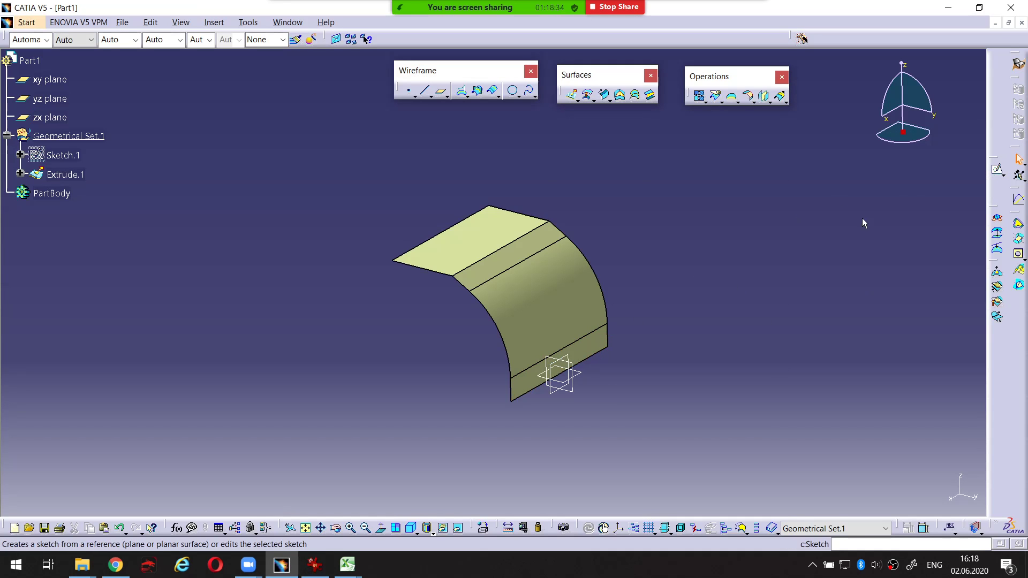
{"action": "left_click", "coordinate": [996, 171]}
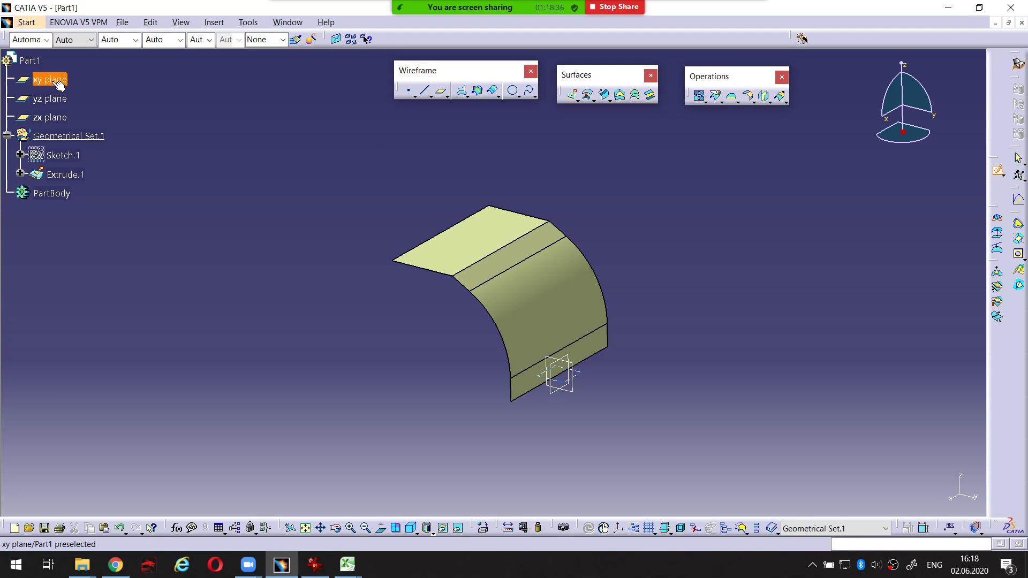
Start a sketch on the zx plane and draw a circle centred on the vertical axis above the part.
{"action": "left_click", "coordinate": [56, 118]}
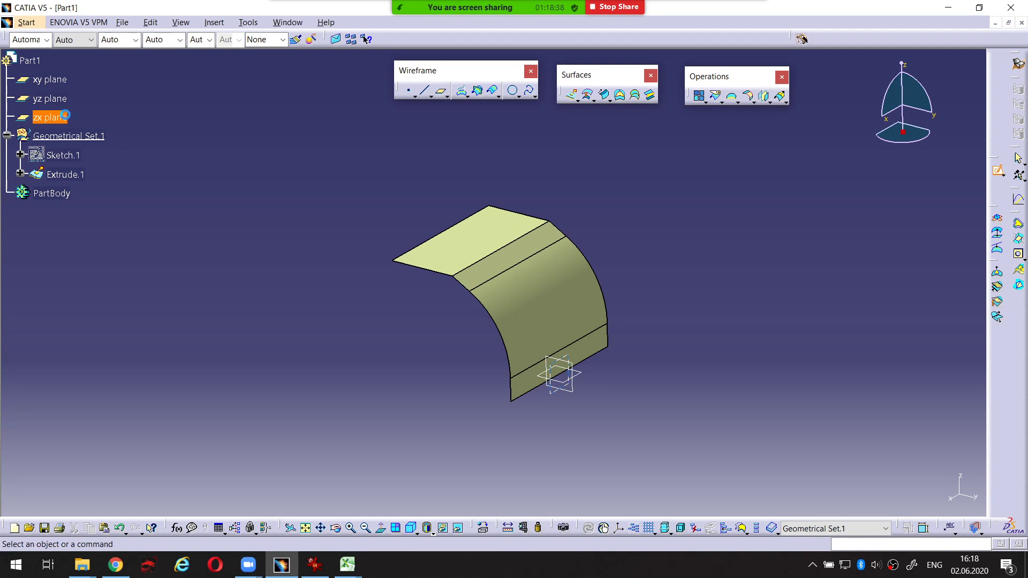
{"action": "middle_click_drag", "start_coordinate": [687, 252], "coordinate": [662, 231]}
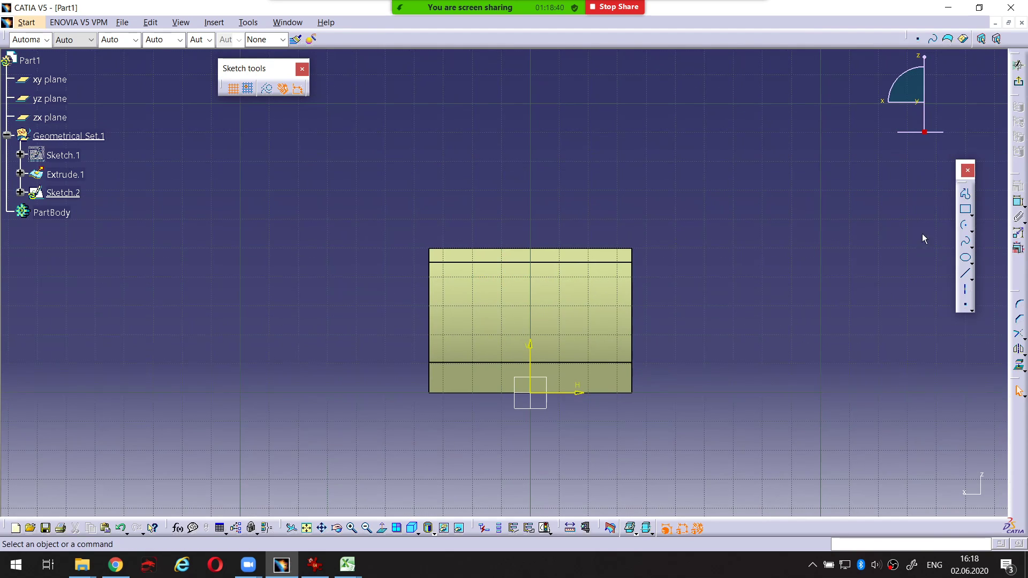
{"action": "left_click", "coordinate": [970, 229]}
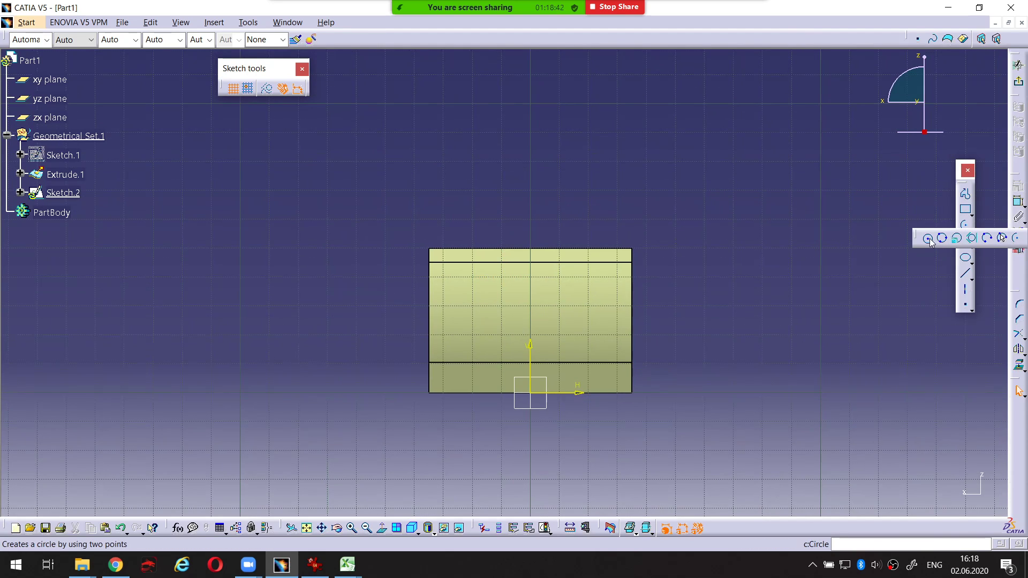
{"action": "left_click", "coordinate": [928, 240]}
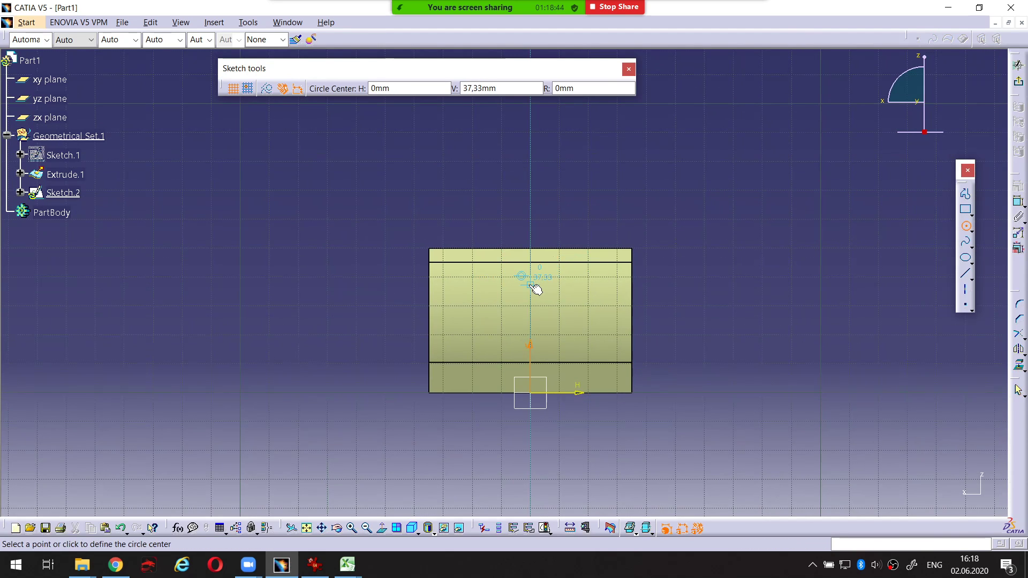
{"action": "left_click", "coordinate": [530, 236]}
{"action": "left_click", "coordinate": [557, 317]}
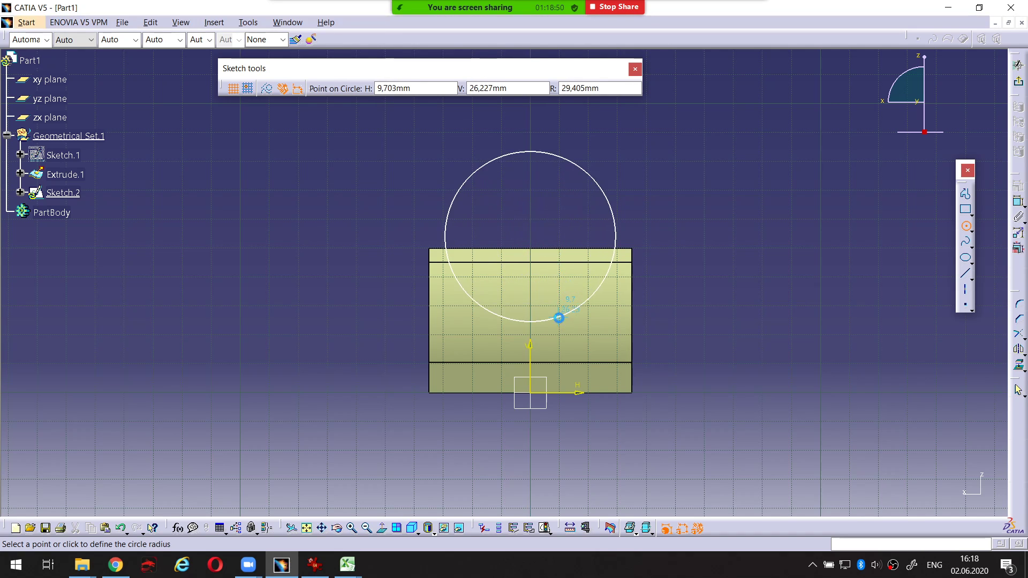
{"action": "middle_click_drag", "start_coordinate": [762, 366], "coordinate": [753, 338], "text": "ctrl"}
{"action": "middle_click_drag", "start_coordinate": [714, 295], "coordinate": [698, 307]}
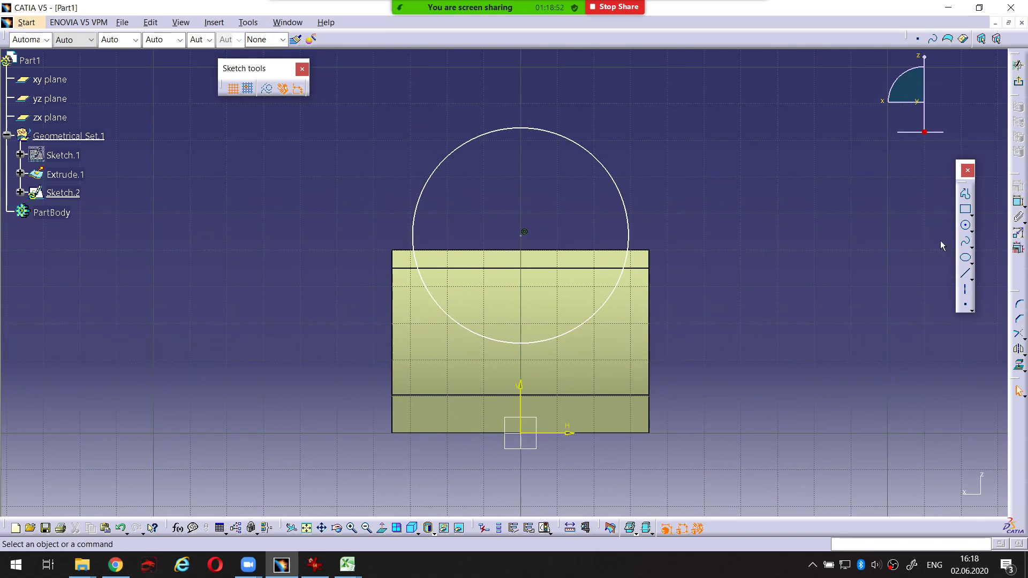
Constrain the circle's diameter to 50 mm, then switch to the reference drawing.
{"action": "left_click", "coordinate": [609, 172]}
{"action": "left_click", "coordinate": [663, 135]}
{"action": "double_click", "coordinate": [663, 135]}
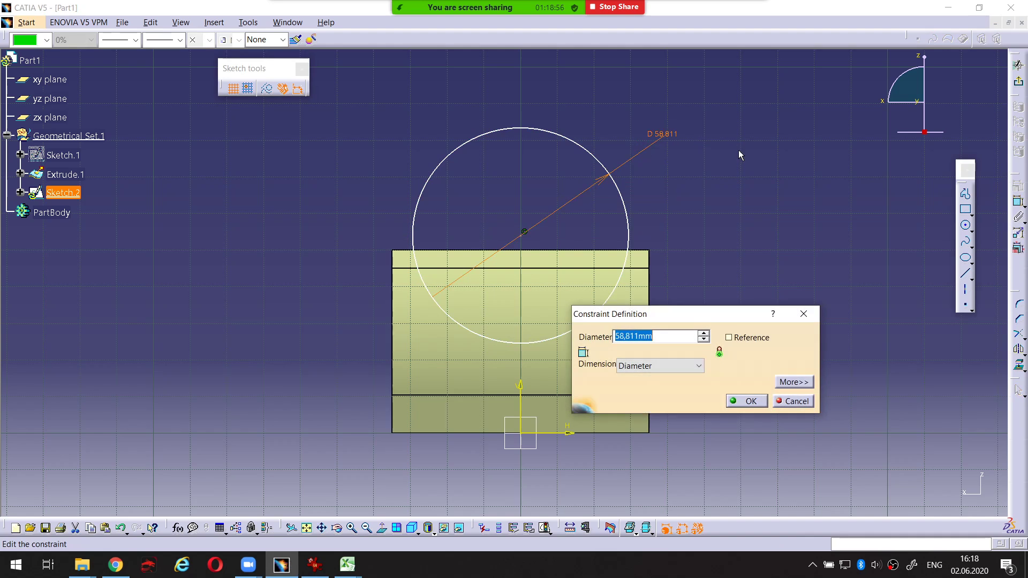
{"action": "type", "text": "50"}
{"action": "key", "text": "Return"}
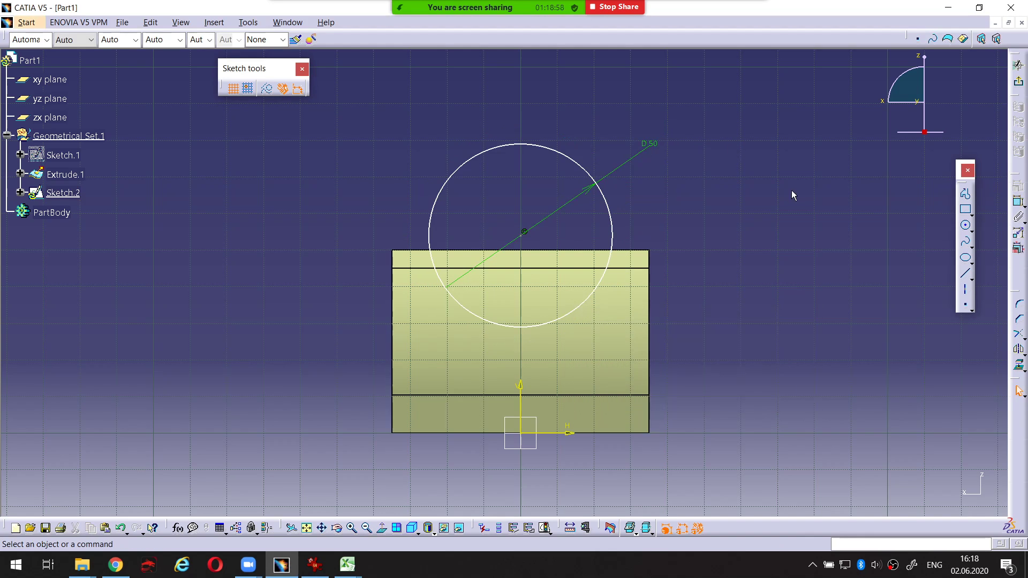
{"action": "key", "text": "alt+Tab"}
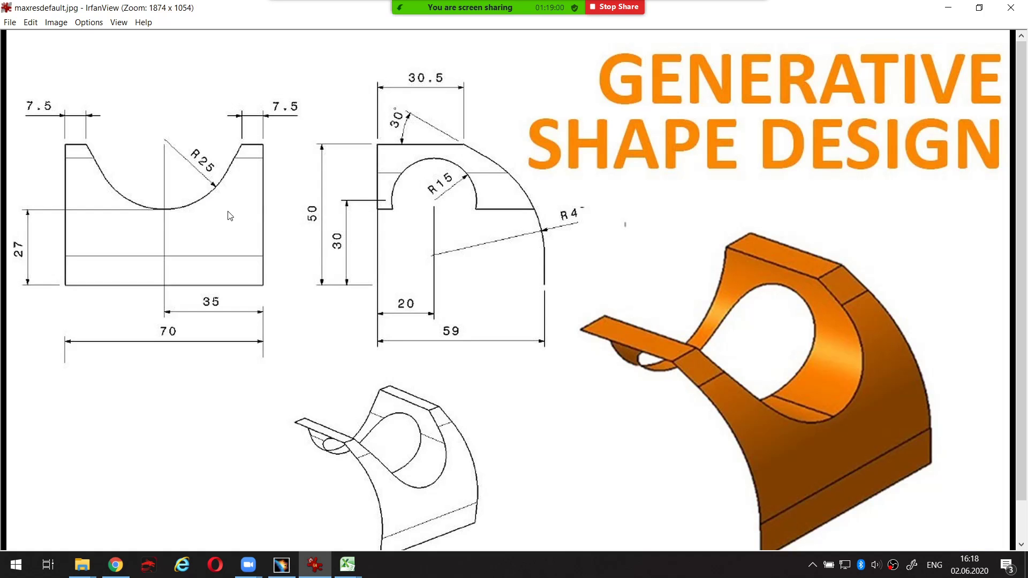
Mark the 27 height and R25 arc on the reference drawing, then minimize IrfanView.
{"action": "key", "text": "ctrl+alt+d"}
{"action": "left_click", "coordinate": [19, 237]}
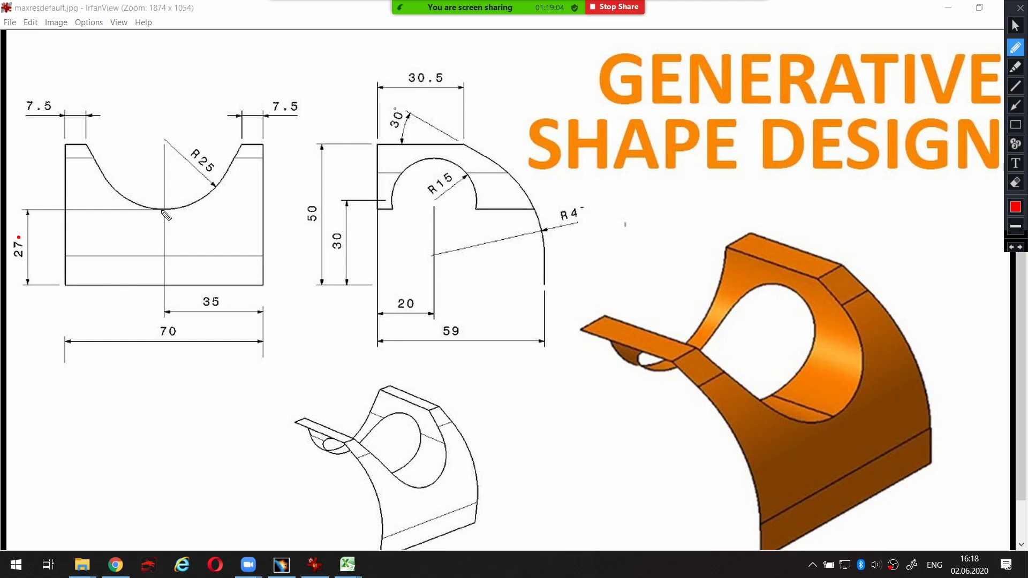
{"action": "left_click_drag", "start_coordinate": [164, 209], "coordinate": [167, 208]}
{"action": "left_click_drag", "start_coordinate": [135, 287], "coordinate": [162, 286]}
{"action": "key", "text": "Escape"}
{"action": "left_click", "coordinate": [316, 565]}
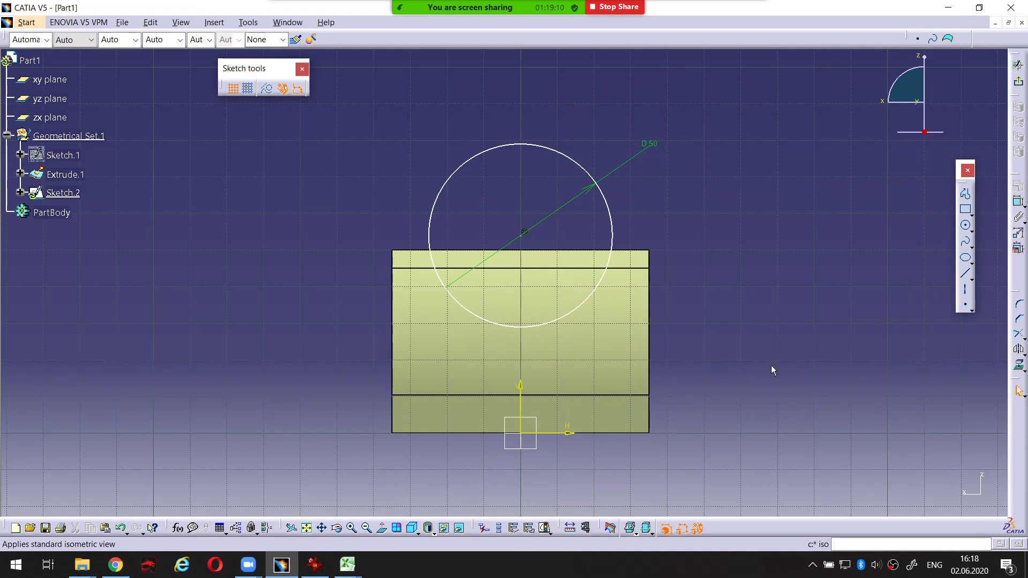
Add a distance dimension from the circle to the horizontal axis.
{"action": "left_click", "coordinate": [1018, 201]}
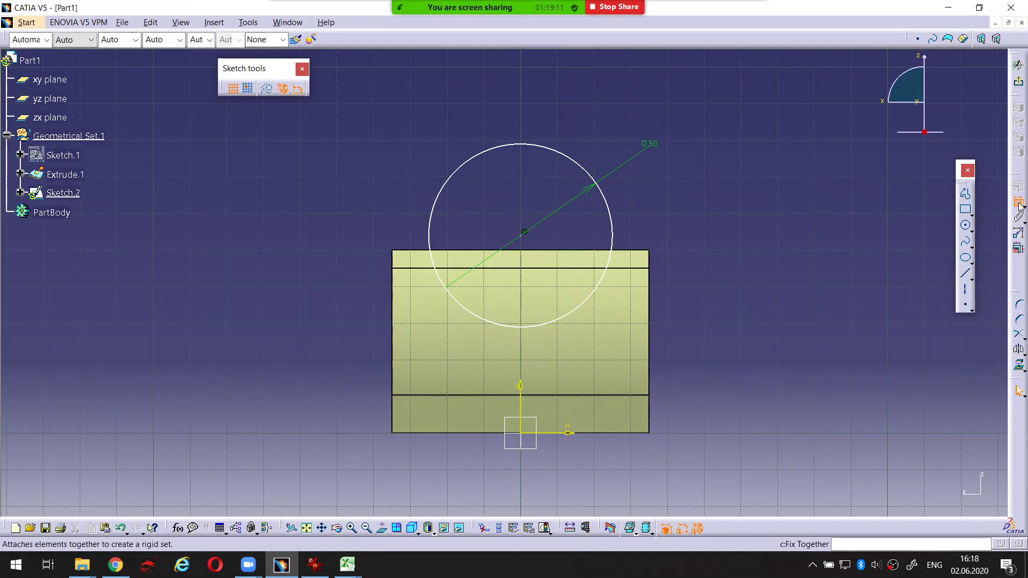
{"action": "left_click", "coordinate": [519, 326]}
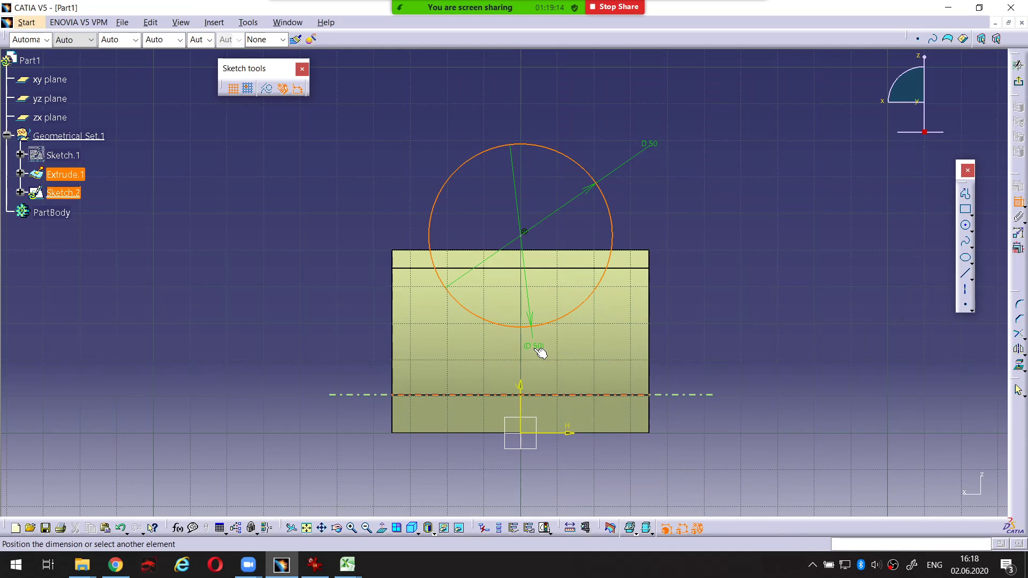
{"action": "left_click", "coordinate": [551, 432]}
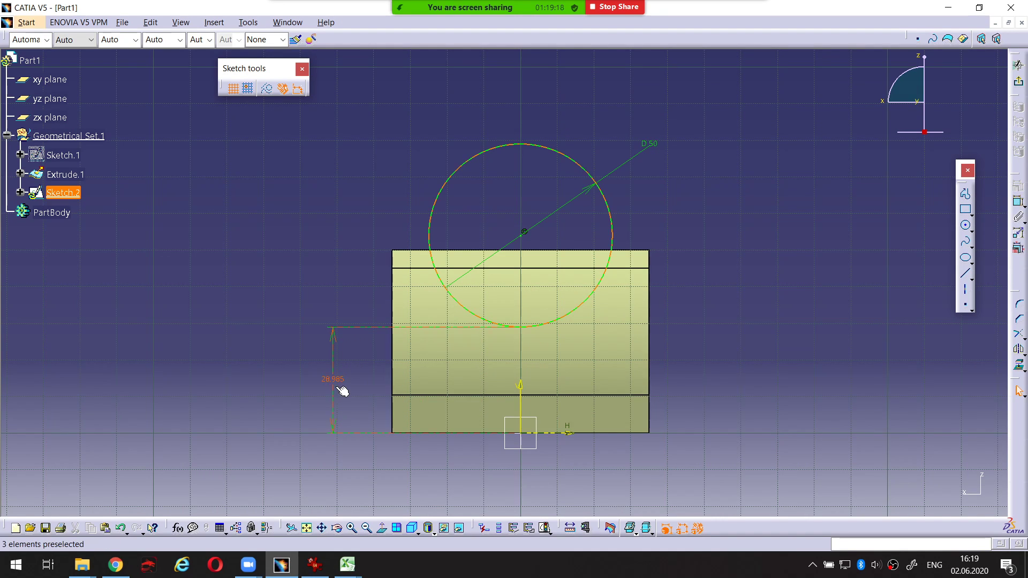
{"action": "left_click", "coordinate": [341, 391]}
Recheck the 27 height on the reference drawing, then minimize it.
{"action": "left_click", "coordinate": [317, 567]}
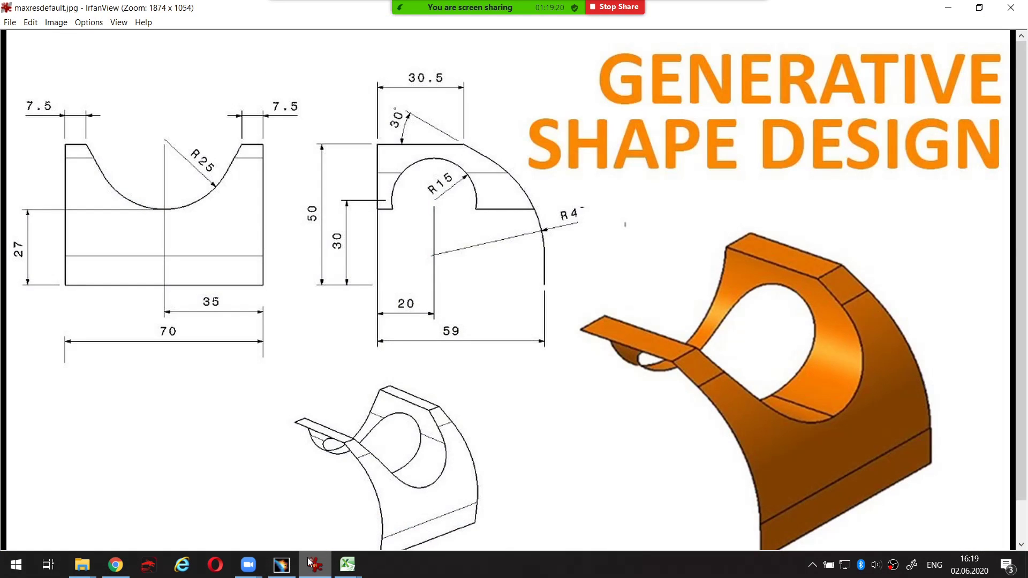
{"action": "key", "text": "ctrl+2"}
{"action": "mouse_move", "coordinate": [27, 242]}
{"action": "left_mouse_down"}
{"action": "mouse_move", "coordinate": [9, 244]}
{"action": "mouse_move", "coordinate": [26, 244]}
{"action": "left_mouse_up"}
{"action": "key", "text": "Escape"}
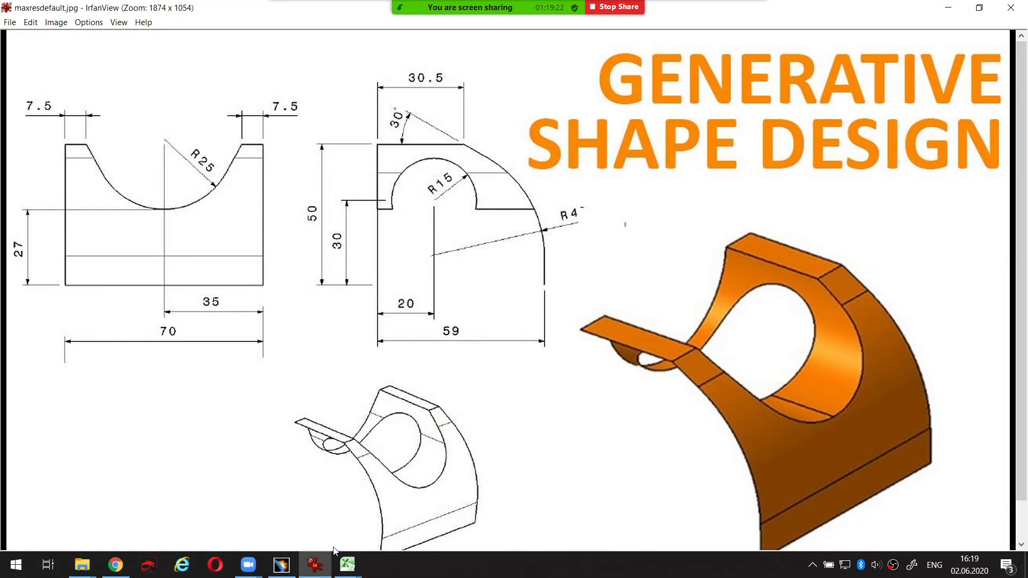
{"action": "left_click", "coordinate": [321, 563]}
Change the circle-to-axis distance from 28.985 to 27 mm.
{"action": "double_click", "coordinate": [332, 382]}
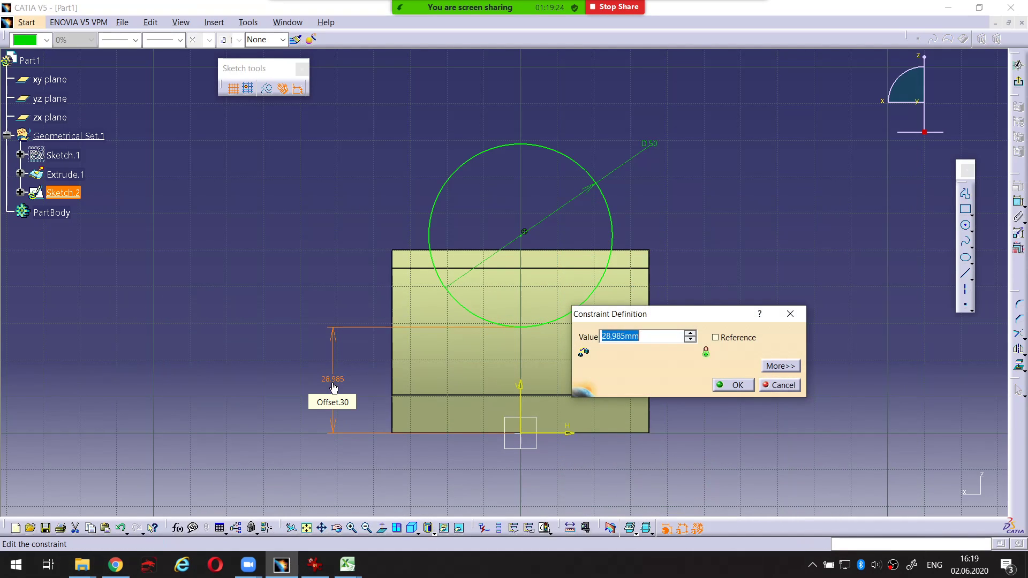
{"action": "type", "text": "27"}
{"action": "key", "text": "Return"}
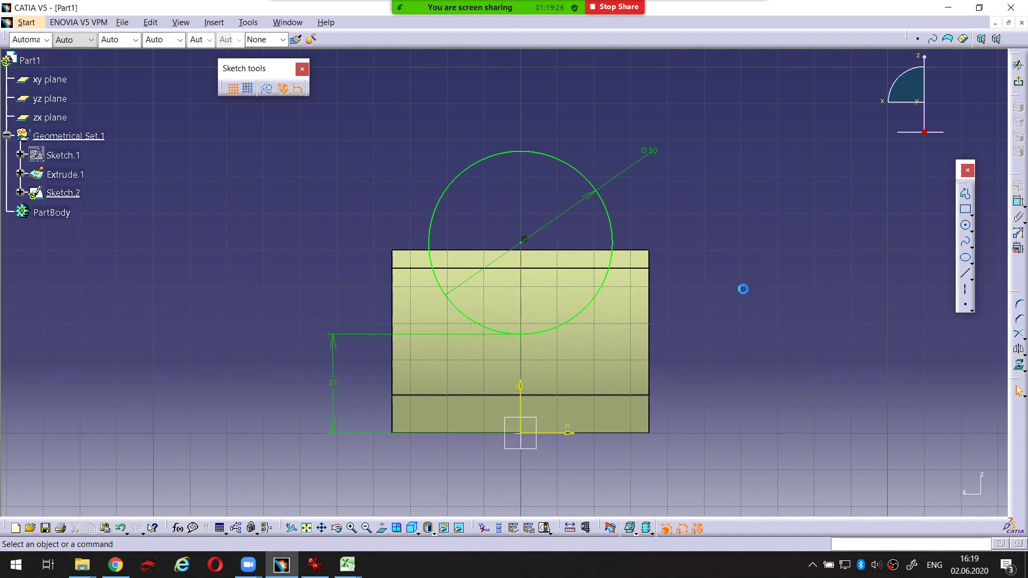
{"action": "mouse_move", "coordinate": [742, 289]}
{"action": "middle_mouse_down", "text": "ctrl"}
{"action": "mouse_move", "coordinate": [728, 288]}
{"action": "mouse_move", "coordinate": [743, 312]}
{"action": "middle_mouse_up", "text": "ctrl"}
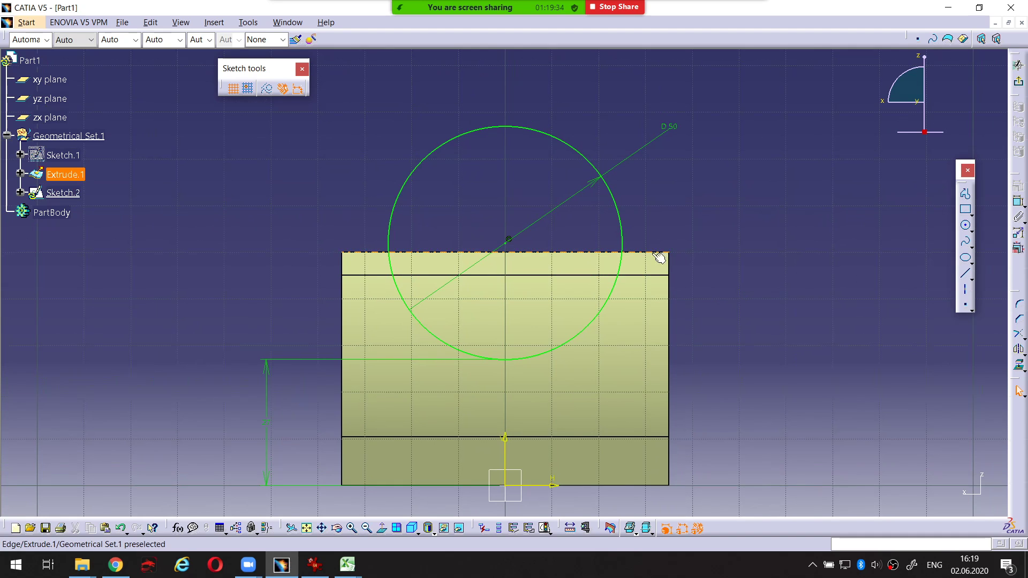
Inspect the extruded surface's top edge beside the circle, then restore the head-on sketch view.
{"action": "key", "text": "ctrl+alt+d"}
{"action": "left_click_drag", "start_coordinate": [605, 306], "coordinate": [635, 254]}
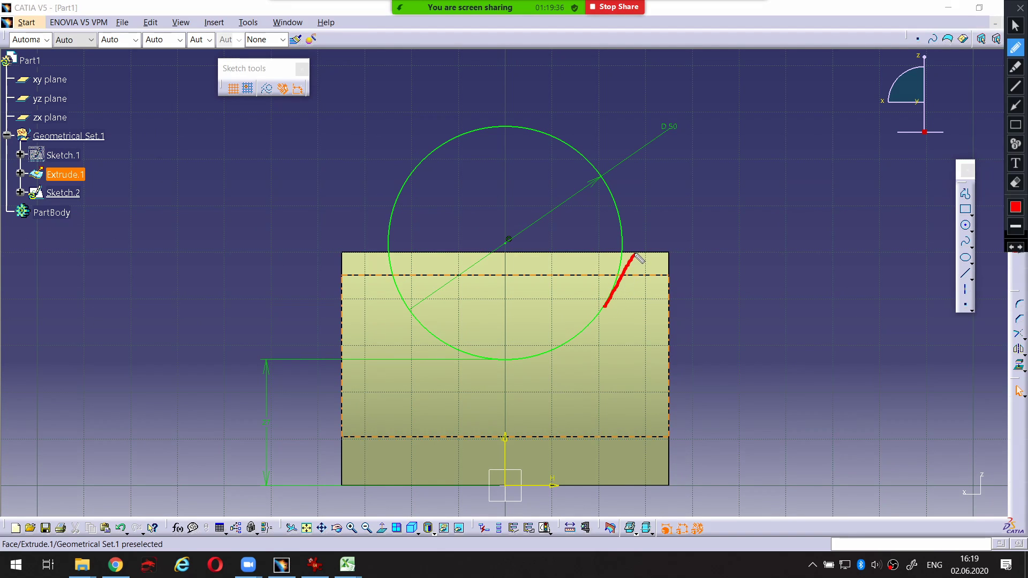
{"action": "key", "text": "Escape"}
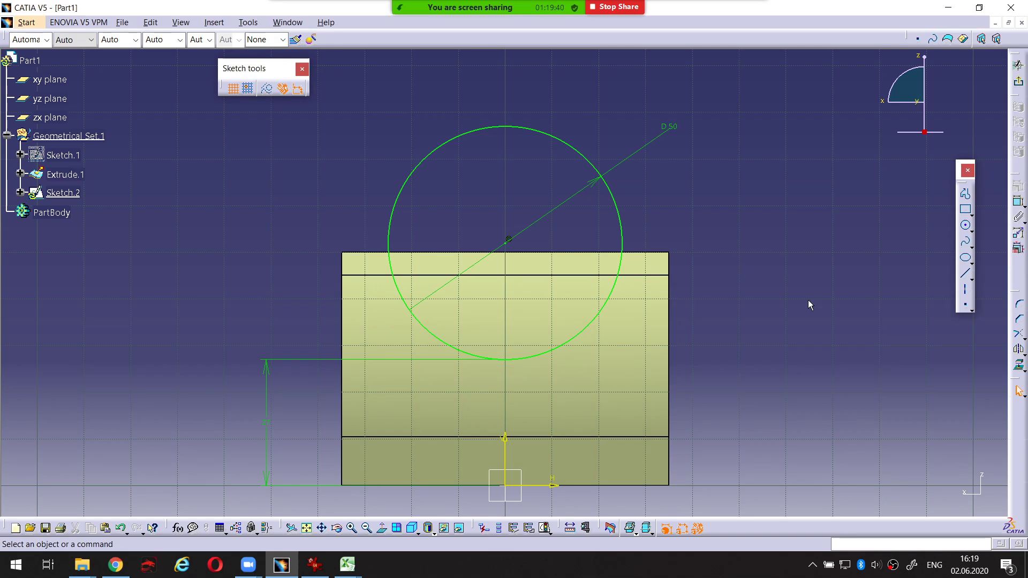
{"action": "mouse_move", "coordinate": [652, 246]}
{"action": "middle_mouse_down"}
{"action": "mouse_move", "coordinate": [640, 232]}
{"action": "mouse_move", "coordinate": [650, 257]}
{"action": "middle_mouse_up"}
{"action": "left_click", "coordinate": [650, 254]}
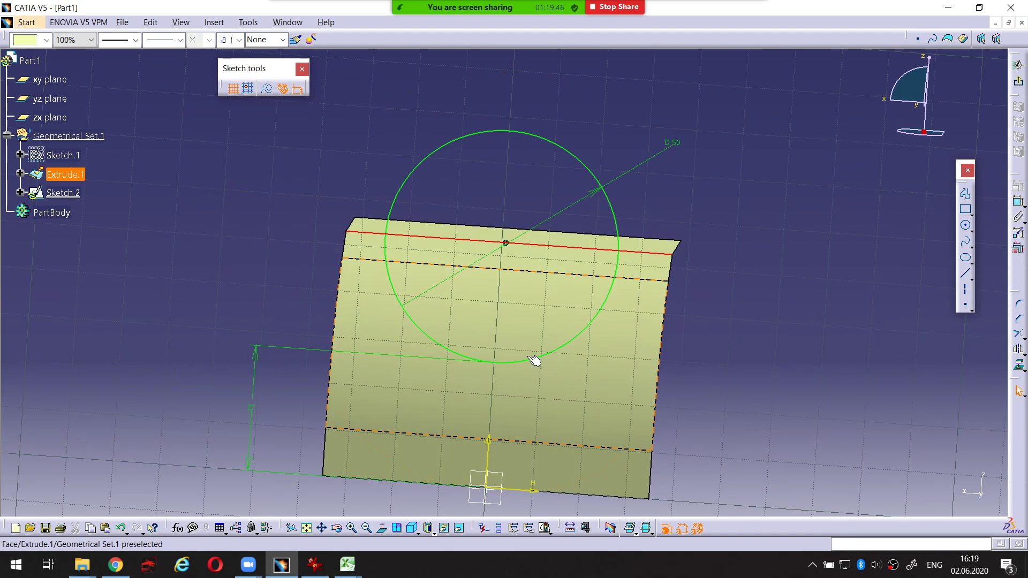
{"action": "left_click", "coordinate": [381, 529]}
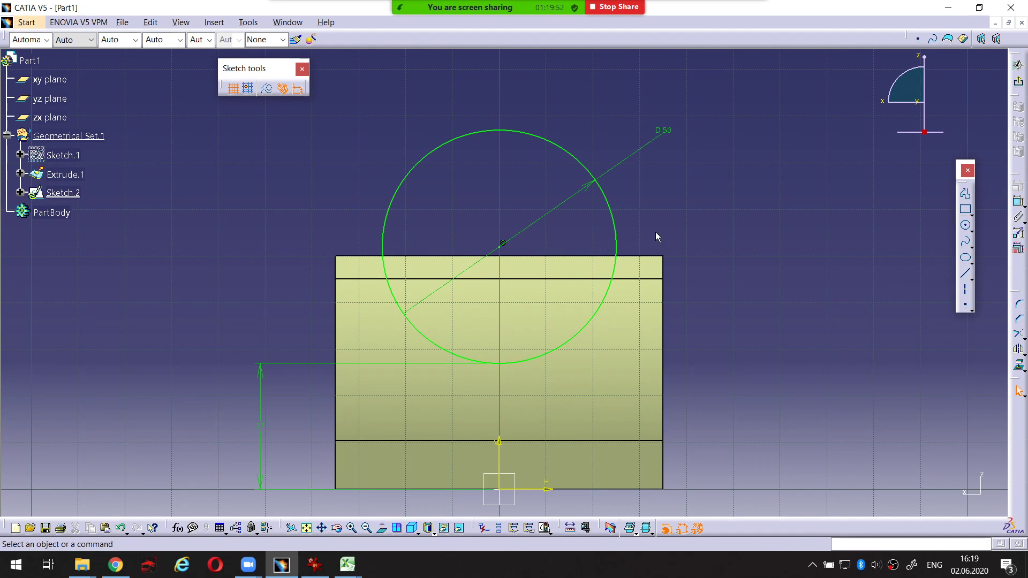
Project Extrude.1's top edge into the sketch as a construction line.
{"action": "left_click", "coordinate": [654, 256]}
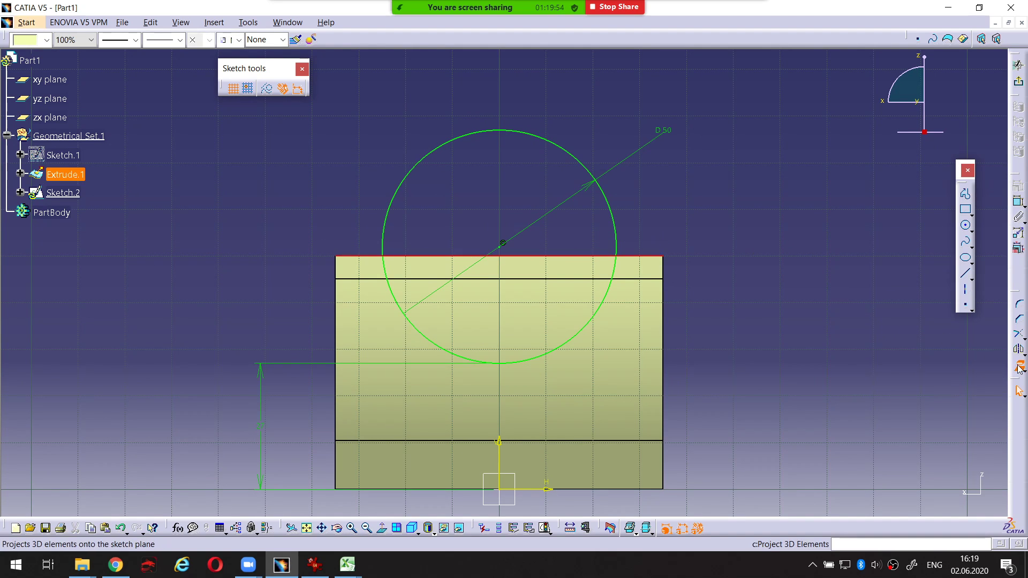
{"action": "left_click", "coordinate": [1018, 365]}
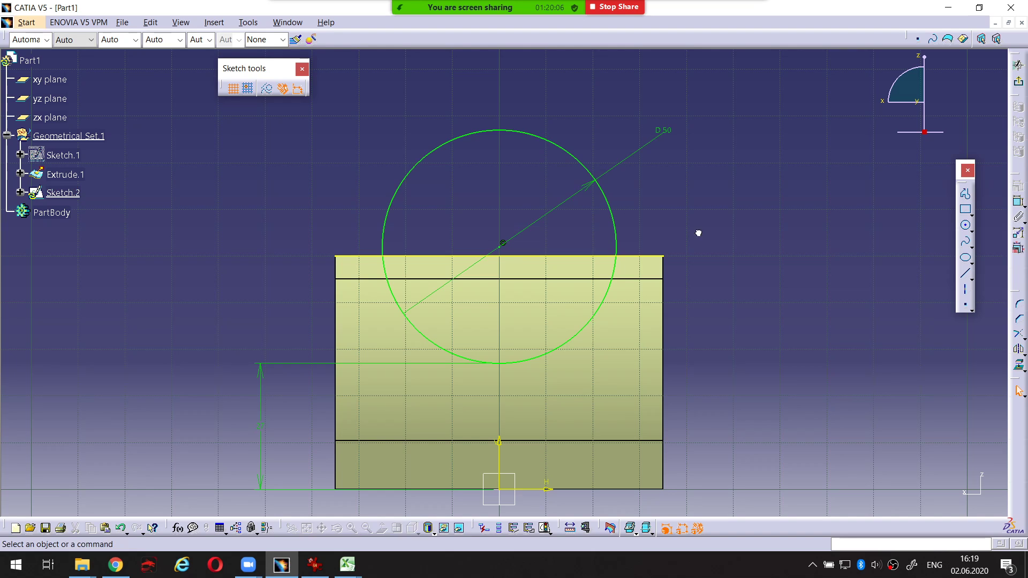
{"action": "left_click", "coordinate": [650, 258]}
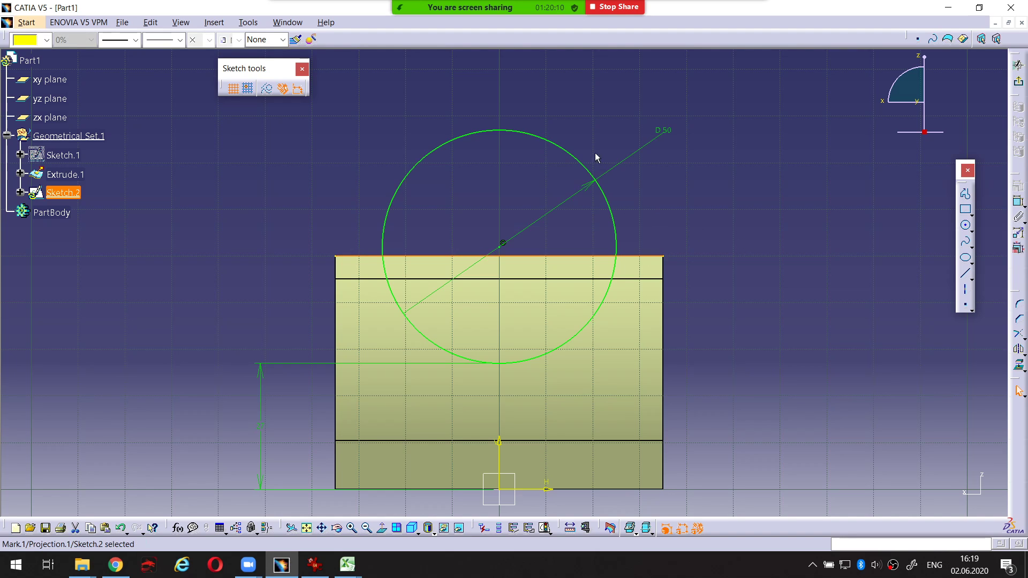
{"action": "left_click", "coordinate": [268, 91]}
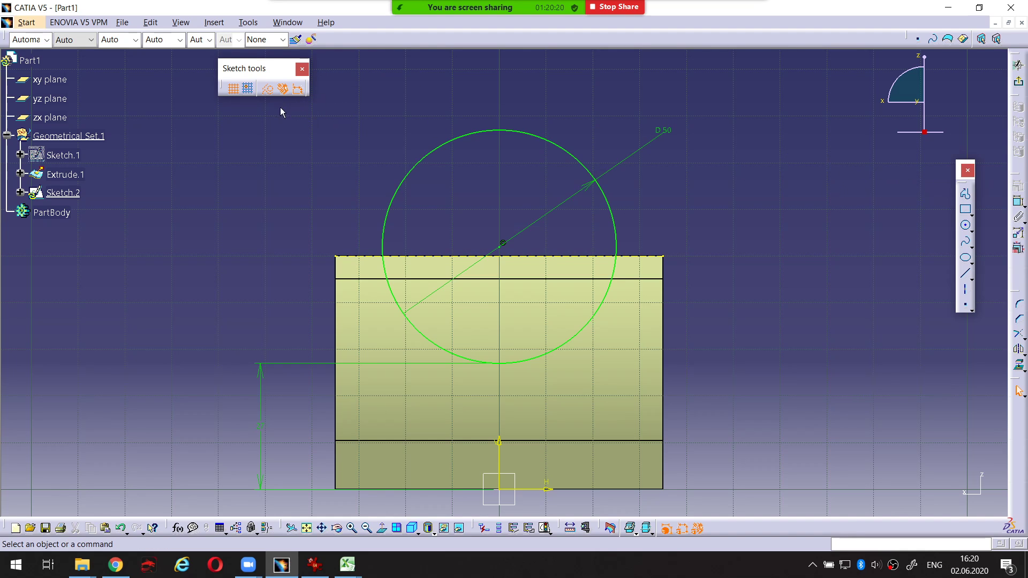
Convert the projected top edge back into a standard line.
{"action": "left_click", "coordinate": [965, 194]}
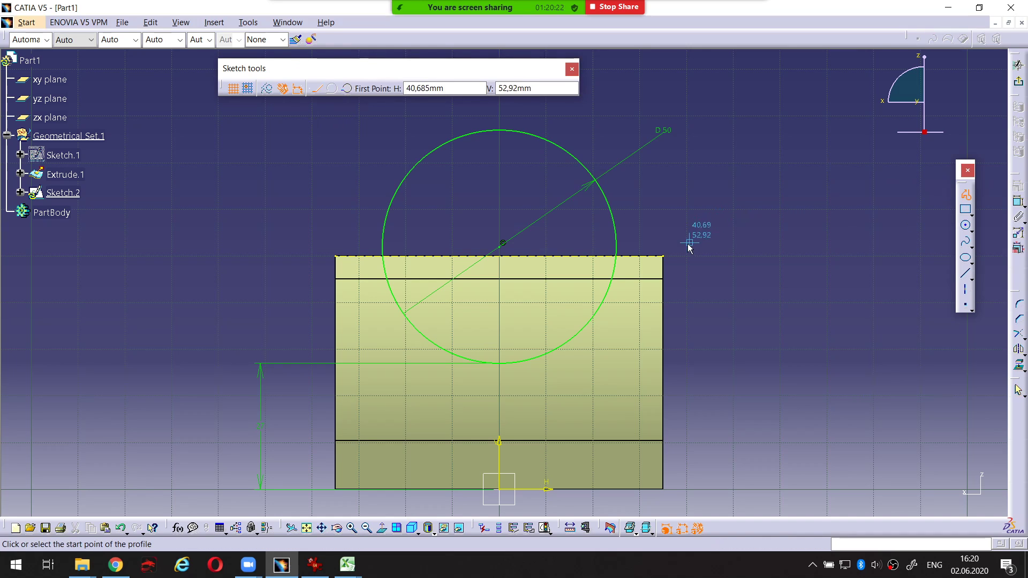
{"action": "left_click", "coordinate": [662, 257]}
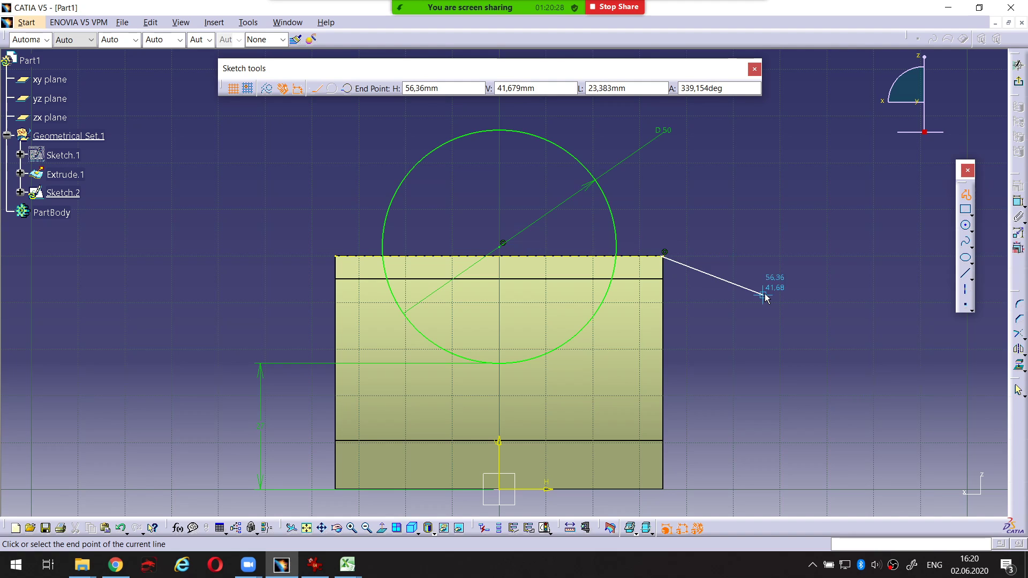
{"action": "key", "text": "Escape"}
{"action": "middle_click_drag", "start_coordinate": [755, 285], "coordinate": [758, 299]}
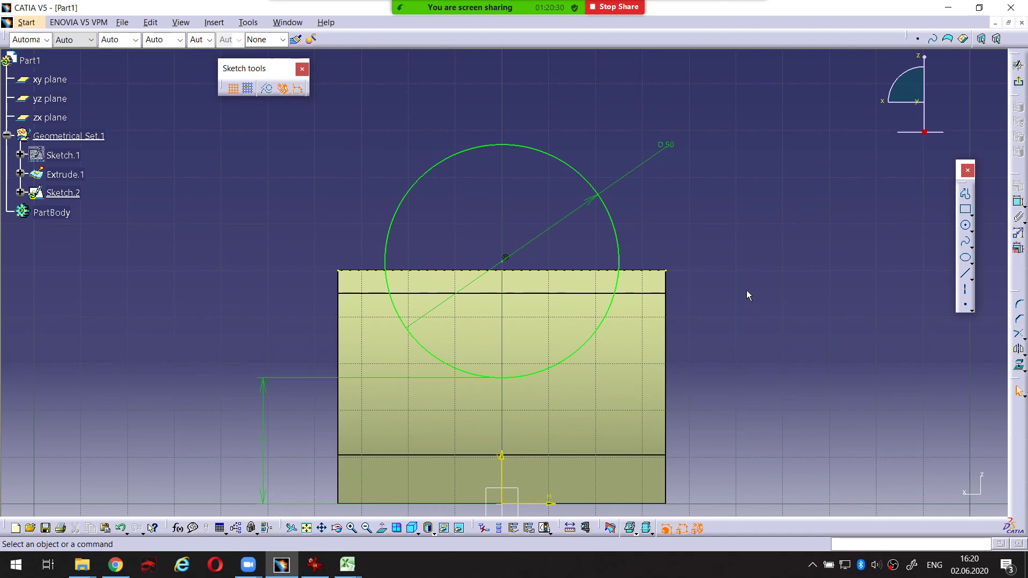
{"action": "left_click", "coordinate": [600, 272]}
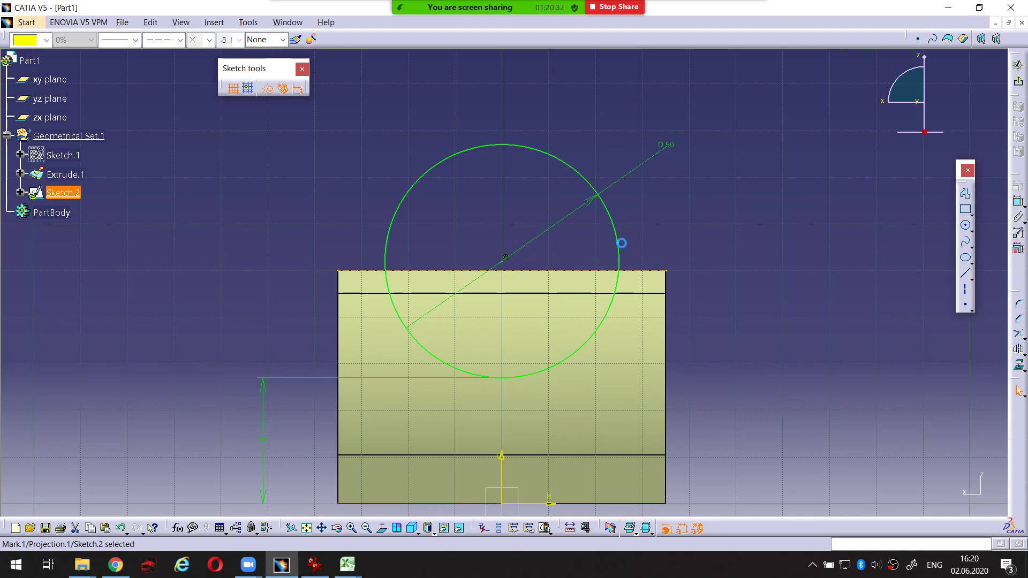
{"action": "left_click", "coordinate": [719, 204]}
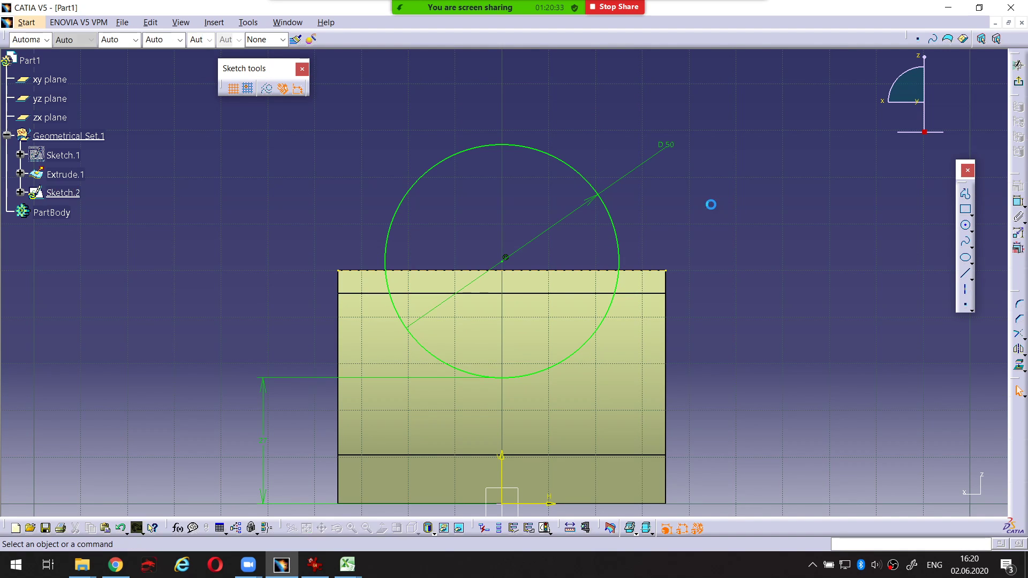
{"action": "left_click", "coordinate": [647, 270]}
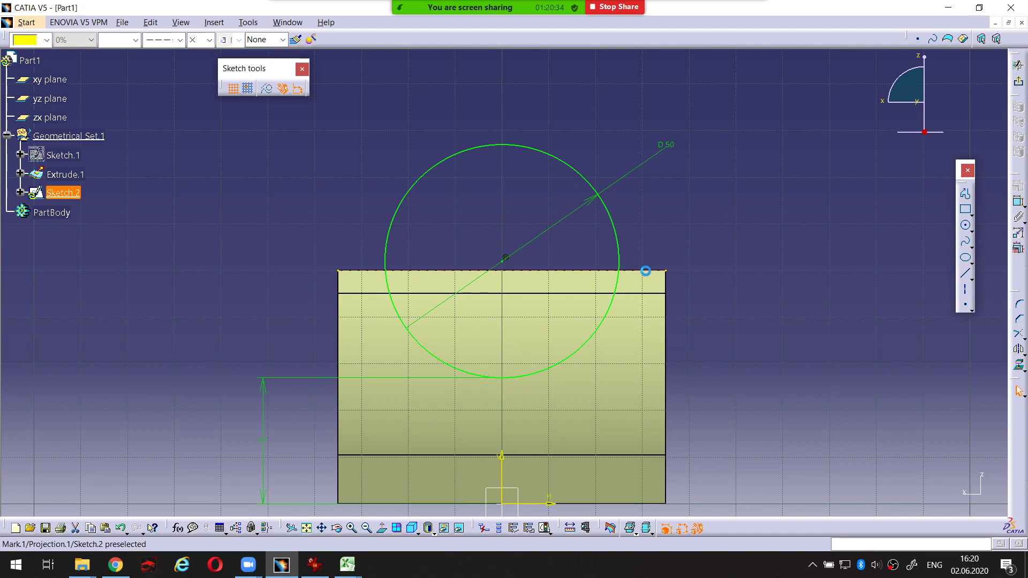
{"action": "left_click", "coordinate": [270, 91]}
{"action": "left_click", "coordinate": [769, 313]}
{"action": "mouse_move", "coordinate": [769, 314]}
{"action": "middle_mouse_down"}
{"action": "mouse_move", "coordinate": [775, 300]}
{"action": "mouse_move", "coordinate": [744, 266]}
{"action": "middle_mouse_up"}
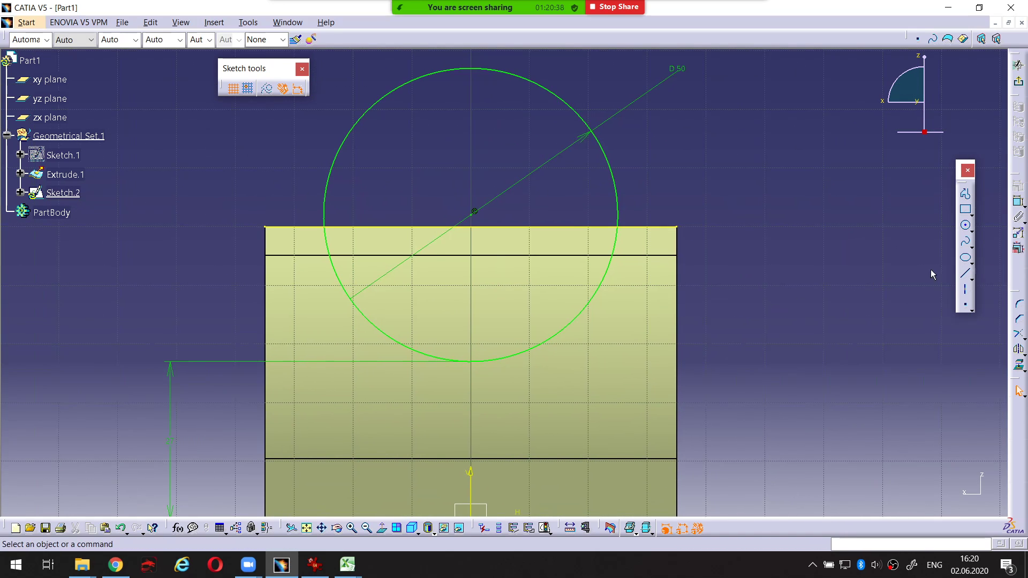
Draw a short line from a point on the circle up to the block's top edge.
{"action": "left_click", "coordinate": [965, 193]}
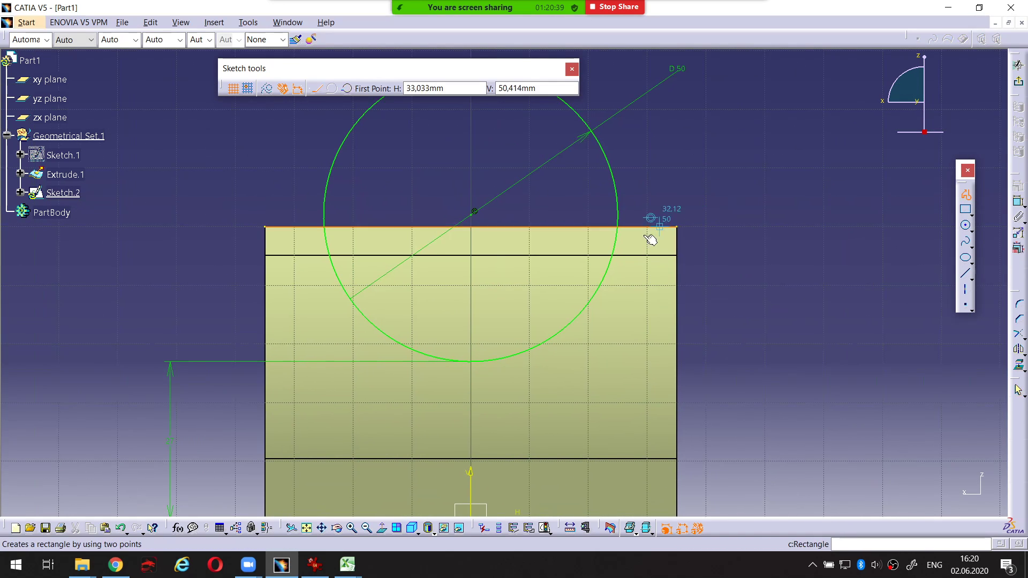
{"action": "left_click", "coordinate": [606, 277]}
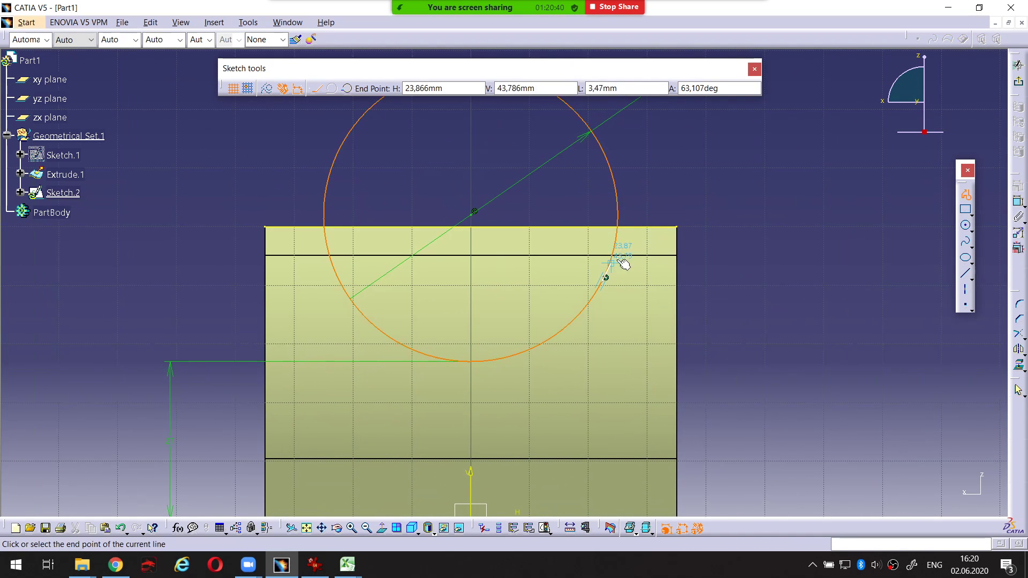
{"action": "left_click", "coordinate": [647, 226]}
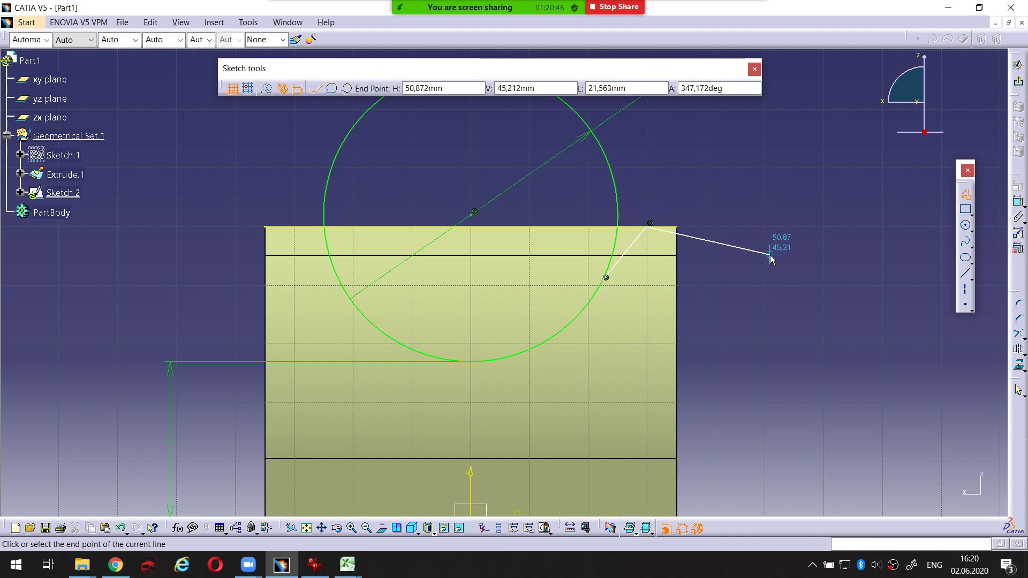
{"action": "key", "text": "Escape"}
{"action": "mouse_move", "coordinate": [752, 265]}
{"action": "middle_mouse_down"}
{"action": "mouse_move", "coordinate": [704, 280]}
{"action": "mouse_move", "coordinate": [753, 249]}
{"action": "mouse_move", "coordinate": [721, 253]}
{"action": "middle_mouse_up"}
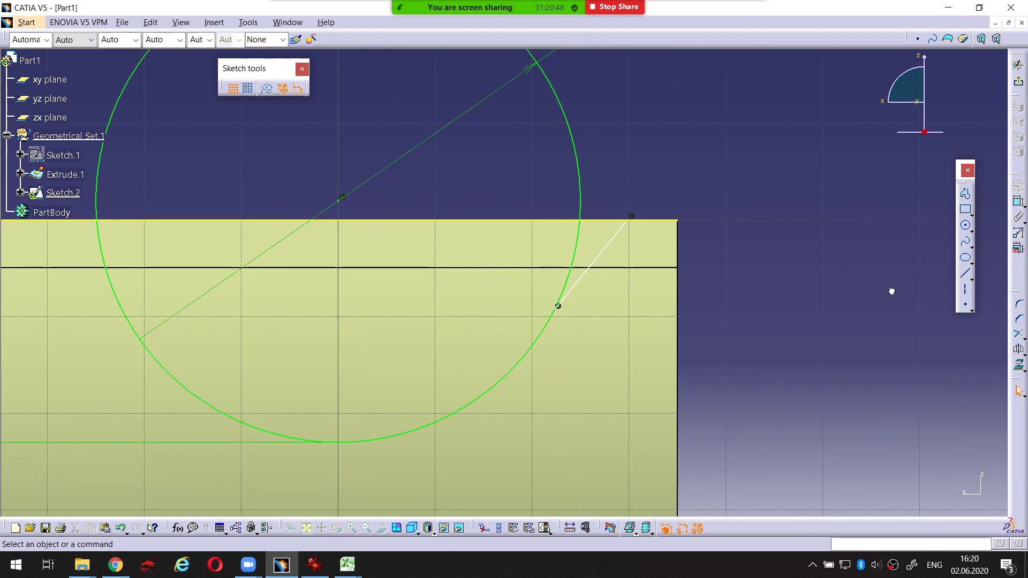
Dimension the line's top end 7.5 mm from the block's right edge.
{"action": "left_click", "coordinate": [1018, 202]}
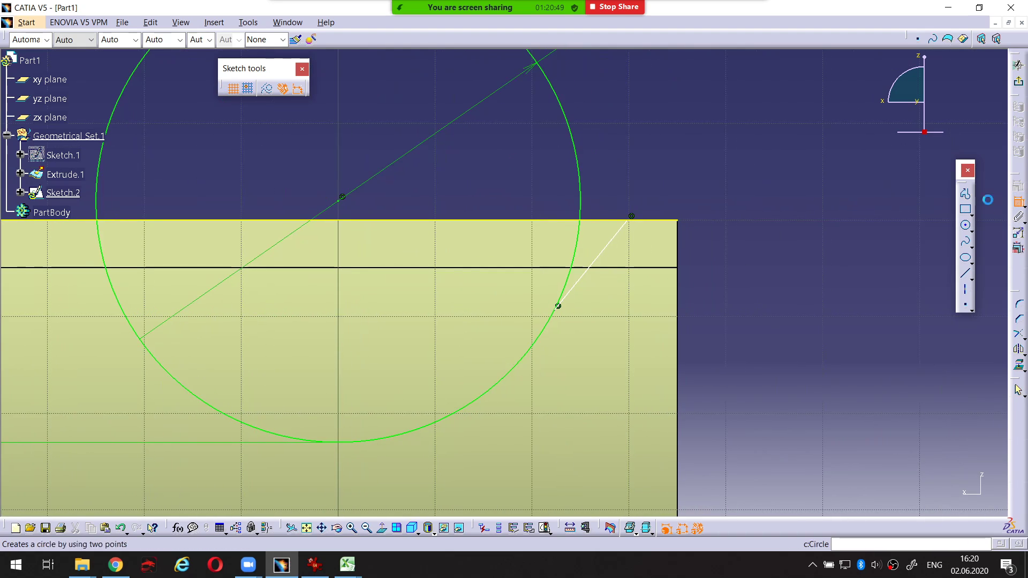
{"action": "left_click", "coordinate": [677, 218]}
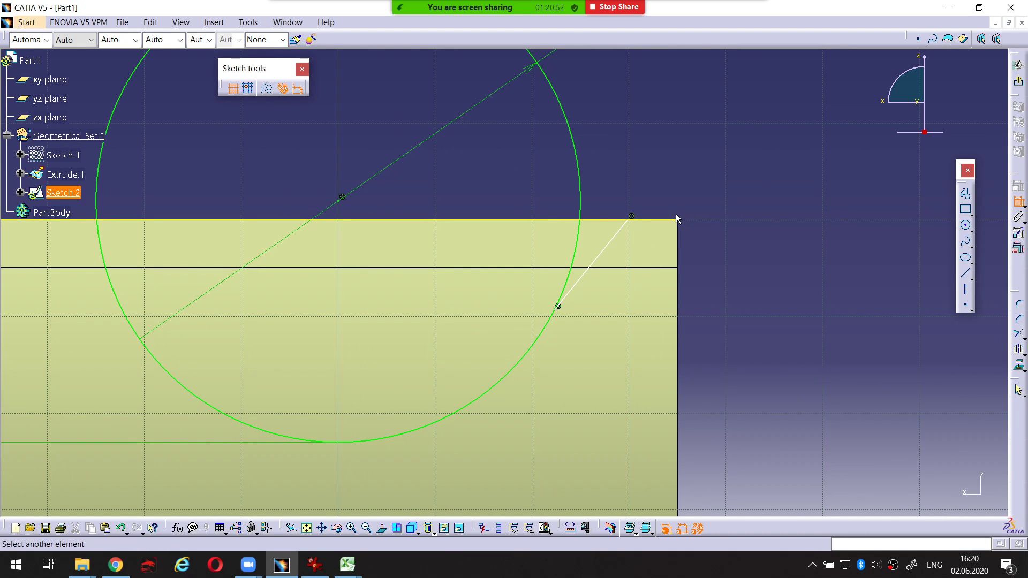
{"action": "left_click", "coordinate": [627, 220]}
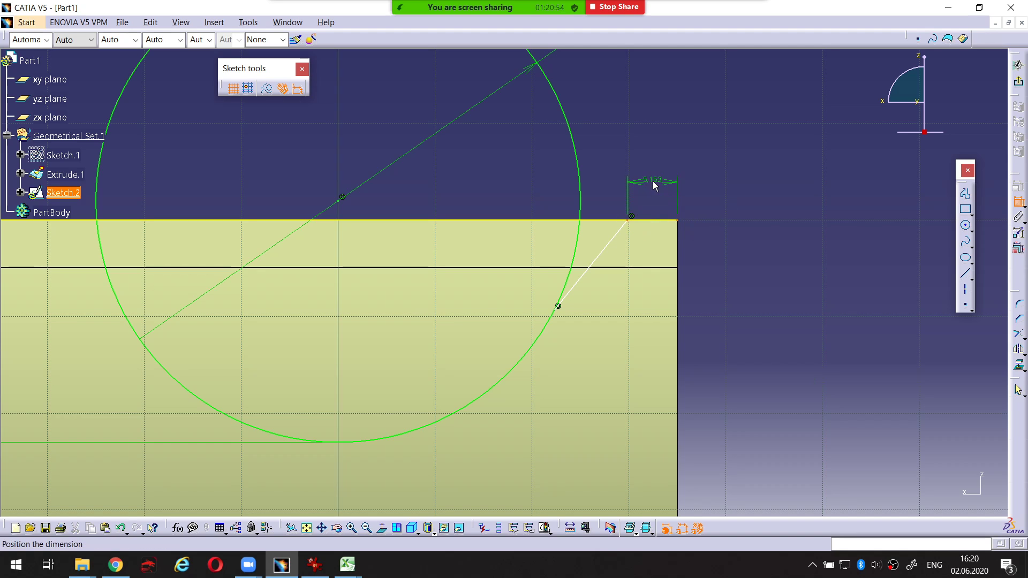
{"action": "left_click", "coordinate": [657, 180]}
{"action": "type", "text": "7.5"}
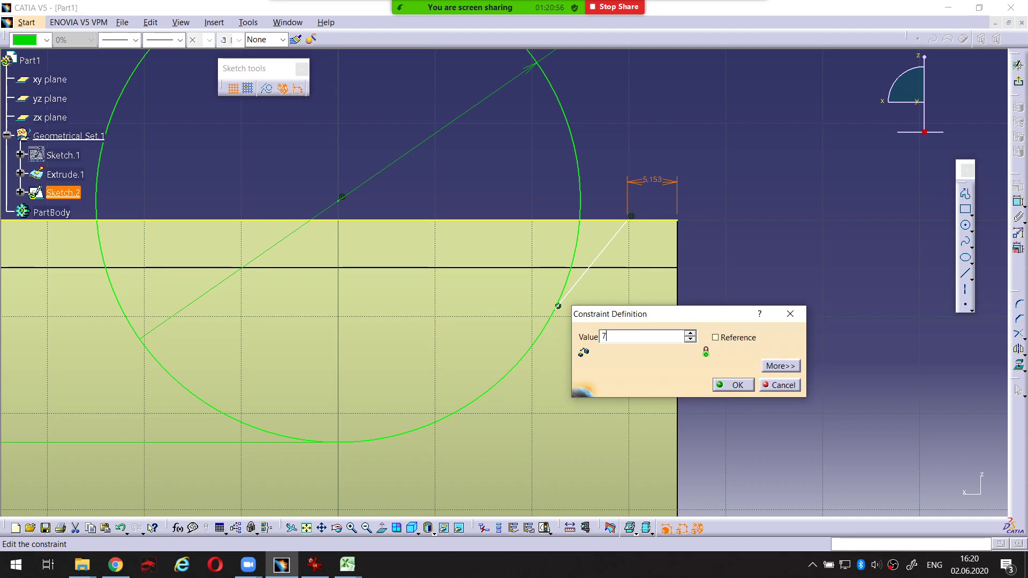
{"action": "key", "text": "Return"}
{"action": "left_click", "coordinate": [832, 221]}
{"action": "middle_click_drag", "start_coordinate": [832, 221], "coordinate": [823, 241]}
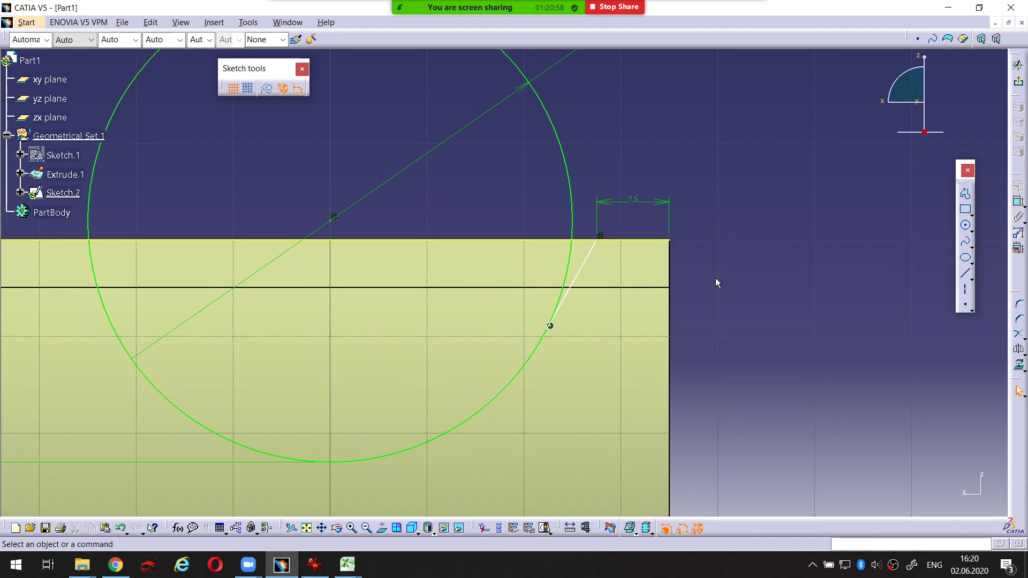
Make the short line tangent to the 50 mm circle.
{"action": "left_click", "coordinate": [587, 271]}
{"action": "left_click", "coordinate": [532, 354], "text": "ctrl"}
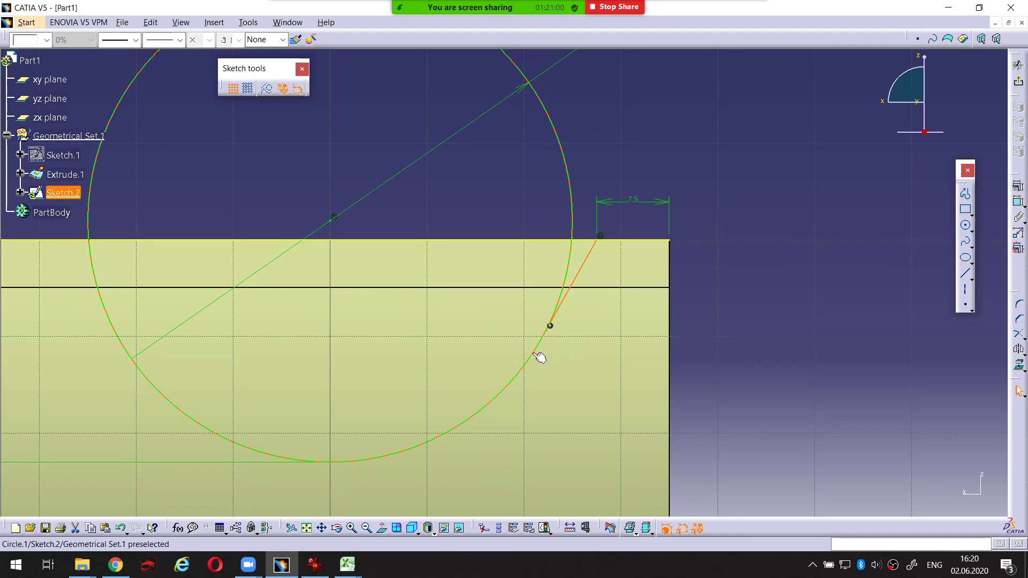
{"action": "left_click", "coordinate": [751, 338]}
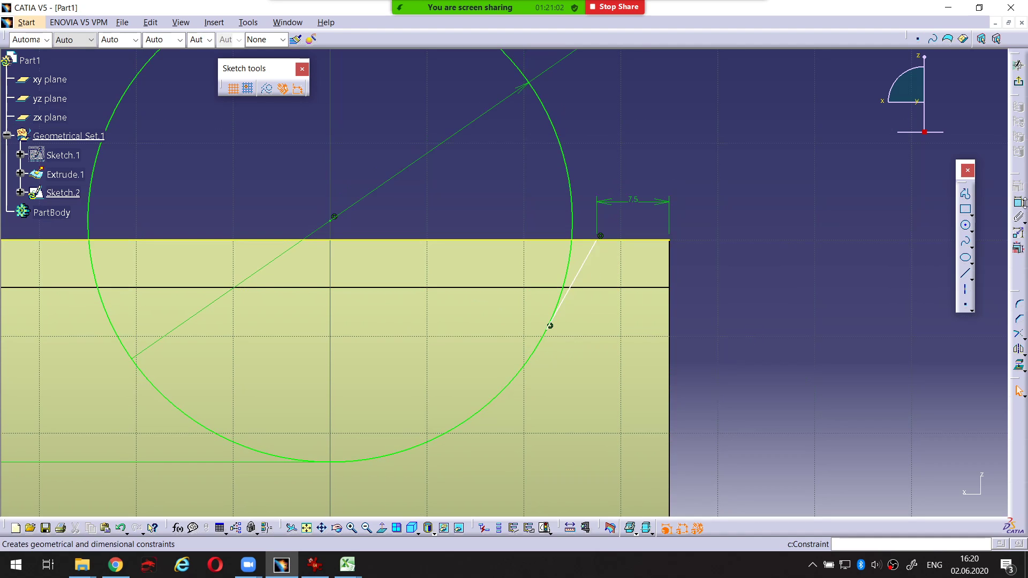
{"action": "left_click", "coordinate": [1018, 204]}
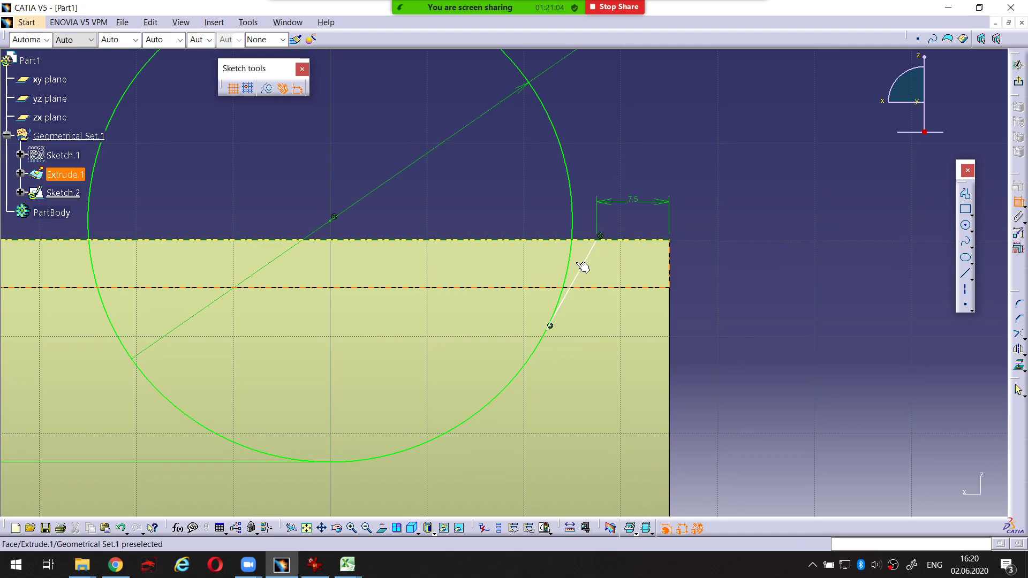
{"action": "left_click", "coordinate": [592, 249]}
{"action": "left_click", "coordinate": [572, 214]}
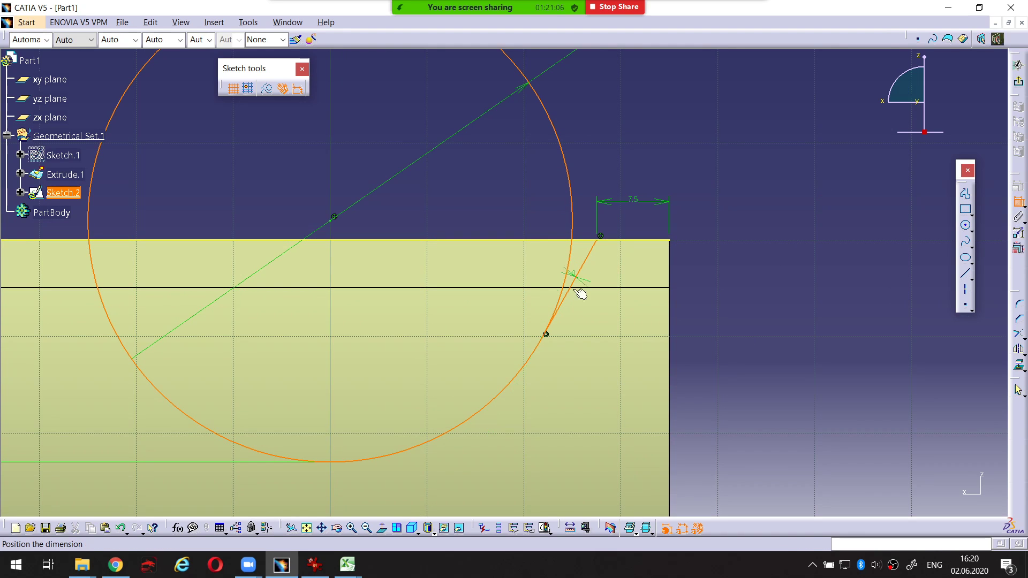
{"action": "right_click", "coordinate": [565, 388]}
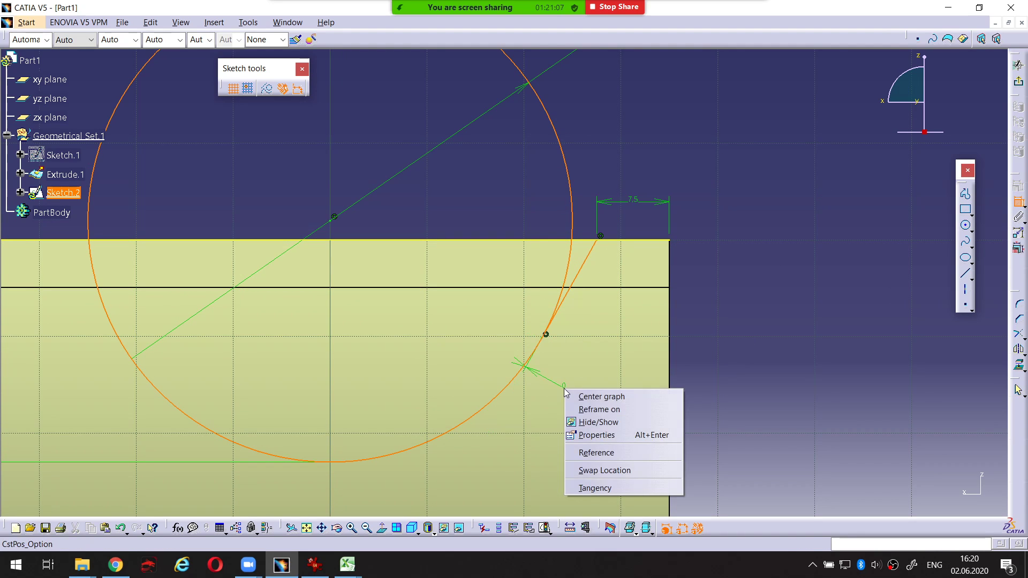
{"action": "left_click", "coordinate": [594, 487]}
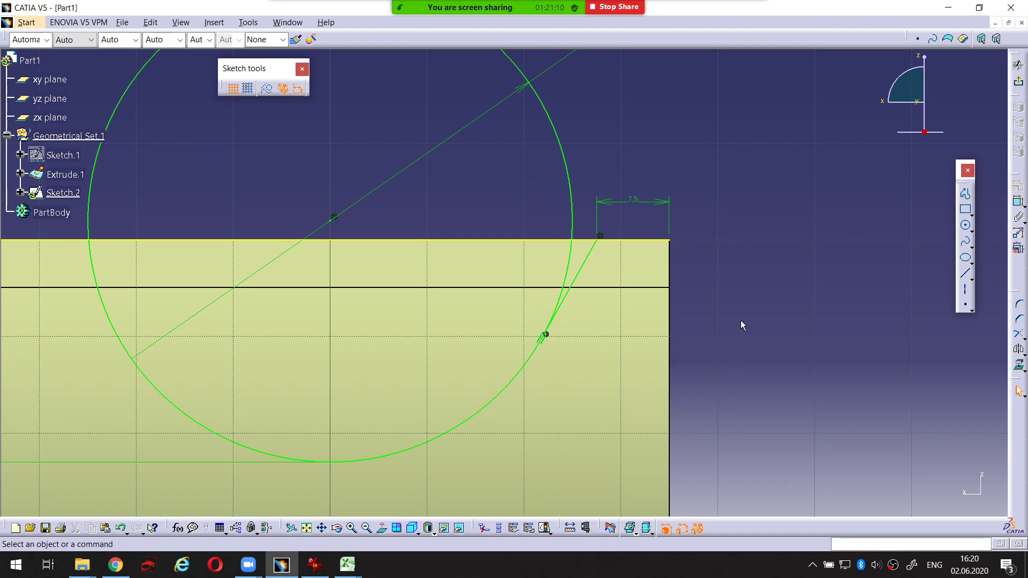
Mirror the tangent line across the vertical V axis onto the circle's left side.
{"action": "mouse_move", "coordinate": [740, 321]}
{"action": "middle_mouse_down"}
{"action": "mouse_move", "coordinate": [731, 327]}
{"action": "mouse_move", "coordinate": [781, 323]}
{"action": "mouse_move", "coordinate": [764, 304]}
{"action": "mouse_move", "coordinate": [840, 272]}
{"action": "middle_mouse_up"}
{"action": "middle_click_drag", "start_coordinate": [779, 257], "coordinate": [777, 266]}
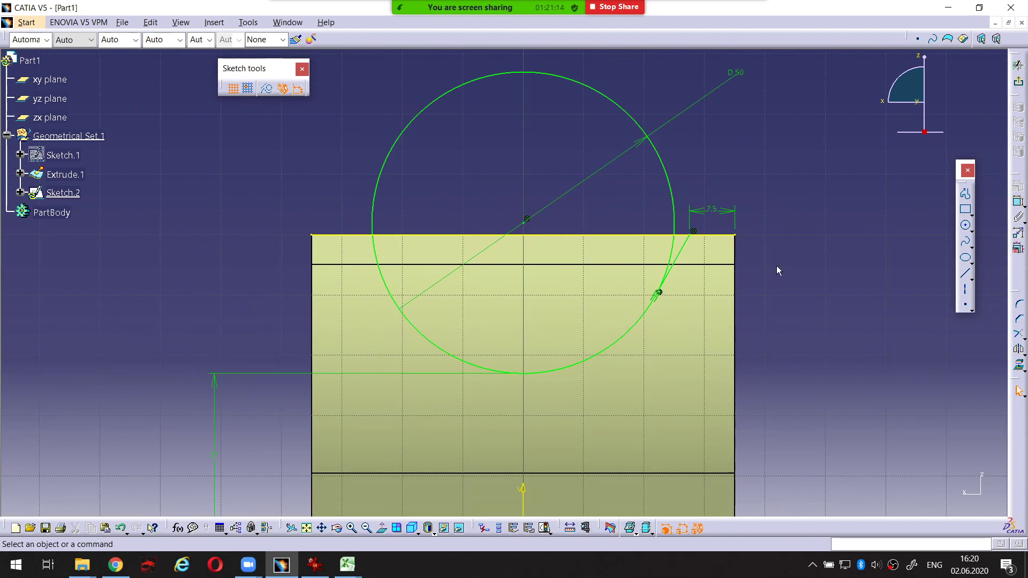
{"action": "left_click", "coordinate": [684, 245]}
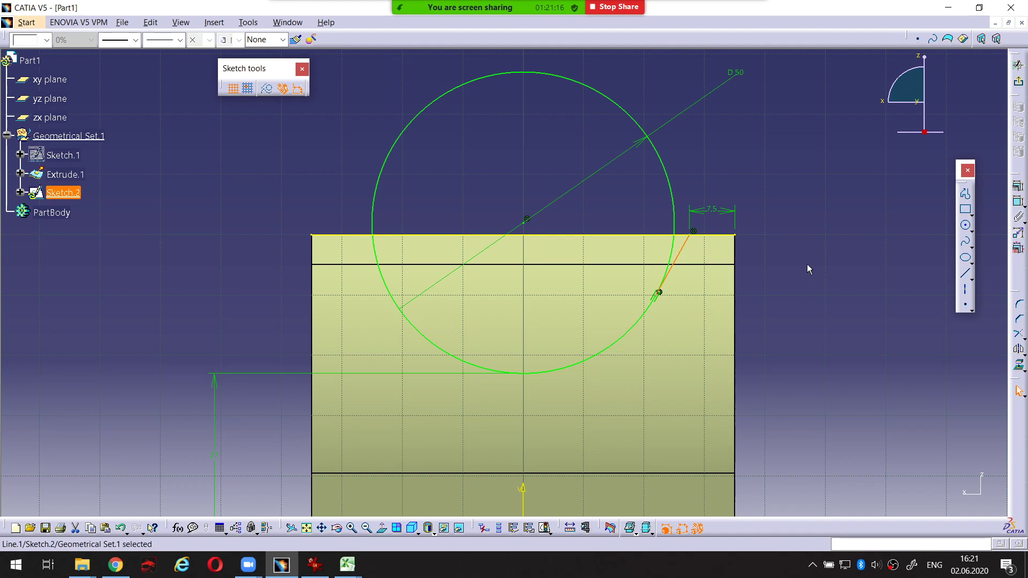
{"action": "middle_click_drag", "start_coordinate": [803, 269], "coordinate": [788, 182]}
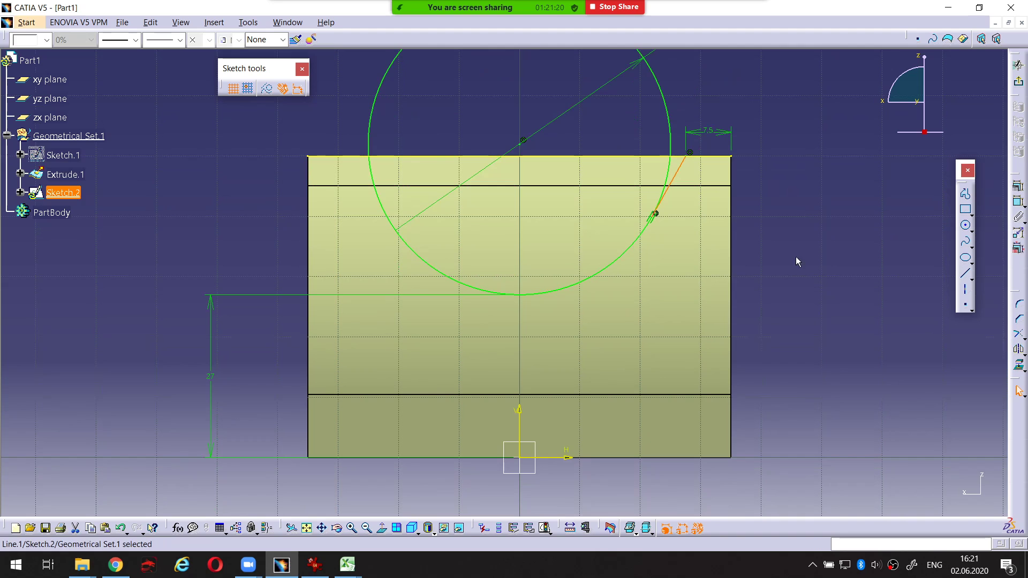
{"action": "left_click", "coordinate": [1018, 351]}
{"action": "middle_click_drag", "start_coordinate": [594, 317], "coordinate": [598, 339]}
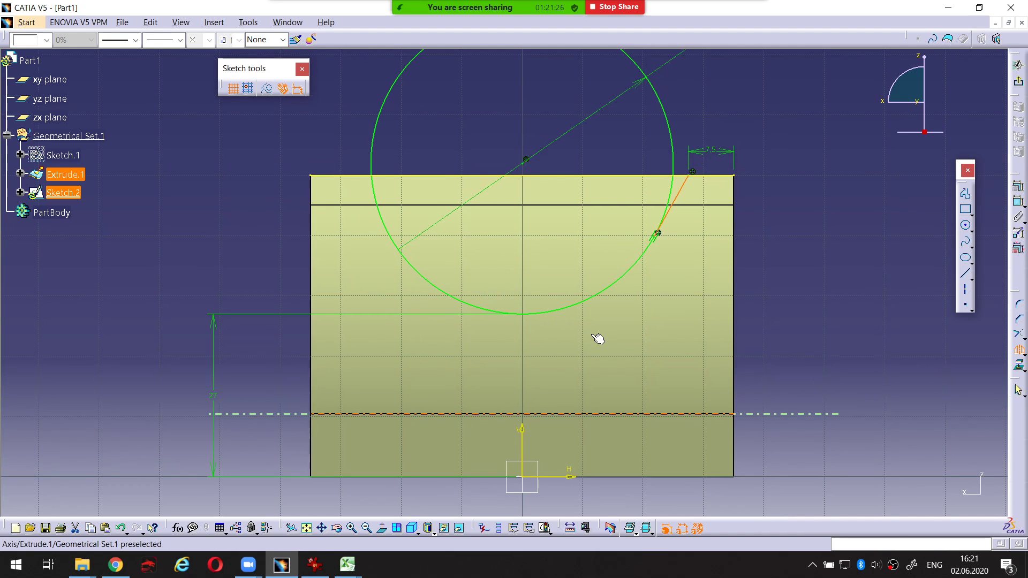
{"action": "left_click", "coordinate": [523, 430]}
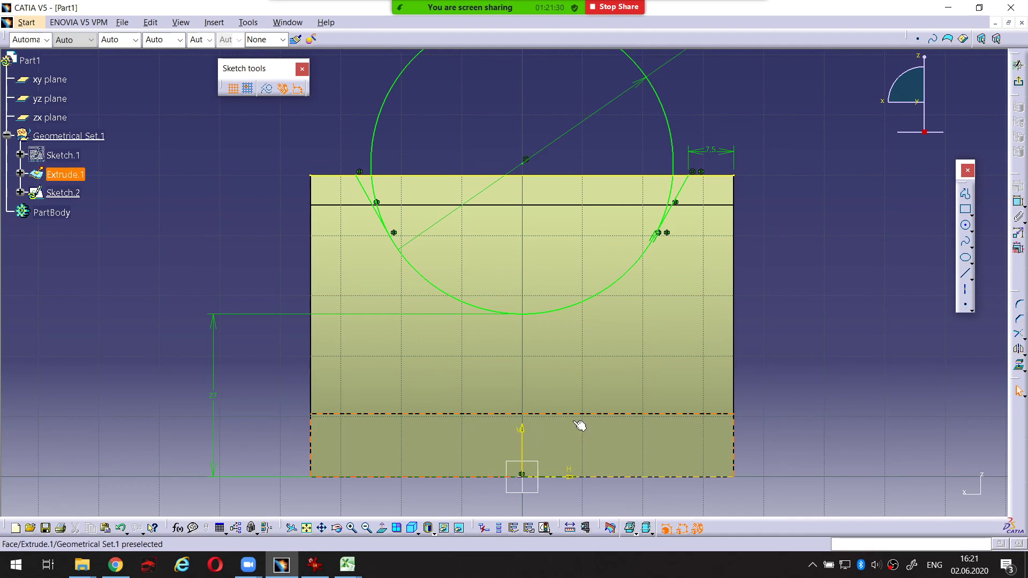
{"action": "mouse_move", "coordinate": [862, 289]}
{"action": "middle_mouse_down"}
{"action": "mouse_move", "coordinate": [817, 339]}
{"action": "mouse_move", "coordinate": [808, 314]}
{"action": "middle_mouse_up"}
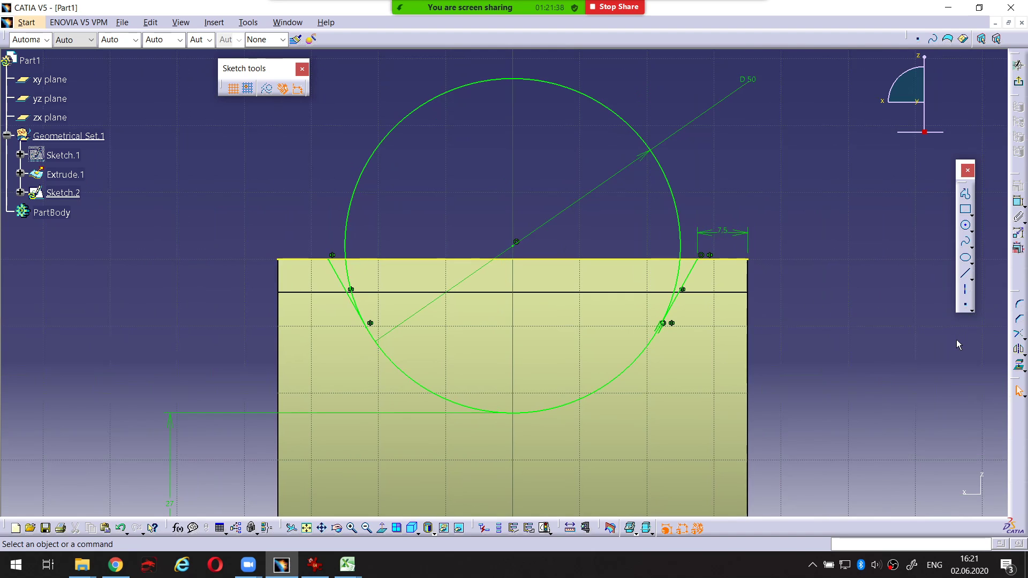
Quick Trim the circle's upper arc, small arc pieces and top-edge stubs away.
{"action": "left_click", "coordinate": [1018, 333]}
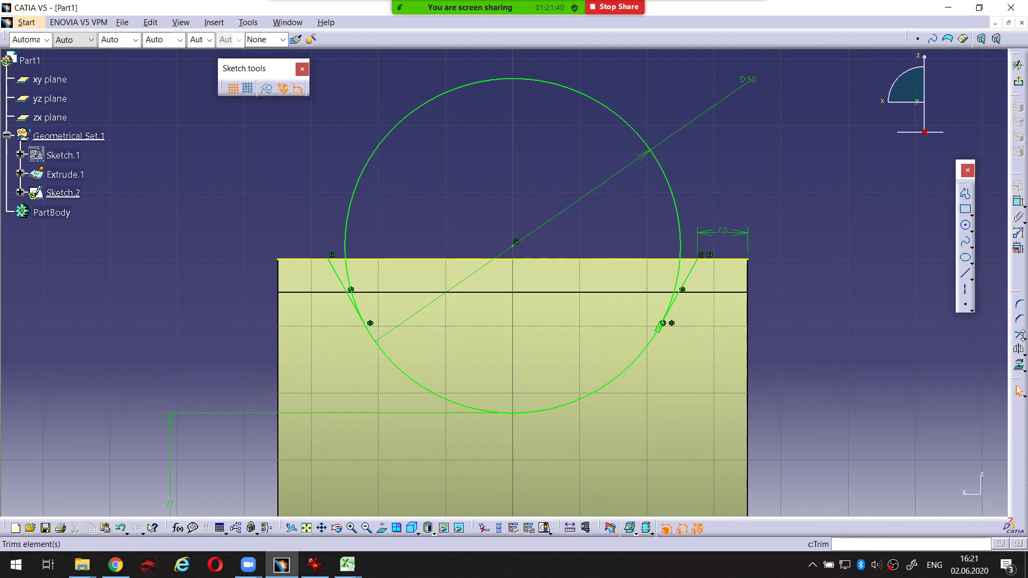
{"action": "left_click", "coordinate": [1021, 335]}
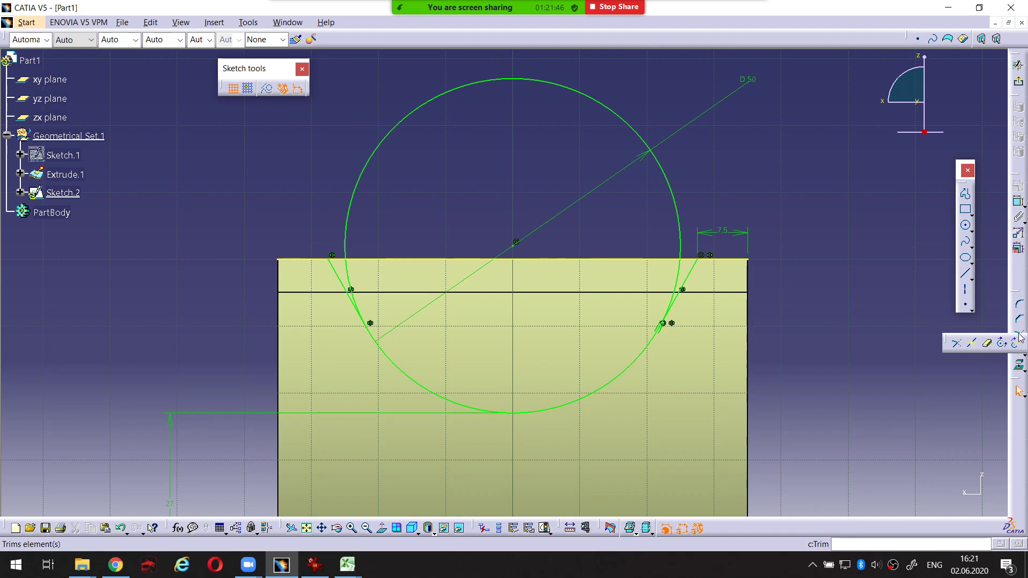
{"action": "left_click", "coordinate": [987, 344]}
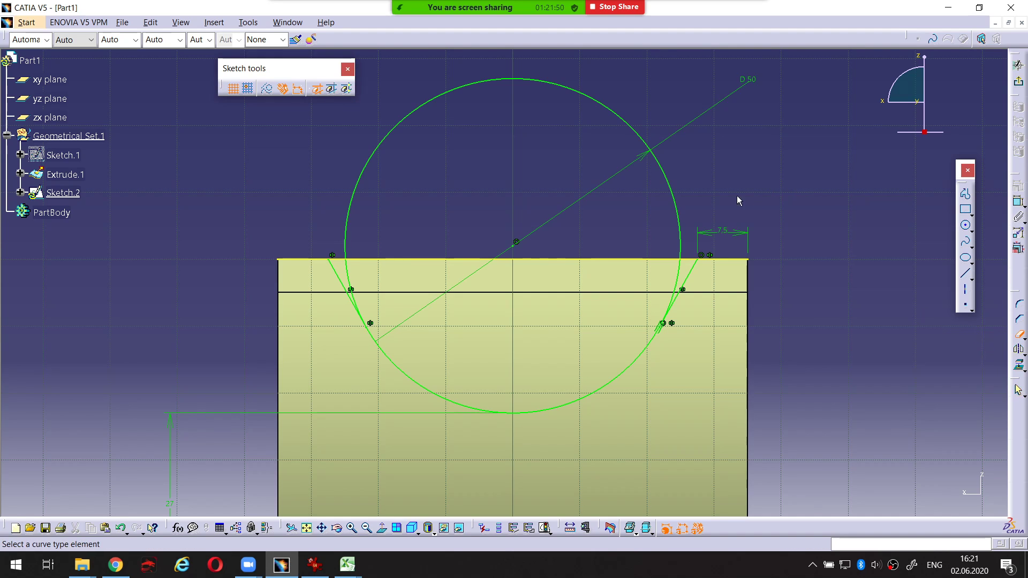
{"action": "left_click", "coordinate": [675, 196]}
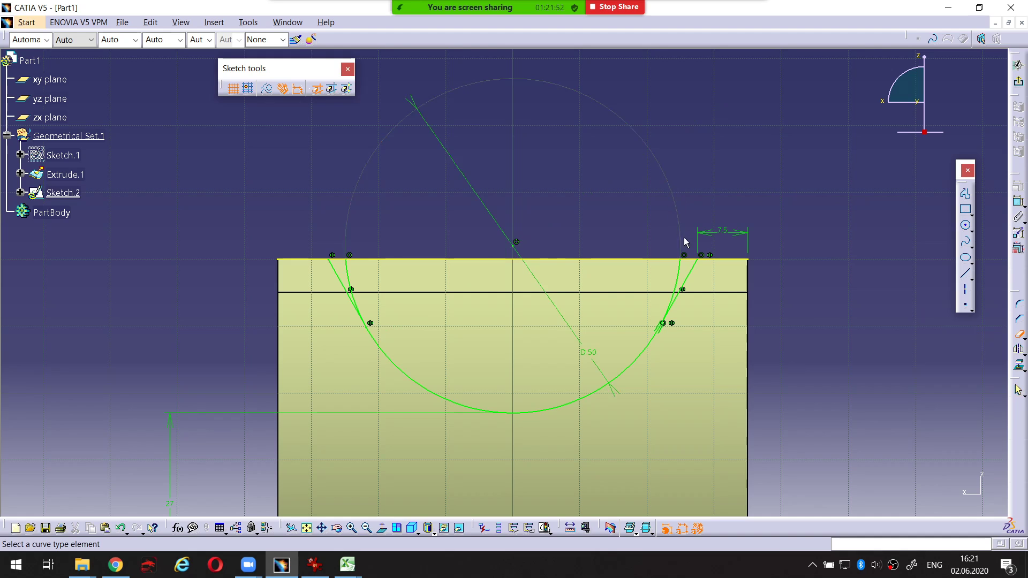
{"action": "left_click", "coordinate": [680, 266]}
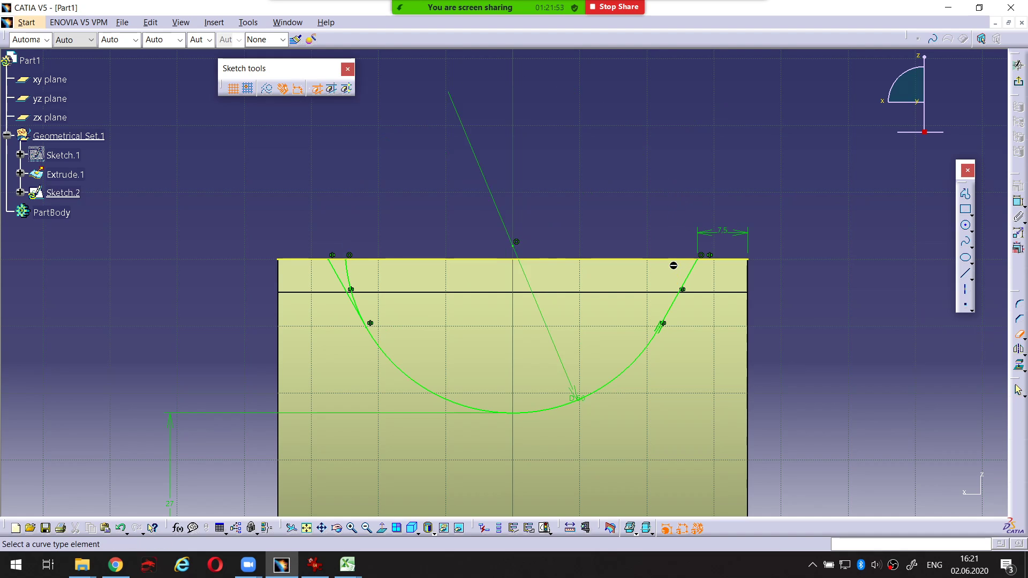
{"action": "left_click", "coordinate": [344, 267]}
{"action": "left_click", "coordinate": [608, 262]}
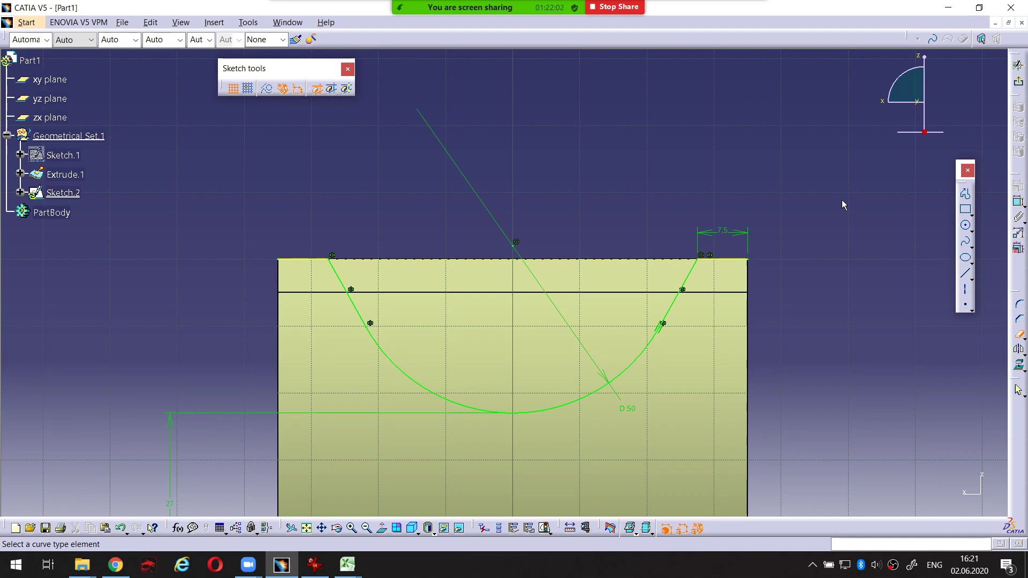
{"action": "left_click", "coordinate": [732, 260]}
{"action": "left_click", "coordinate": [310, 259]}
{"action": "mouse_move", "coordinate": [578, 242]}
{"action": "middle_mouse_down"}
{"action": "mouse_move", "coordinate": [569, 383]}
{"action": "mouse_move", "coordinate": [677, 374]}
{"action": "mouse_move", "coordinate": [534, 295]}
{"action": "middle_mouse_up"}
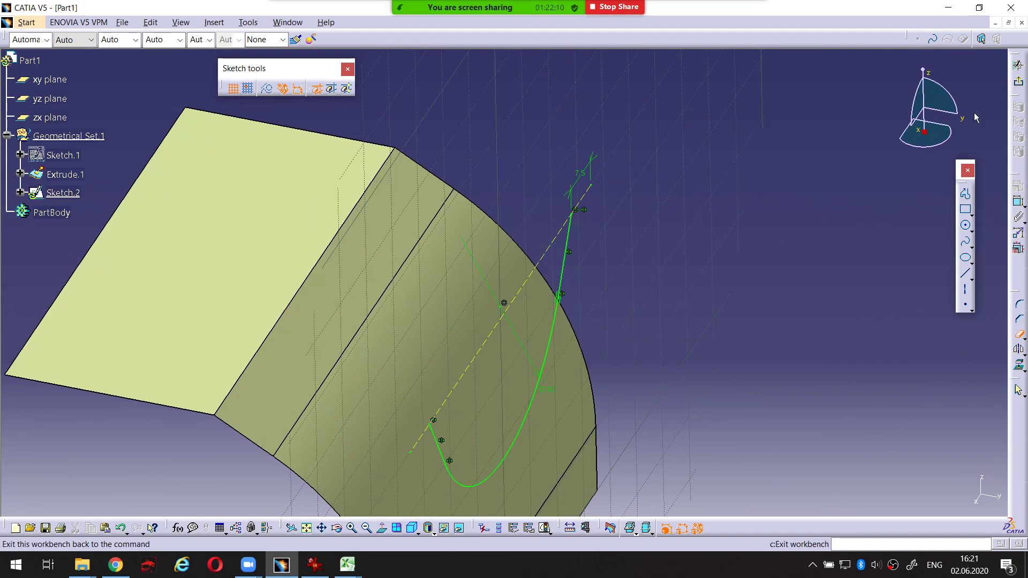
Exit the sketcher to see the U-shaped profile over the curved surface in 3D.
{"action": "mouse_move", "coordinate": [672, 319]}
{"action": "middle_mouse_down"}
{"action": "mouse_move", "coordinate": [587, 379]}
{"action": "mouse_move", "coordinate": [500, 220]}
{"action": "mouse_move", "coordinate": [534, 193]}
{"action": "mouse_move", "coordinate": [532, 202]}
{"action": "middle_mouse_up"}
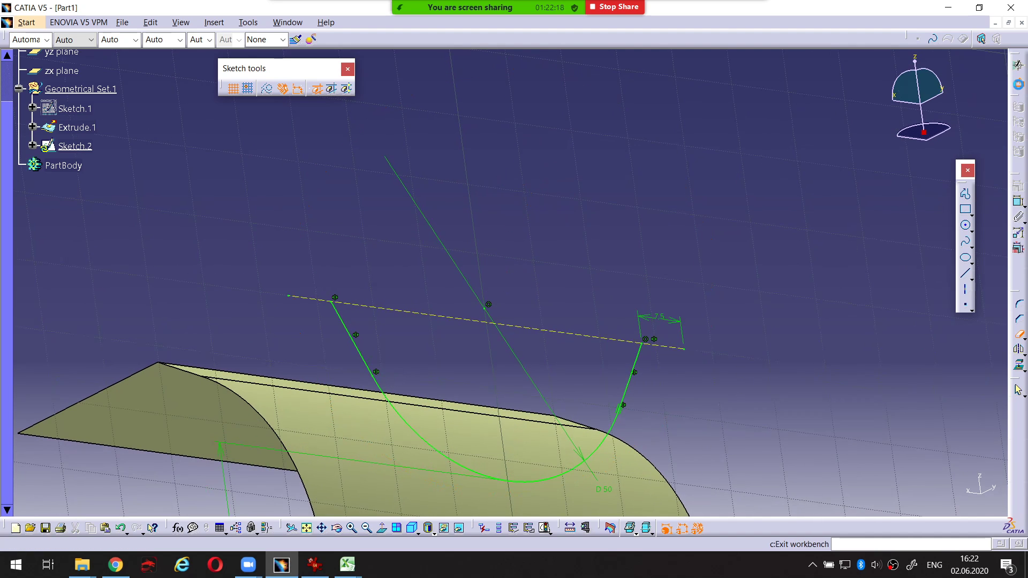
{"action": "left_click", "coordinate": [1018, 81]}
{"action": "mouse_move", "coordinate": [651, 268]}
{"action": "middle_mouse_down"}
{"action": "mouse_move", "coordinate": [720, 215]}
{"action": "mouse_move", "coordinate": [699, 240]}
{"action": "mouse_move", "coordinate": [686, 211]}
{"action": "mouse_move", "coordinate": [674, 214]}
{"action": "middle_mouse_up"}
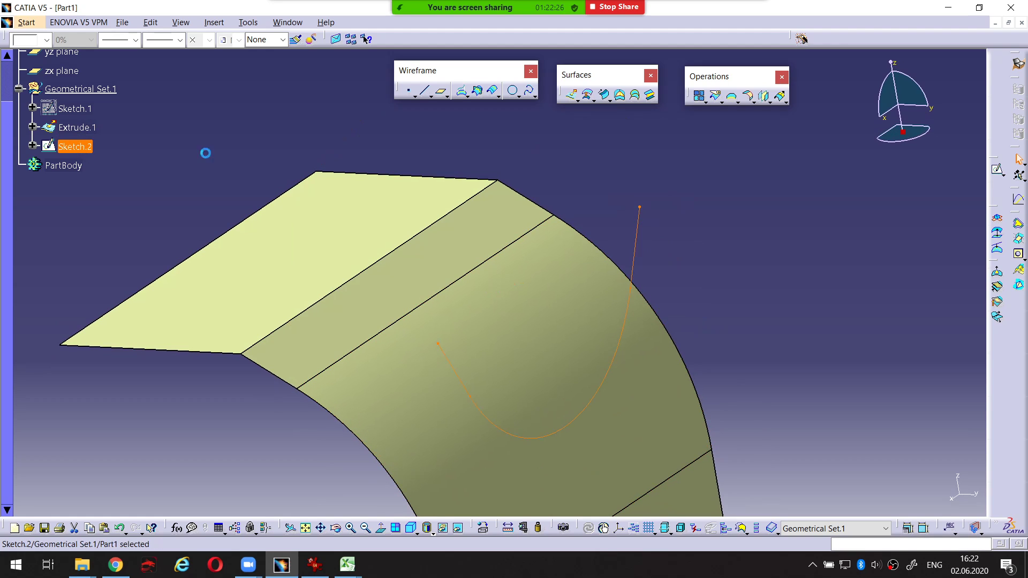
Start a new extruded surface using the U-shaped Sketch.2 as the profile.
{"action": "left_click", "coordinate": [204, 153]}
{"action": "left_click", "coordinate": [637, 220]}
{"action": "left_click", "coordinate": [713, 221]}
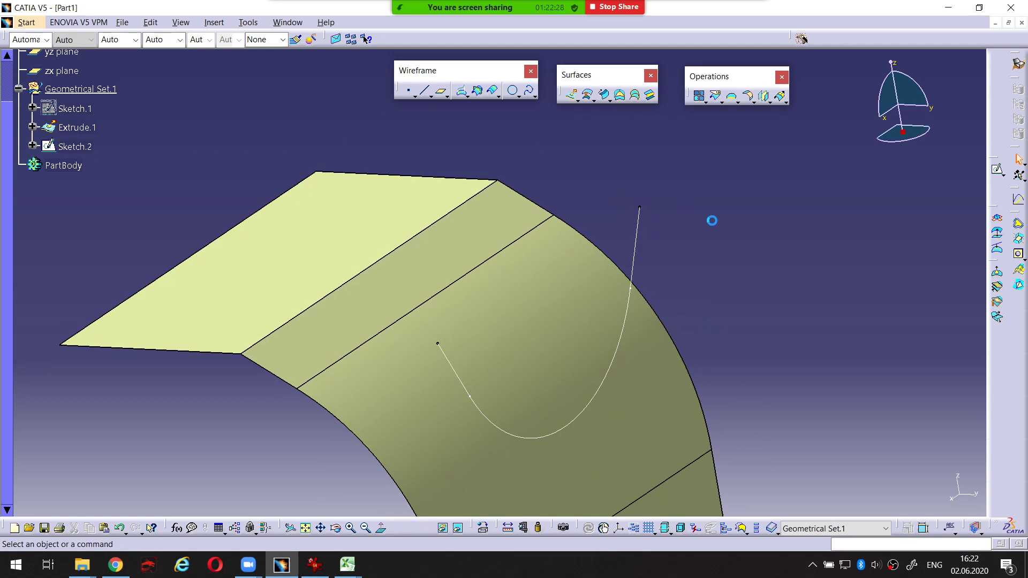
{"action": "left_click", "coordinate": [572, 97]}
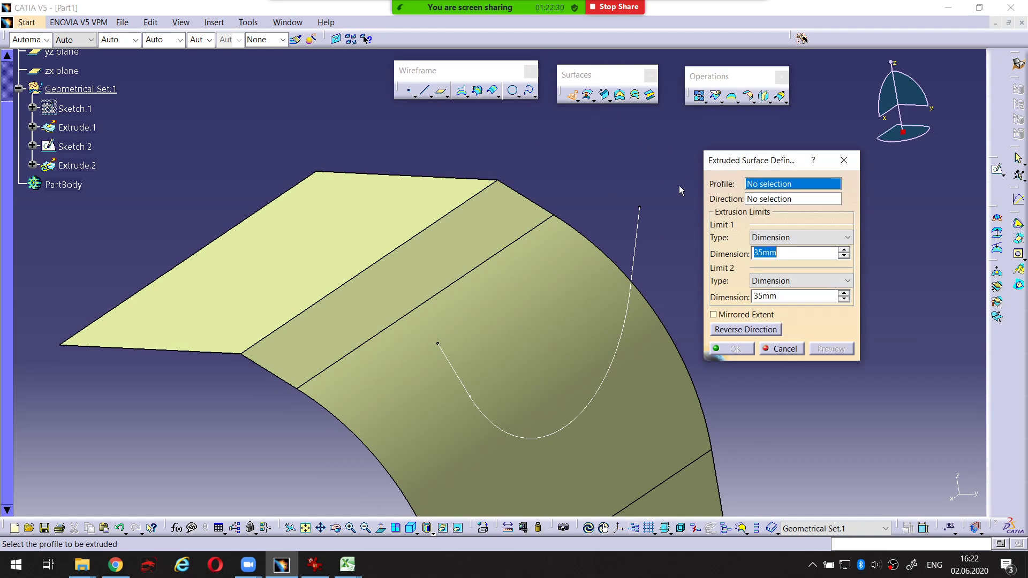
{"action": "left_click", "coordinate": [640, 224]}
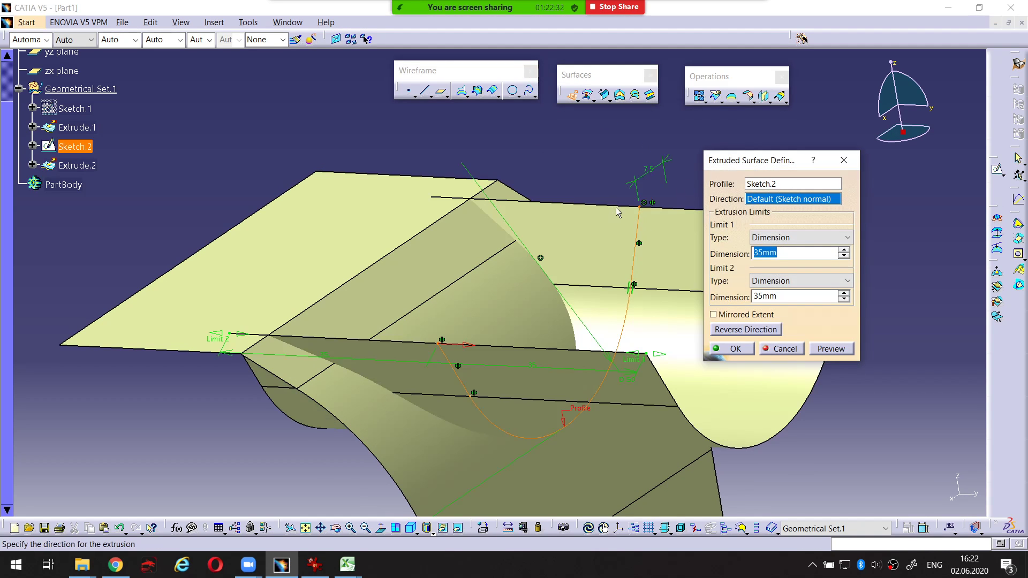
{"action": "mouse_move", "coordinate": [422, 263]}
{"action": "middle_mouse_down"}
{"action": "mouse_move", "coordinate": [521, 278]}
{"action": "mouse_move", "coordinate": [567, 269]}
{"action": "middle_mouse_up"}
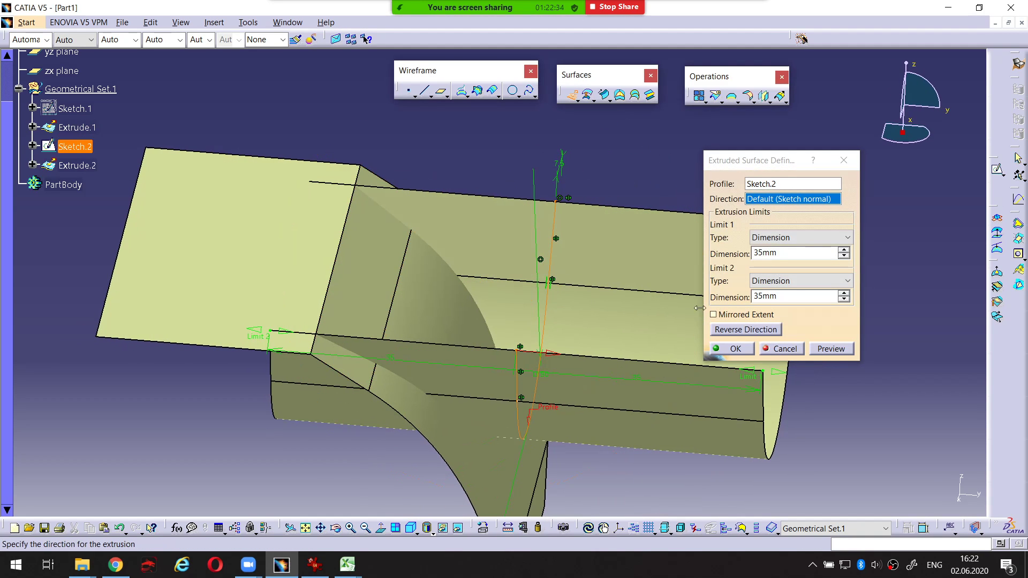
{"action": "middle_click_drag", "start_coordinate": [627, 277], "coordinate": [629, 167]}
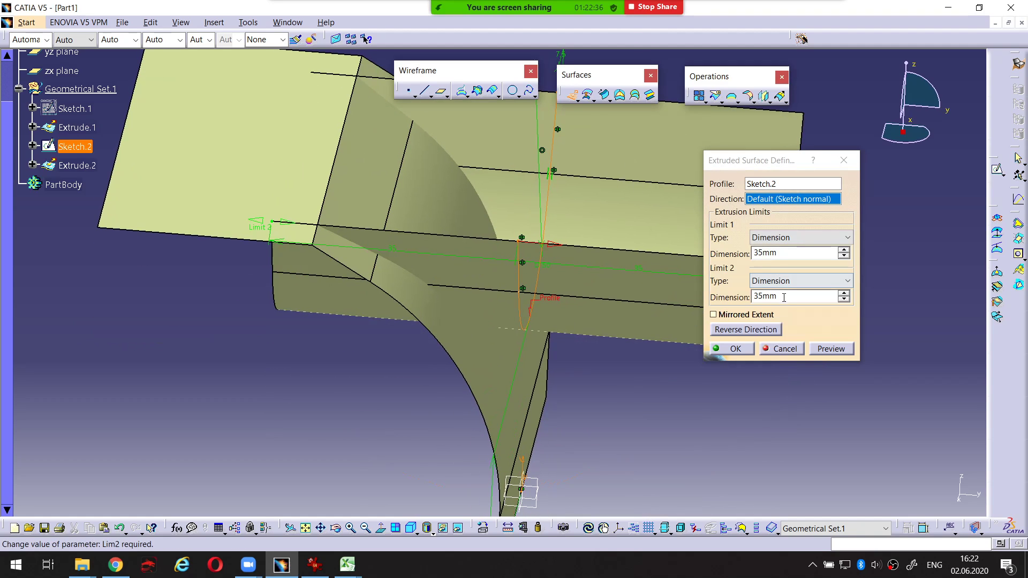
Set Limit 2 to 0 mm, reverse the direction, and set Limit 1 to 60 mm.
{"action": "double_click", "coordinate": [786, 297]}
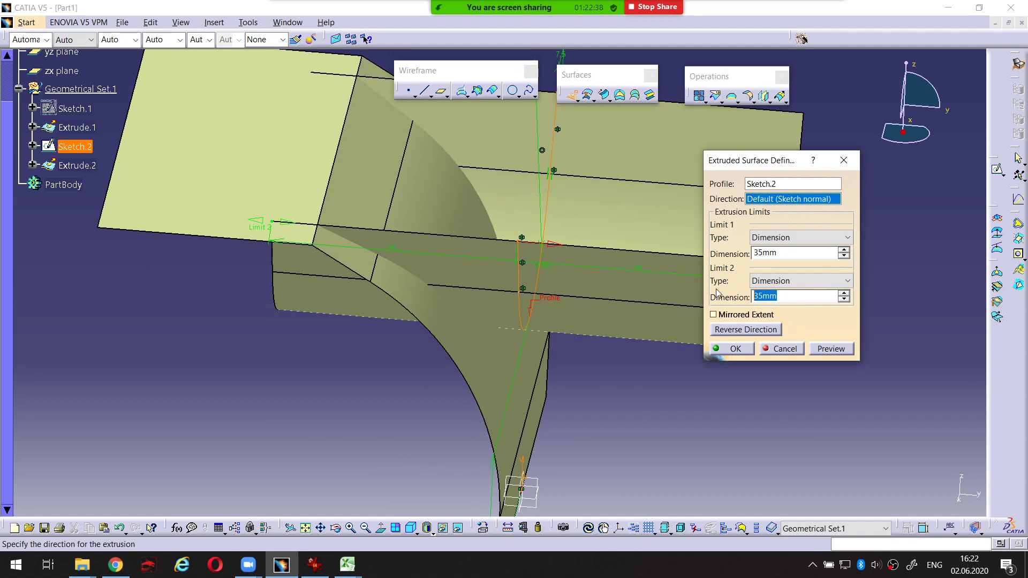
{"action": "type", "text": "0"}
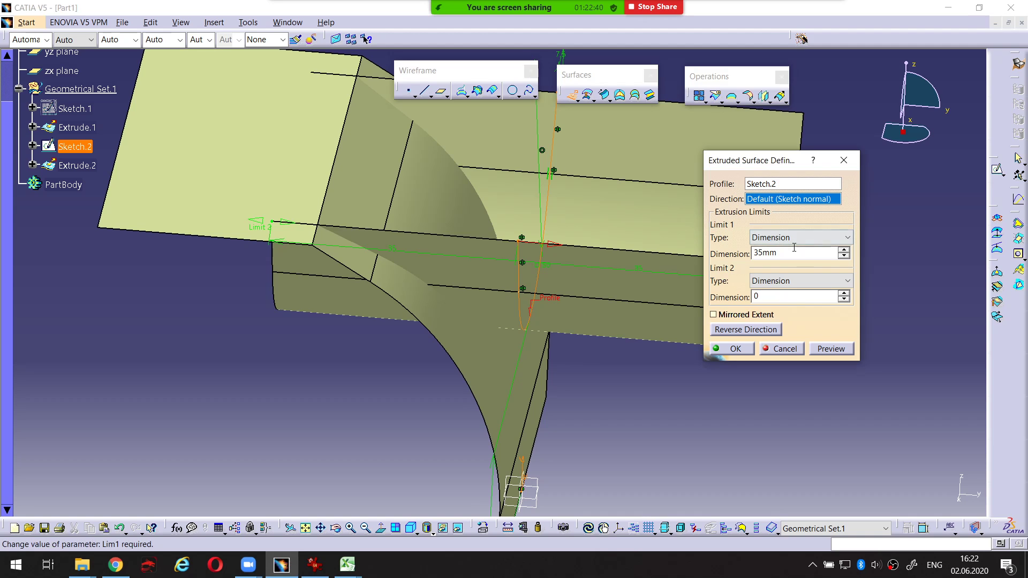
{"action": "left_click", "coordinate": [791, 251]}
{"action": "left_click", "coordinate": [744, 332]}
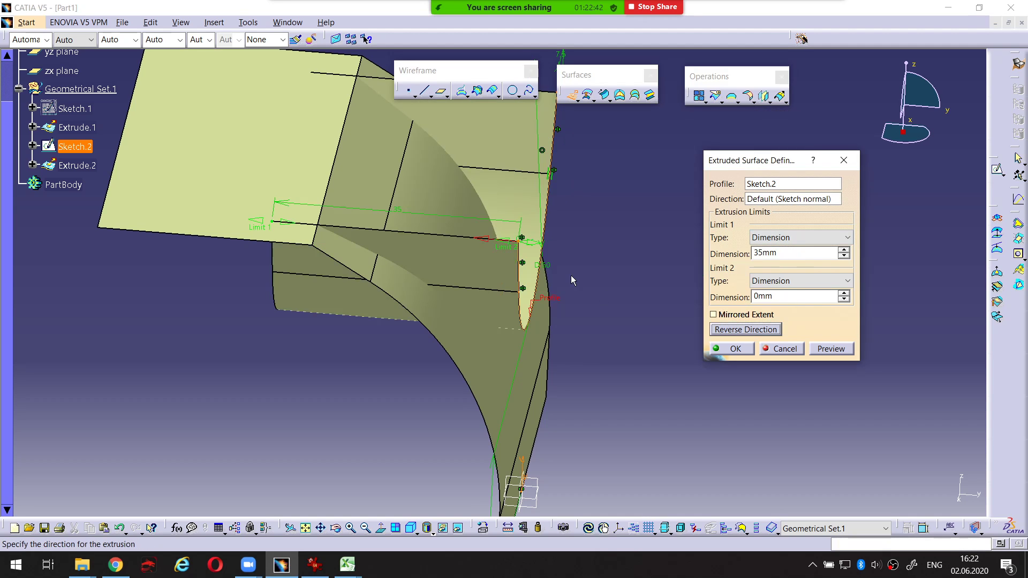
{"action": "middle_click_drag", "start_coordinate": [497, 231], "coordinate": [502, 278]}
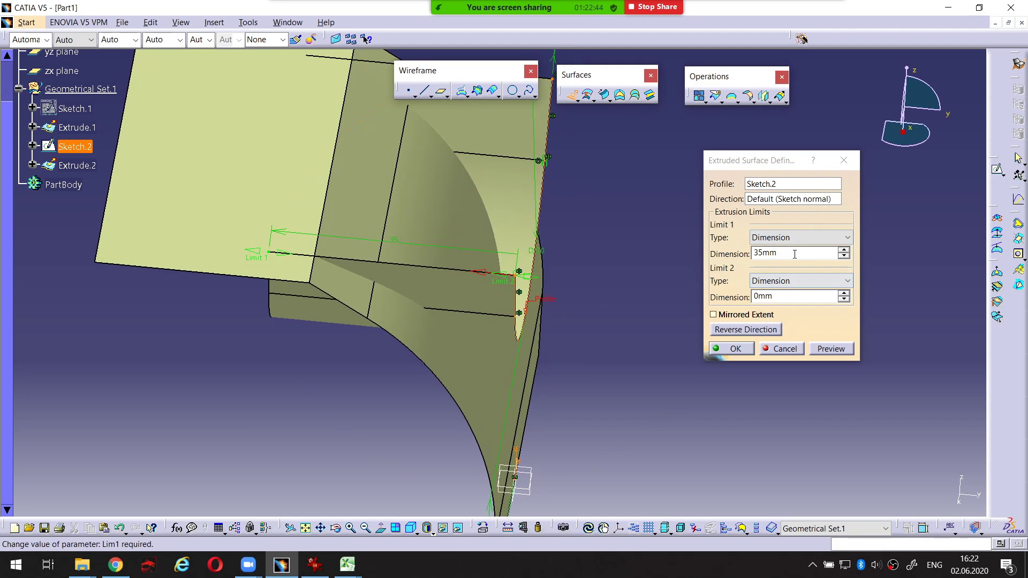
{"action": "double_click", "coordinate": [765, 253]}
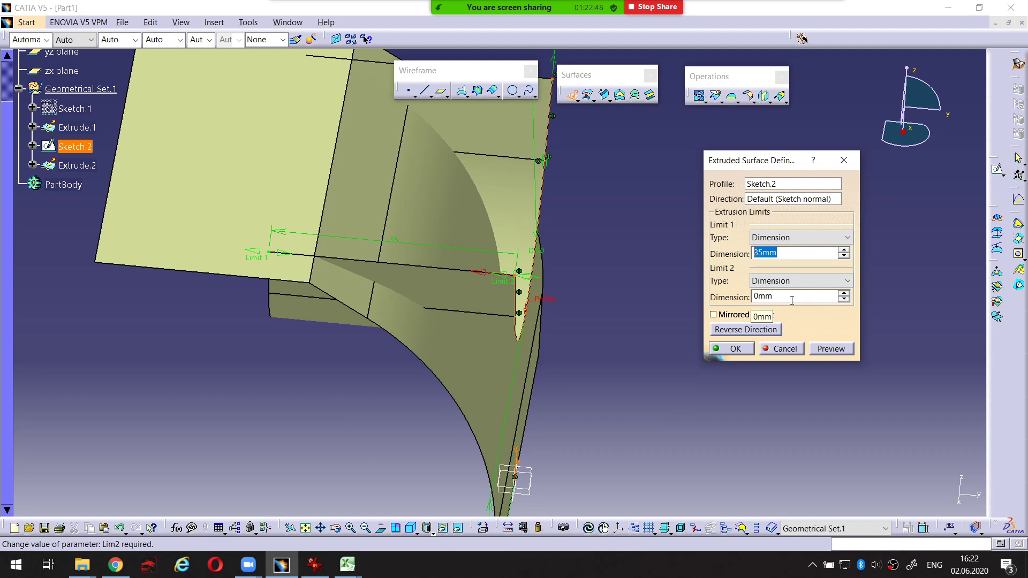
{"action": "type", "text": "60"}
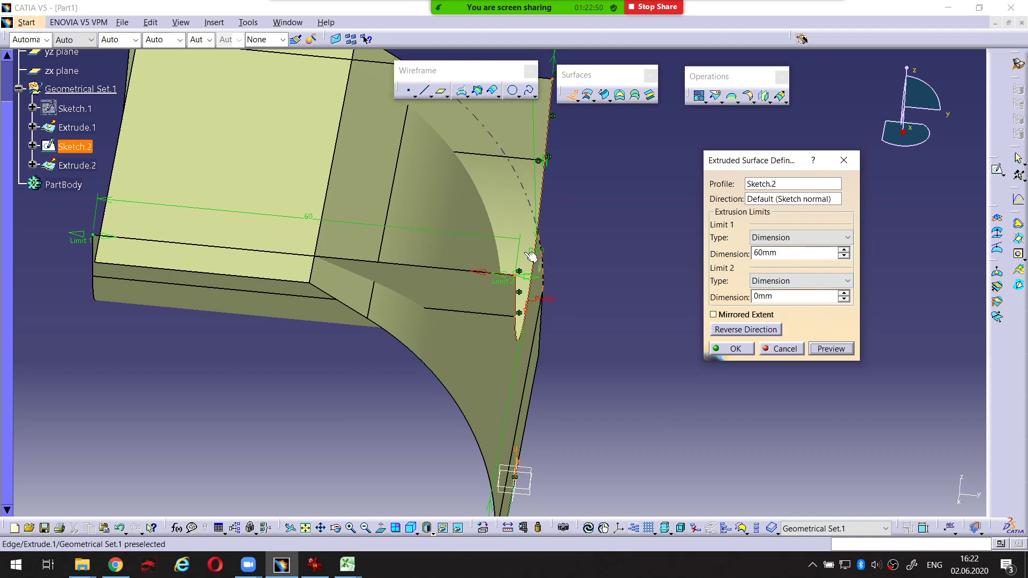
{"action": "middle_click_drag", "start_coordinate": [530, 256], "coordinate": [493, 294]}
{"action": "left_click", "coordinate": [328, 570]}
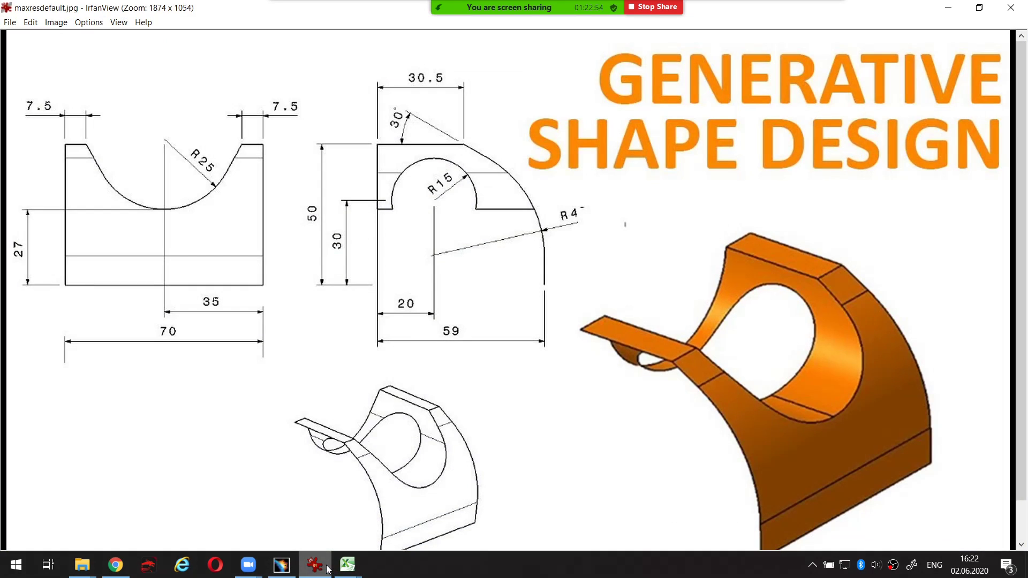
{"action": "left_click", "coordinate": [329, 569]}
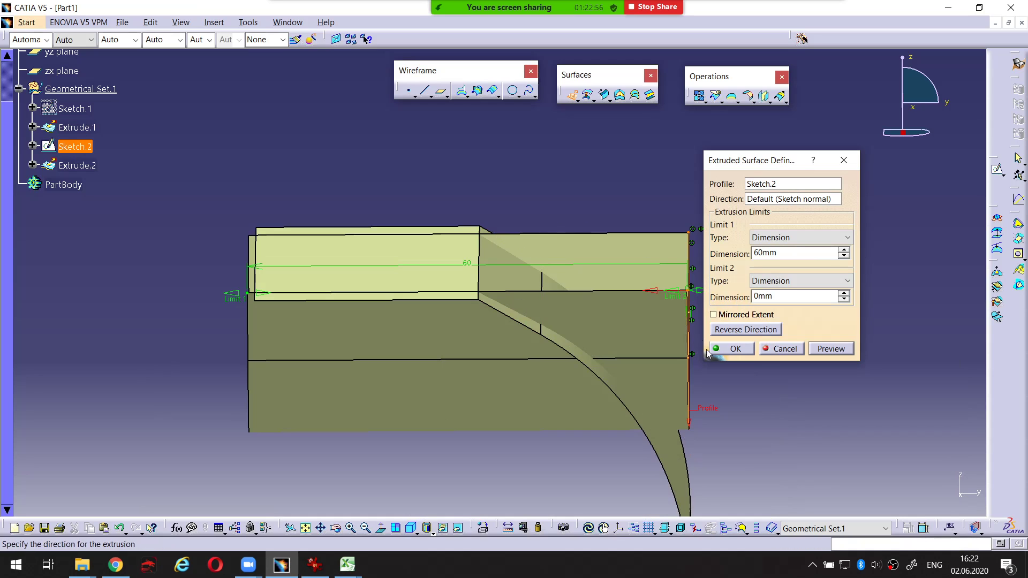
Confirm the 60 mm U-shaped extrusion as Extrude.2, crossing the curved Extrude.1 surface.
{"action": "left_click", "coordinate": [735, 349]}
{"action": "middle_click_drag", "start_coordinate": [658, 211], "coordinate": [601, 305]}
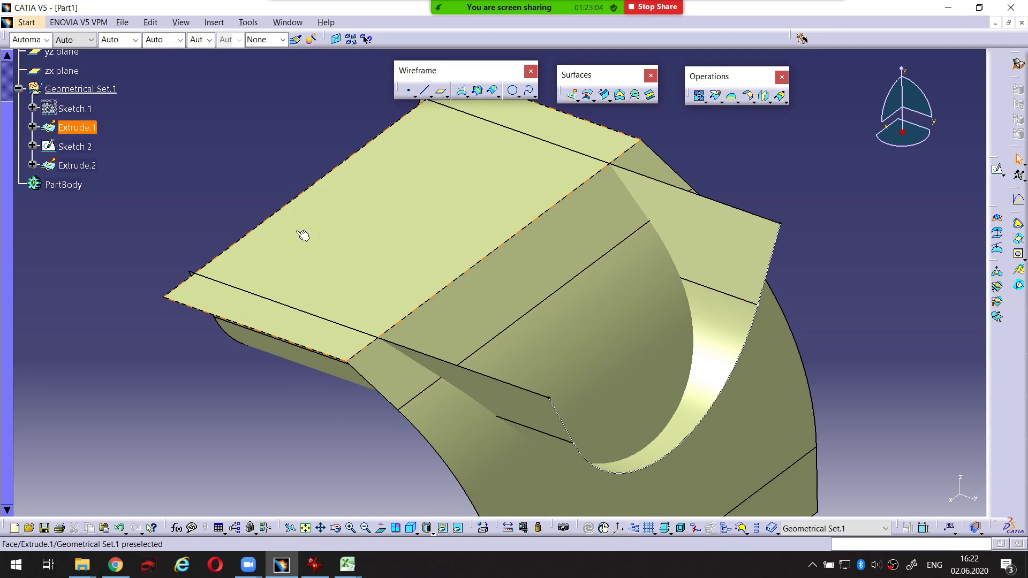
{"action": "left_click", "coordinate": [104, 128]}
{"action": "left_click", "coordinate": [111, 173]}
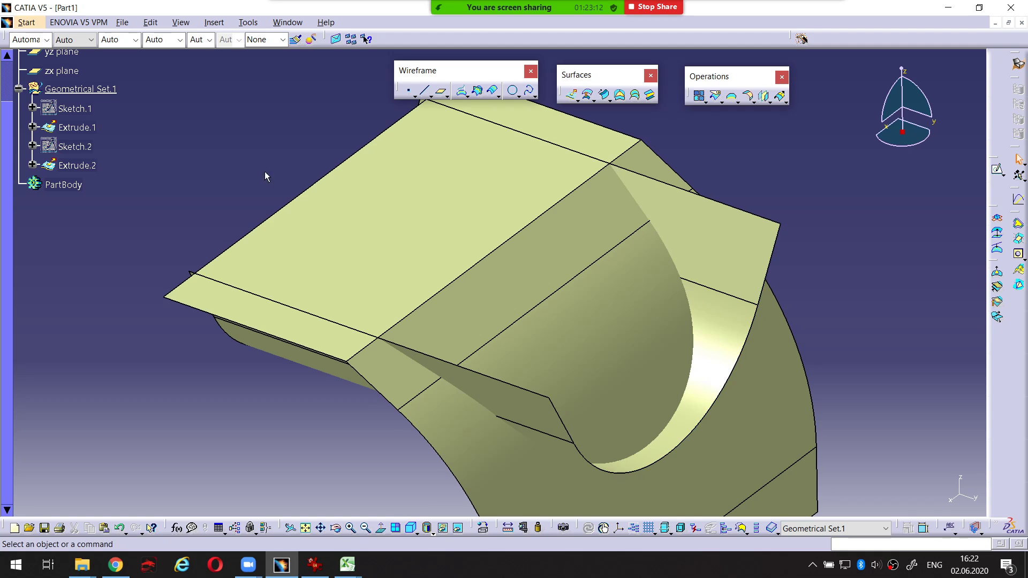
{"action": "middle_click_drag", "start_coordinate": [320, 153], "coordinate": [320, 184]}
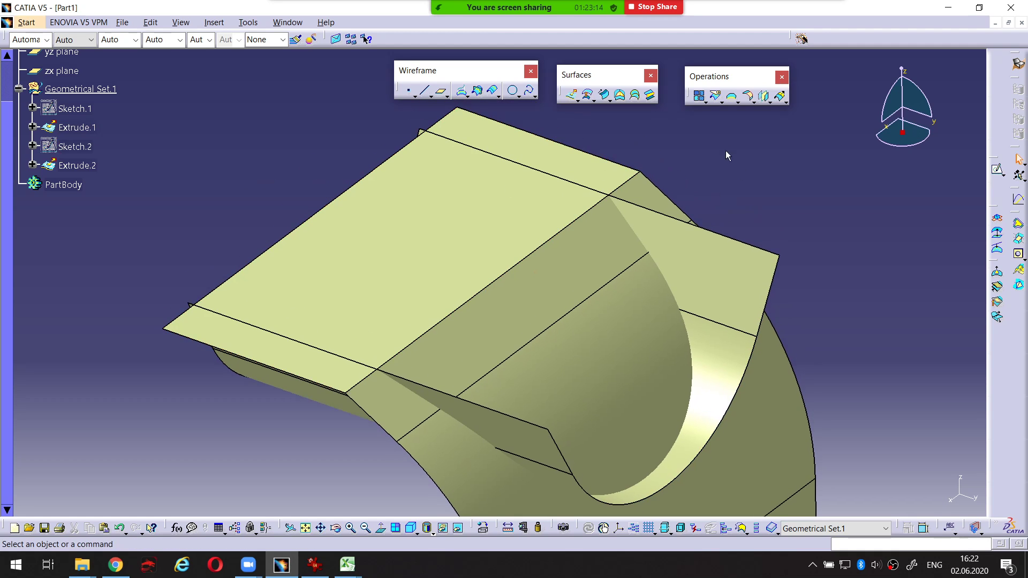
{"action": "left_click", "coordinate": [720, 101]}
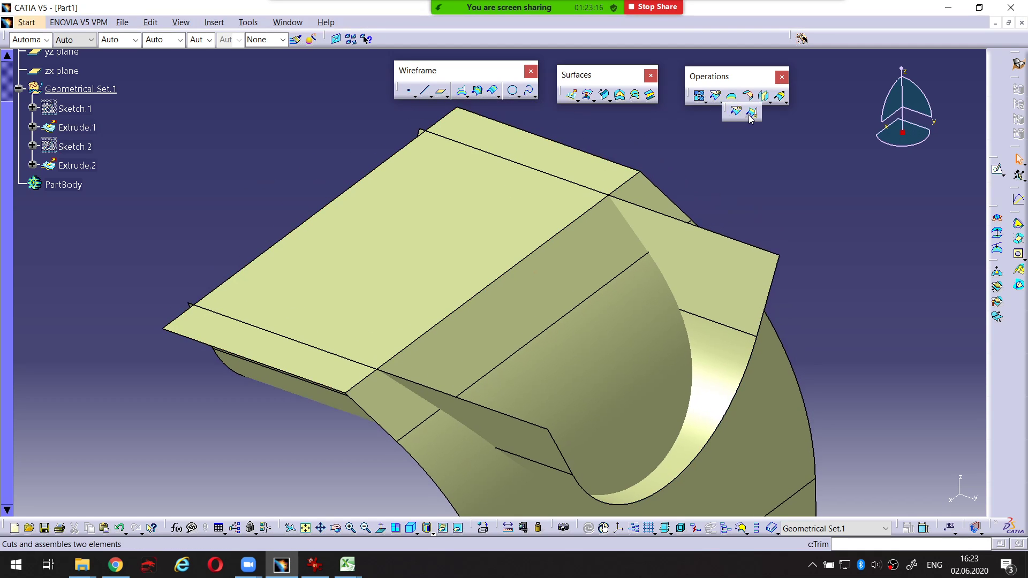
Start a Trim with Extrude.1 and Extrude.2 as the surfaces to trim.
{"action": "left_click", "coordinate": [751, 112]}
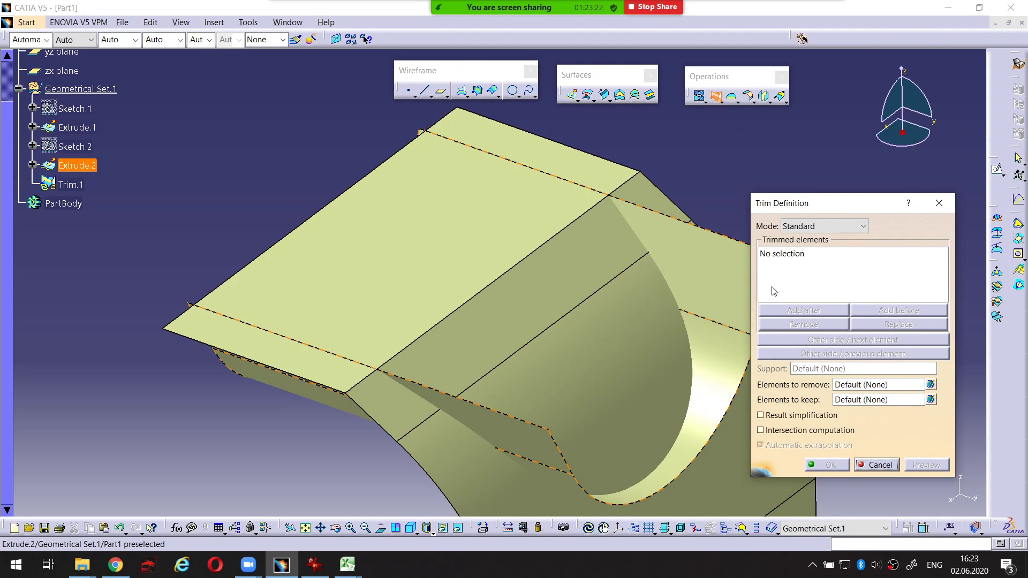
{"action": "key", "text": "ctrl+alt+d"}
{"action": "left_click_drag", "start_coordinate": [771, 249], "coordinate": [844, 250]}
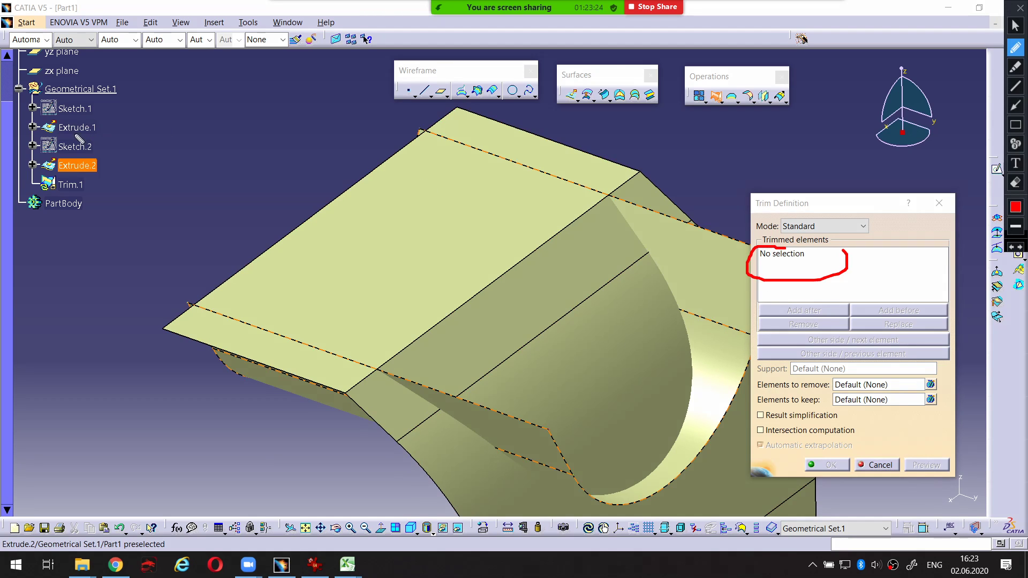
{"action": "key", "text": "ctrl+shift+p"}
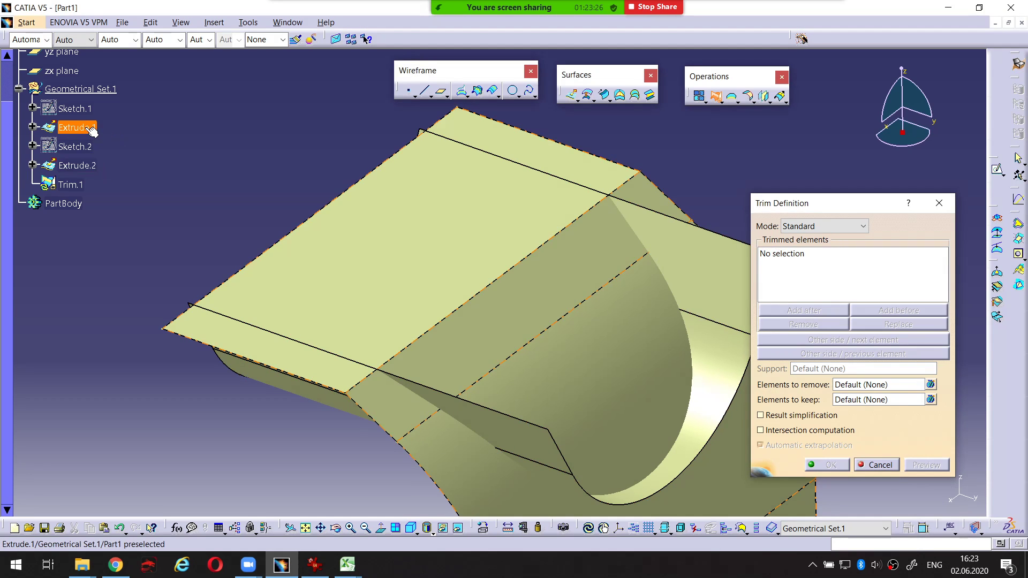
{"action": "left_click", "coordinate": [78, 127]}
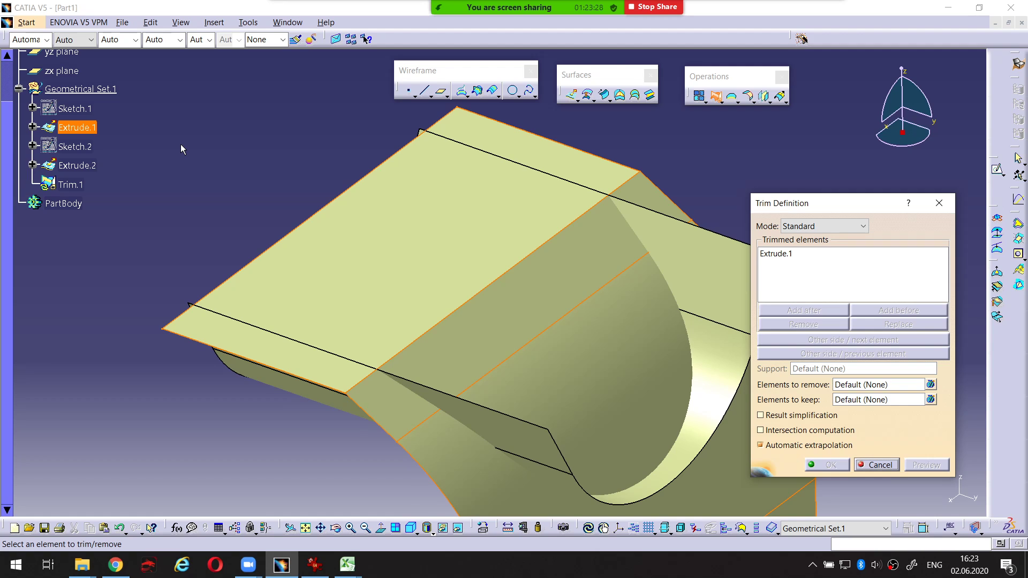
{"action": "left_click", "coordinate": [78, 165]}
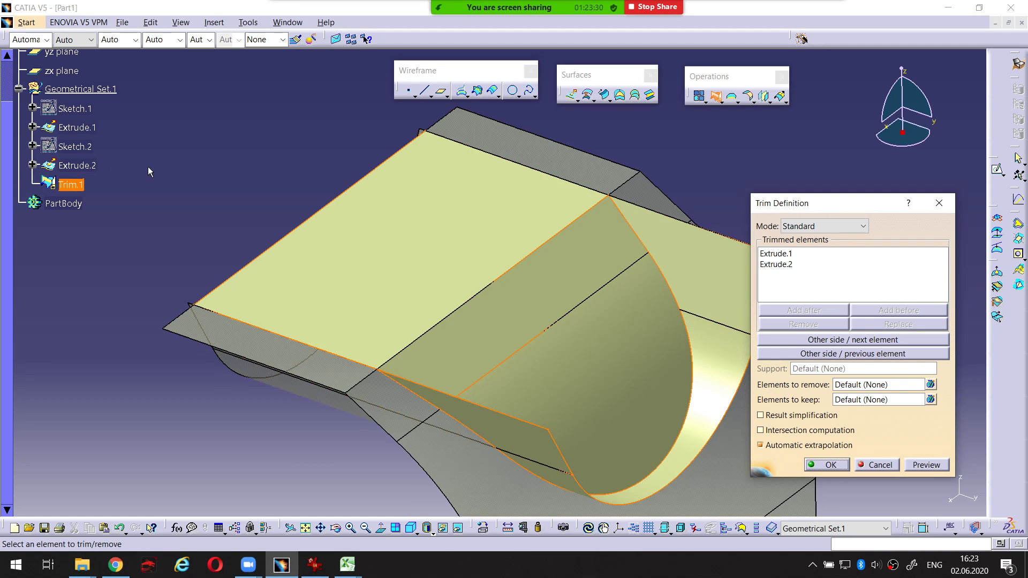
{"action": "middle_click_drag", "start_coordinate": [313, 187], "coordinate": [228, 149]}
{"action": "middle_click_drag", "start_coordinate": [660, 316], "coordinate": [645, 289]}
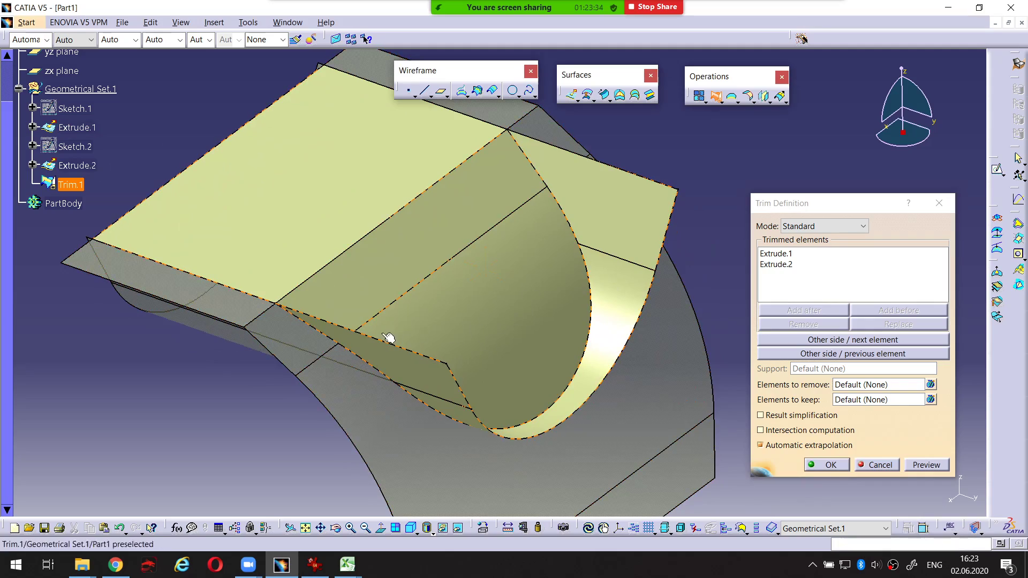
{"action": "mouse_move", "coordinate": [390, 339]}
{"action": "middle_mouse_down"}
{"action": "mouse_move", "coordinate": [467, 291]}
{"action": "mouse_move", "coordinate": [426, 266]}
{"action": "mouse_move", "coordinate": [498, 336]}
{"action": "middle_mouse_up"}
Flip the kept sides to leave the U-shaped cutout, confirm Trim.1, and view the drawing.
{"action": "left_click", "coordinate": [811, 340]}
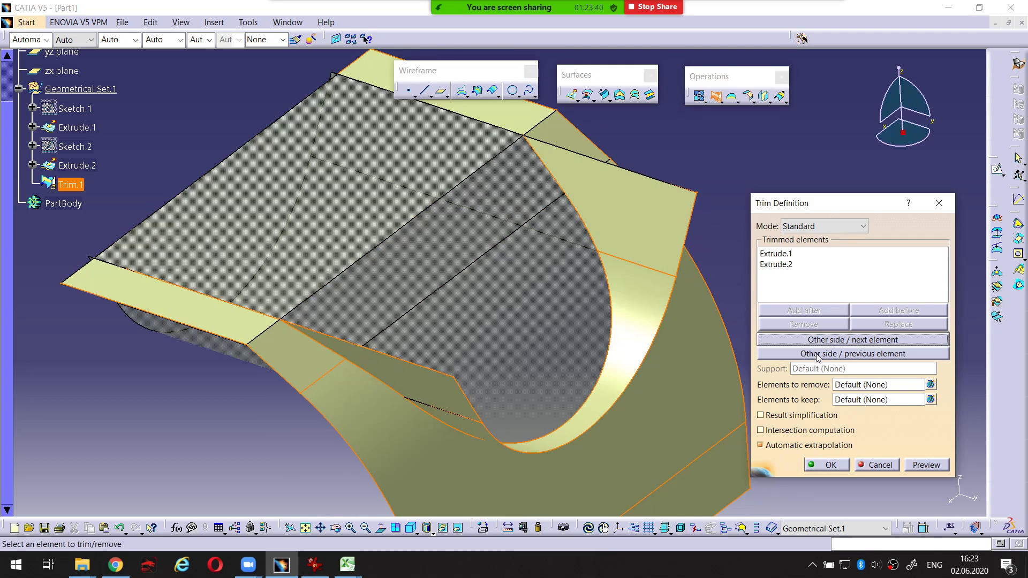
{"action": "left_click", "coordinate": [817, 355]}
{"action": "middle_click_drag", "start_coordinate": [573, 282], "coordinate": [533, 317]}
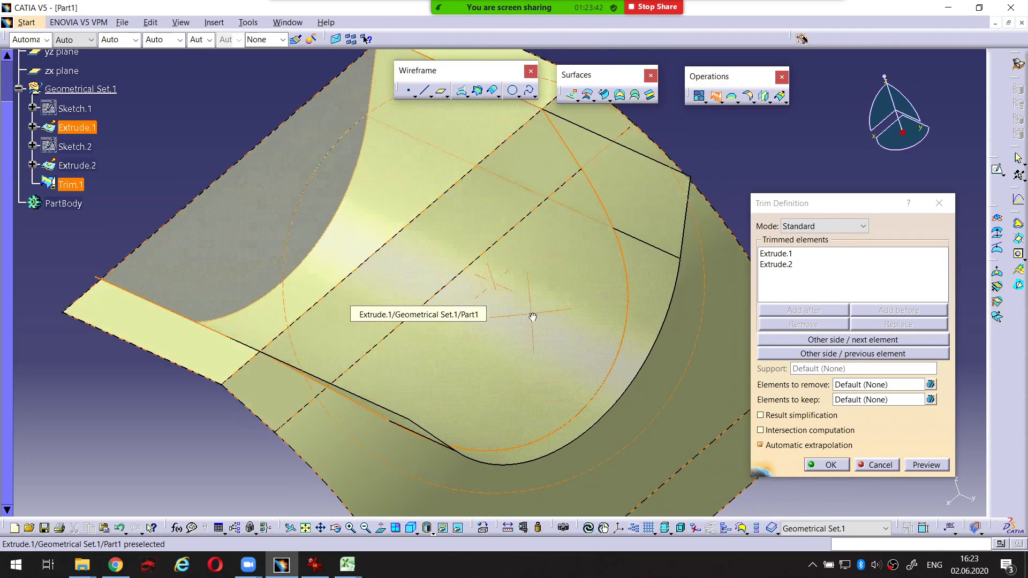
{"action": "left_click", "coordinate": [828, 465]}
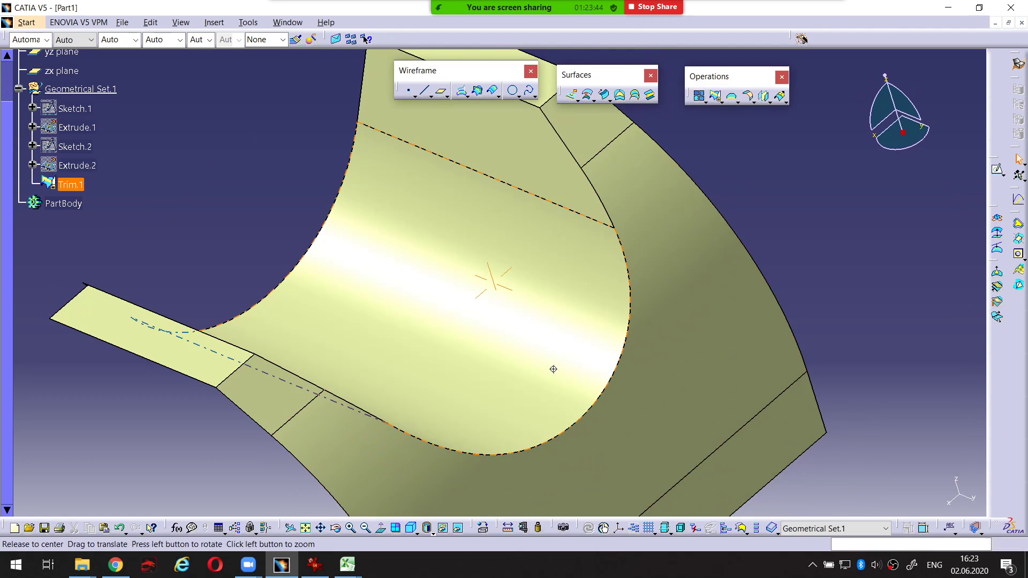
{"action": "middle_click_drag", "start_coordinate": [553, 369], "coordinate": [330, 335]}
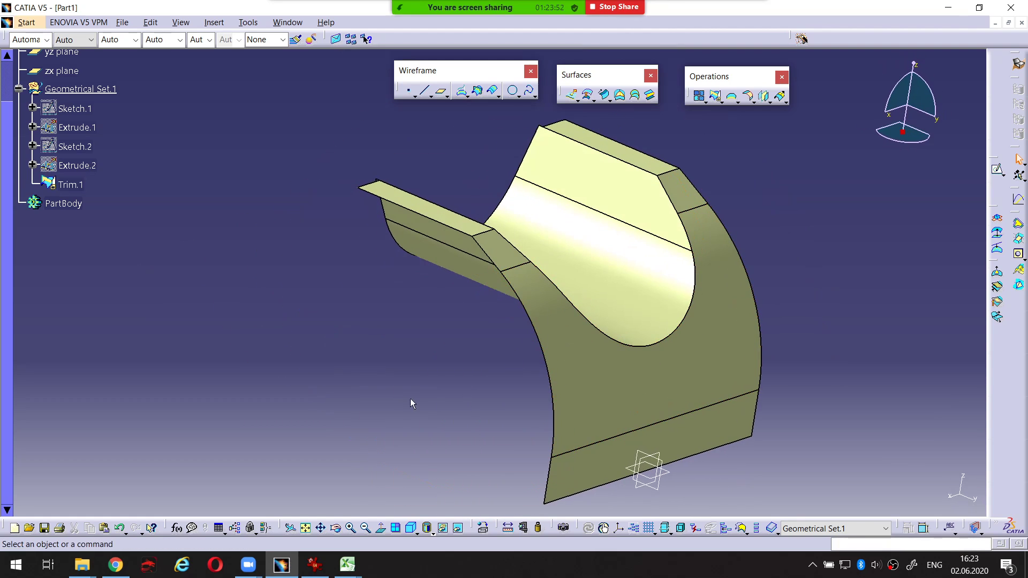
{"action": "left_click", "coordinate": [315, 564]}
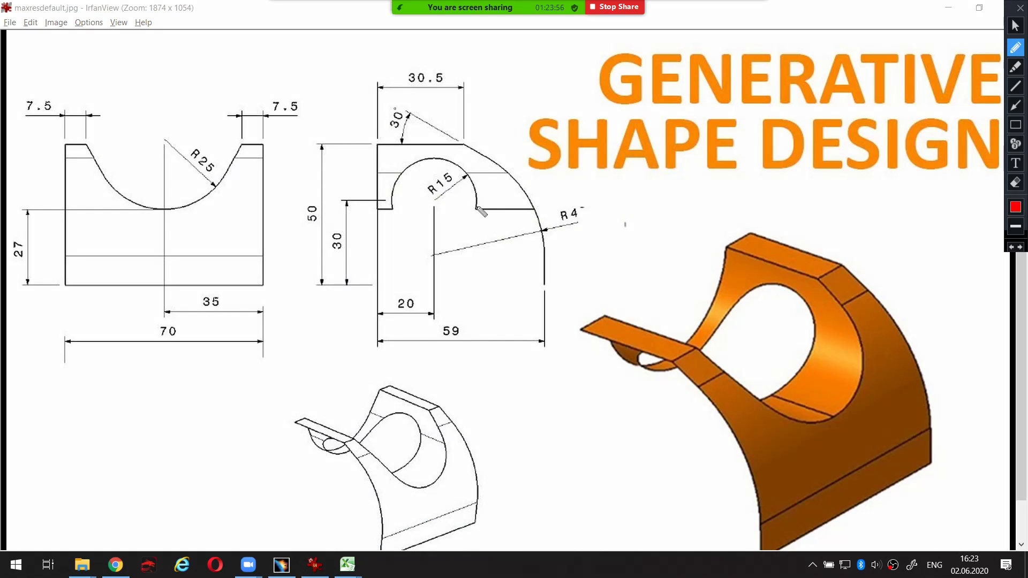
{"action": "mouse_move", "coordinate": [477, 208]}
{"action": "left_mouse_down"}
{"action": "mouse_move", "coordinate": [474, 179]}
{"action": "mouse_move", "coordinate": [440, 161]}
{"action": "mouse_move", "coordinate": [408, 176]}
{"action": "mouse_move", "coordinate": [392, 211]}
{"action": "left_mouse_up"}
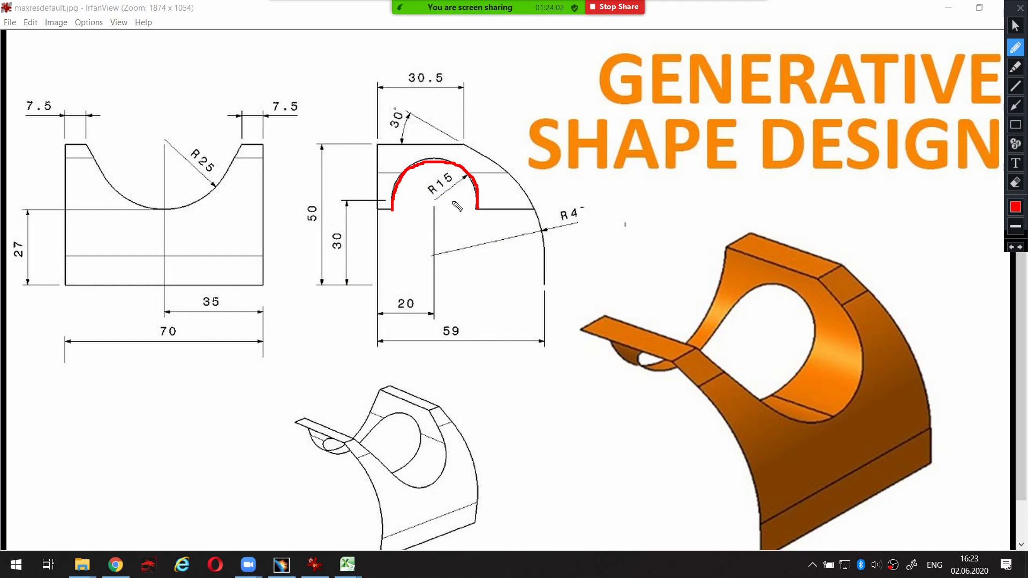
{"action": "mouse_move", "coordinate": [394, 211]}
{"action": "left_mouse_down"}
{"action": "mouse_move", "coordinate": [416, 169]}
{"action": "mouse_move", "coordinate": [482, 197]}
{"action": "mouse_move", "coordinate": [477, 210]}
{"action": "left_mouse_up"}
{"action": "key", "text": "Escape"}
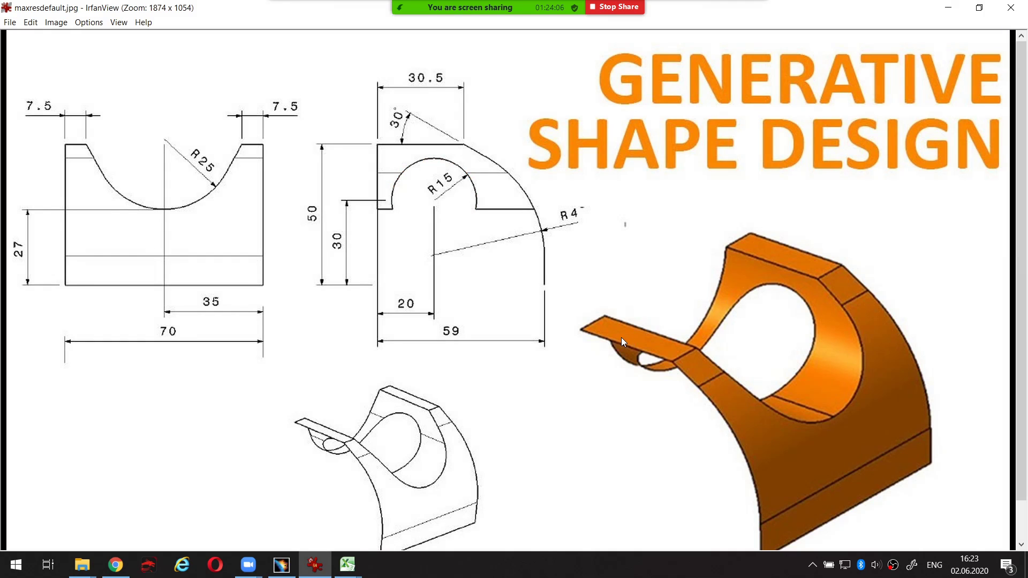
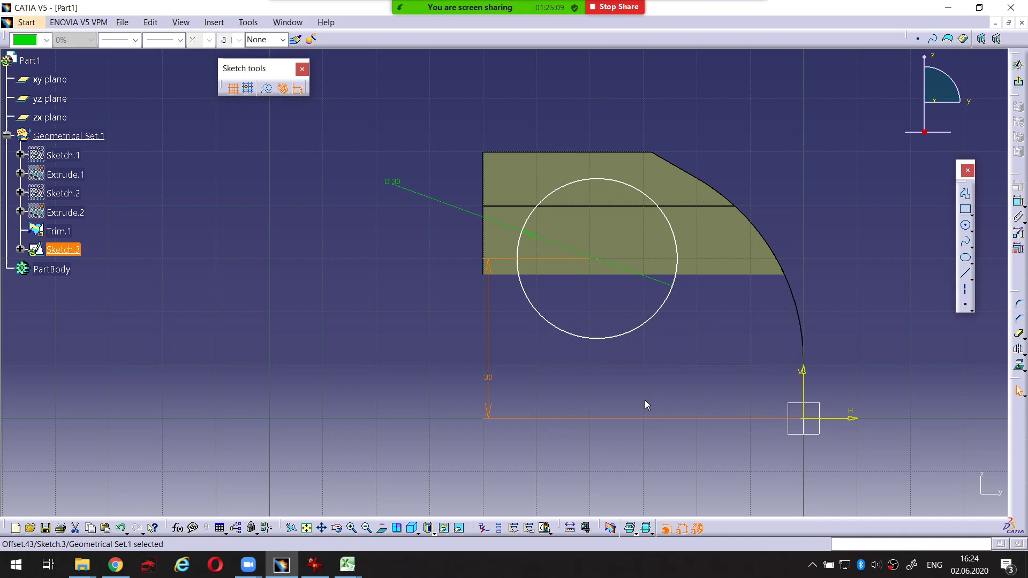
Add a horizontal distance dimension from the left edge to the circle centre.
{"action": "left_click", "coordinate": [667, 387]}
{"action": "middle_click_drag", "start_coordinate": [666, 365], "coordinate": [650, 360]}
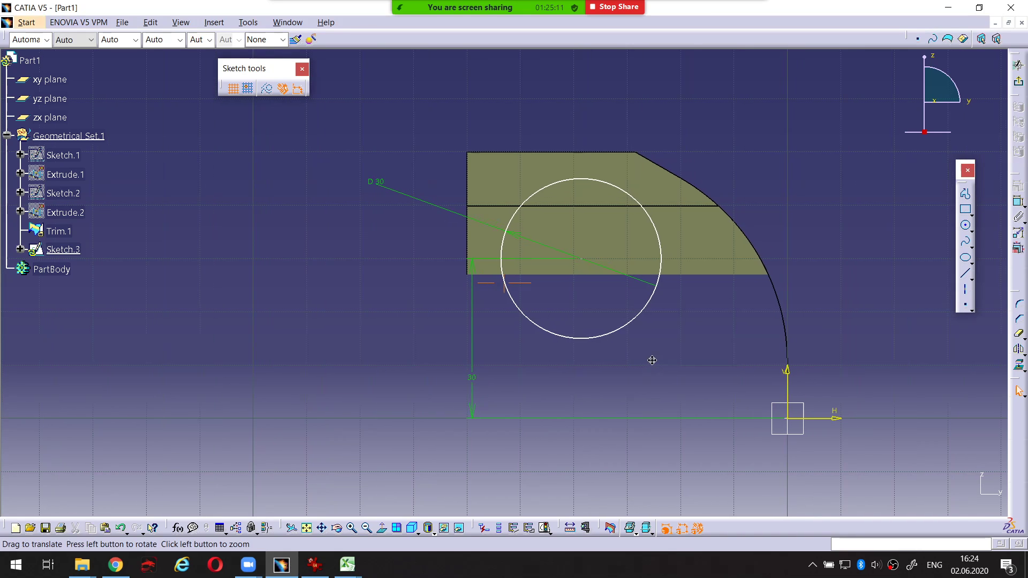
{"action": "left_click", "coordinate": [1017, 203]}
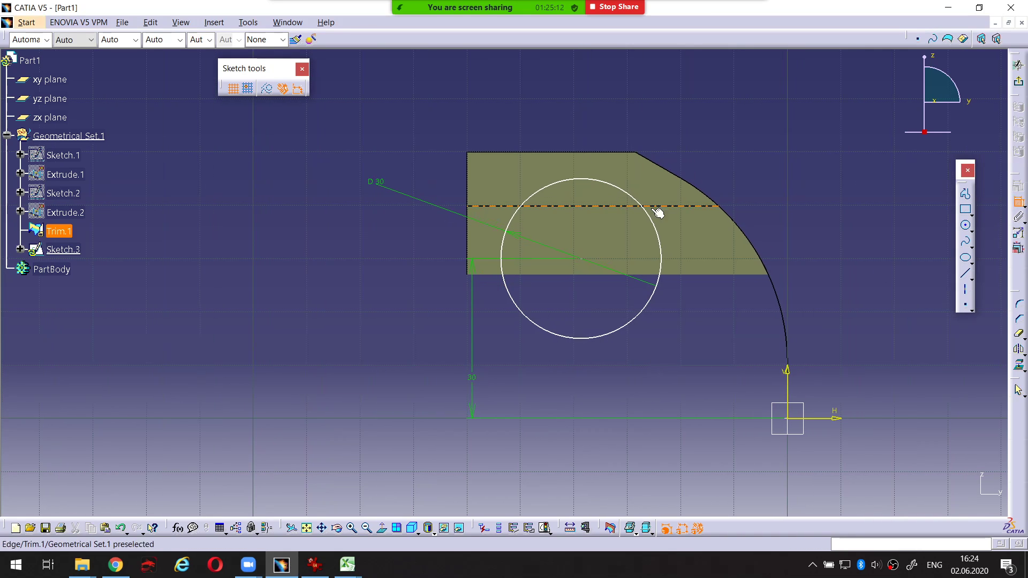
{"action": "left_click", "coordinate": [587, 263]}
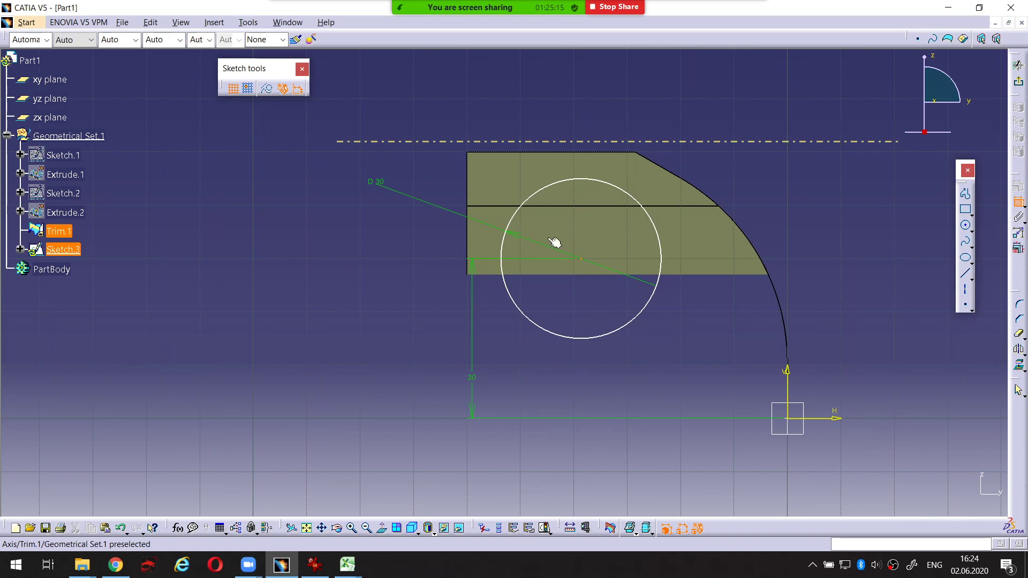
{"action": "left_click", "coordinate": [472, 217]}
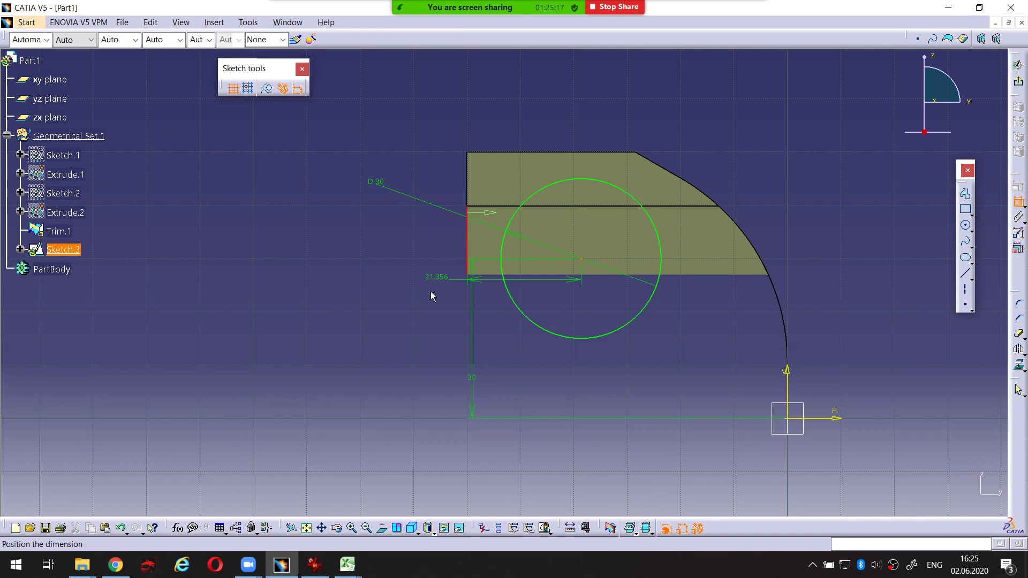
{"action": "left_click", "coordinate": [428, 325]}
Check the 20 value on the reference drawing and change the distance from 21.356 to 20 mm.
{"action": "left_click", "coordinate": [314, 565]}
{"action": "key", "text": "ctrl+alt+d"}
{"action": "mouse_move", "coordinate": [399, 282]}
{"action": "left_mouse_down"}
{"action": "mouse_move", "coordinate": [413, 331]}
{"action": "mouse_move", "coordinate": [411, 288]}
{"action": "left_mouse_up"}
{"action": "key", "text": "Escape"}
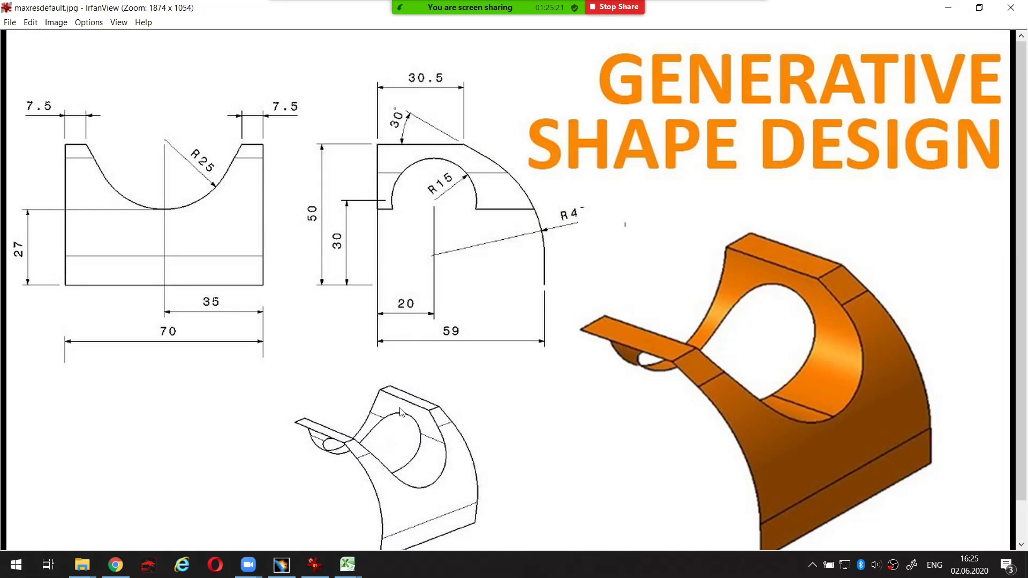
{"action": "left_click", "coordinate": [315, 565]}
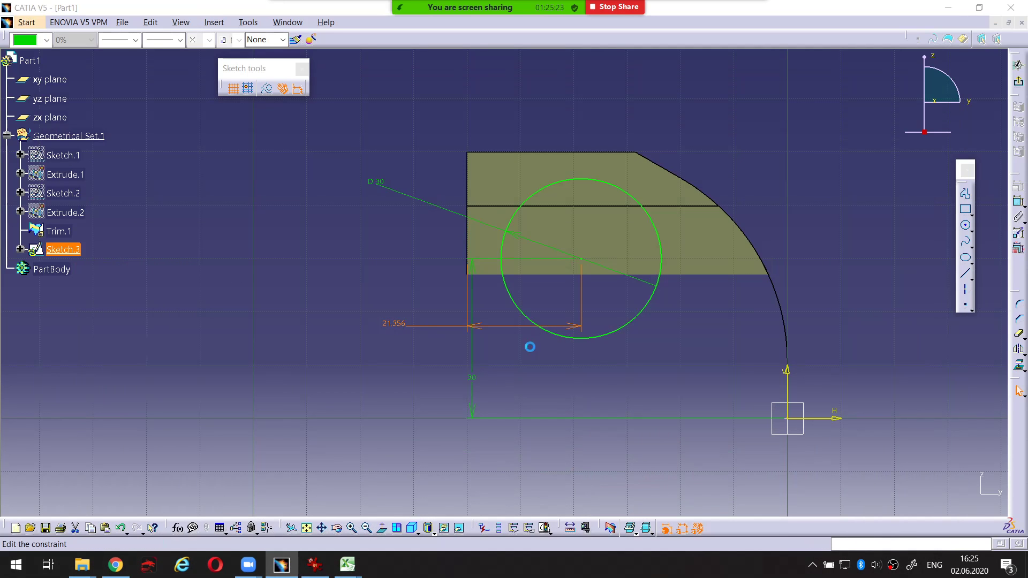
{"action": "double_click", "coordinate": [424, 326]}
{"action": "type", "text": "20mm"}
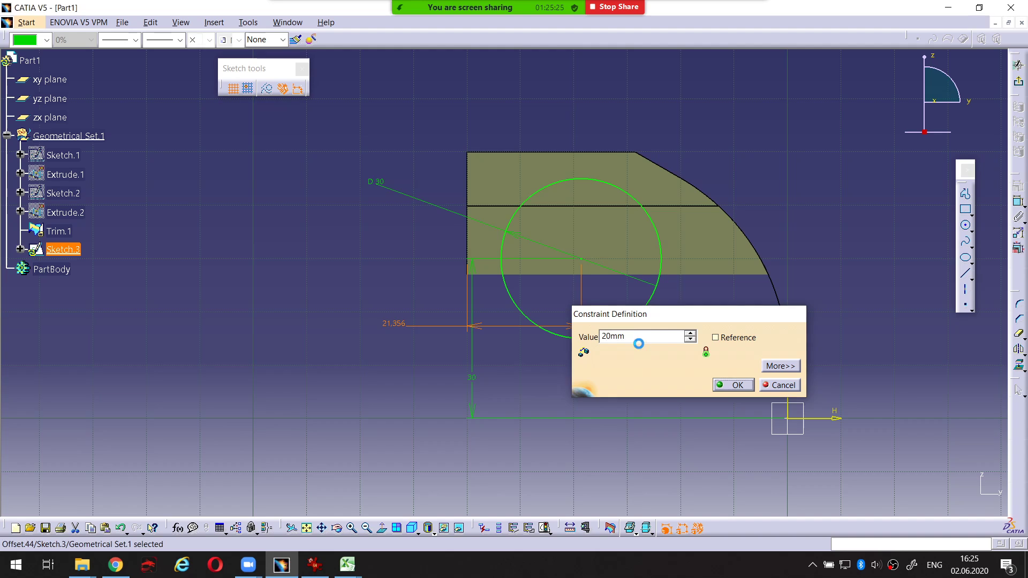
{"action": "key", "text": "Return"}
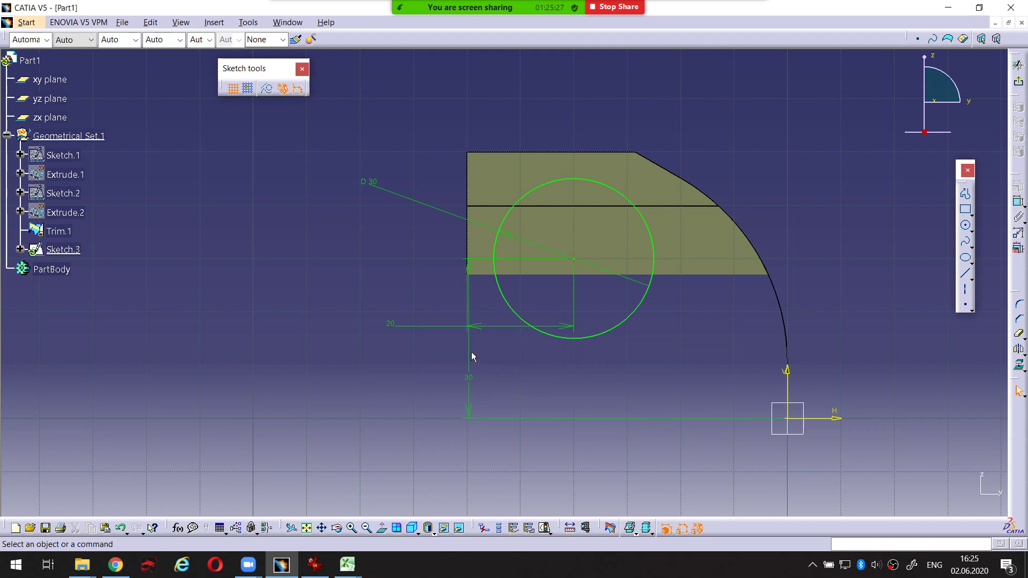
Move the 30 dimension label aside and compare the sketch with the reference drawing.
{"action": "left_click_drag", "start_coordinate": [468, 355], "coordinate": [341, 348]}
{"action": "middle_click_drag", "start_coordinate": [578, 365], "coordinate": [559, 404]}
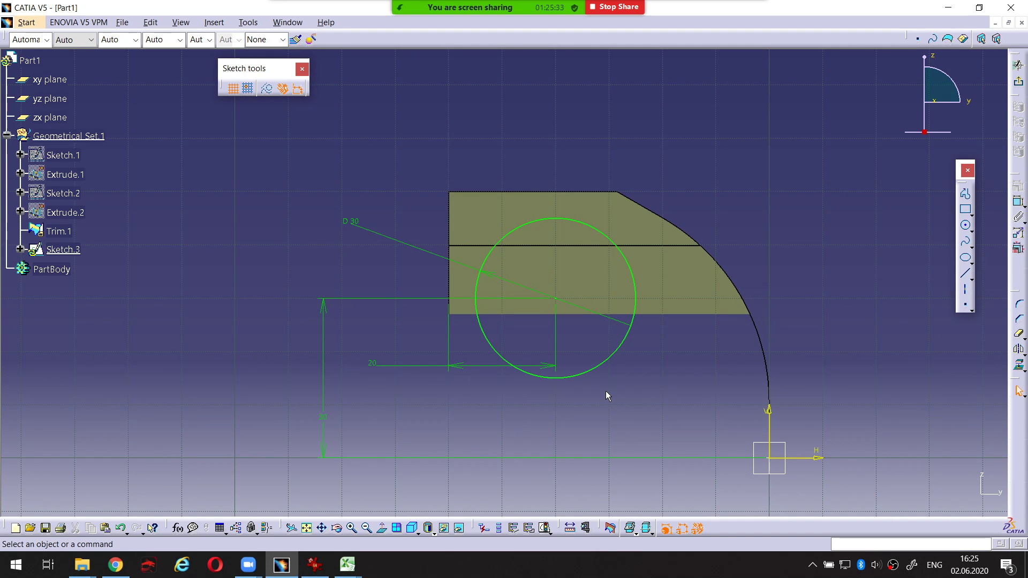
{"action": "left_click", "coordinate": [309, 569]}
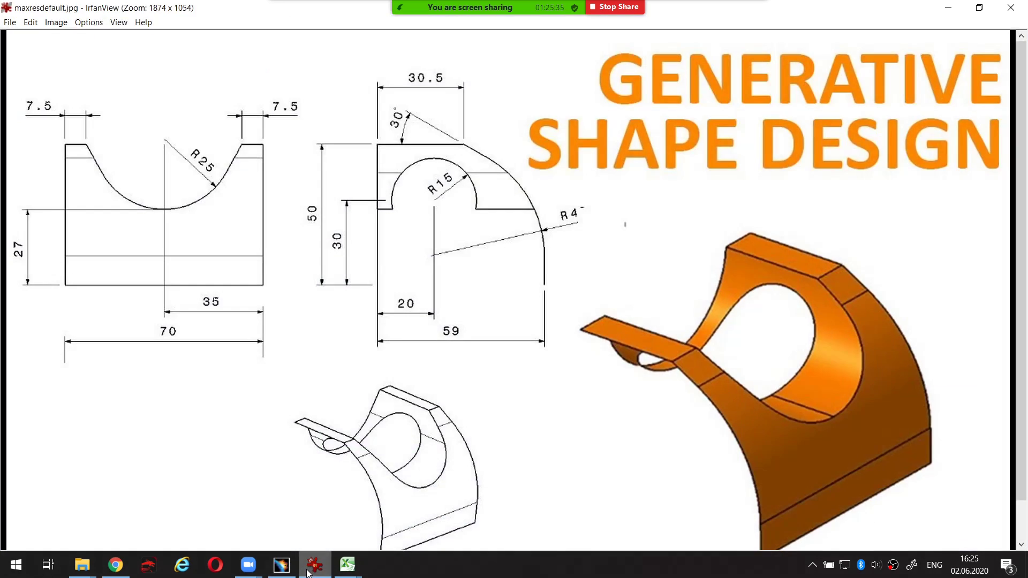
{"action": "left_click", "coordinate": [308, 571]}
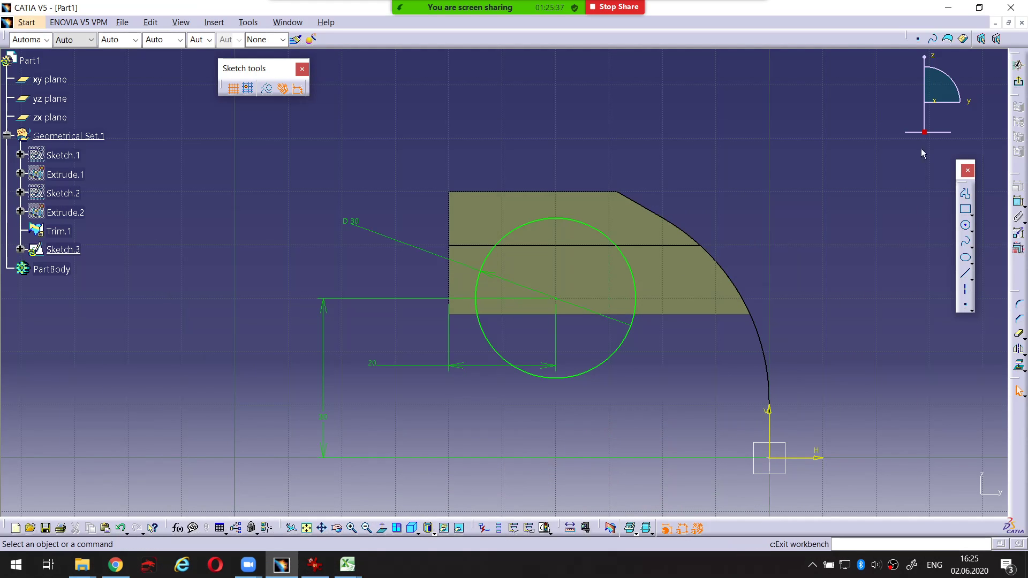
Exit Sketch.3 back to the 3D part and inspect the model.
{"action": "mouse_move", "coordinate": [363, 156]}
{"action": "left_mouse_down"}
{"action": "mouse_move", "coordinate": [232, 248]}
{"action": "mouse_move", "coordinate": [470, 493]}
{"action": "mouse_move", "coordinate": [851, 271]}
{"action": "mouse_move", "coordinate": [377, 131]}
{"action": "mouse_move", "coordinate": [339, 155]}
{"action": "left_mouse_up"}
{"action": "key", "text": "Escape"}
{"action": "left_click", "coordinate": [1018, 65]}
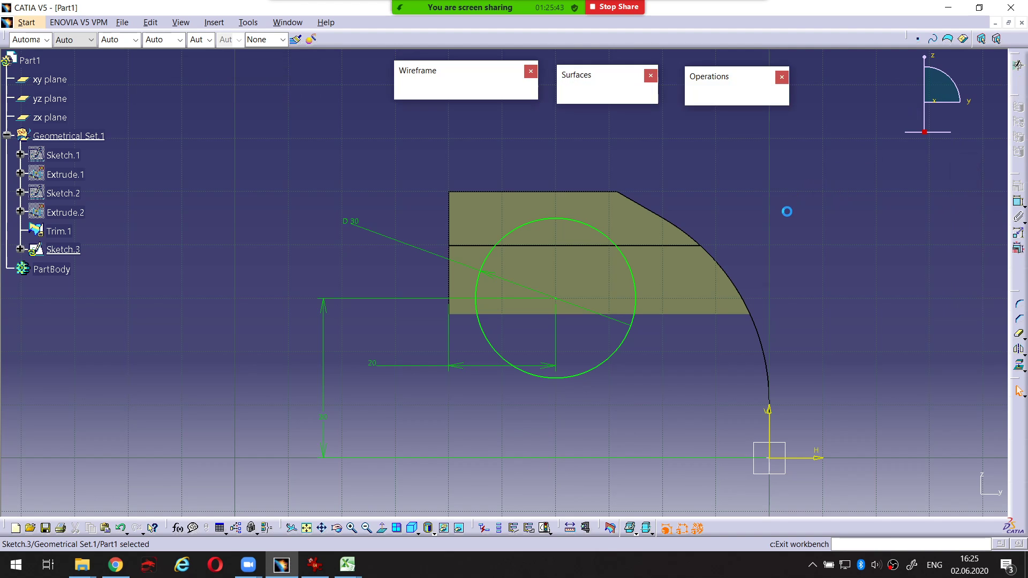
{"action": "middle_click_drag", "start_coordinate": [640, 220], "coordinate": [592, 225]}
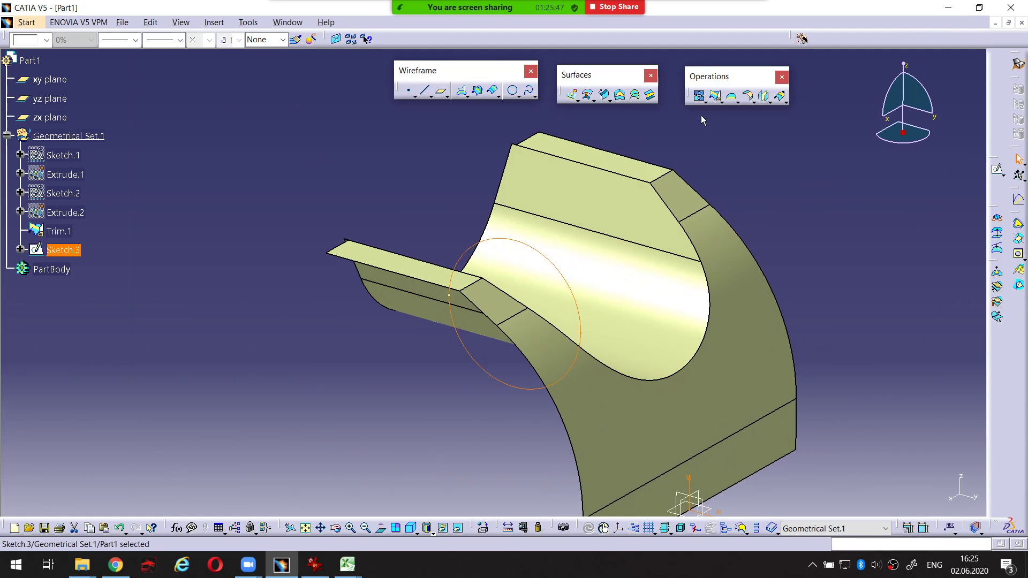
Start a surface extrusion of the hole circle with Mirrored Extent enabled.
{"action": "left_click", "coordinate": [573, 96]}
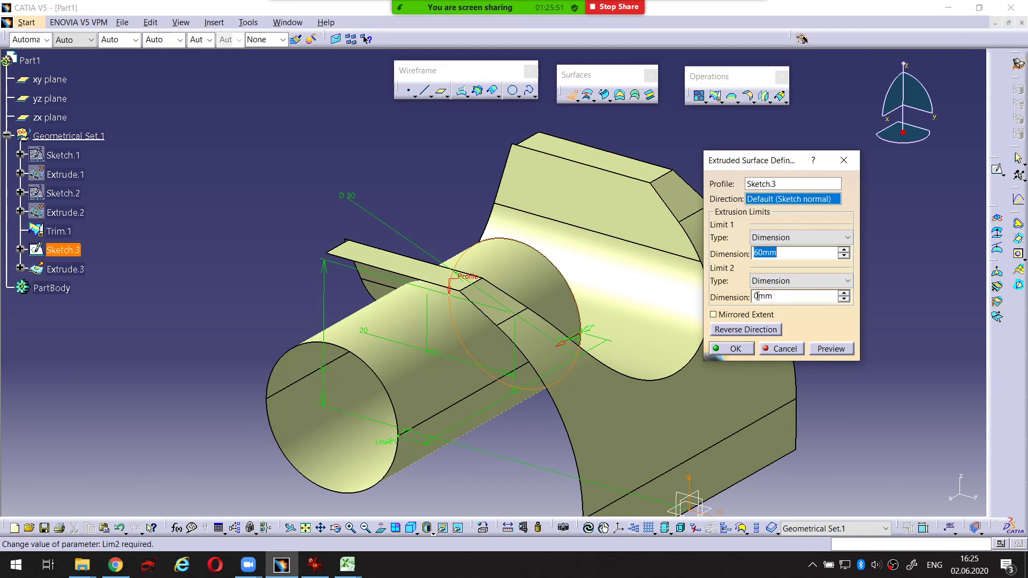
{"action": "left_click", "coordinate": [738, 317]}
{"action": "middle_click_drag", "start_coordinate": [628, 286], "coordinate": [587, 259]}
{"action": "key", "text": "ctrl+alt+d"}
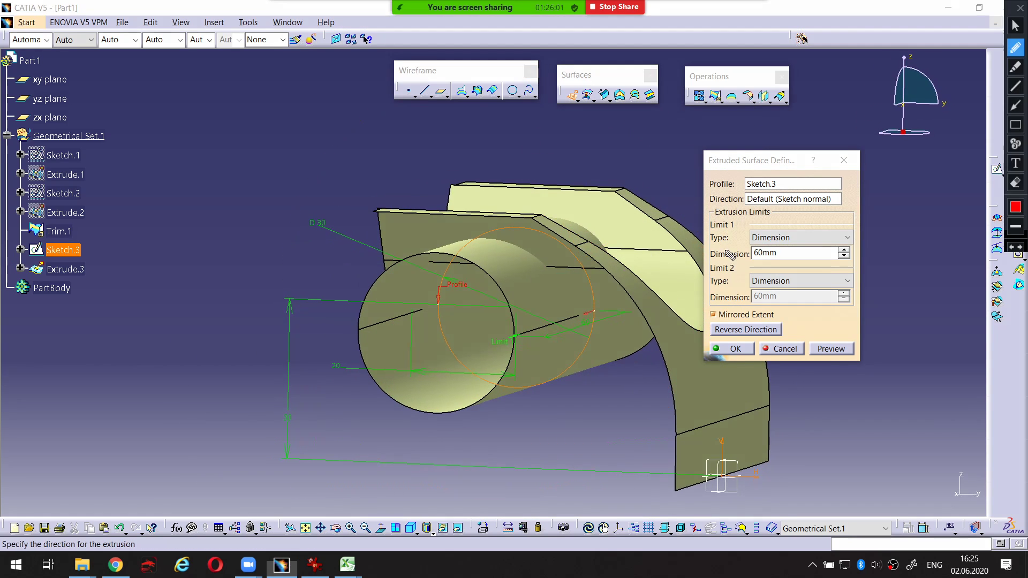
{"action": "key", "text": "Escape"}
{"action": "mouse_move", "coordinate": [601, 316]}
{"action": "middle_mouse_down"}
{"action": "mouse_move", "coordinate": [597, 282]}
{"action": "mouse_move", "coordinate": [373, 308]}
{"action": "mouse_move", "coordinate": [423, 357]}
{"action": "mouse_move", "coordinate": [460, 354]}
{"action": "middle_mouse_up"}
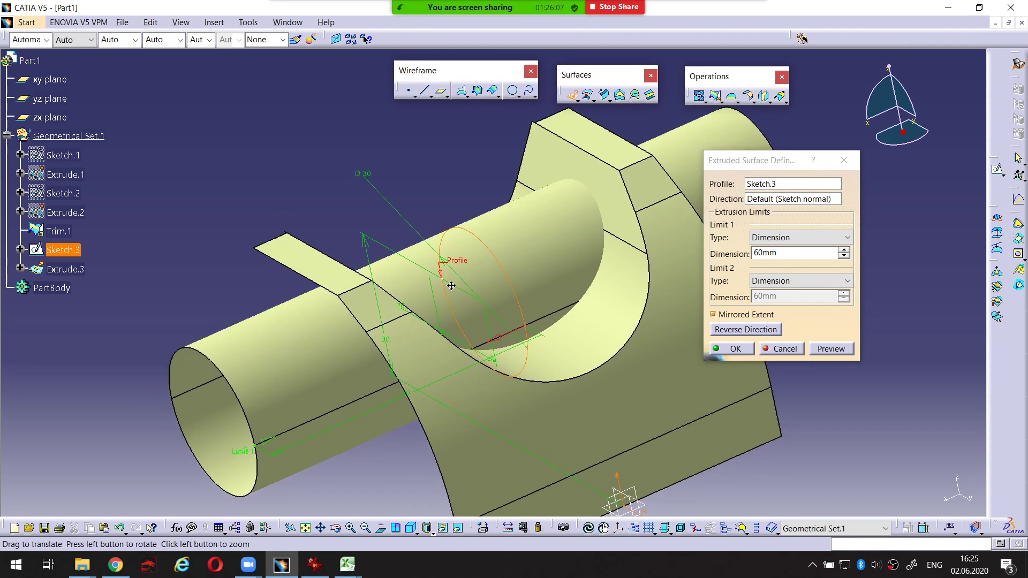
{"action": "middle_click_drag", "start_coordinate": [455, 341], "coordinate": [384, 300]}
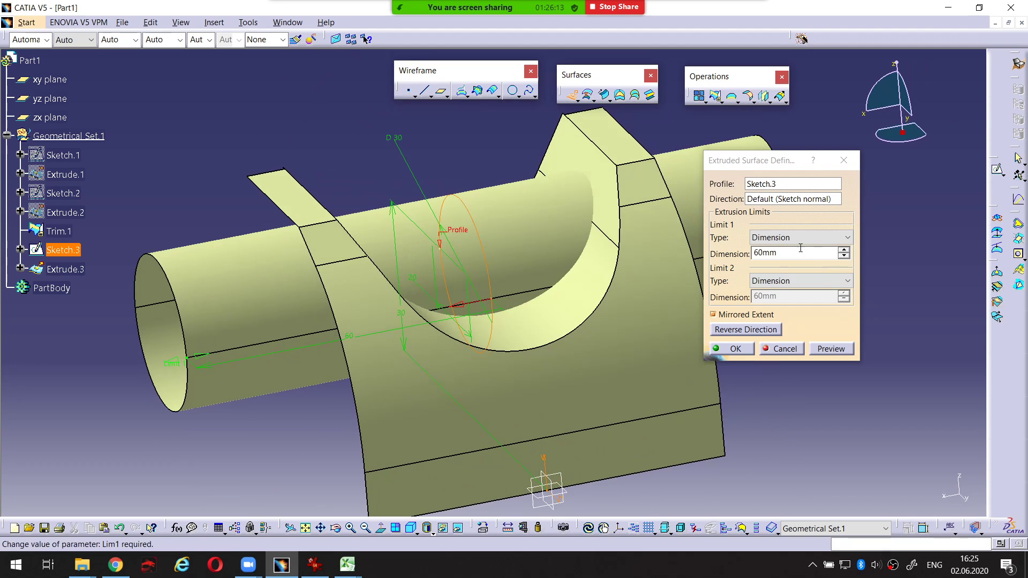
Set the extrusion limit to 35 mm, preview it, and confirm the Extrude.3 cylinder.
{"action": "left_click_drag", "start_coordinate": [799, 252], "coordinate": [629, 245]}
{"action": "type", "text": "35"}
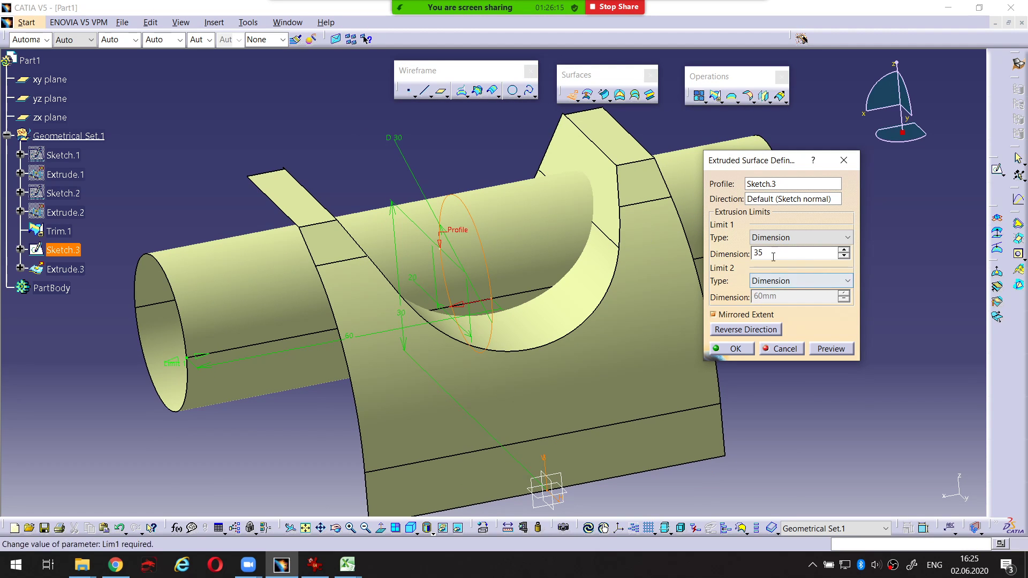
{"action": "left_click", "coordinate": [829, 348]}
{"action": "middle_click_drag", "start_coordinate": [469, 341], "coordinate": [550, 304]}
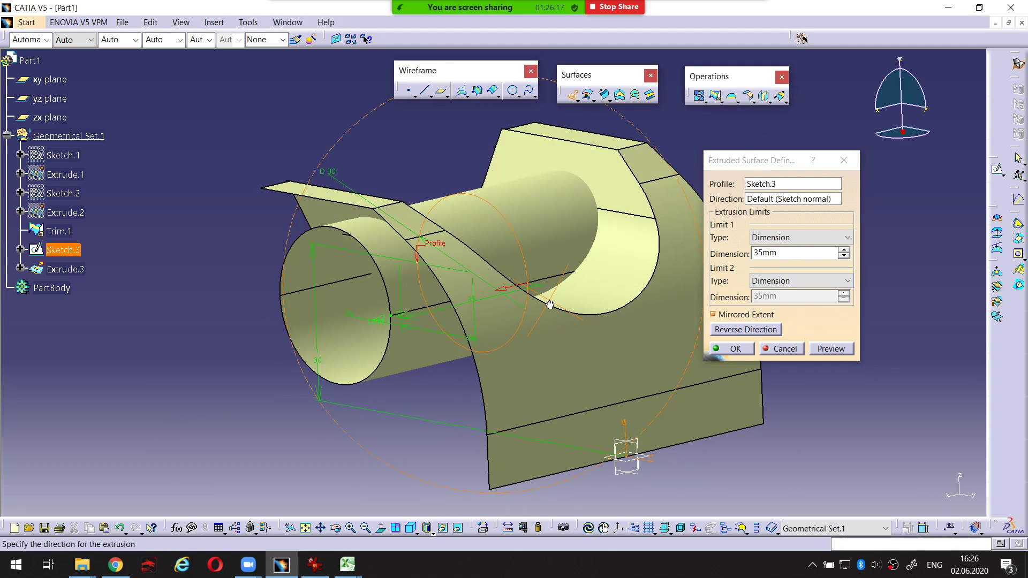
{"action": "left_click", "coordinate": [733, 349]}
{"action": "middle_click_drag", "start_coordinate": [615, 289], "coordinate": [643, 267]}
{"action": "left_click", "coordinate": [251, 217]}
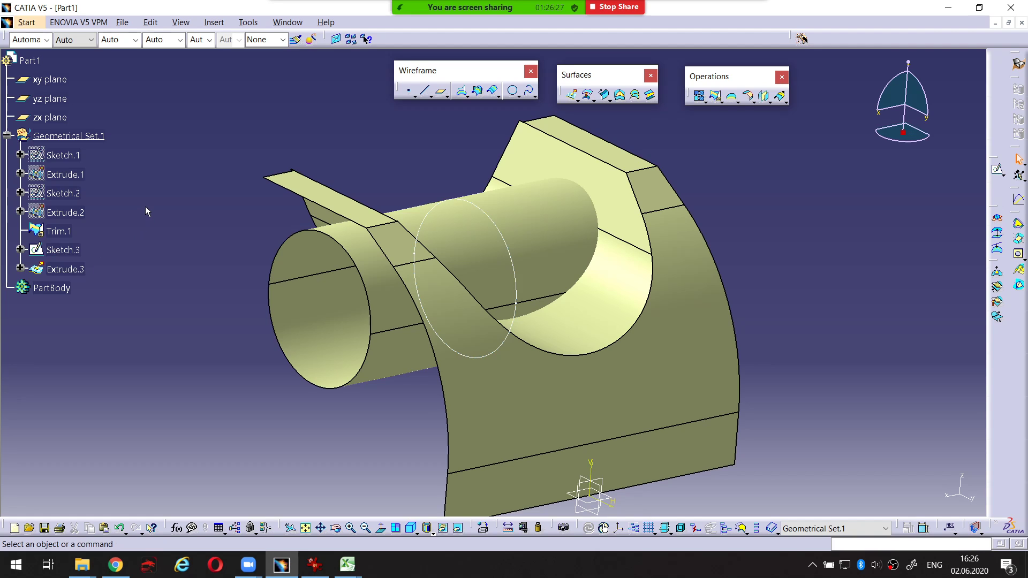
{"action": "key", "text": "space"}
{"action": "left_click", "coordinate": [63, 250]}
{"action": "mouse_move", "coordinate": [428, 321]}
{"action": "middle_mouse_down"}
{"action": "mouse_move", "coordinate": [456, 342]}
{"action": "mouse_move", "coordinate": [601, 341]}
{"action": "mouse_move", "coordinate": [539, 384]}
{"action": "mouse_move", "coordinate": [636, 323]}
{"action": "middle_mouse_up"}
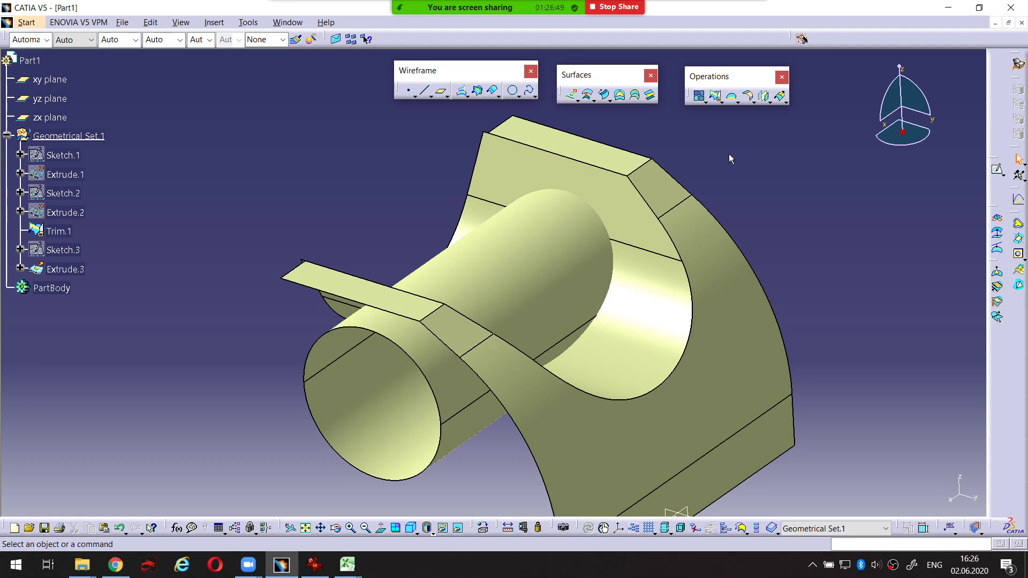
{"action": "middle_click_drag", "start_coordinate": [727, 153], "coordinate": [701, 161]}
{"action": "left_click", "coordinate": [493, 90]}
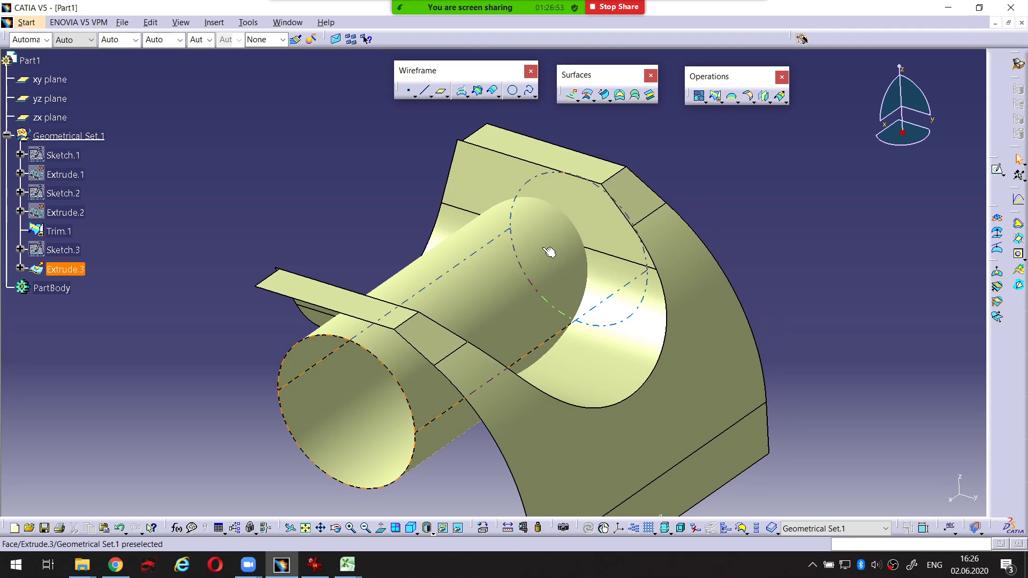
{"action": "key", "text": "ctrl+alt+d"}
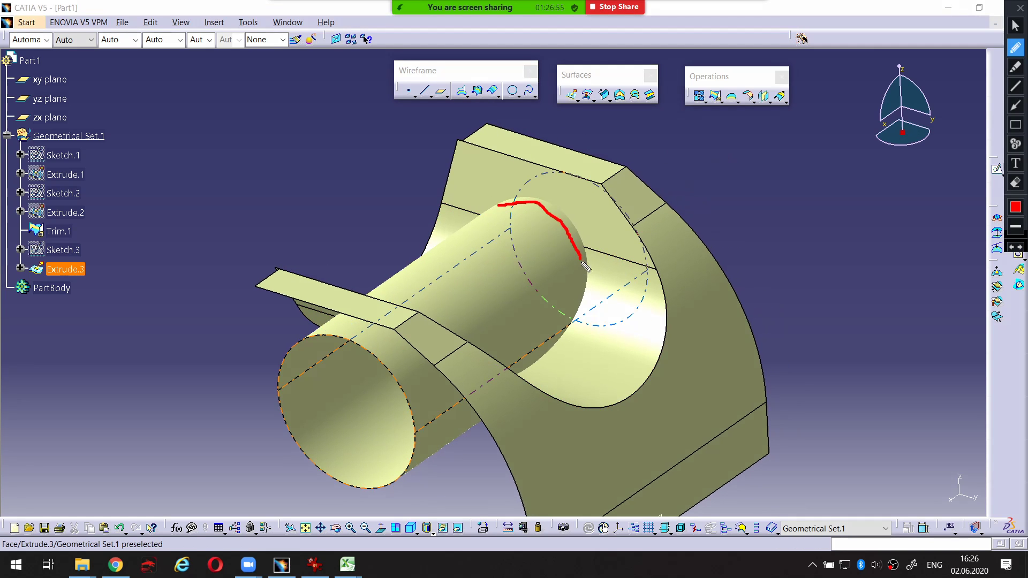
{"action": "mouse_move", "coordinate": [562, 335]}
{"action": "left_mouse_down"}
{"action": "mouse_move", "coordinate": [497, 373]}
{"action": "mouse_move", "coordinate": [417, 320]}
{"action": "left_mouse_up"}
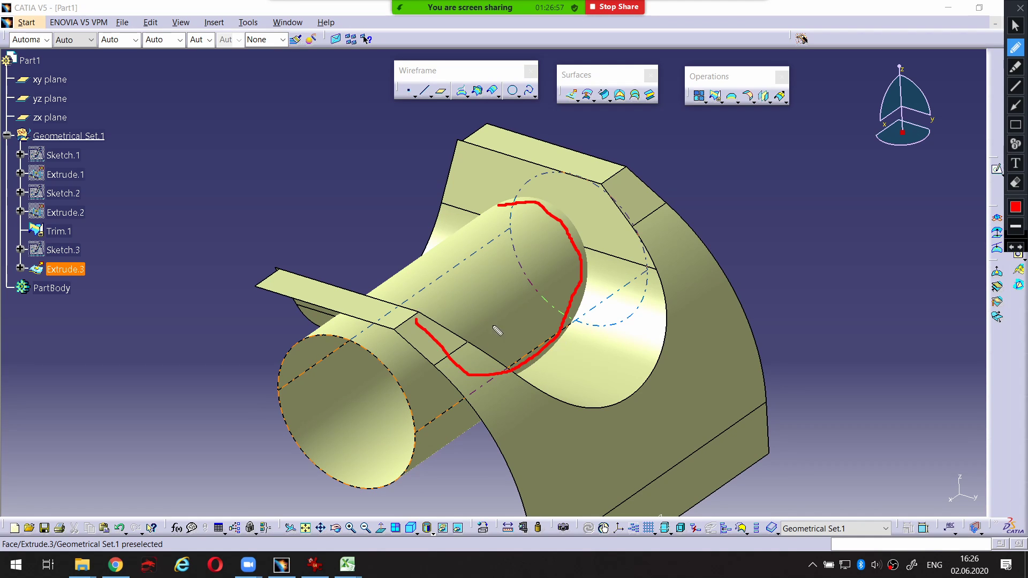
{"action": "key", "text": "ctrl+alt+d"}
{"action": "mouse_move", "coordinate": [539, 341]}
{"action": "middle_mouse_down"}
{"action": "mouse_move", "coordinate": [342, 427]}
{"action": "mouse_move", "coordinate": [344, 408]}
{"action": "middle_mouse_up"}
{"action": "key", "text": "ctrl+alt+d"}
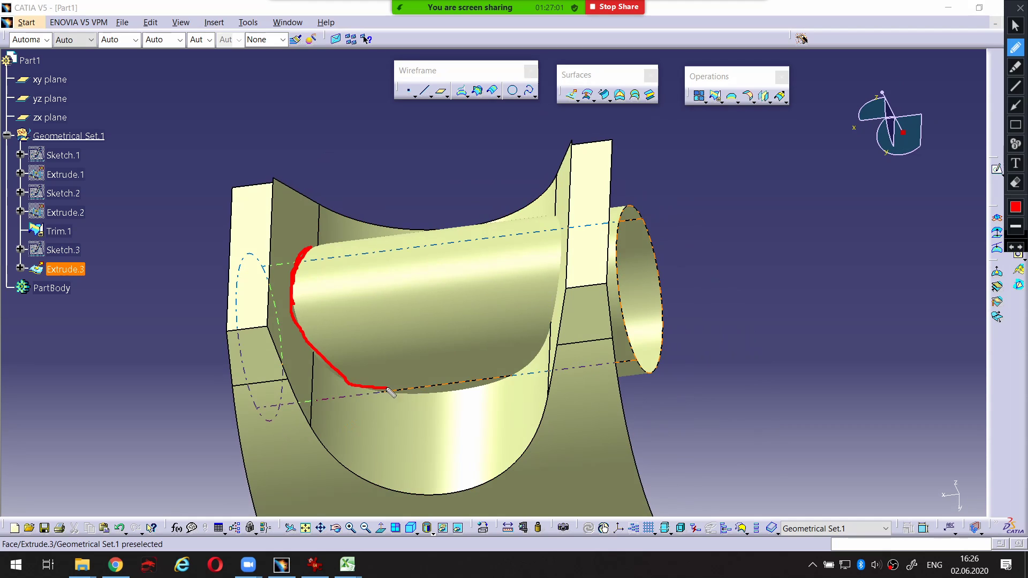
{"action": "left_click_drag", "start_coordinate": [560, 321], "coordinate": [571, 236]}
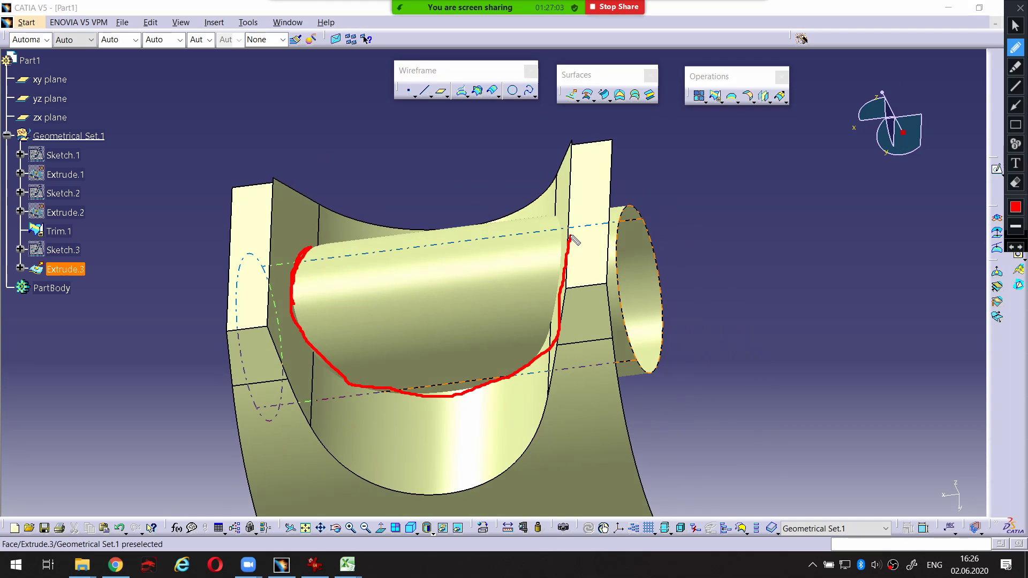
{"action": "key", "text": "ctrl+alt+d"}
{"action": "mouse_move", "coordinate": [431, 465]}
{"action": "middle_mouse_down"}
{"action": "mouse_move", "coordinate": [649, 394]}
{"action": "mouse_move", "coordinate": [653, 377]}
{"action": "middle_mouse_up"}
{"action": "middle_click_drag", "start_coordinate": [461, 432], "coordinate": [427, 475]}
{"action": "left_click", "coordinate": [315, 564]}
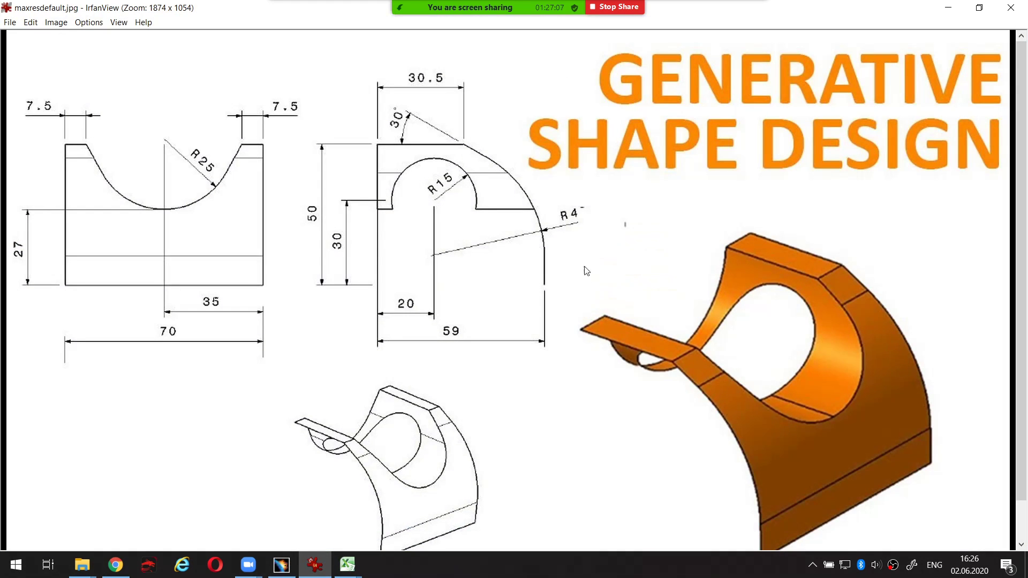
{"action": "left_click_drag", "start_coordinate": [782, 291], "coordinate": [797, 327]}
{"action": "left_click_drag", "start_coordinate": [779, 299], "coordinate": [786, 351]}
{"action": "left_click_drag", "start_coordinate": [734, 326], "coordinate": [730, 381]}
{"action": "key", "text": "ctrl+alt+d"}
{"action": "left_click", "coordinate": [326, 563]}
{"action": "middle_click_drag", "start_coordinate": [664, 229], "coordinate": [666, 205]}
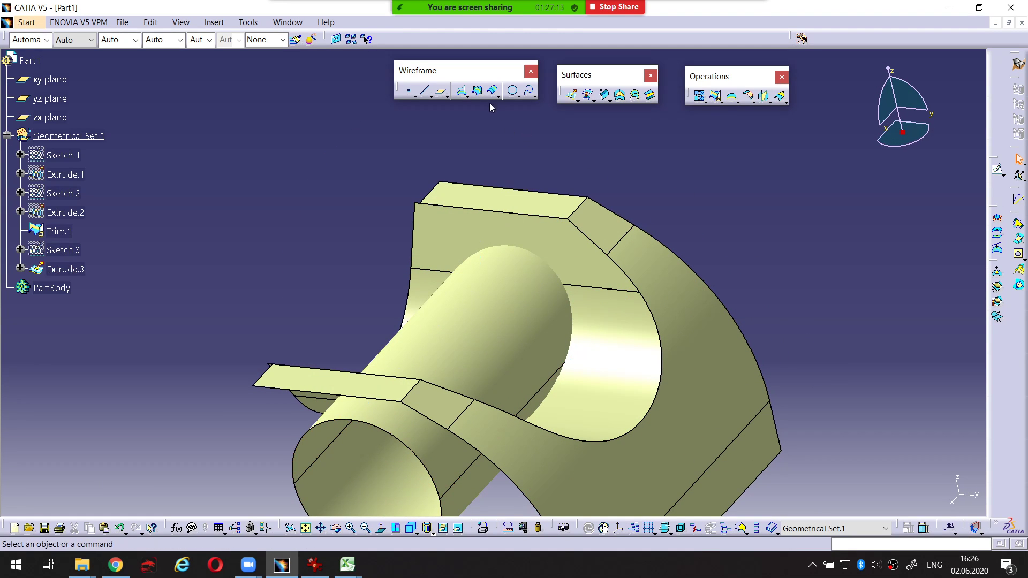
Create Intersect.1 between the trimmed surface Trim.1 and the cylinder Extrude.3.
{"action": "left_click", "coordinate": [478, 92]}
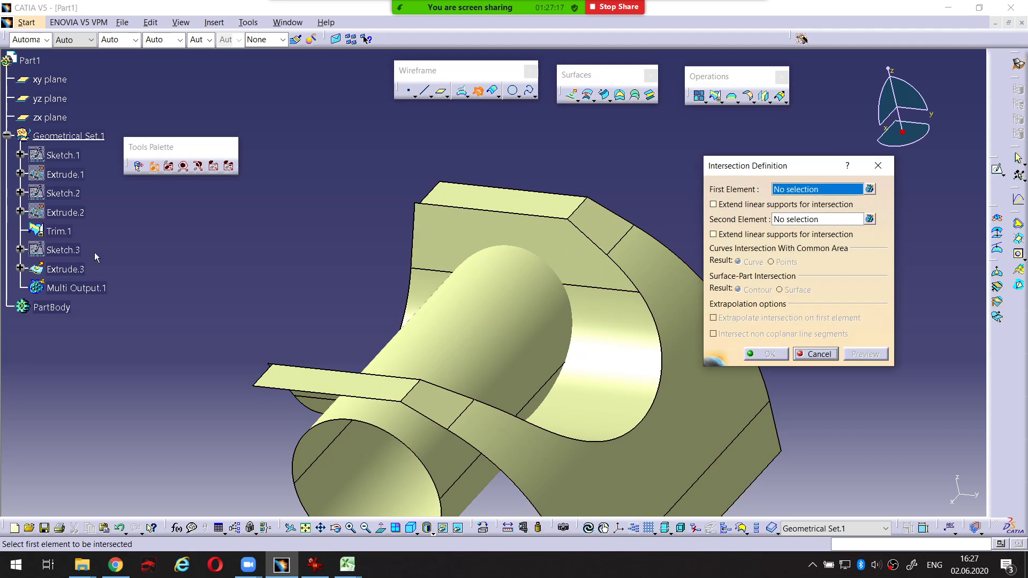
{"action": "left_click", "coordinate": [614, 339]}
{"action": "left_click", "coordinate": [521, 333]}
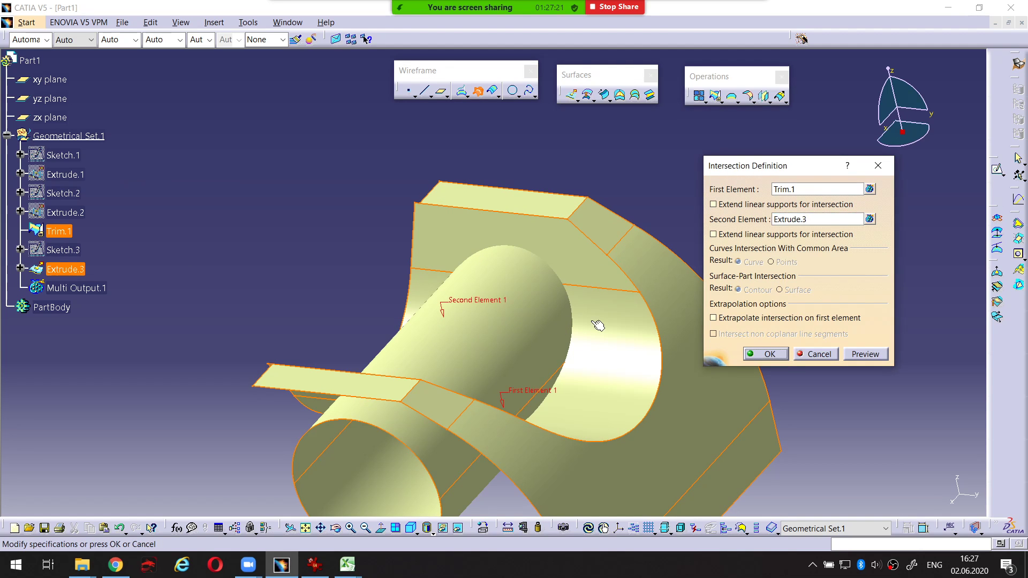
{"action": "left_click", "coordinate": [768, 355]}
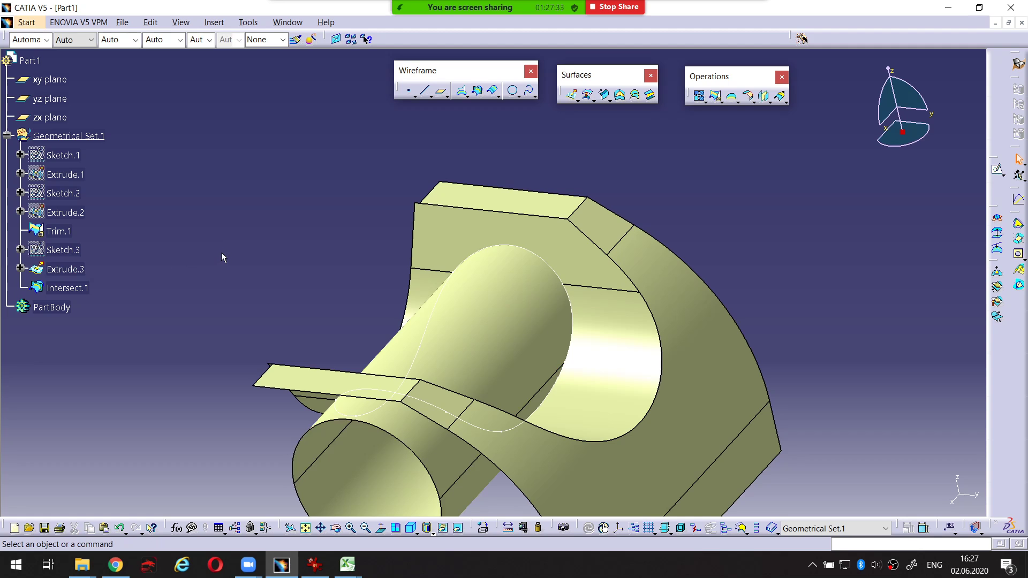
Hide the Extrude.3 cylinder and orbit to inspect the hole curve from below.
{"action": "key", "text": "space"}
{"action": "left_click", "coordinate": [75, 270]}
{"action": "middle_click_drag", "start_coordinate": [534, 365], "coordinate": [500, 244]}
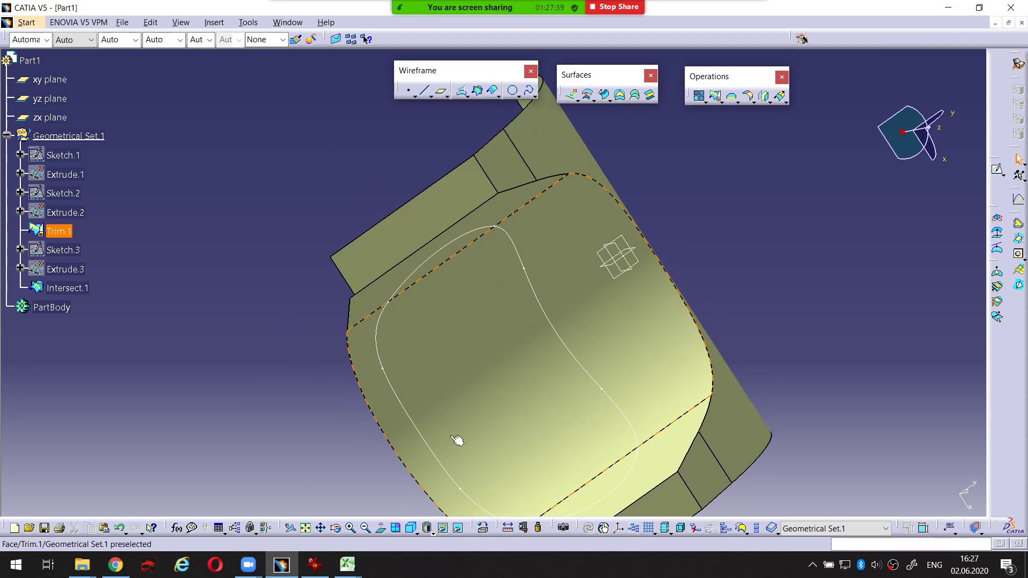
{"action": "middle_click_drag", "start_coordinate": [534, 438], "coordinate": [517, 404]}
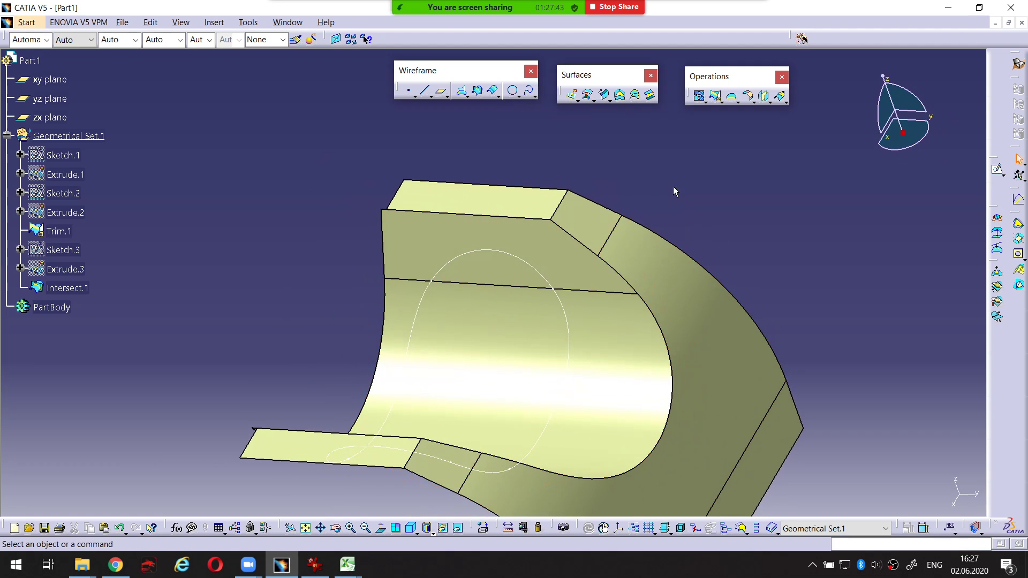
{"action": "left_click_drag", "start_coordinate": [503, 260], "coordinate": [545, 327]}
{"action": "left_click_drag", "start_coordinate": [505, 282], "coordinate": [536, 393]}
{"action": "left_click_drag", "start_coordinate": [444, 306], "coordinate": [481, 399]}
{"action": "left_click_drag", "start_coordinate": [444, 357], "coordinate": [453, 436]}
{"action": "left_click_drag", "start_coordinate": [408, 377], "coordinate": [430, 427]}
{"action": "key", "text": "Escape"}
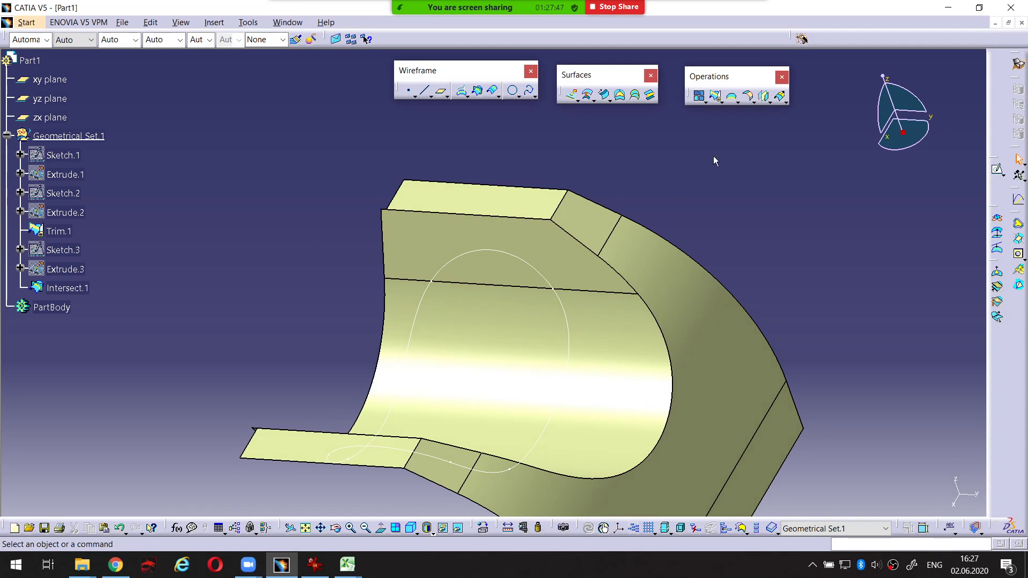
Split Trim.1 with Intersect.1 to cut the round hole, then hide Intersect.1.
{"action": "left_click", "coordinate": [720, 99]}
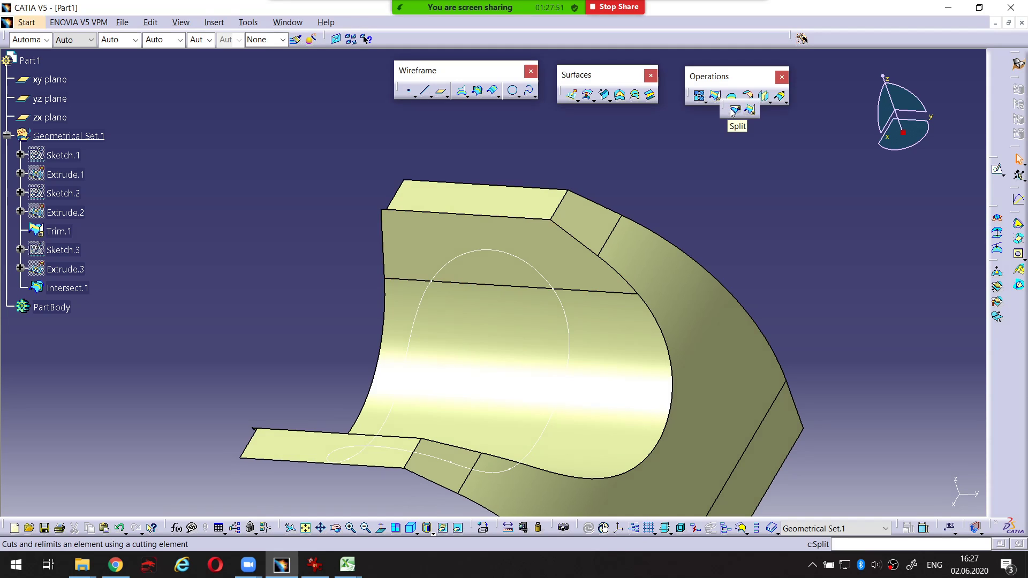
{"action": "left_click", "coordinate": [733, 111]}
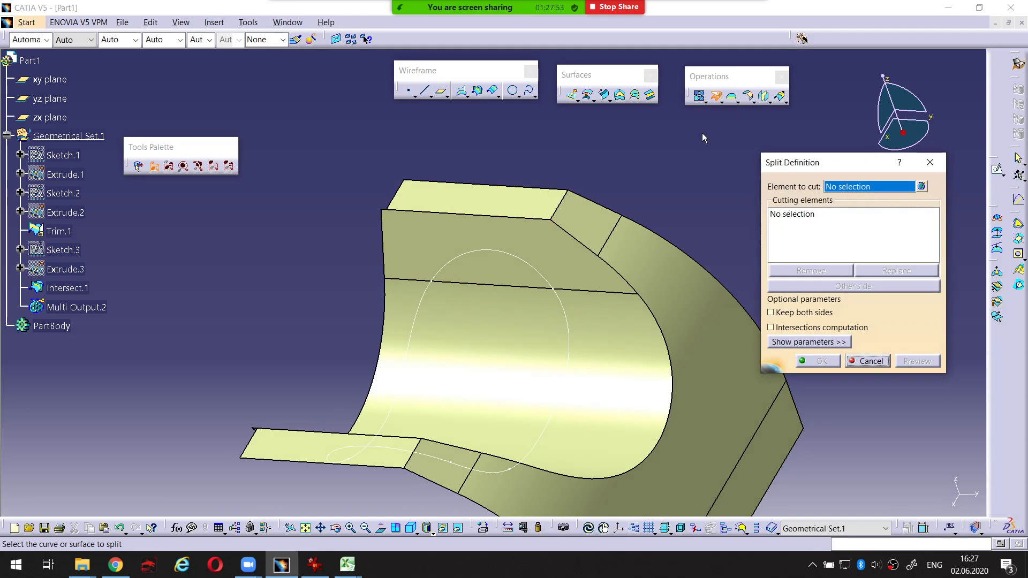
{"action": "left_click", "coordinate": [624, 322]}
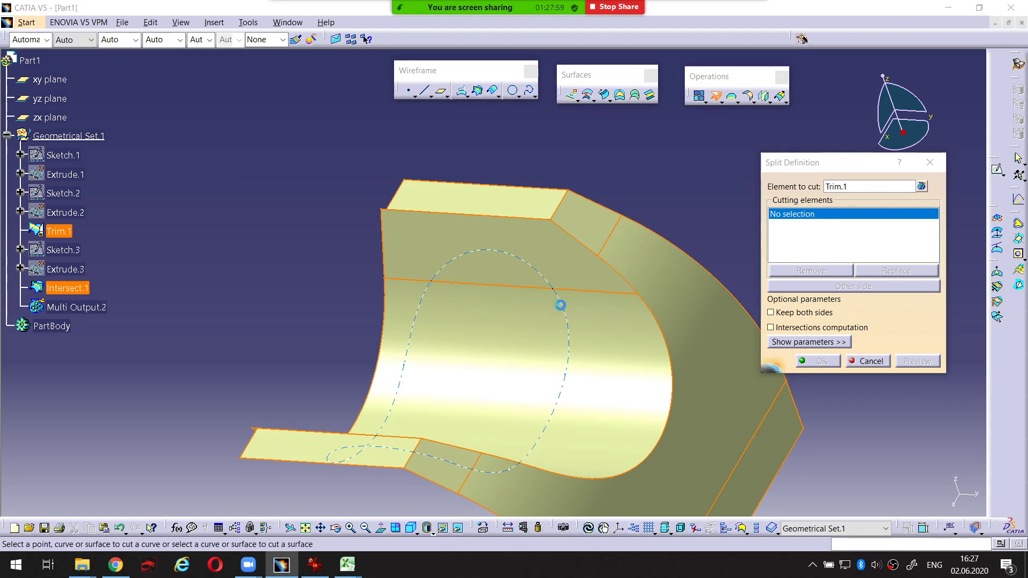
{"action": "left_click", "coordinate": [558, 368]}
{"action": "middle_click_drag", "start_coordinate": [534, 335], "coordinate": [696, 353]}
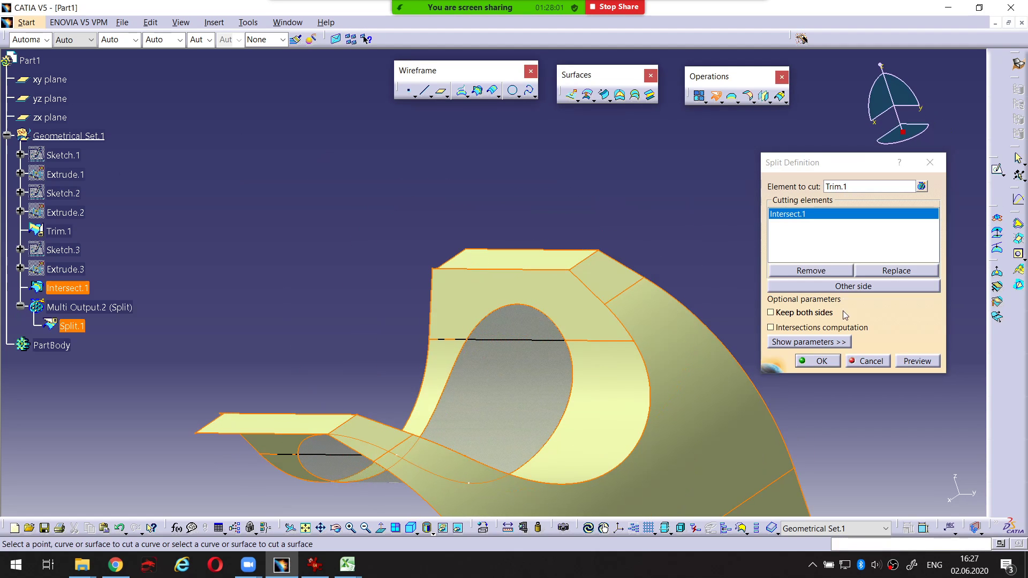
{"action": "left_click", "coordinate": [817, 361]}
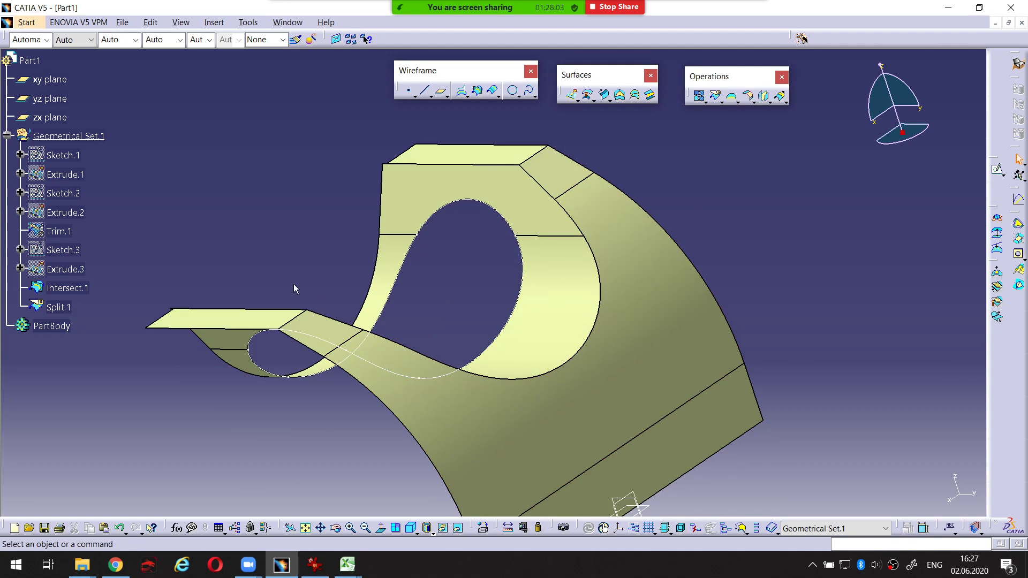
{"action": "middle_click_drag", "start_coordinate": [295, 288], "coordinate": [340, 259]}
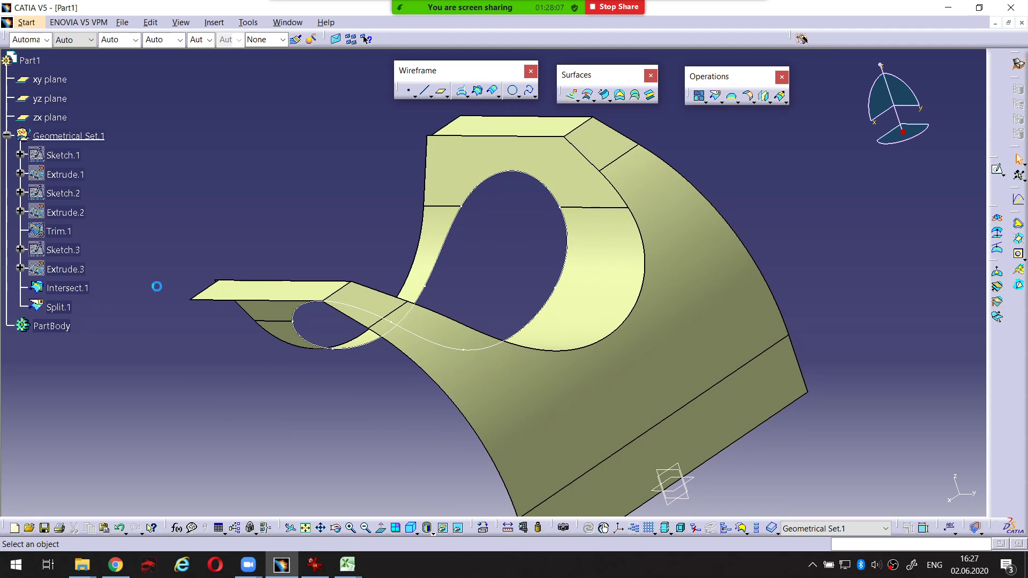
{"action": "left_click", "coordinate": [88, 291]}
{"action": "middle_click_drag", "start_coordinate": [621, 254], "coordinate": [640, 351]}
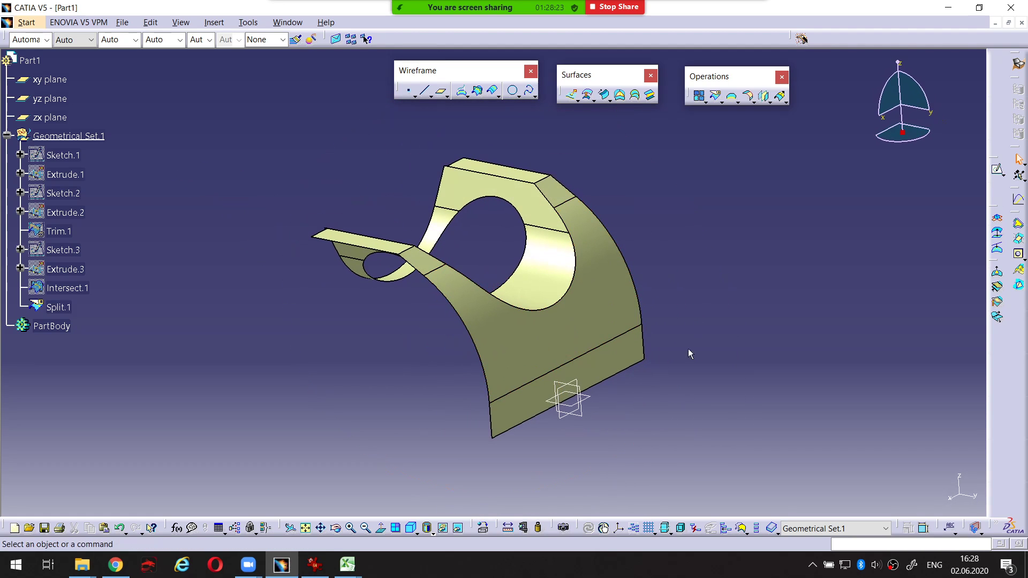
Check the reference picture and make Split.1 orange via the fill-colour list.
{"action": "left_click", "coordinate": [532, 435]}
{"action": "left_click", "coordinate": [316, 566]}
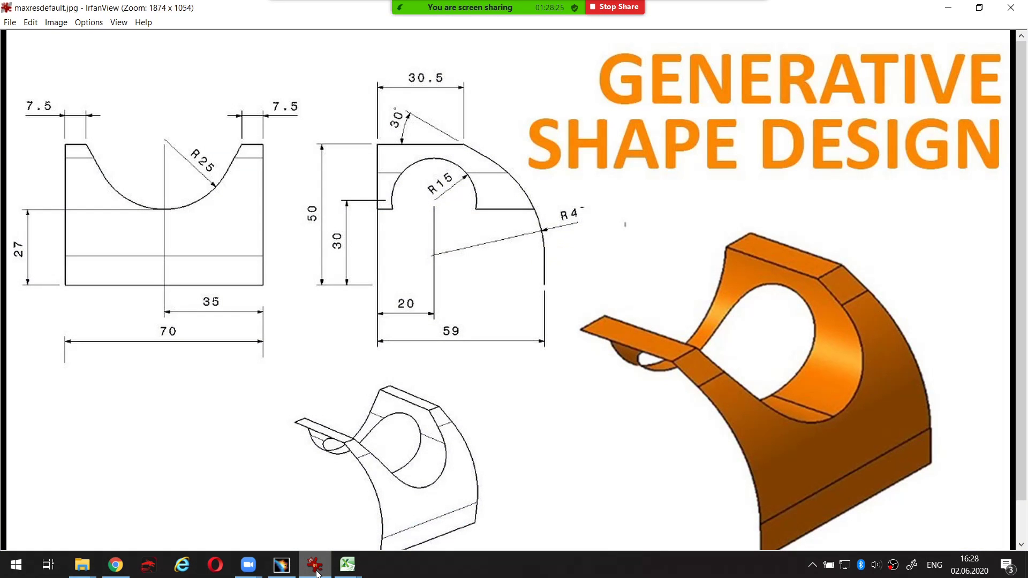
{"action": "left_click", "coordinate": [316, 566]}
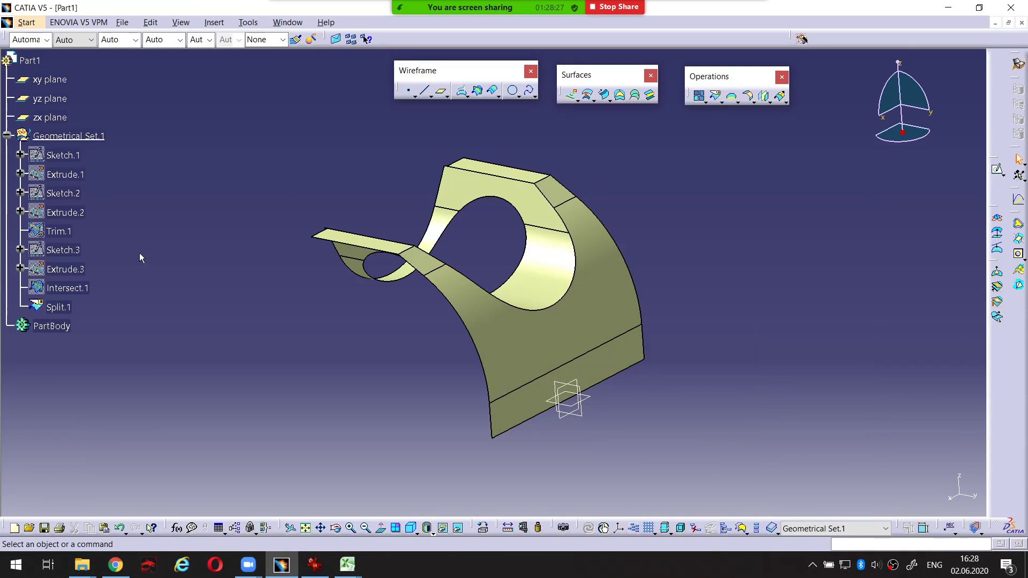
{"action": "left_click", "coordinate": [58, 307]}
{"action": "left_click", "coordinate": [46, 40]}
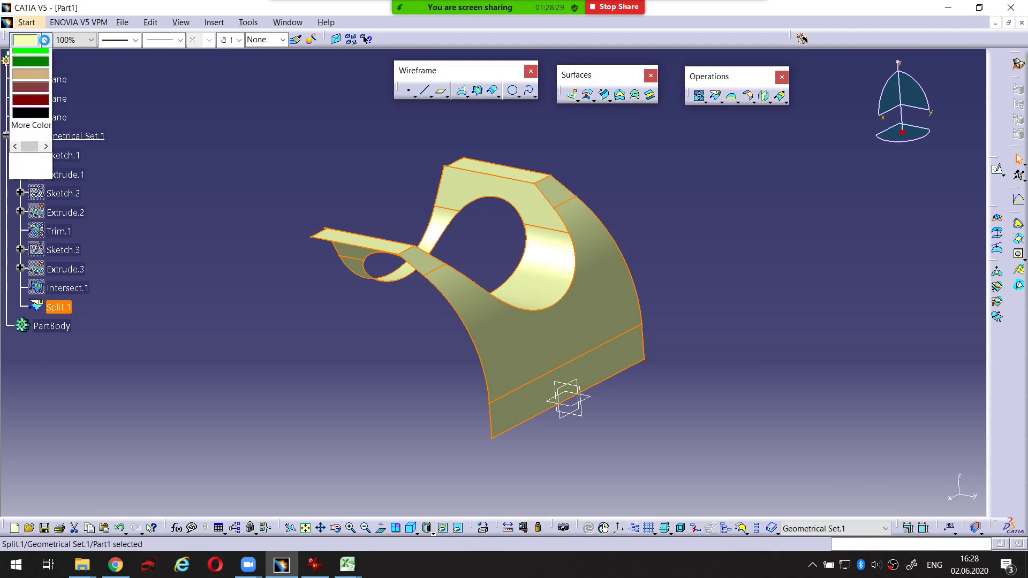
{"action": "left_click", "coordinate": [44, 122]}
{"action": "left_click", "coordinate": [356, 205]}
{"action": "middle_click_drag", "start_coordinate": [604, 346], "coordinate": [711, 337]}
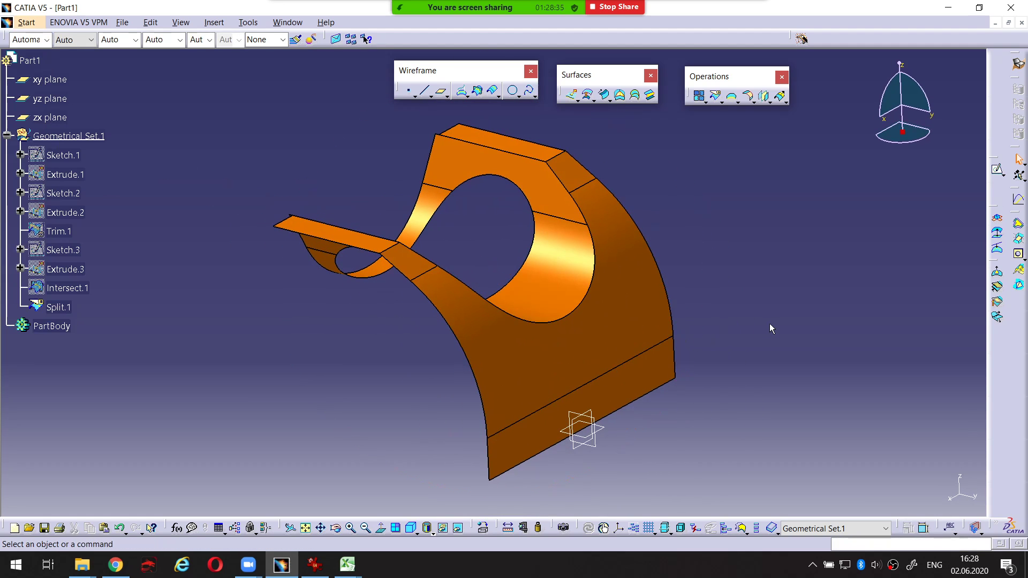